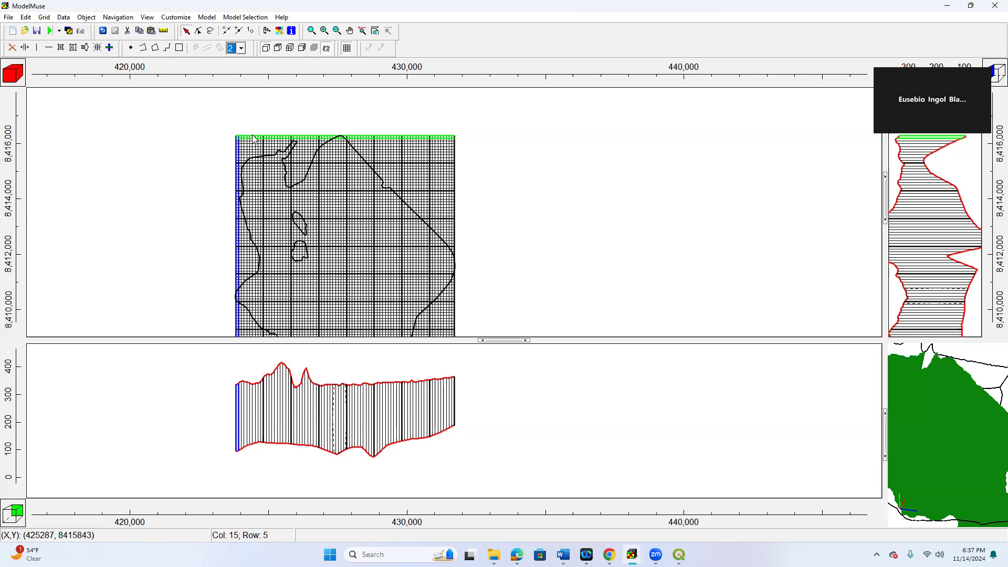
Step: Save the model as a ModelMuse text file named Model4 in the MODEL4 folder
{"action": "left_click", "coordinate": [9, 18]}
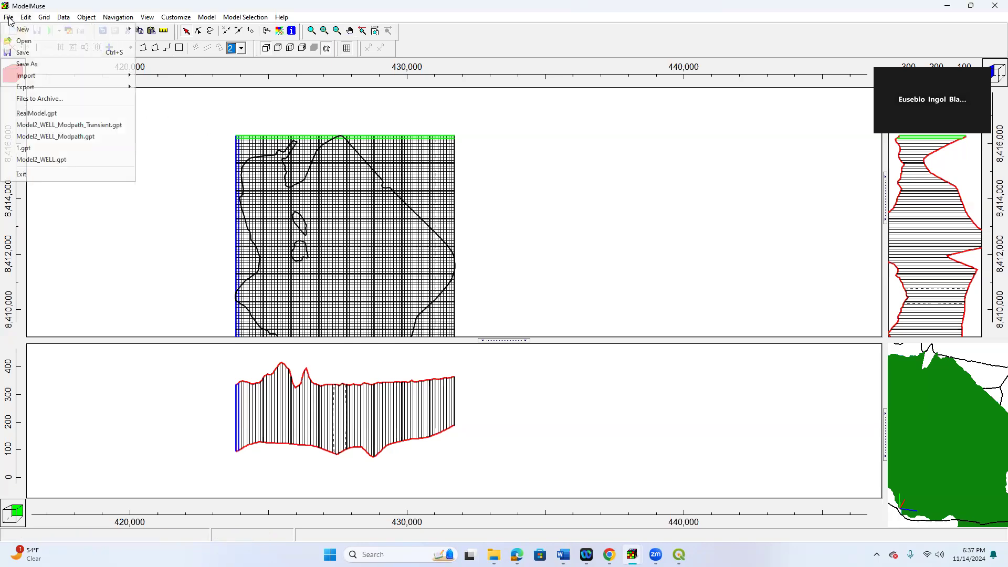
{"action": "left_click", "coordinate": [42, 64]}
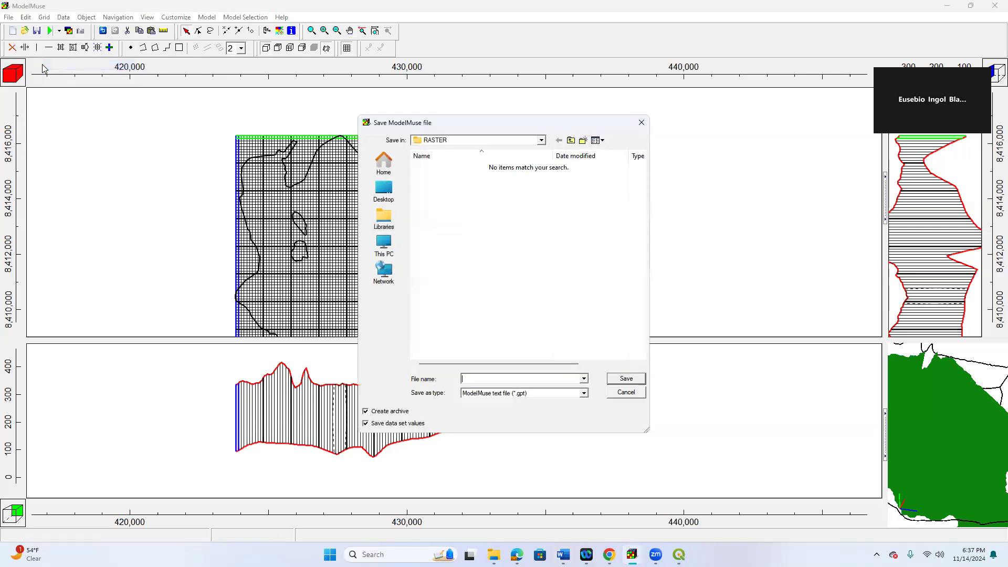
{"action": "left_click", "coordinate": [541, 140]}
{"action": "left_click", "coordinate": [462, 297]}
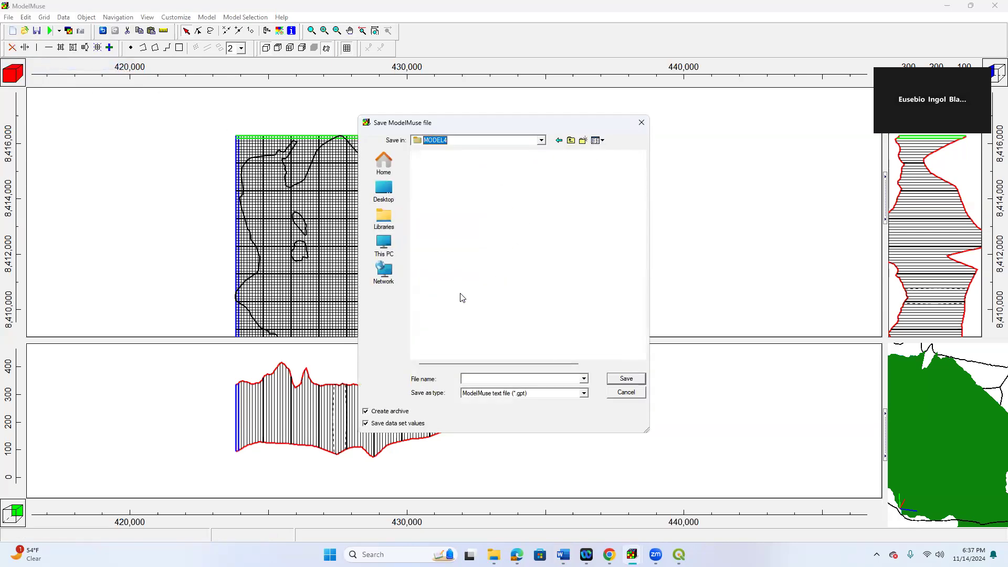
{"action": "left_click", "coordinate": [483, 378]}
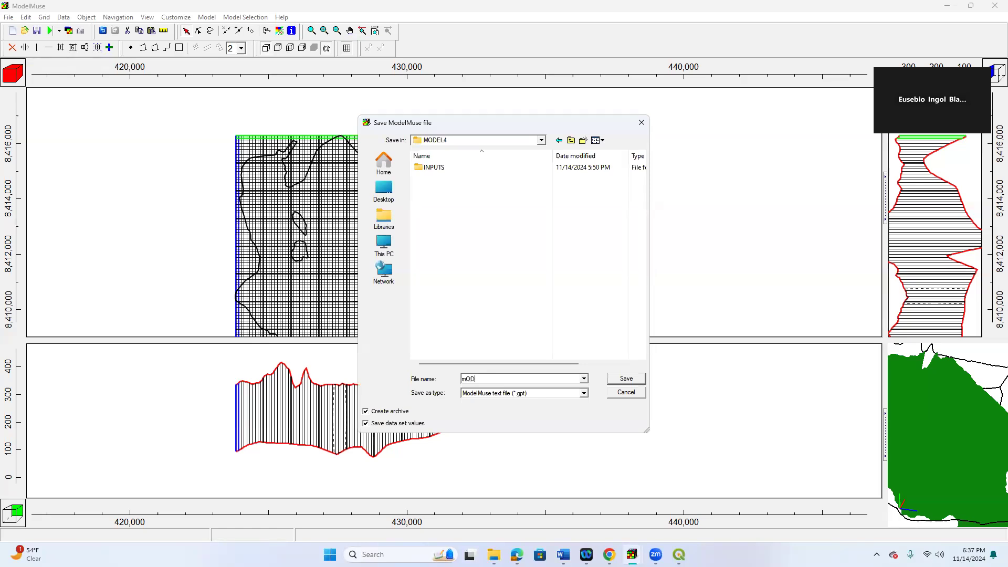
{"action": "type", "text": "Model4"}
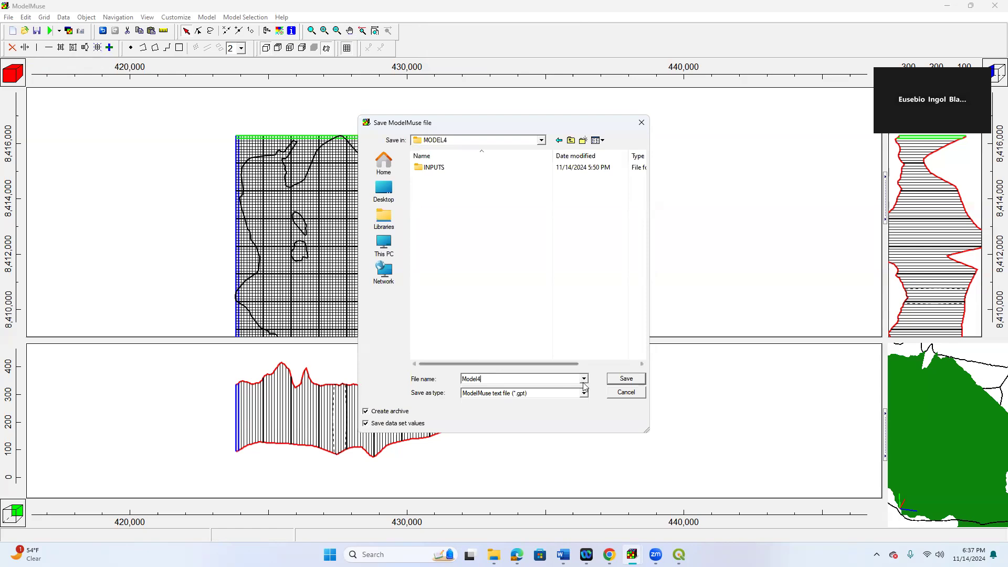
{"action": "left_click", "coordinate": [625, 379]}
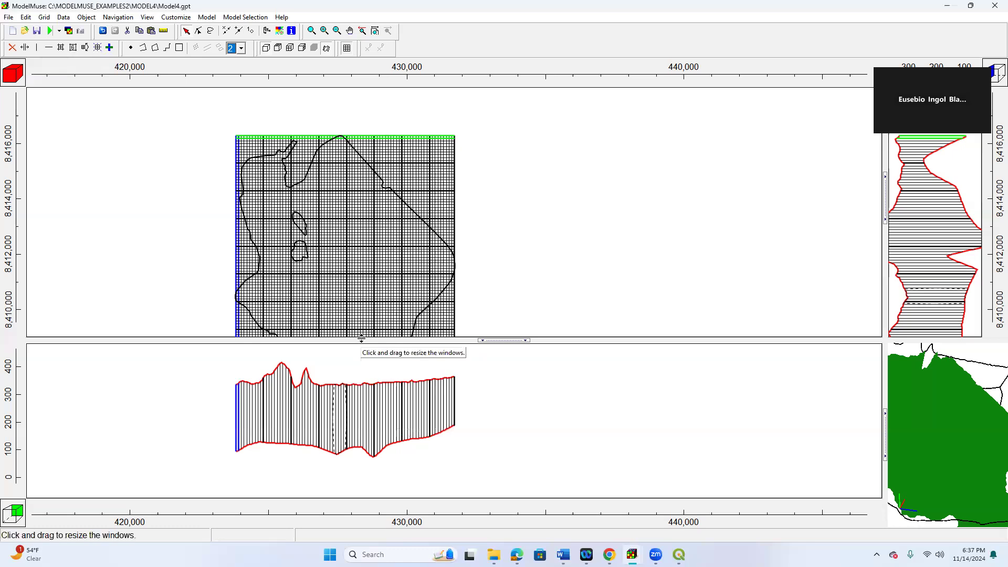
Step: Show the SURFACE object of the SURFACE_Grd_Z data set imported from Surfer grid files
{"action": "left_click_drag", "start_coordinate": [361, 338], "coordinate": [362, 363]}
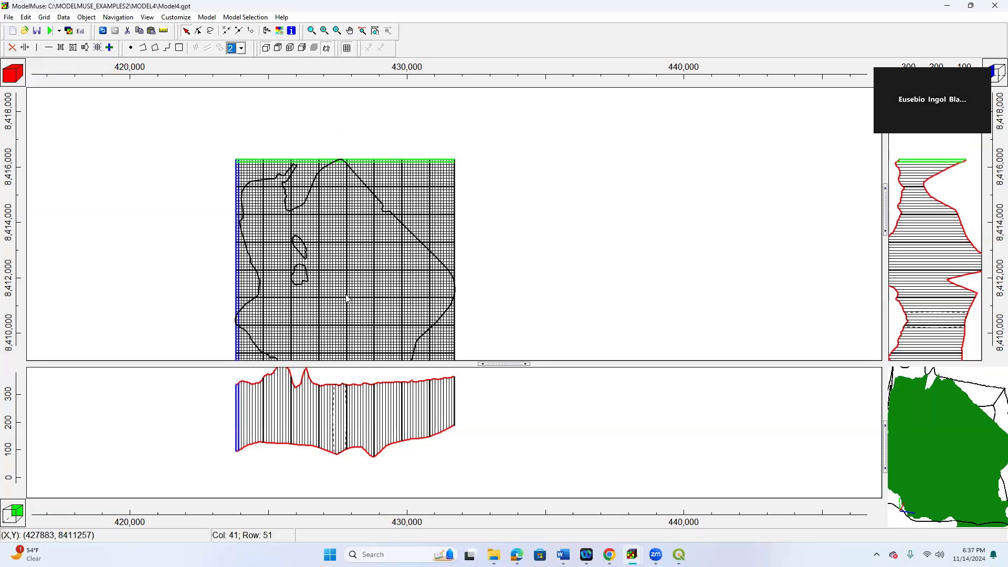
{"action": "left_click", "coordinate": [349, 30]}
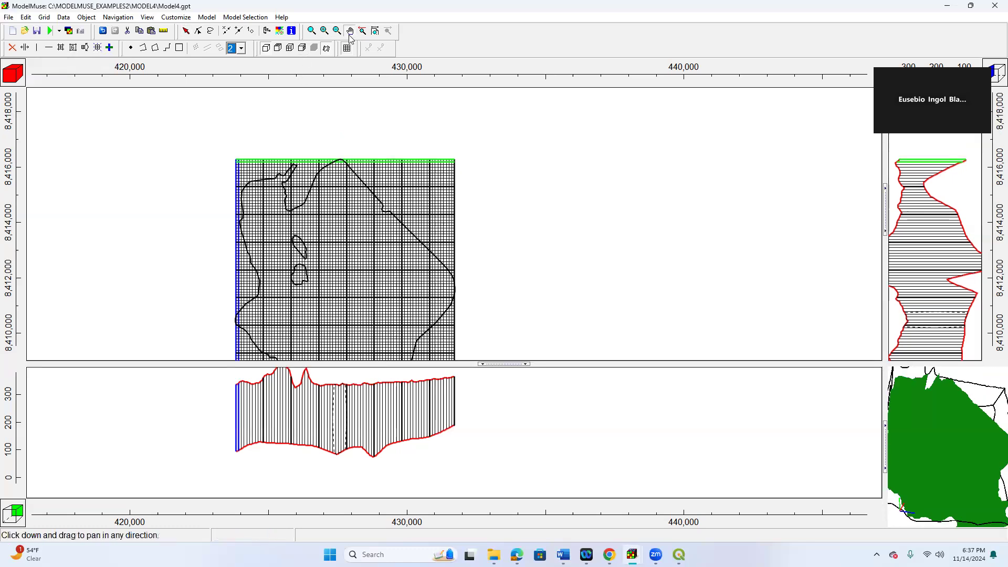
{"action": "left_click_drag", "start_coordinate": [349, 203], "coordinate": [343, 168]}
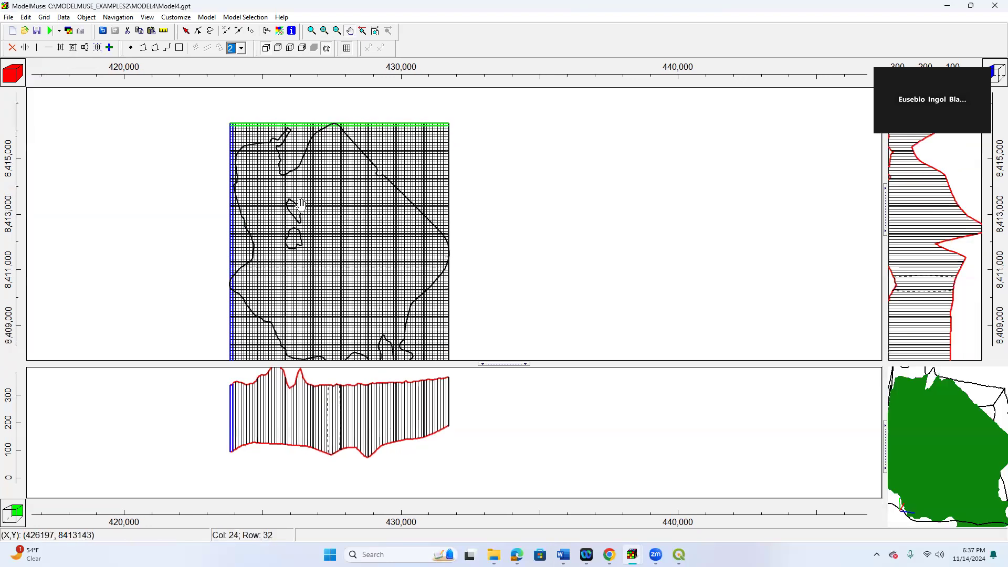
{"action": "left_click", "coordinate": [87, 17]}
{"action": "left_click", "coordinate": [143, 105]}
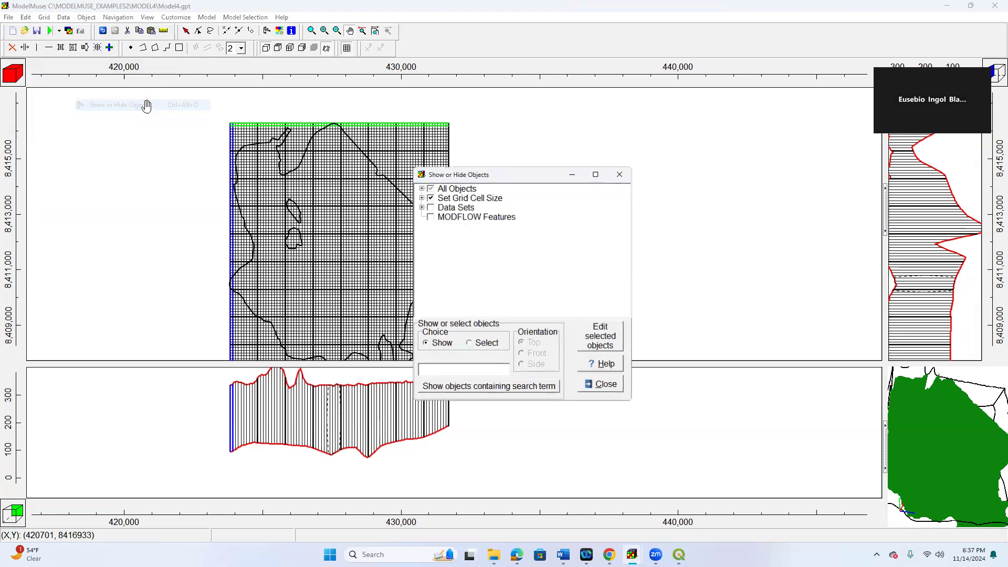
{"action": "left_click", "coordinate": [422, 198]}
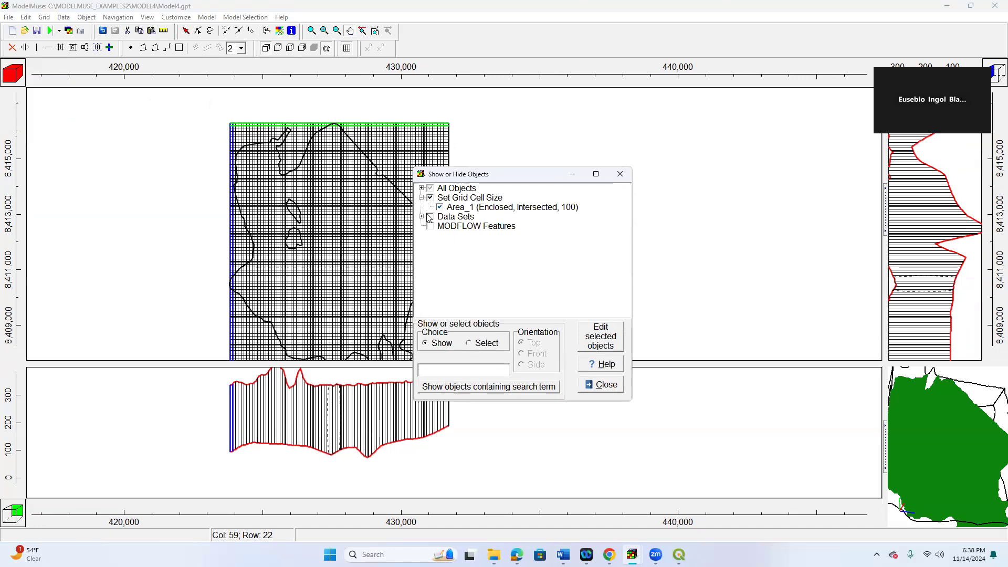
{"action": "left_click", "coordinate": [422, 216]}
{"action": "left_click", "coordinate": [431, 226]}
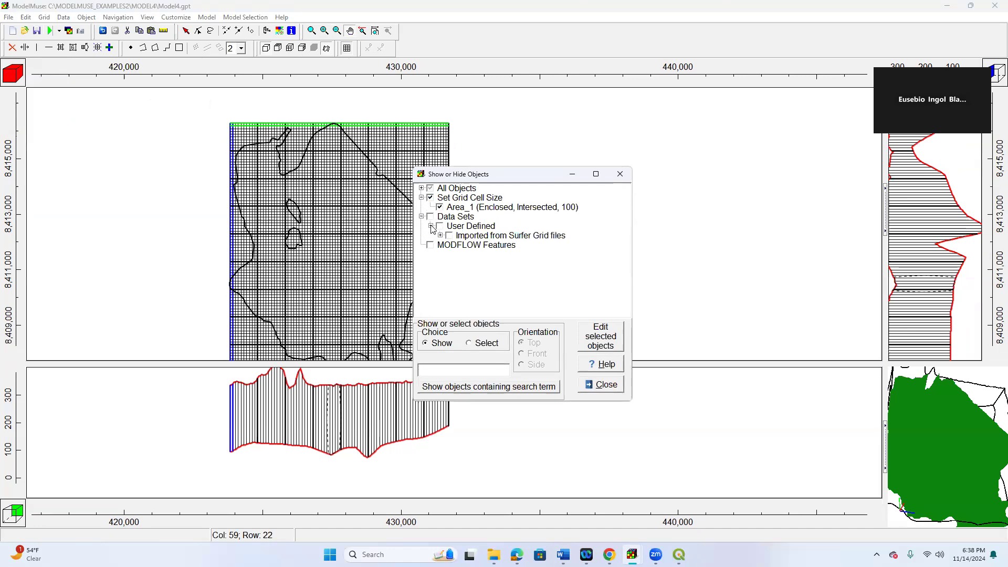
{"action": "left_click", "coordinate": [441, 236]}
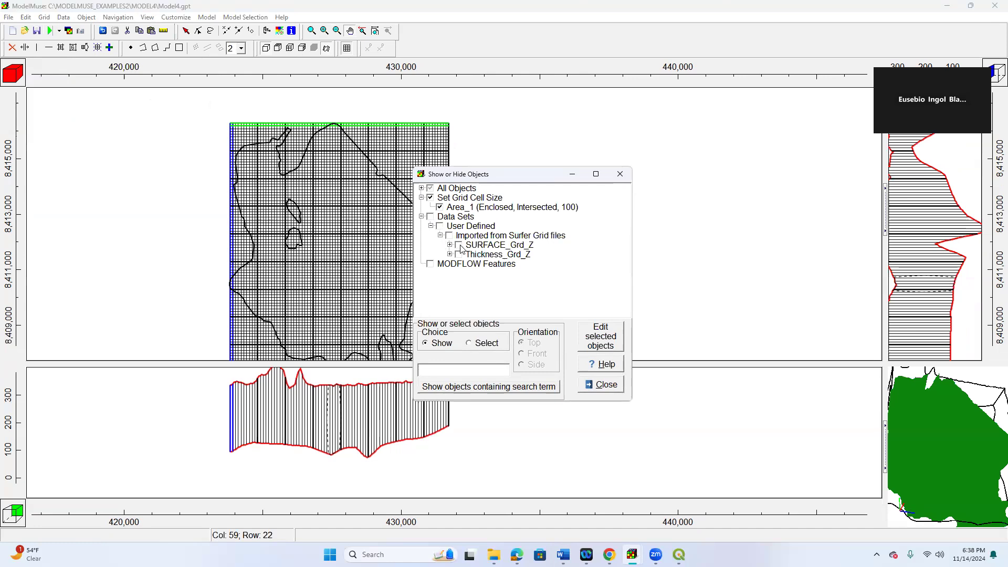
{"action": "left_click", "coordinate": [459, 246]}
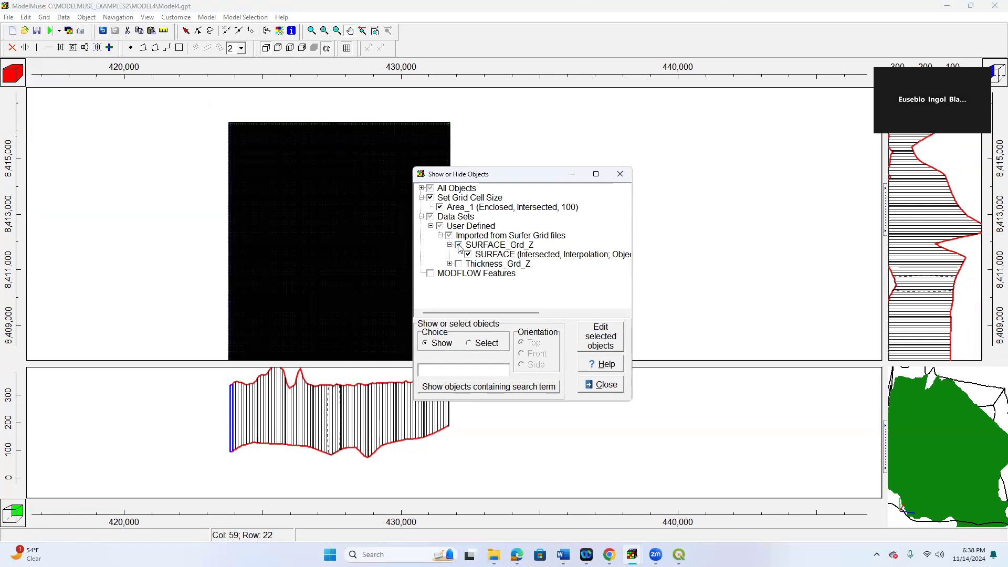
{"action": "left_click", "coordinate": [603, 387]}
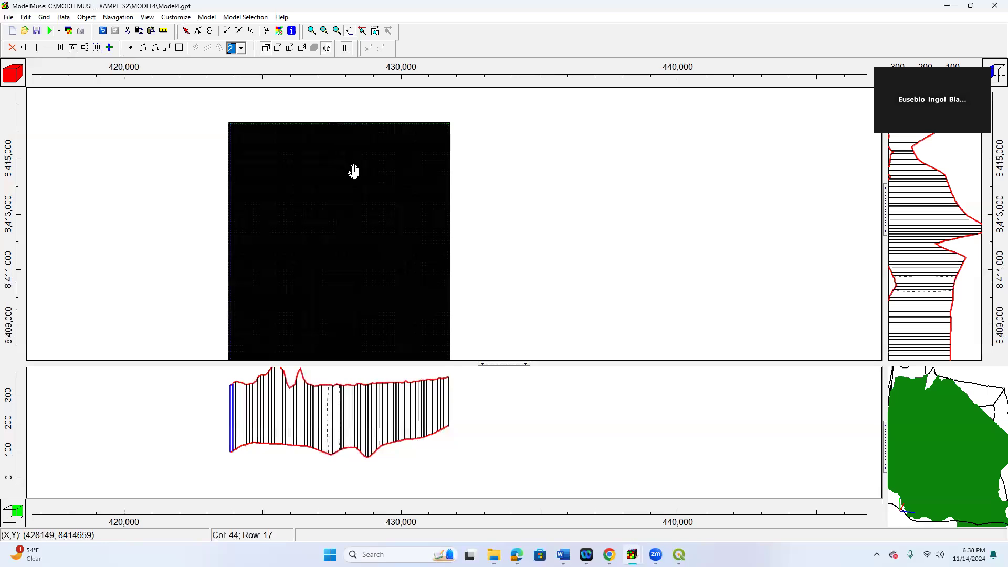
Step: Color the grid by the user-defined SURFACE_Grd_Z data set, using the Rainbow color scheme with 3 cycles
{"action": "left_click", "coordinate": [280, 32]}
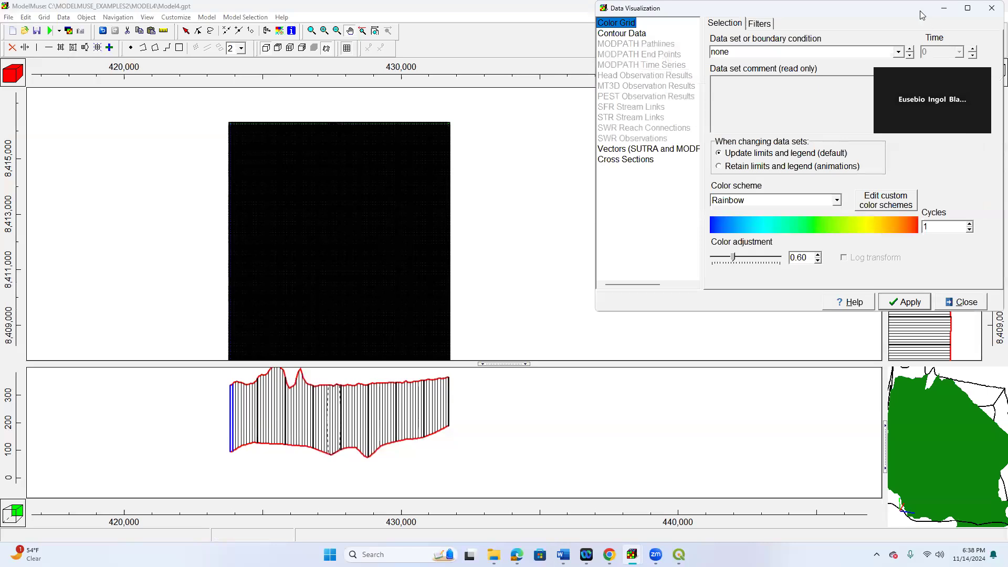
{"action": "left_click_drag", "start_coordinate": [920, 11], "coordinate": [838, 159]}
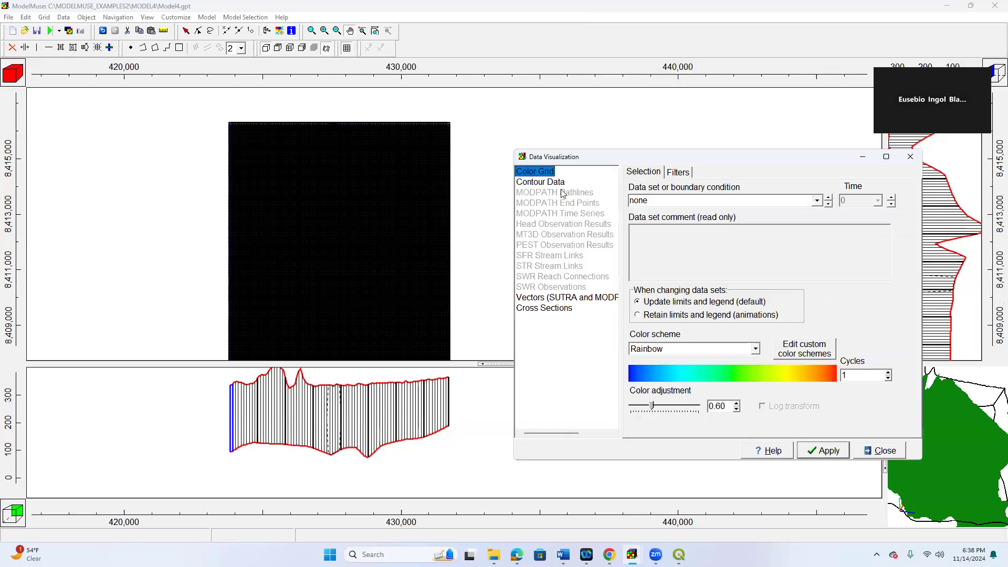
{"action": "left_click", "coordinate": [817, 200]}
{"action": "left_click", "coordinate": [637, 224]}
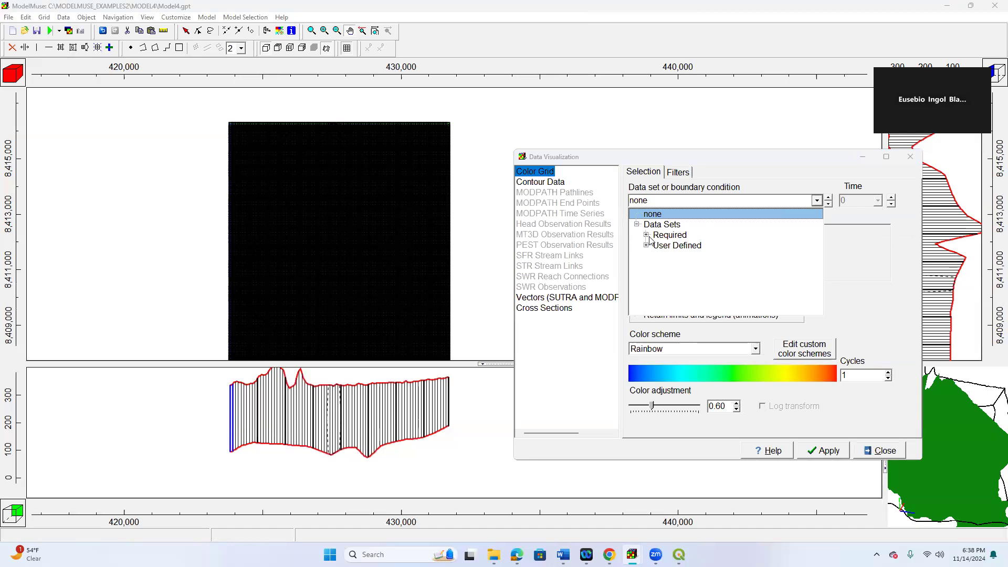
{"action": "left_click", "coordinate": [647, 235]}
{"action": "left_click", "coordinate": [656, 257]}
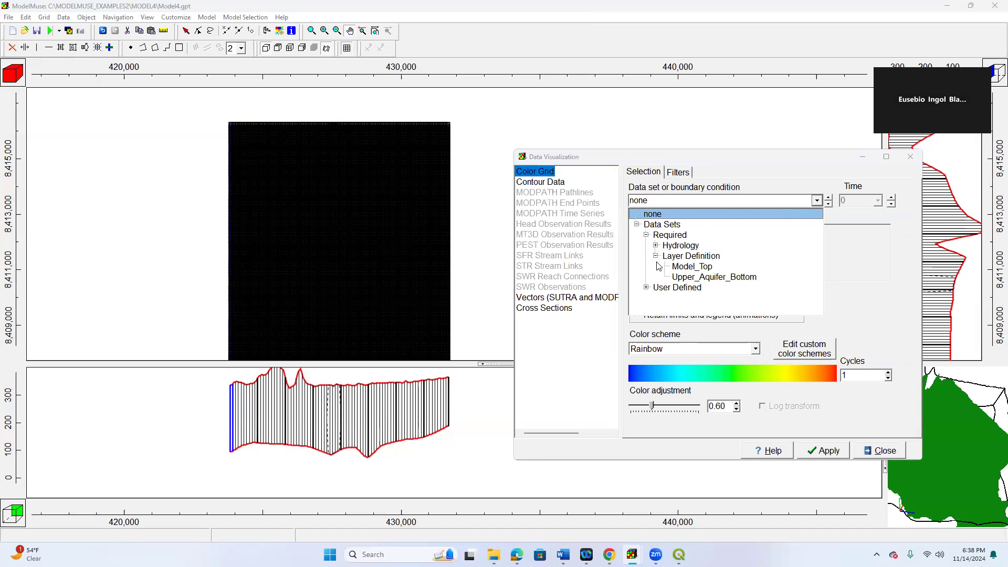
{"action": "left_click", "coordinate": [656, 246]}
{"action": "scroll", "coordinate": [702, 279], "scroll_direction": "down", "scroll_amount": 2}
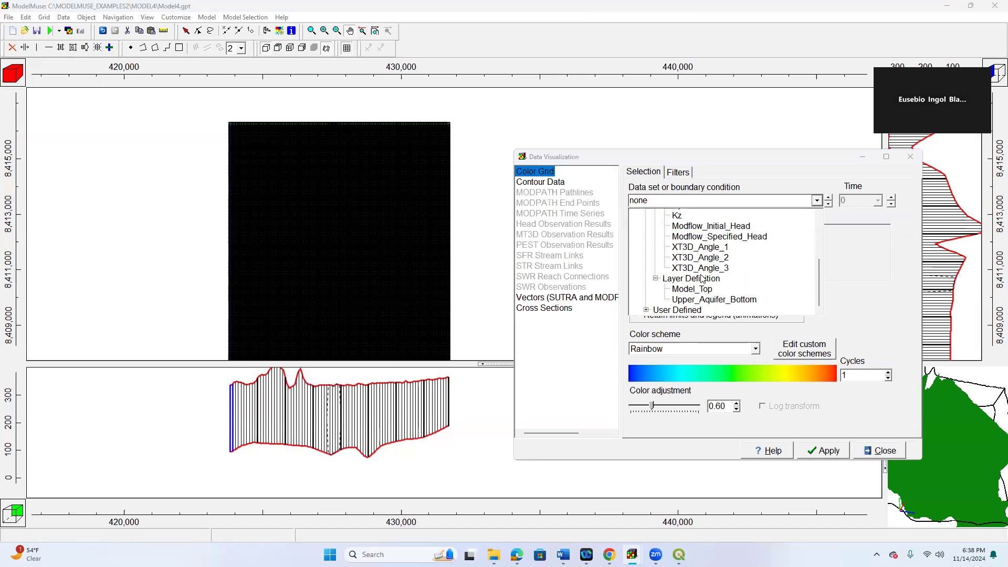
{"action": "left_click", "coordinate": [647, 310]}
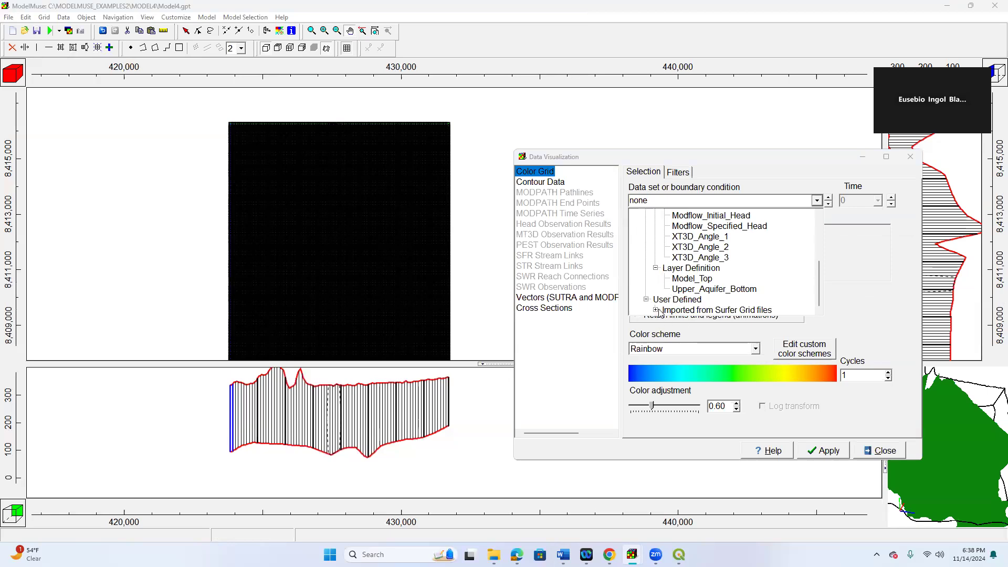
{"action": "left_click", "coordinate": [656, 310]}
{"action": "left_click", "coordinate": [694, 300]}
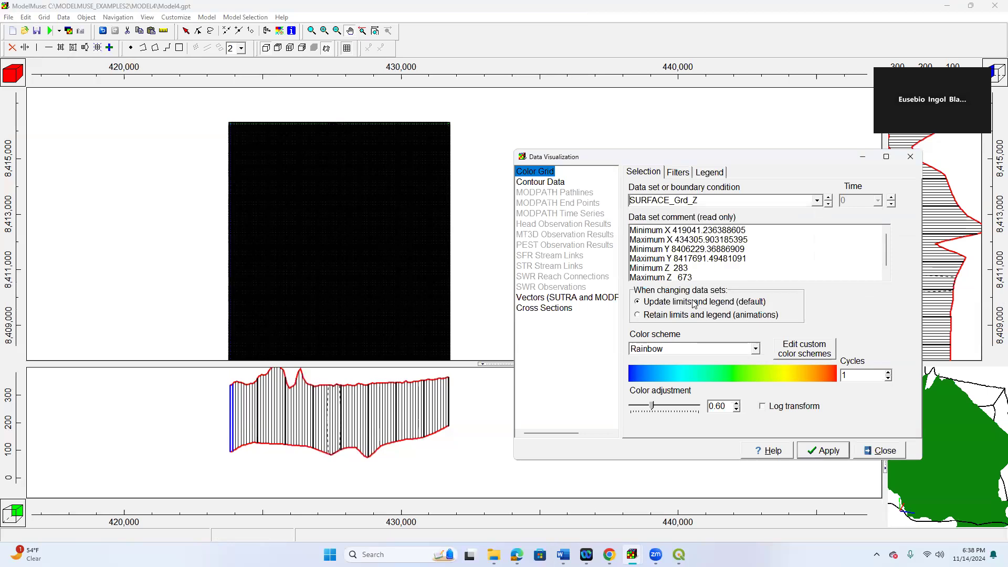
{"action": "left_click", "coordinate": [888, 373]}
{"action": "left_click", "coordinate": [888, 372]}
{"action": "left_click", "coordinate": [839, 453]}
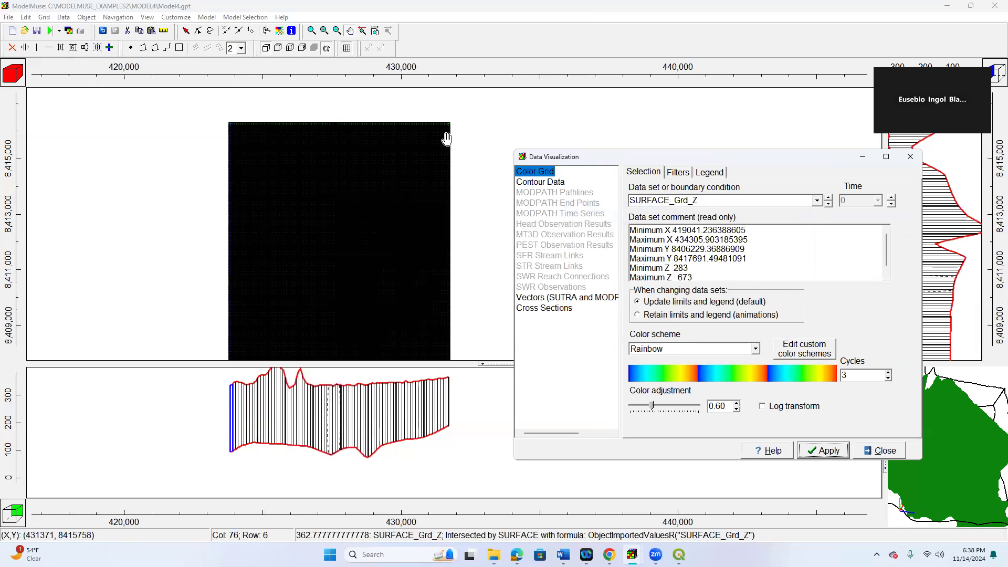
{"action": "left_click", "coordinate": [880, 450]}
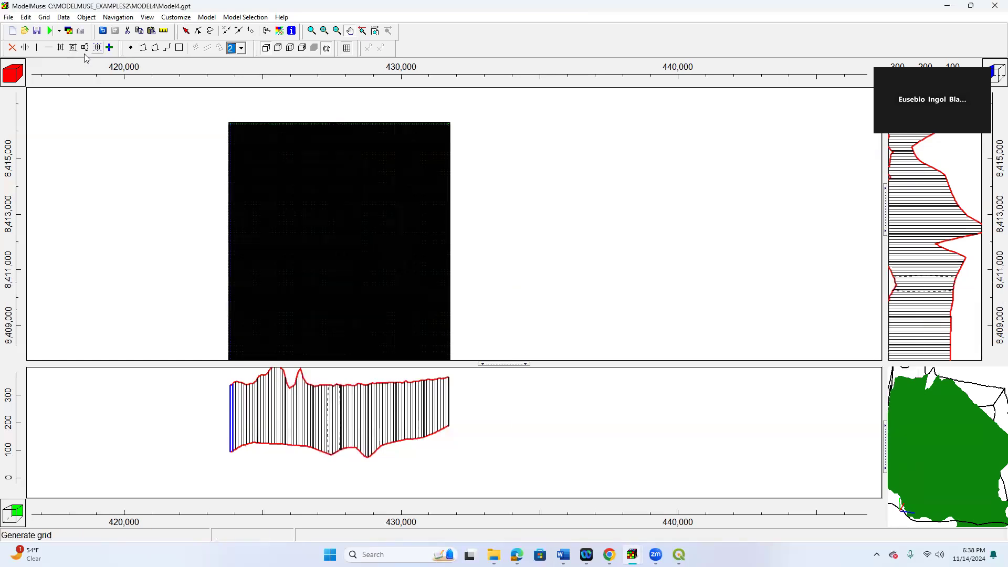
Step: Hide the SURFACE object of SURFACE_Grd_Z and inspect the colored grid underneath
{"action": "left_click", "coordinate": [47, 19]}
{"action": "mouse_move", "coordinate": [66, 23]}
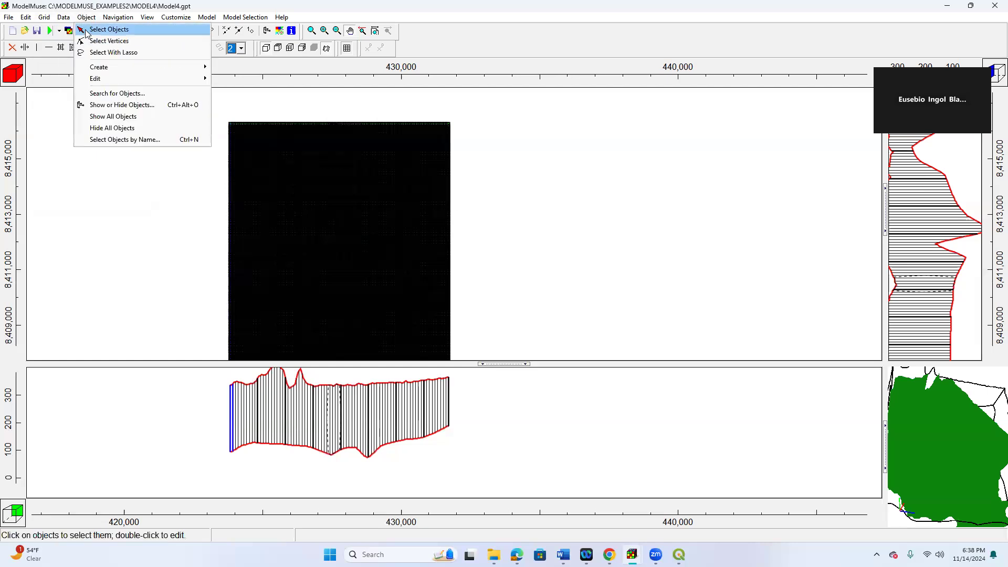
{"action": "left_click", "coordinate": [123, 105]}
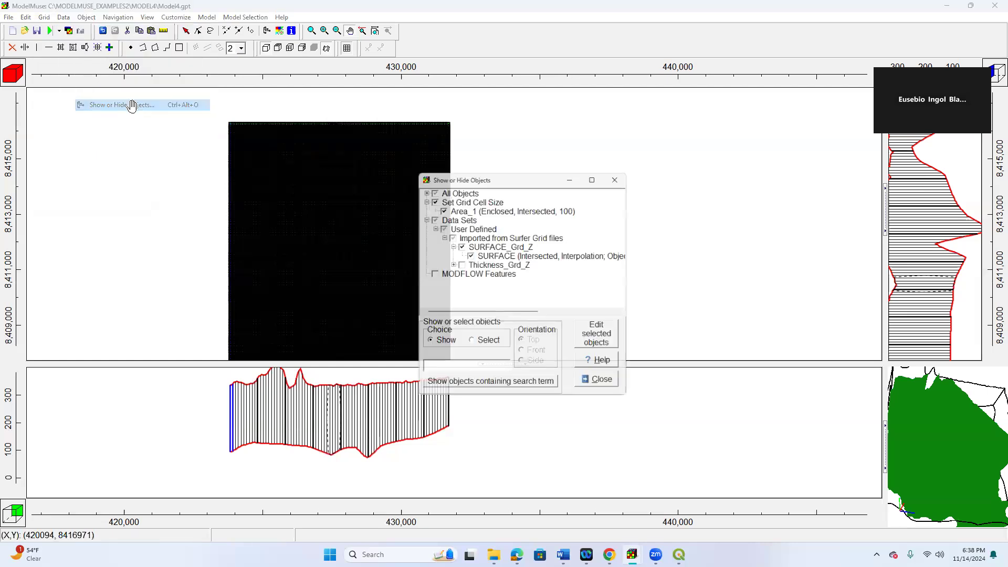
{"action": "left_click", "coordinate": [459, 245]}
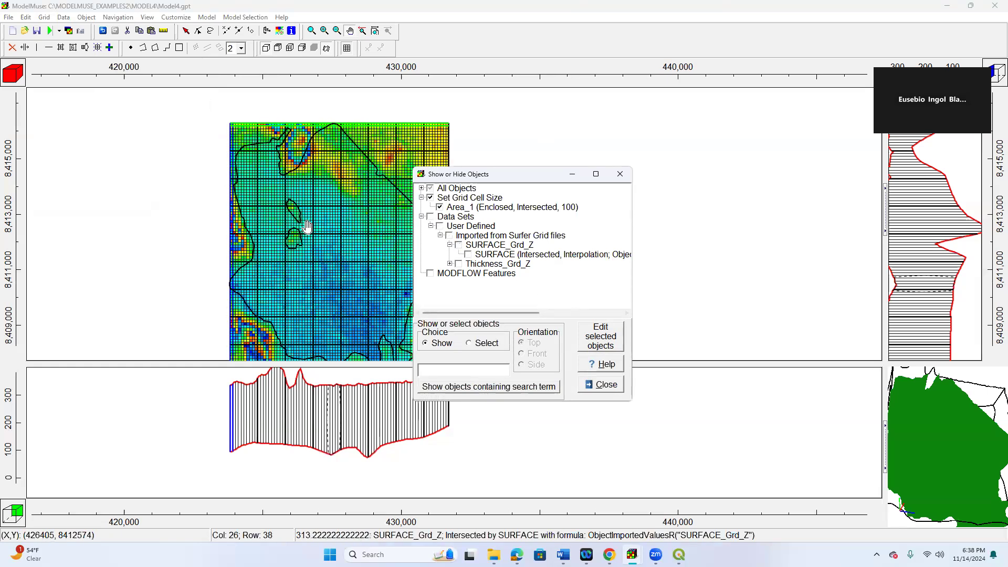
{"action": "left_click", "coordinate": [602, 385]}
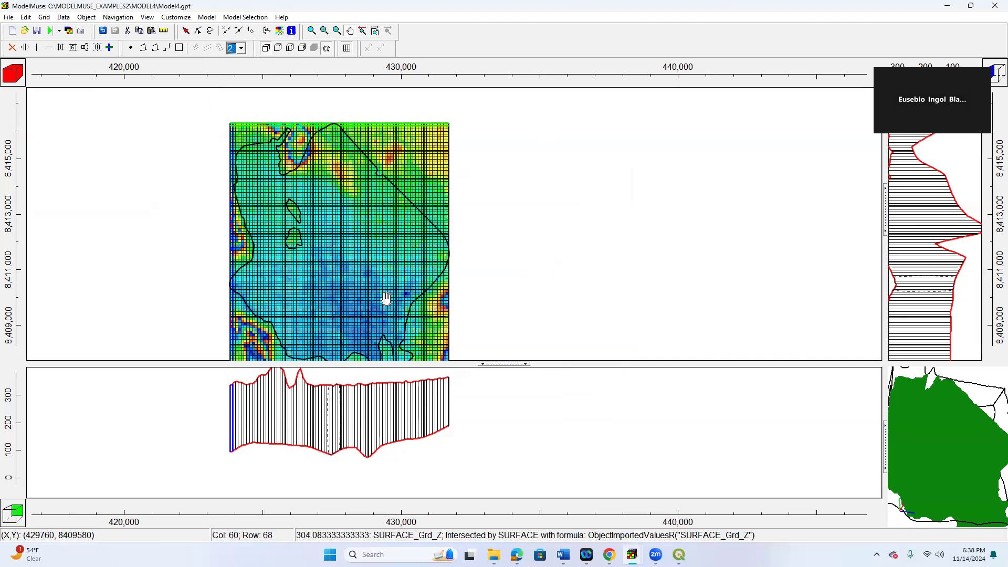
{"action": "left_click", "coordinate": [353, 268]}
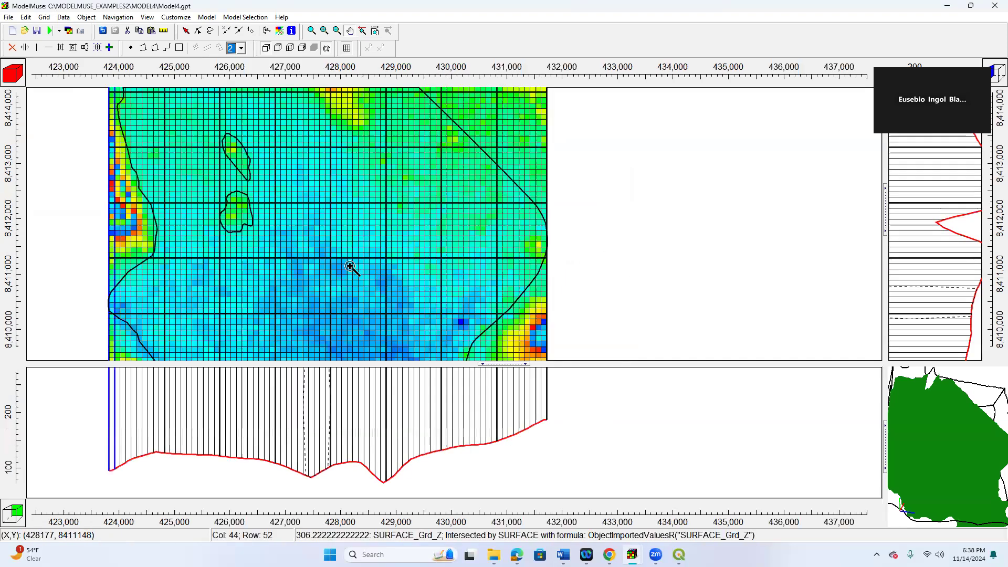
{"action": "left_click", "coordinate": [350, 267], "text": "shift"}
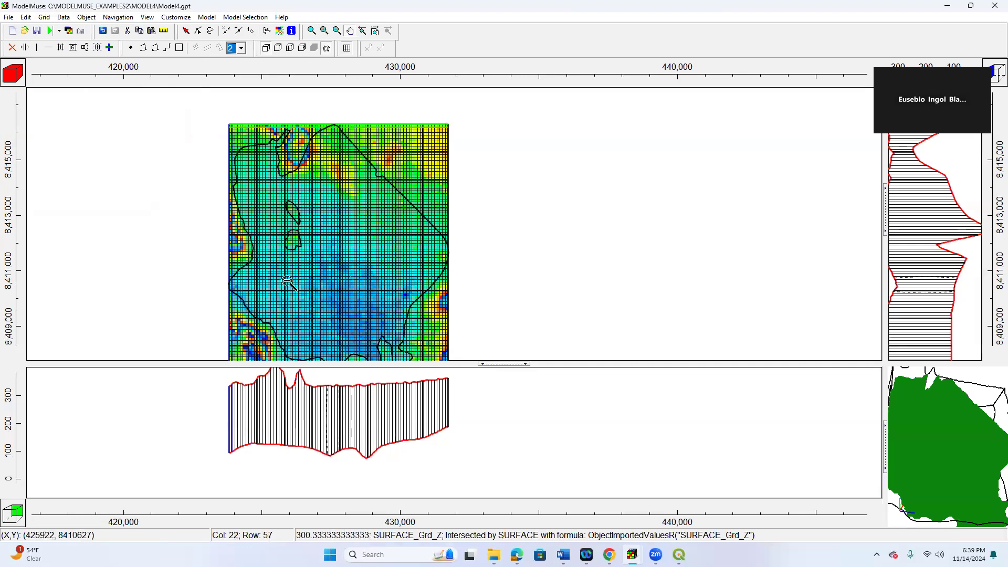
Step: Remove the grid coloring by setting its data set to none and applying the change
{"action": "left_click", "coordinate": [280, 33]}
{"action": "left_click", "coordinate": [818, 202]}
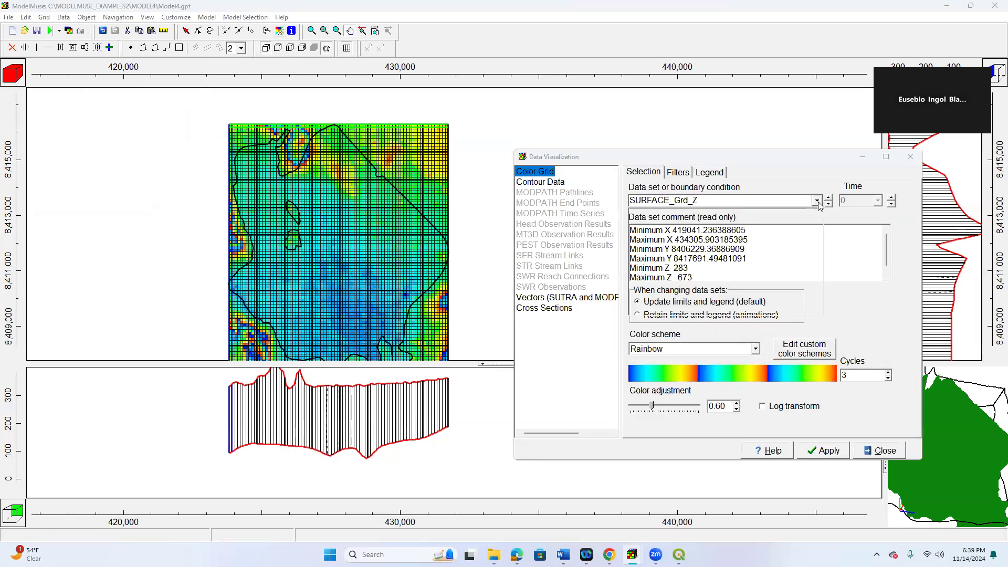
{"action": "left_click", "coordinate": [657, 218]}
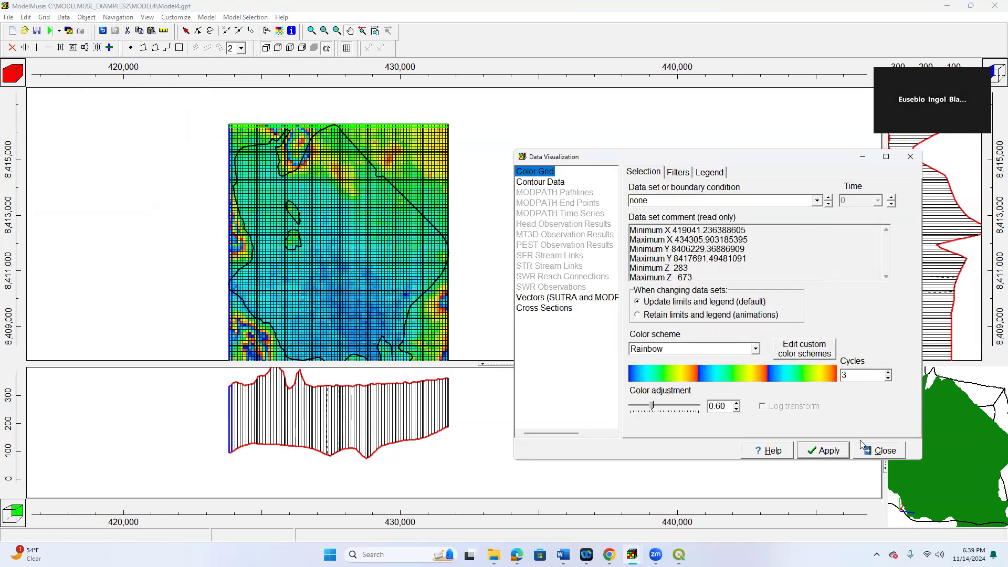
{"action": "left_click", "coordinate": [834, 453]}
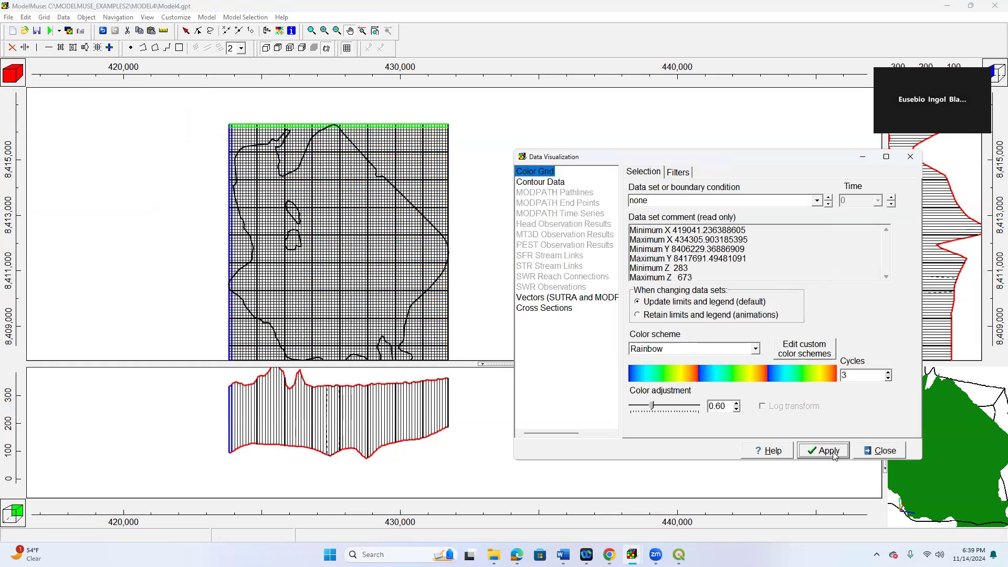
{"action": "left_click", "coordinate": [882, 451]}
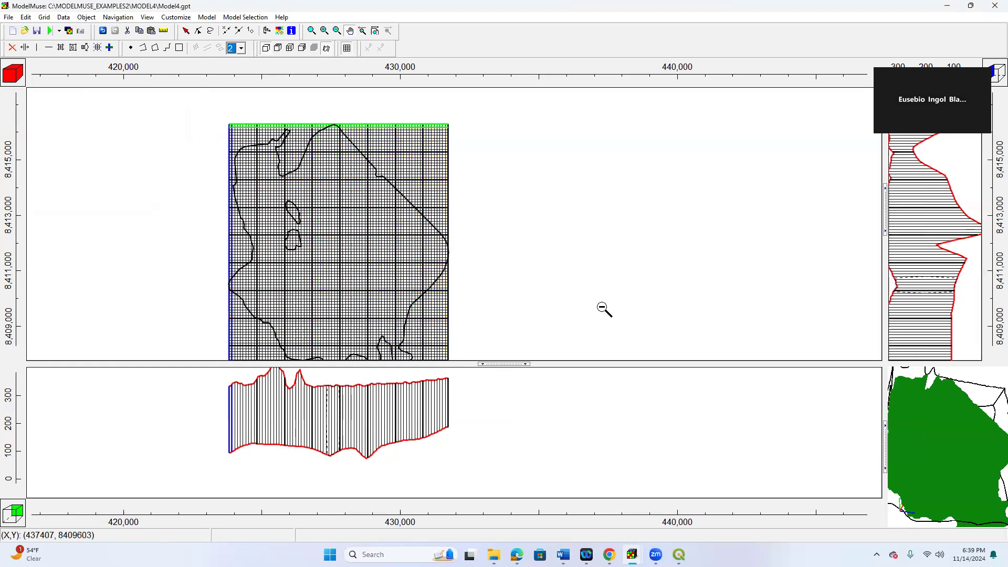
{"action": "left_click", "coordinate": [350, 30]}
{"action": "left_click_drag", "start_coordinate": [347, 163], "coordinate": [347, 137]}
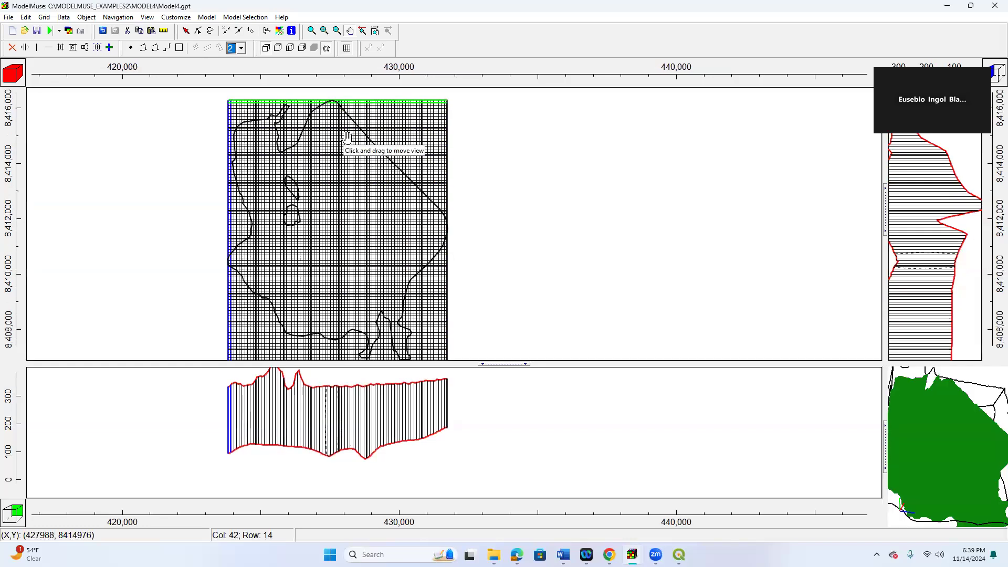
Step: Set the MODFLOW time unit to days (4) and accept the time settings
{"action": "left_click_drag", "start_coordinate": [207, 363], "coordinate": [211, 383]}
{"action": "left_click_drag", "start_coordinate": [326, 295], "coordinate": [329, 241]}
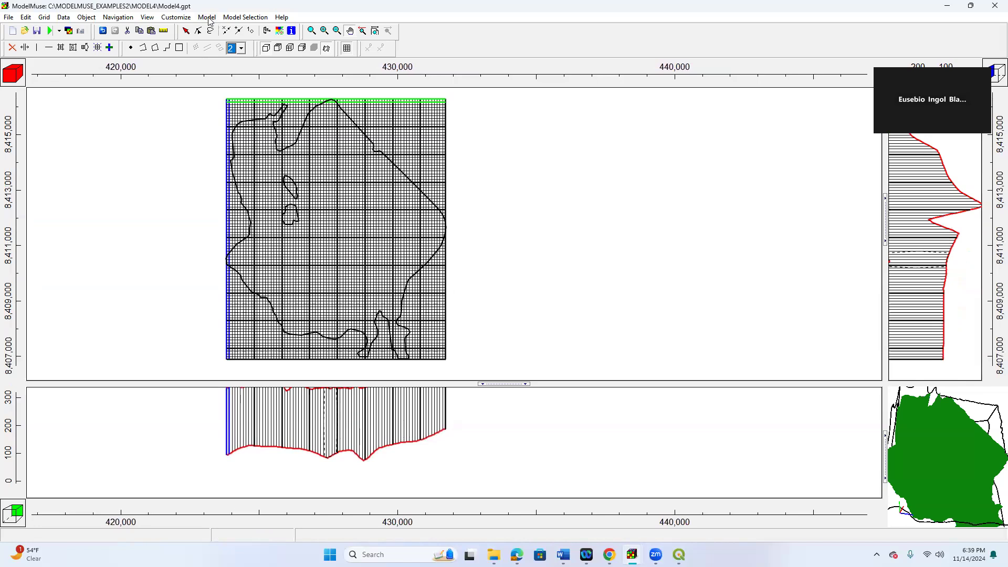
{"action": "left_click", "coordinate": [207, 17]}
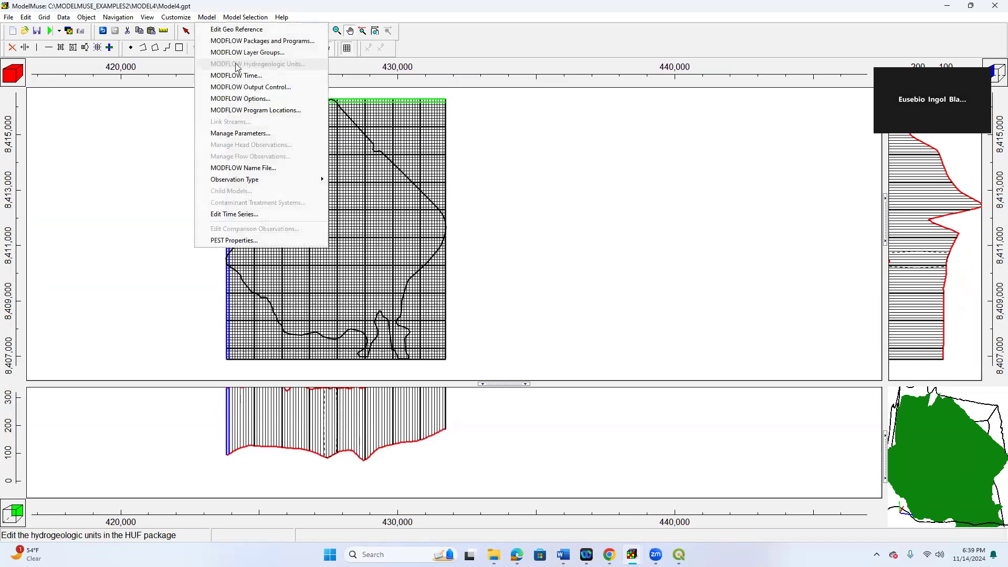
{"action": "left_click", "coordinate": [244, 78]}
{"action": "left_click", "coordinate": [490, 387]}
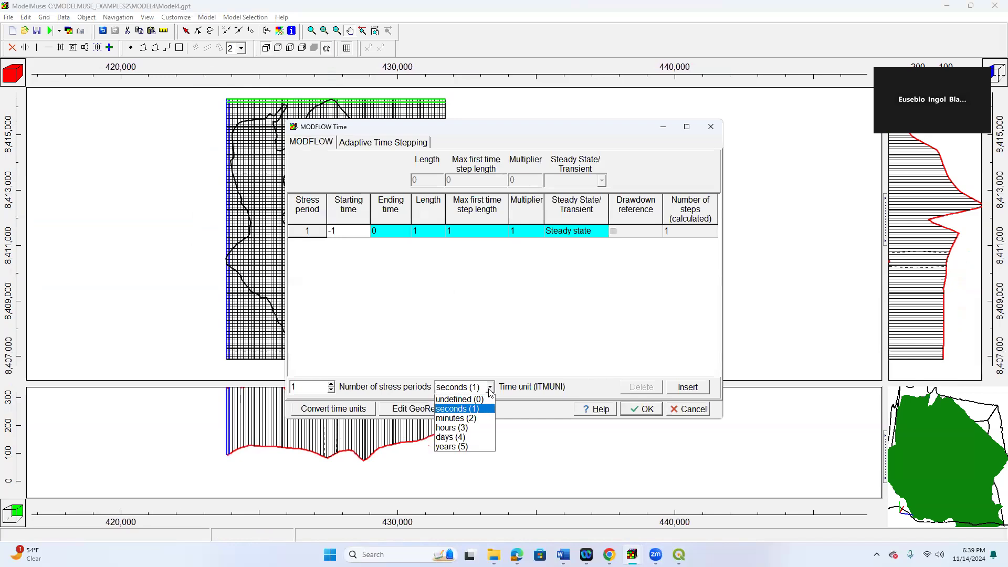
{"action": "left_click", "coordinate": [460, 437]}
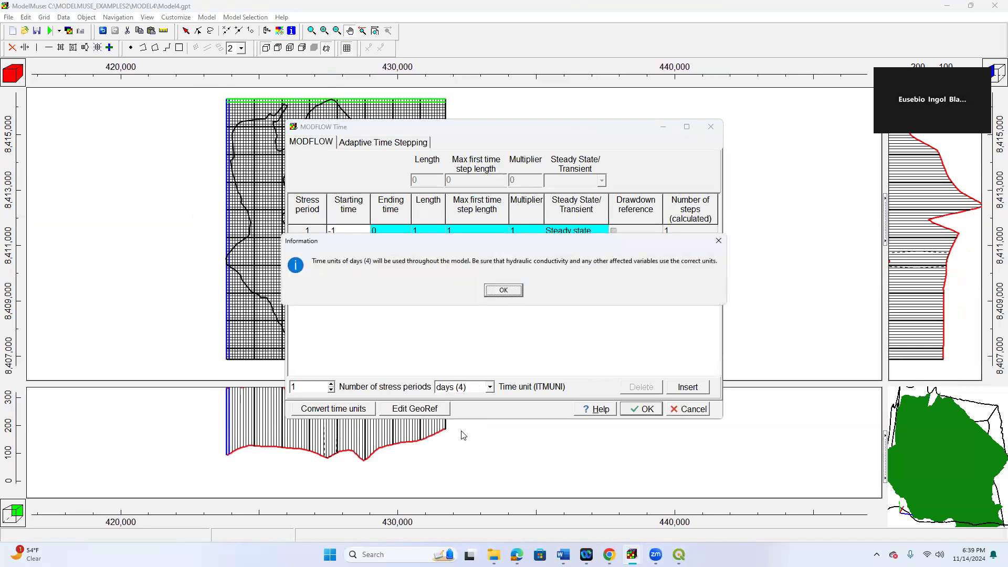
{"action": "left_click", "coordinate": [504, 290]}
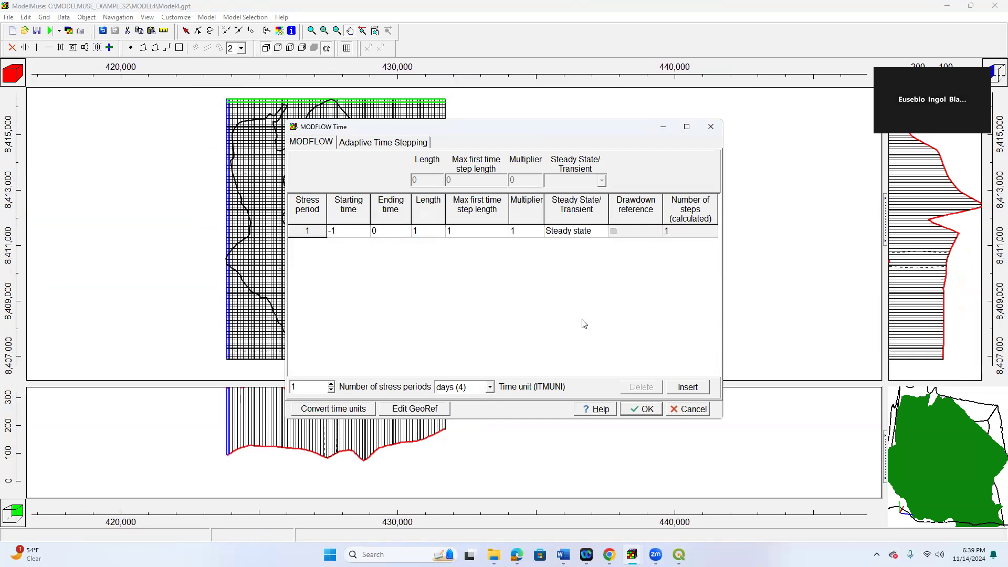
{"action": "left_click", "coordinate": [646, 412]}
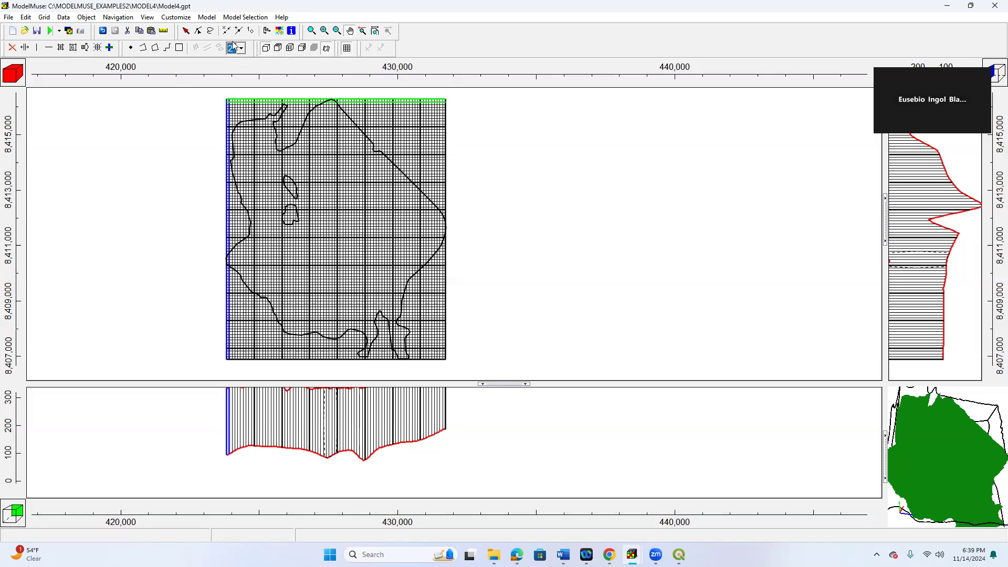
{"action": "left_click", "coordinate": [207, 18]}
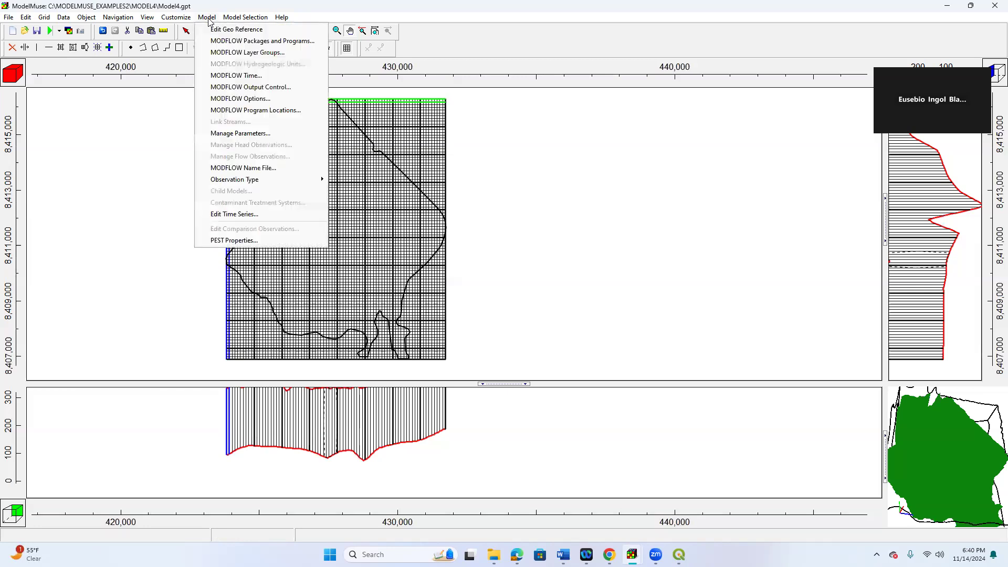
{"action": "left_click", "coordinate": [226, 42]}
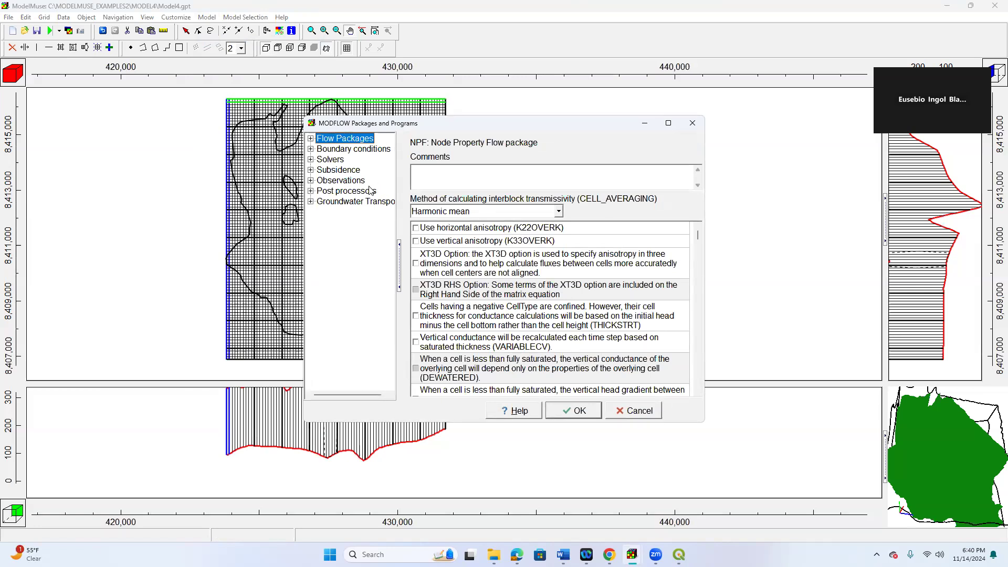
{"action": "left_click", "coordinate": [692, 125]}
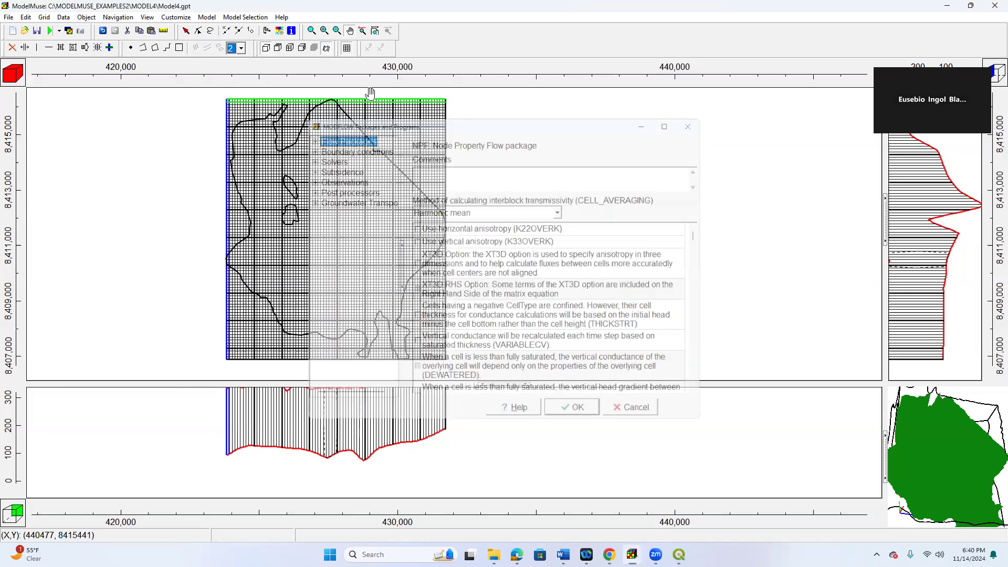
Step: Activate the WEL: Well package among the specified-flux boundary conditions of the MODFLOW packages
{"action": "left_click", "coordinate": [210, 19]}
{"action": "mouse_move", "coordinate": [245, 18]}
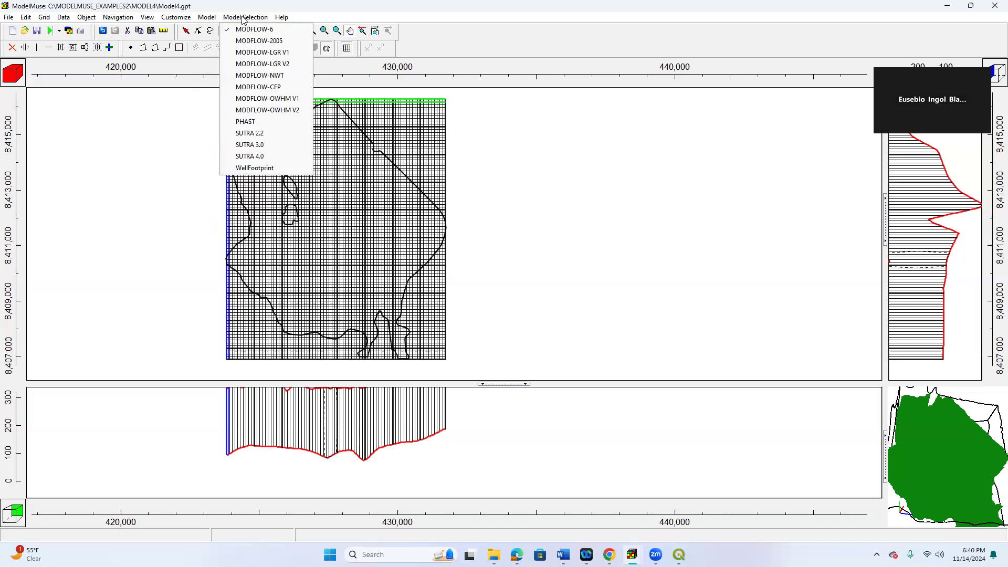
{"action": "mouse_move", "coordinate": [253, 18]}
{"action": "mouse_move", "coordinate": [210, 18]}
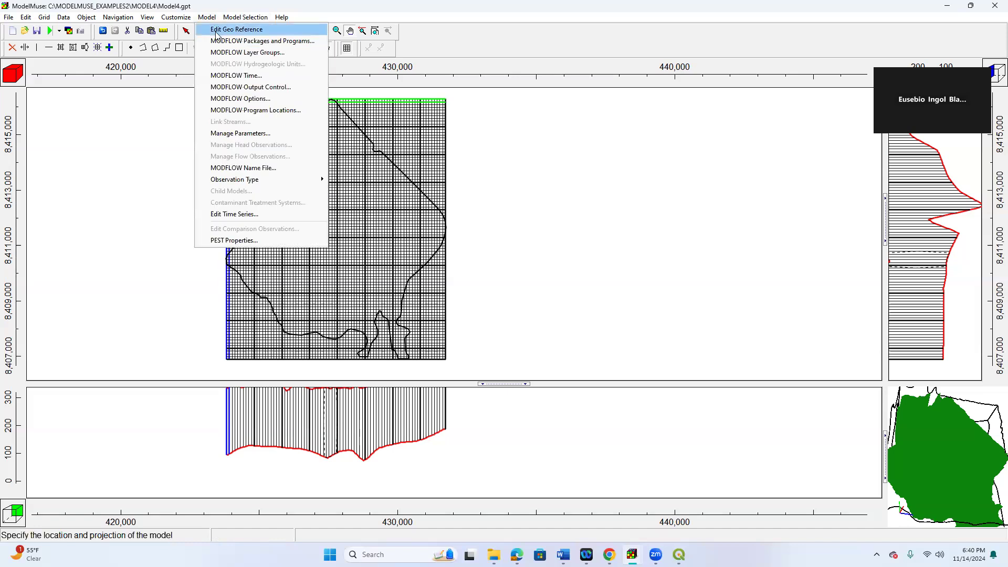
{"action": "left_click", "coordinate": [227, 43]}
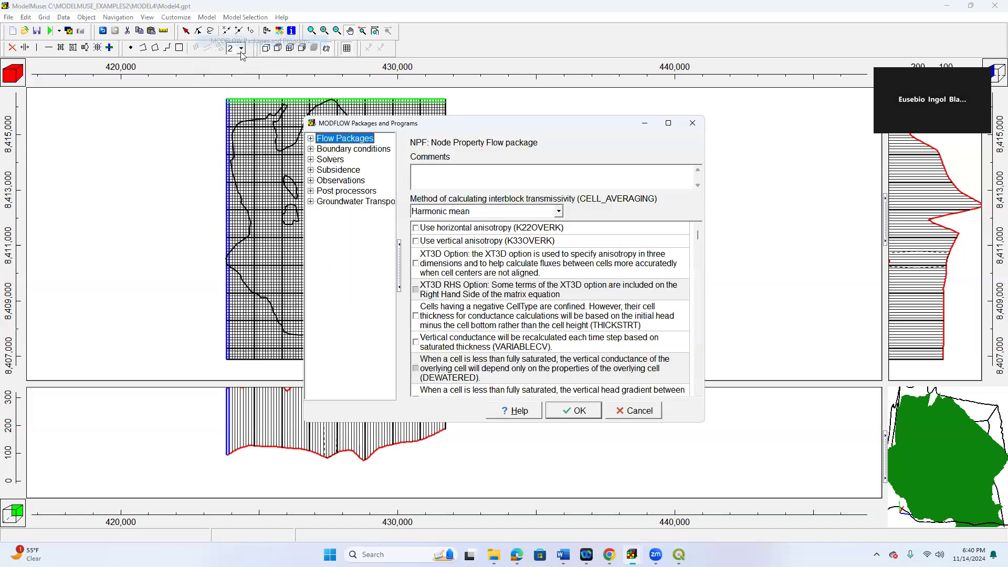
{"action": "left_click", "coordinate": [310, 149]}
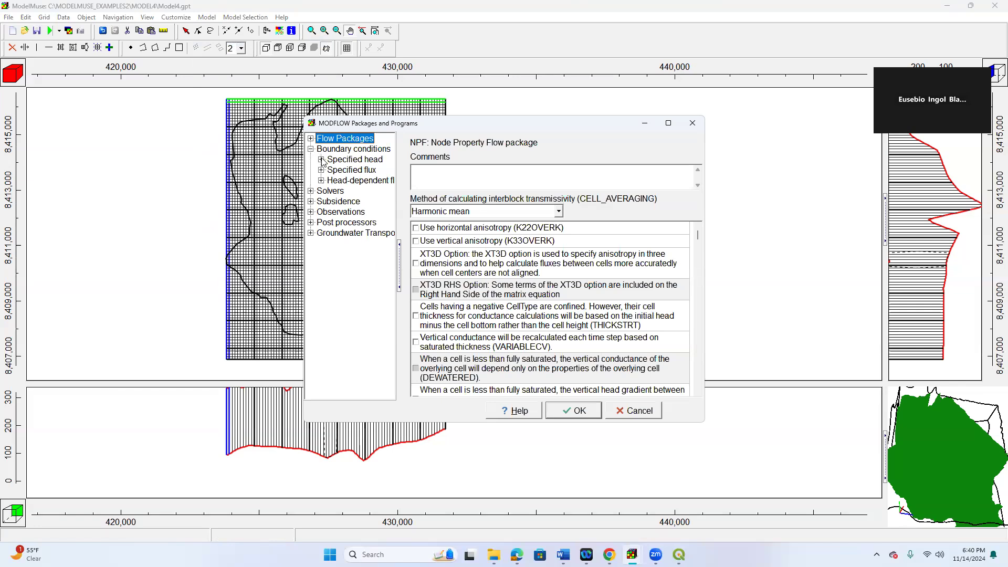
{"action": "left_click", "coordinate": [321, 160]}
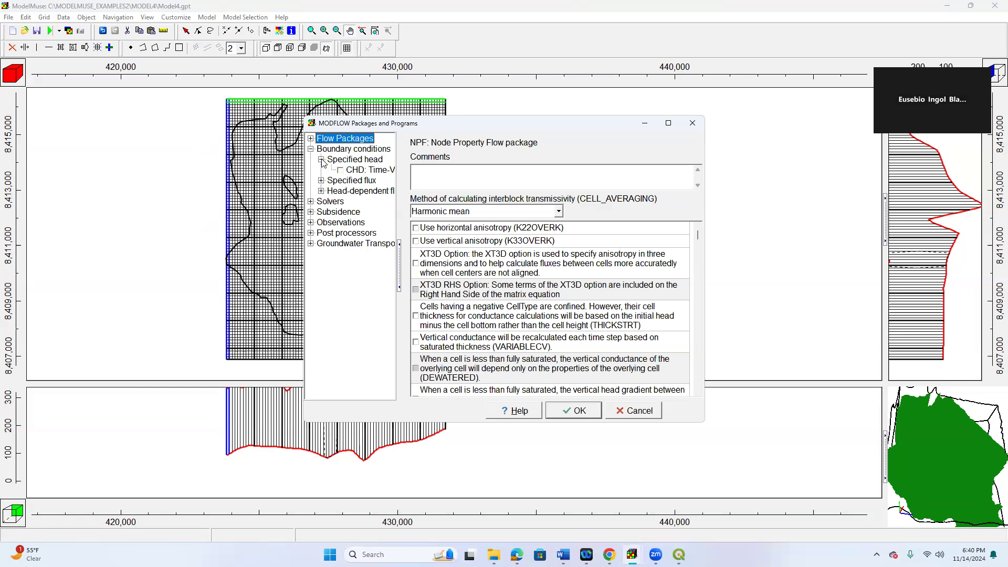
{"action": "left_click", "coordinate": [322, 181]}
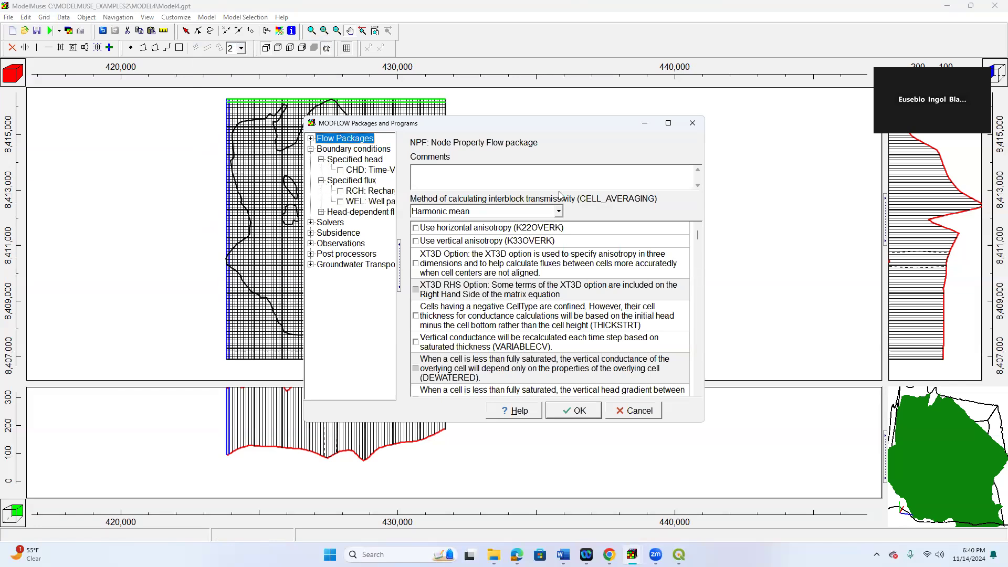
{"action": "left_click_drag", "start_coordinate": [397, 220], "coordinate": [514, 235]}
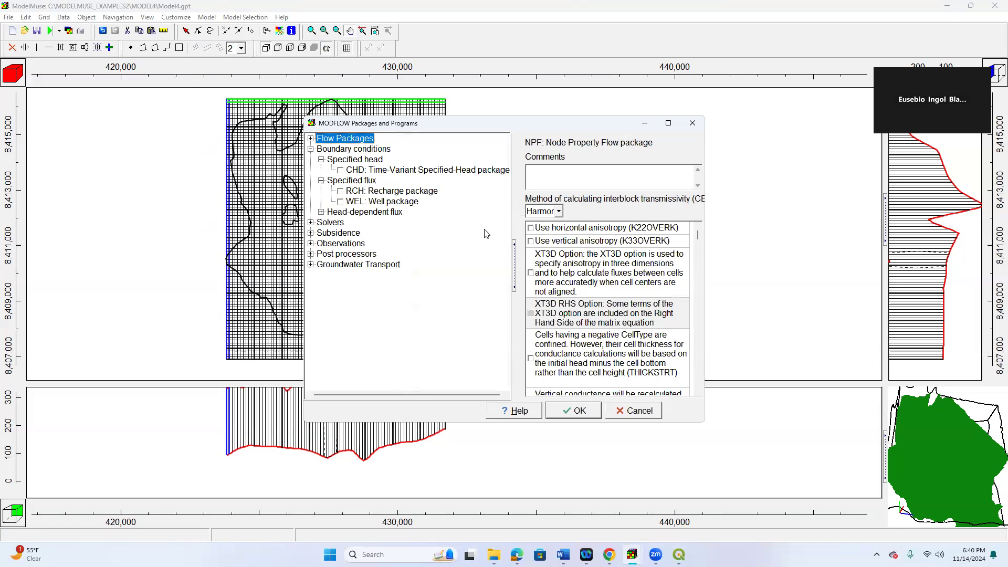
{"action": "left_click", "coordinate": [342, 203]}
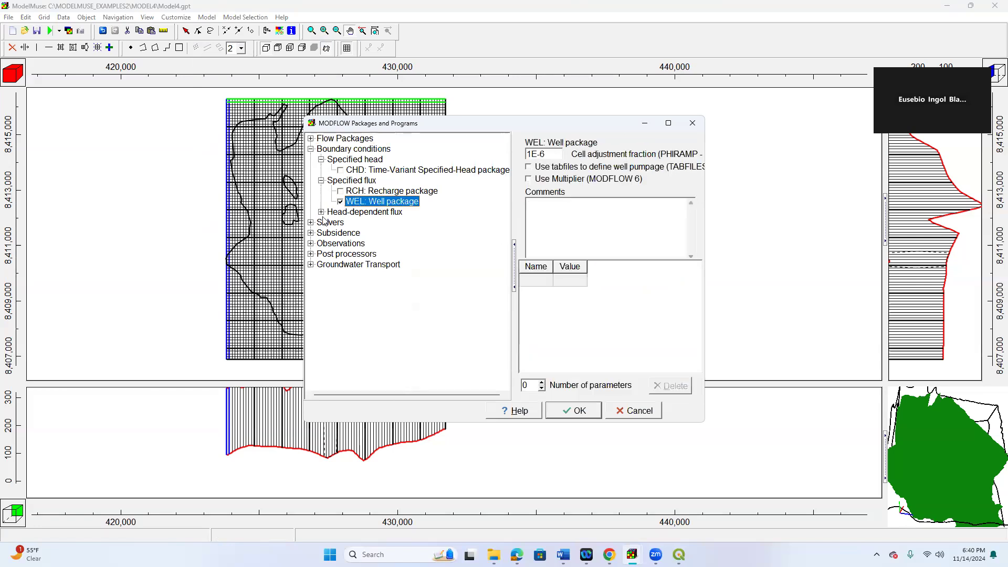
Step: Activate the RIV: River and GHB: General-Head Boundary packages under head-dependent flux and accept the package selection
{"action": "left_click", "coordinate": [322, 212]}
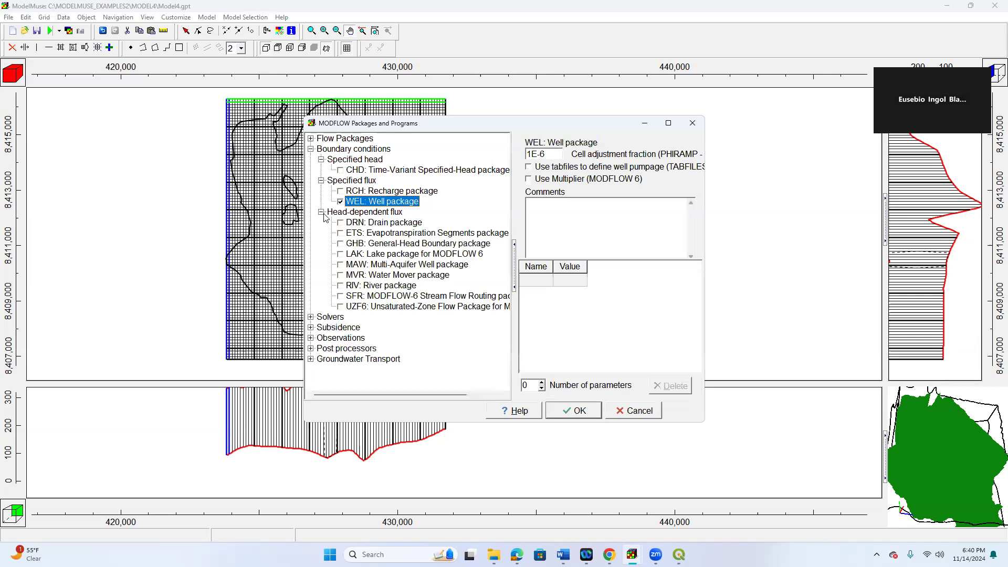
{"action": "left_click", "coordinate": [340, 286]}
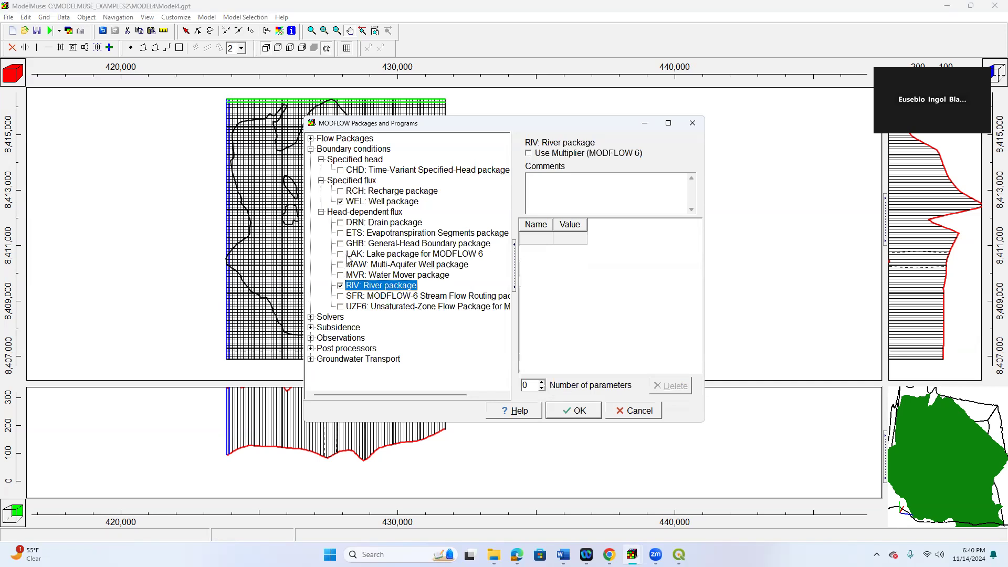
{"action": "left_click", "coordinate": [341, 244]}
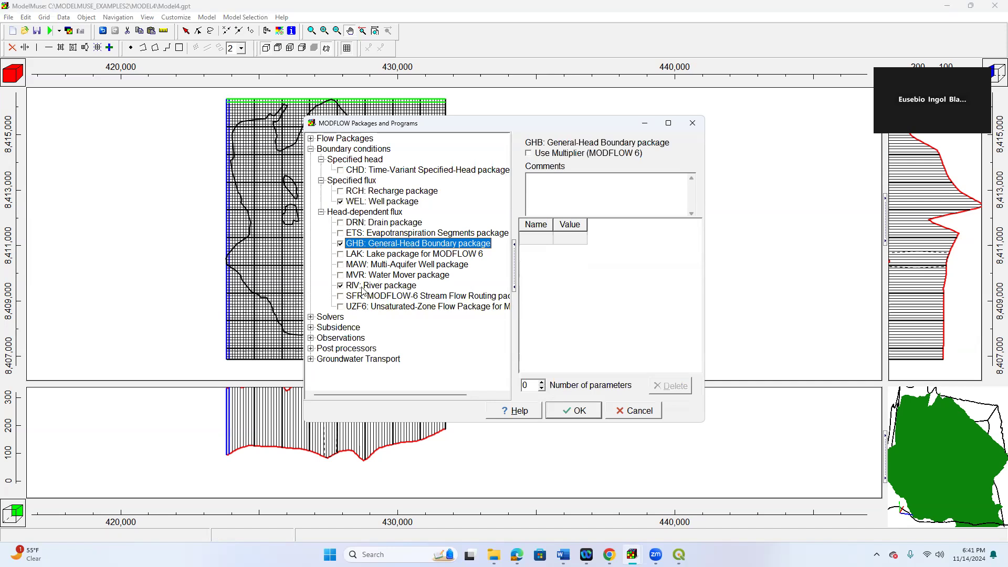
{"action": "left_click", "coordinate": [580, 411]}
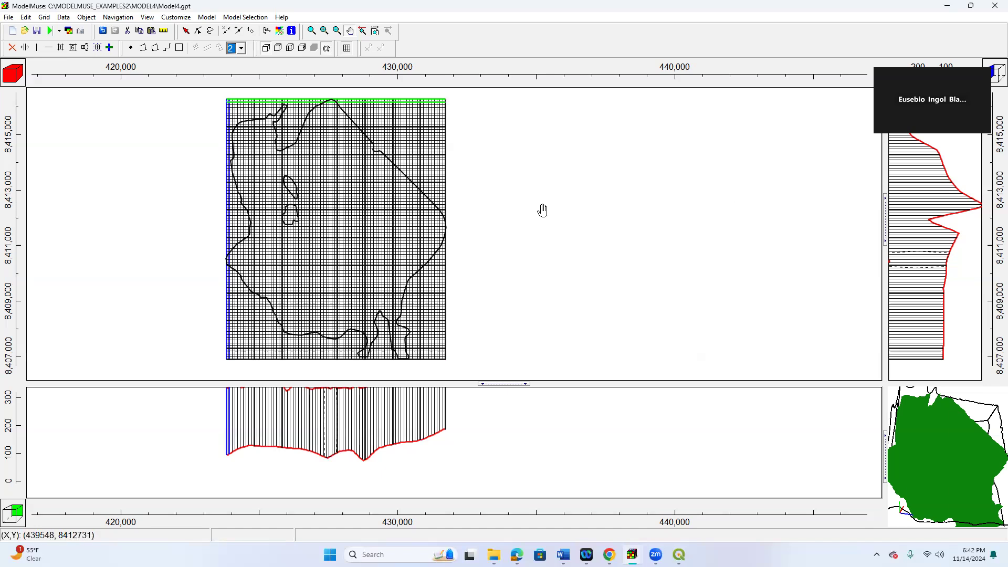
Step: Open GHB.shp from the MODEL4 INPUTS\SHAPES folder for shapefile import
{"action": "left_click", "coordinate": [8, 18]}
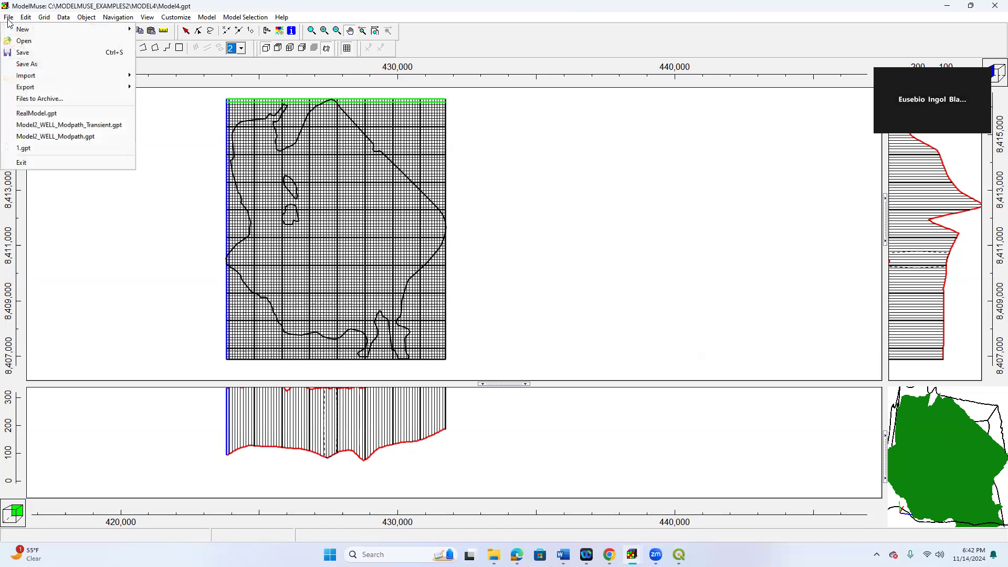
{"action": "mouse_move", "coordinate": [55, 77]}
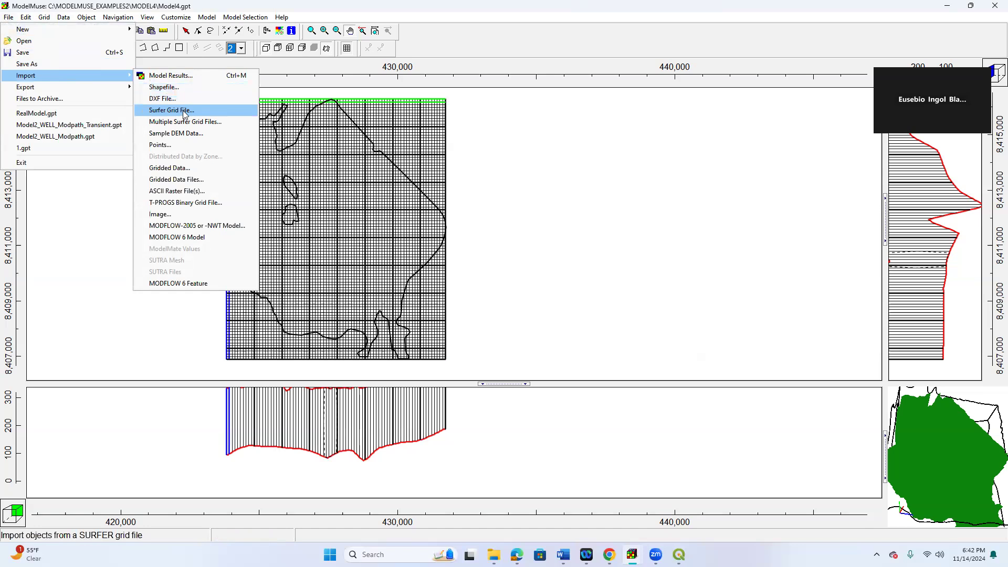
{"action": "left_click", "coordinate": [176, 87]}
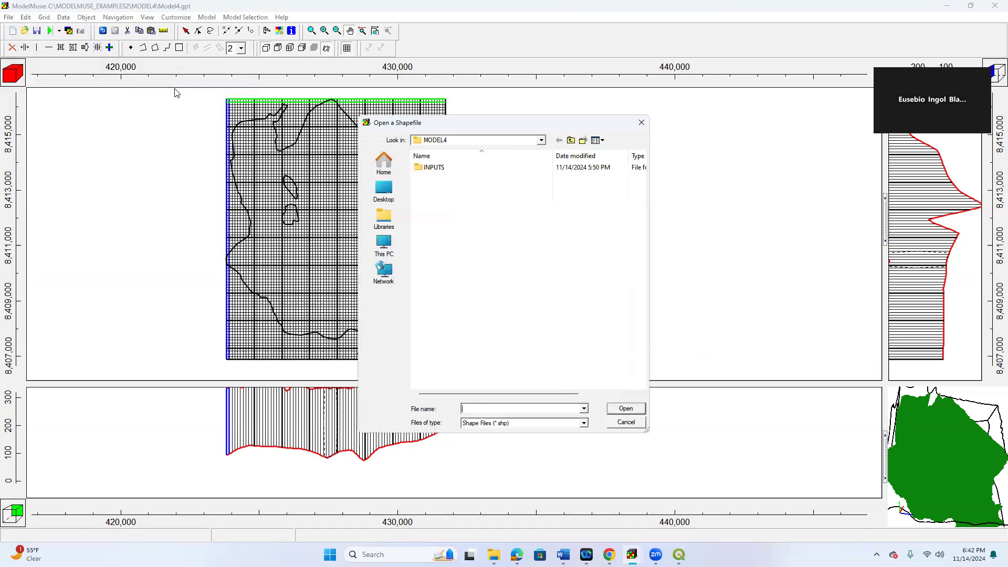
{"action": "double_click", "coordinate": [434, 168]}
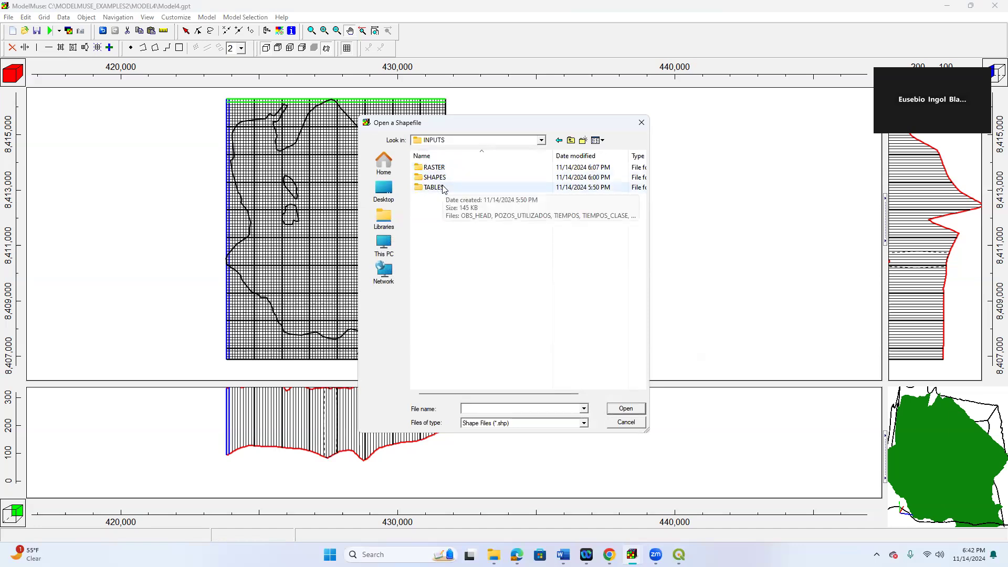
{"action": "left_click", "coordinate": [504, 139]}
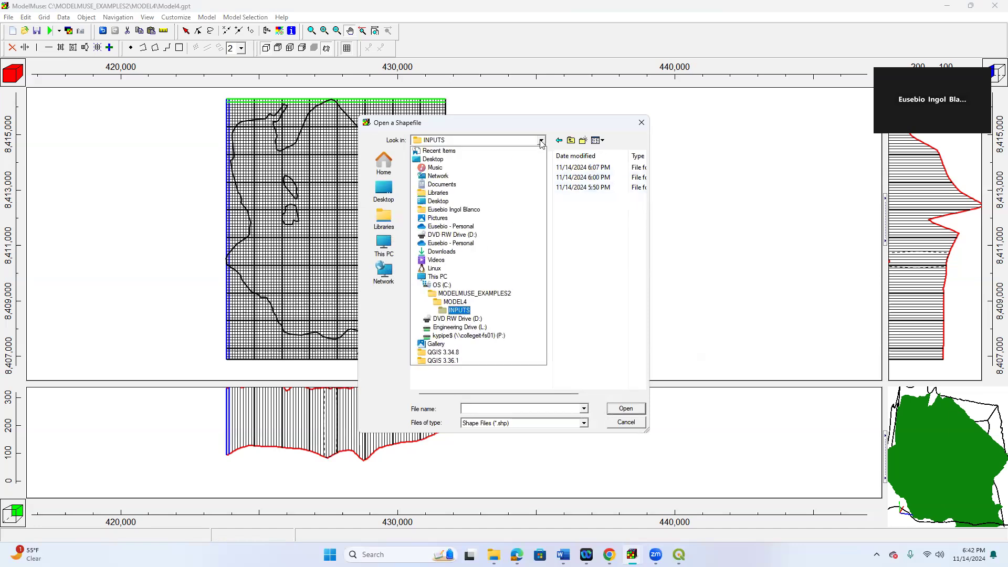
{"action": "left_click", "coordinate": [464, 303]}
{"action": "left_click", "coordinate": [455, 169]}
{"action": "double_click", "coordinate": [454, 169]}
{"action": "double_click", "coordinate": [452, 179]}
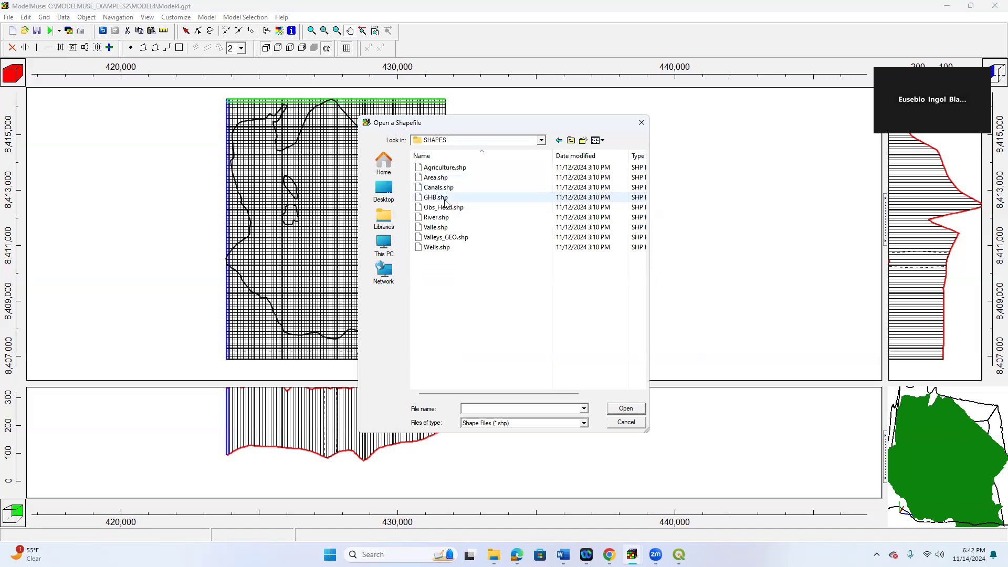
{"action": "left_click", "coordinate": [433, 198]}
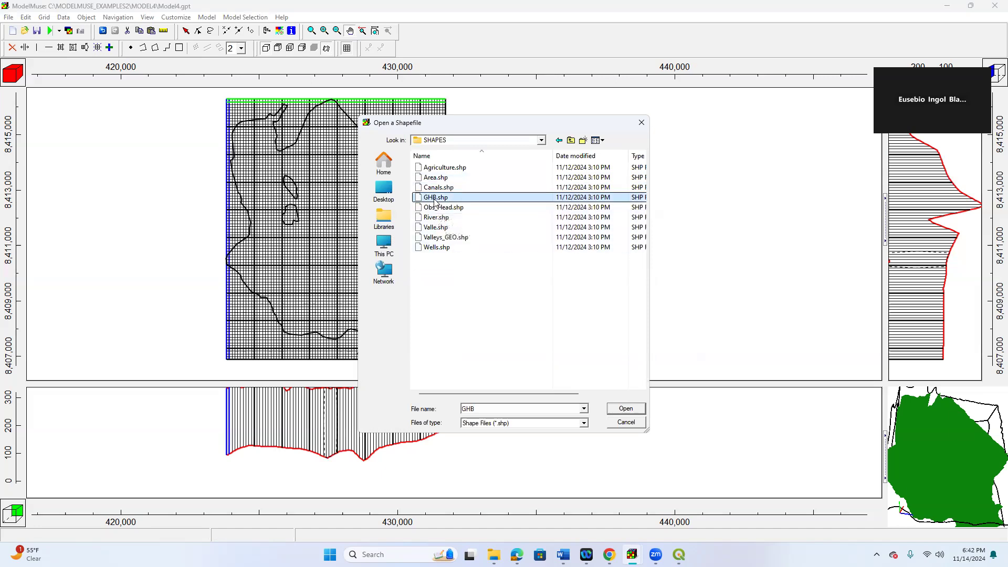
{"action": "left_click", "coordinate": [625, 408]}
Step: Configure the GHB import to set values of intersected cells and of cells by interpolation, using one Z formula
{"action": "left_click", "coordinate": [316, 177]}
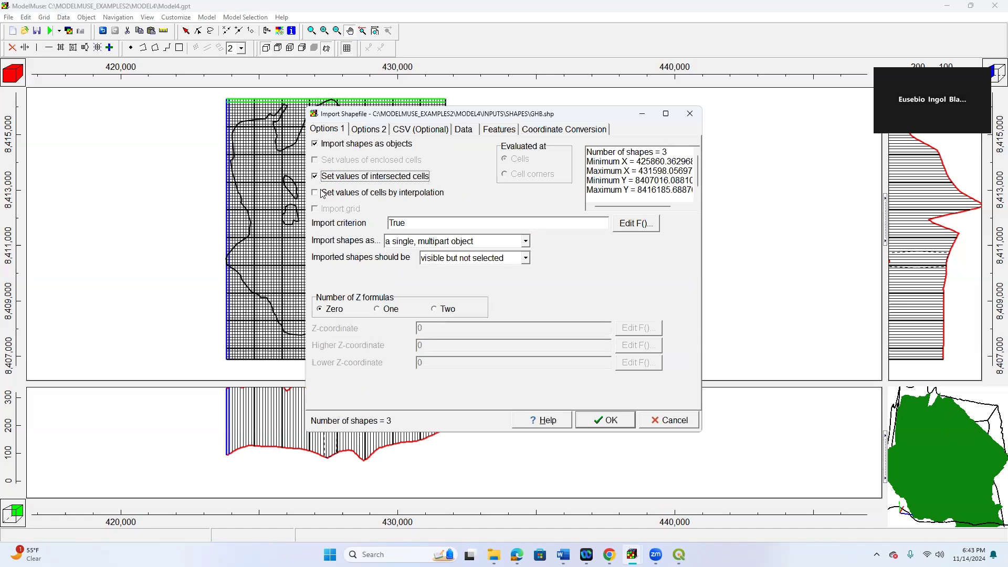
{"action": "left_click", "coordinate": [315, 194]}
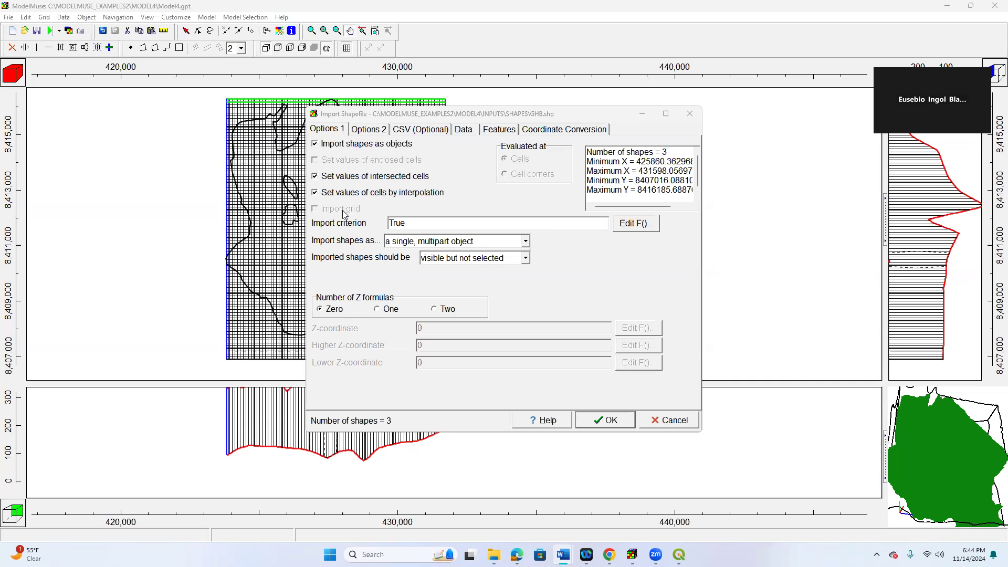
{"action": "left_click", "coordinate": [438, 309]}
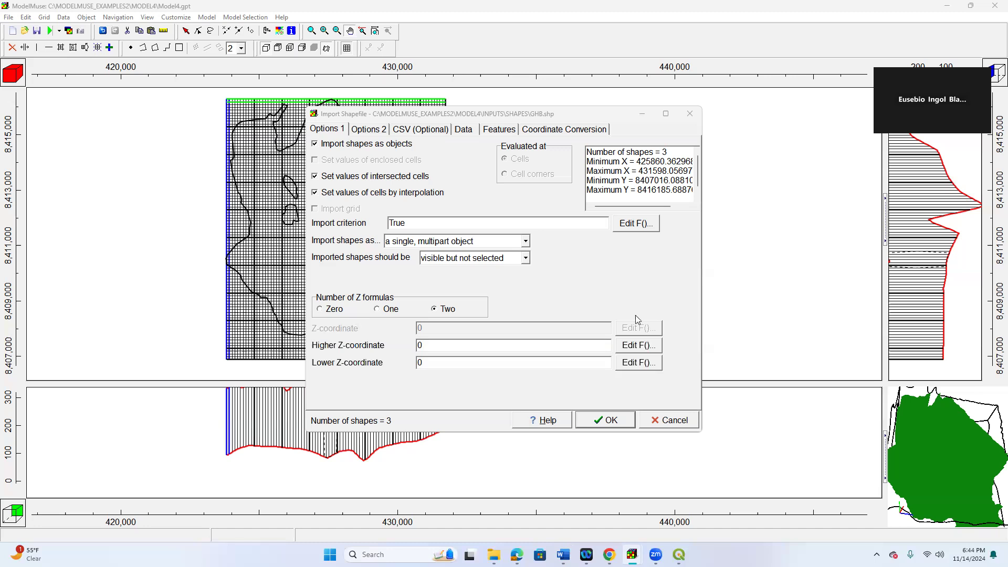
{"action": "left_click", "coordinate": [446, 346]}
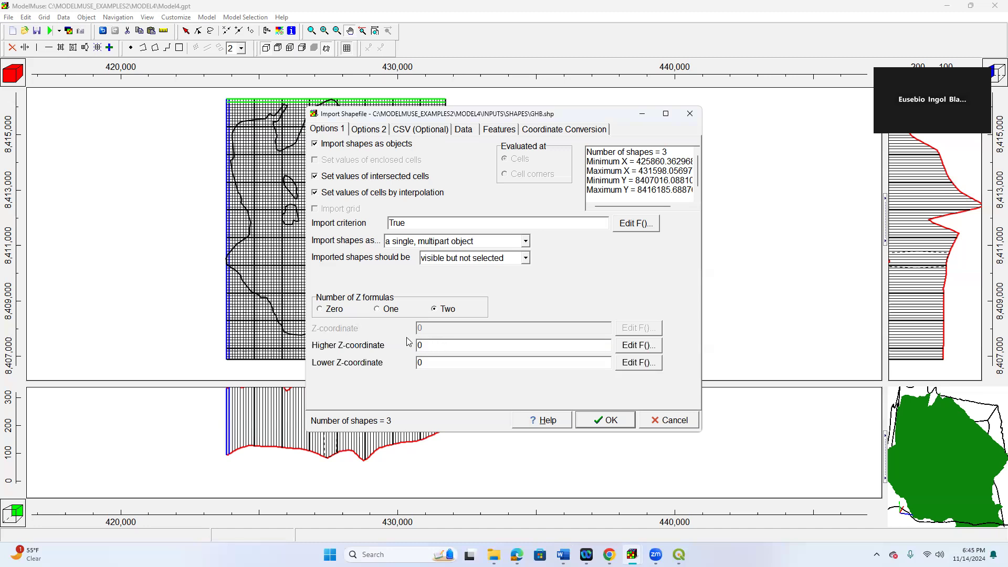
{"action": "left_click", "coordinate": [377, 310]}
Step: Set the import's Z-coordinate formula to Model_Top - 10, using the Model_Top data set from the required layer definitions
{"action": "left_click", "coordinate": [426, 327]}
{"action": "left_click", "coordinate": [638, 328]}
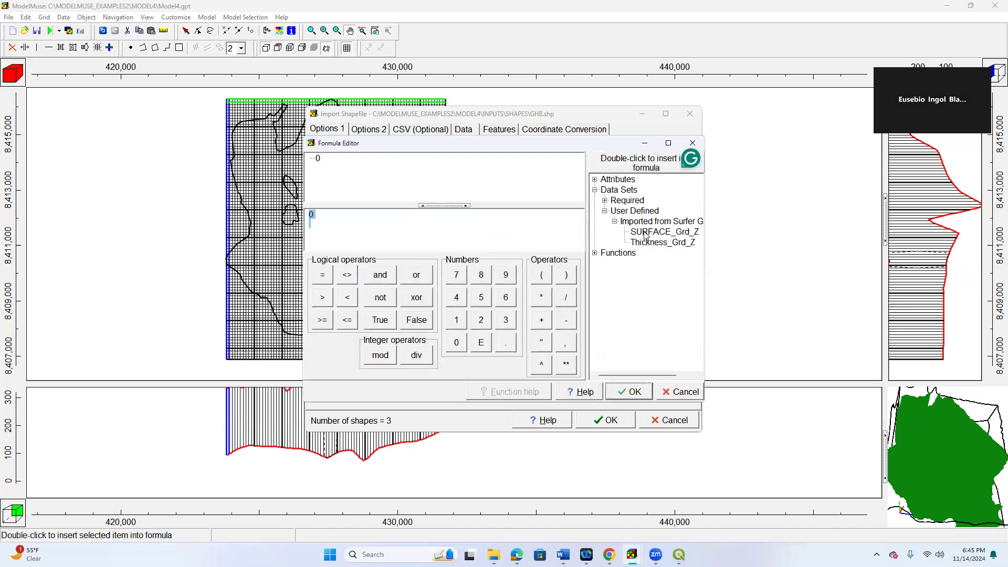
{"action": "key", "text": "BackSpace"}
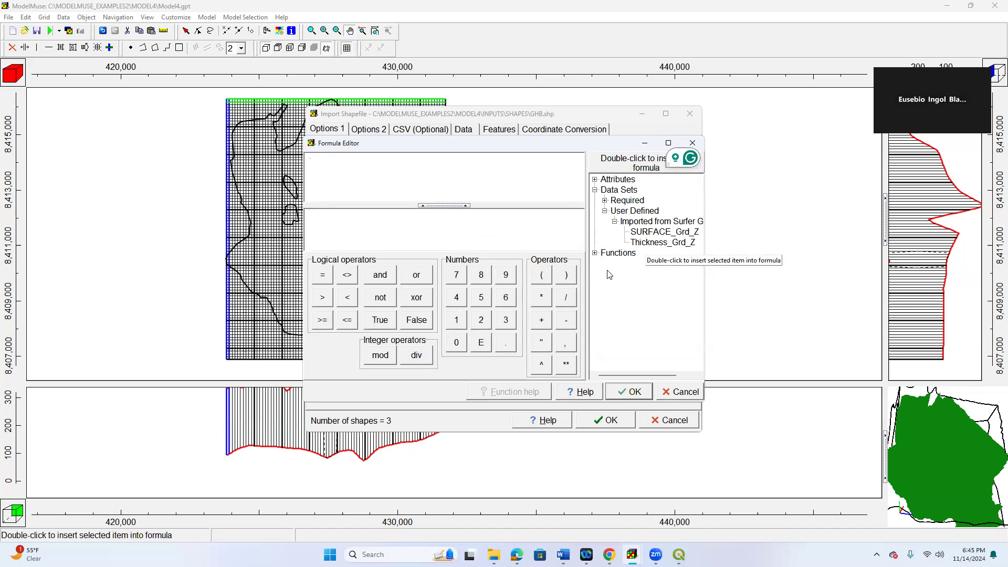
{"action": "left_click", "coordinate": [605, 201]}
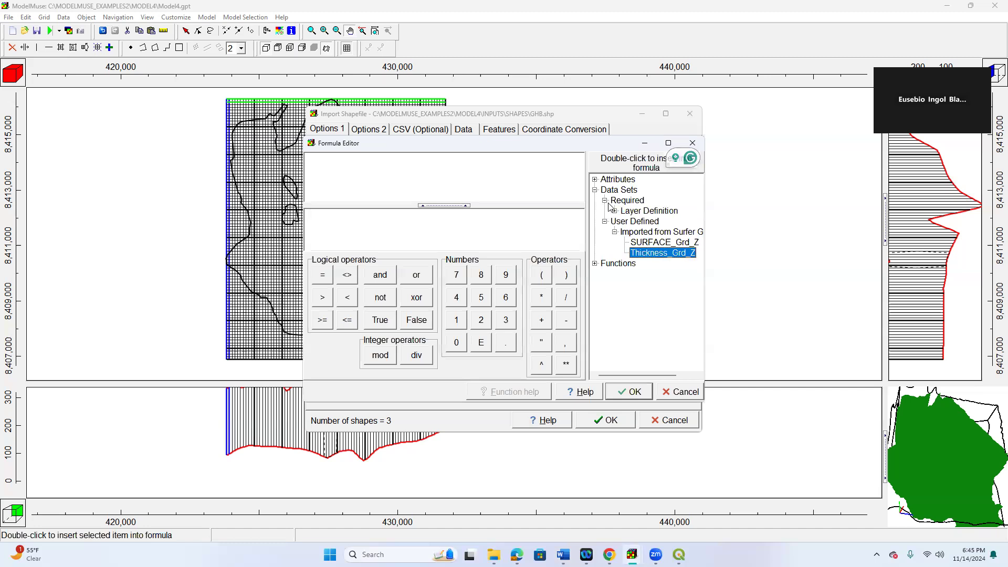
{"action": "left_click", "coordinate": [615, 211]}
{"action": "double_click", "coordinate": [651, 221]}
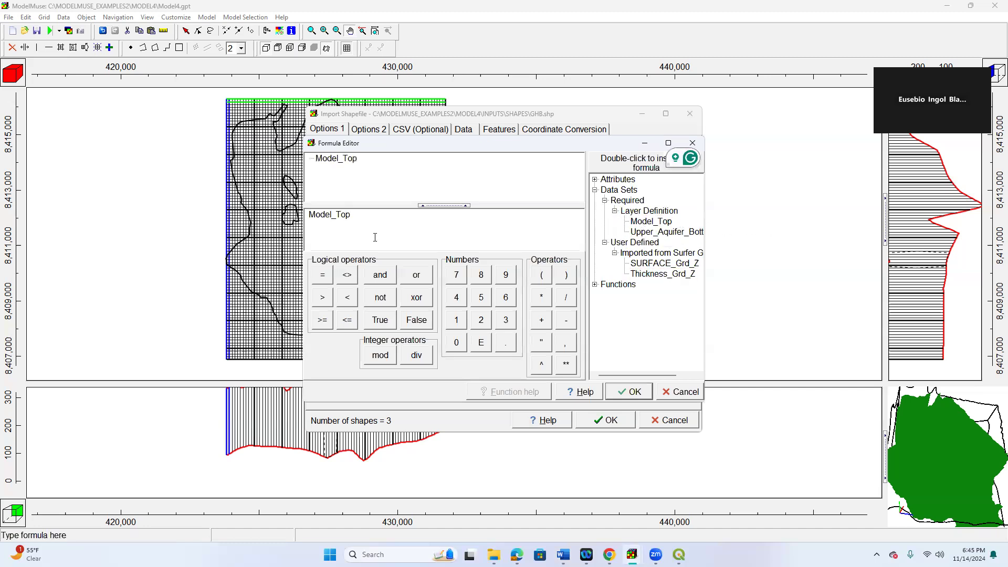
{"action": "type", "text": "-10"}
{"action": "left_click", "coordinate": [620, 394]}
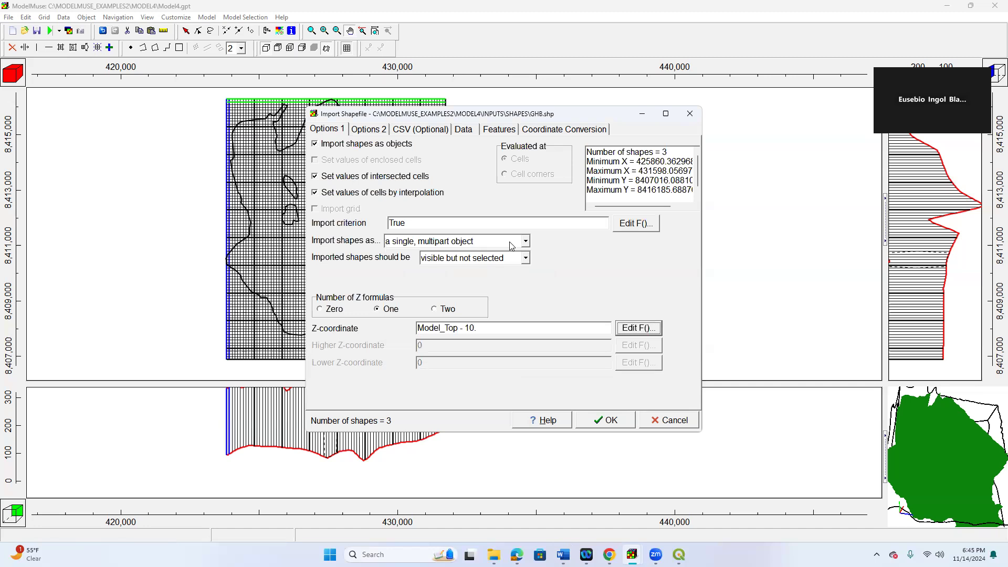
Step: Turn off setting cell values by interpolation and import the GHB shapes as a single, multipart object
{"action": "left_click", "coordinate": [525, 243]}
{"action": "left_click", "coordinate": [526, 244]}
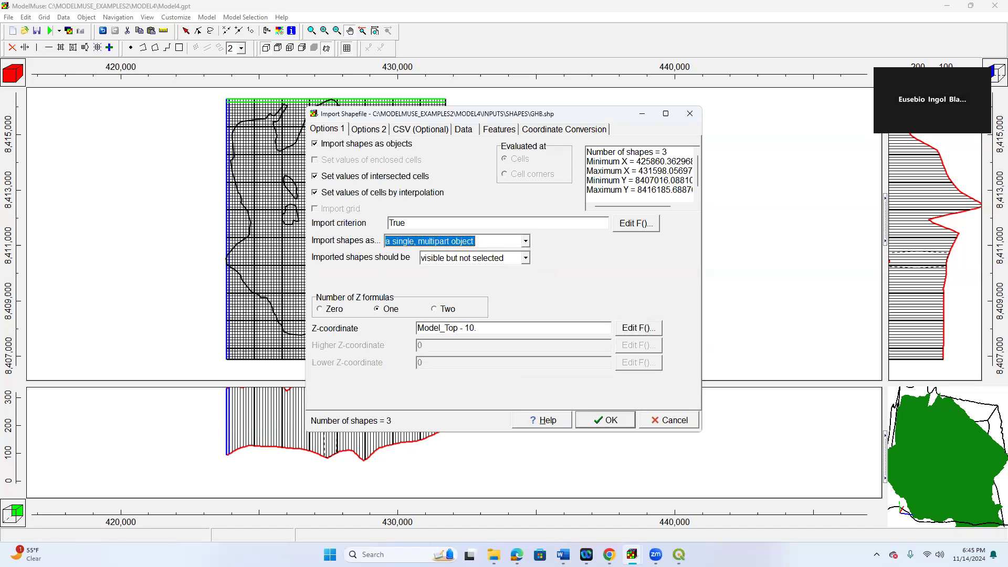
{"action": "key", "text": "alt+Tab"}
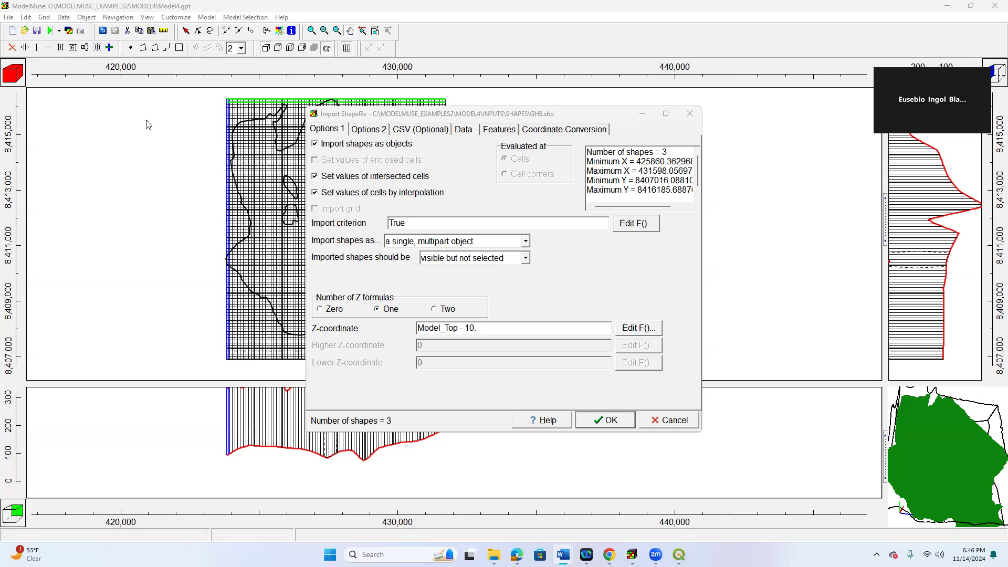
{"action": "left_click", "coordinate": [316, 194]}
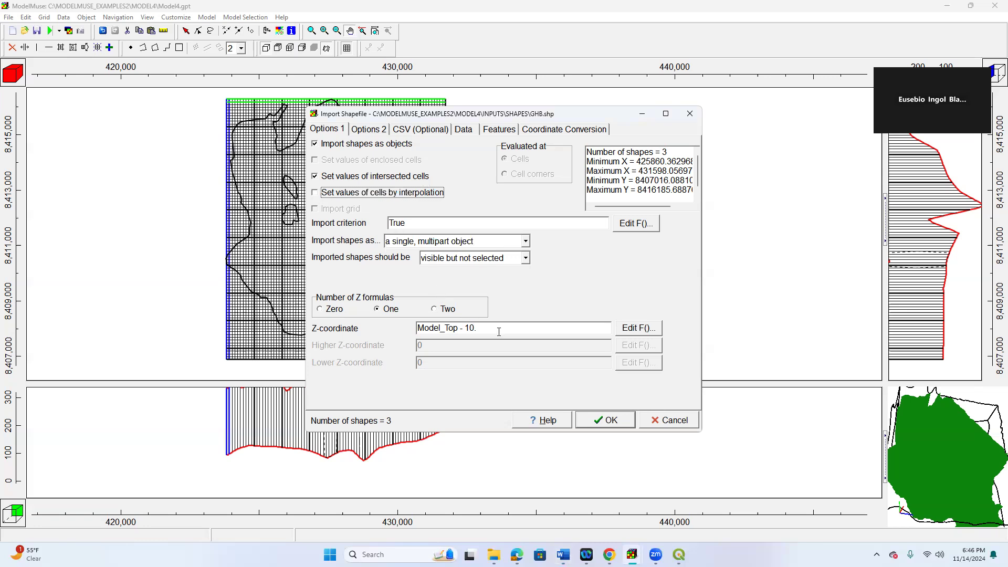
{"action": "left_click", "coordinate": [610, 422]}
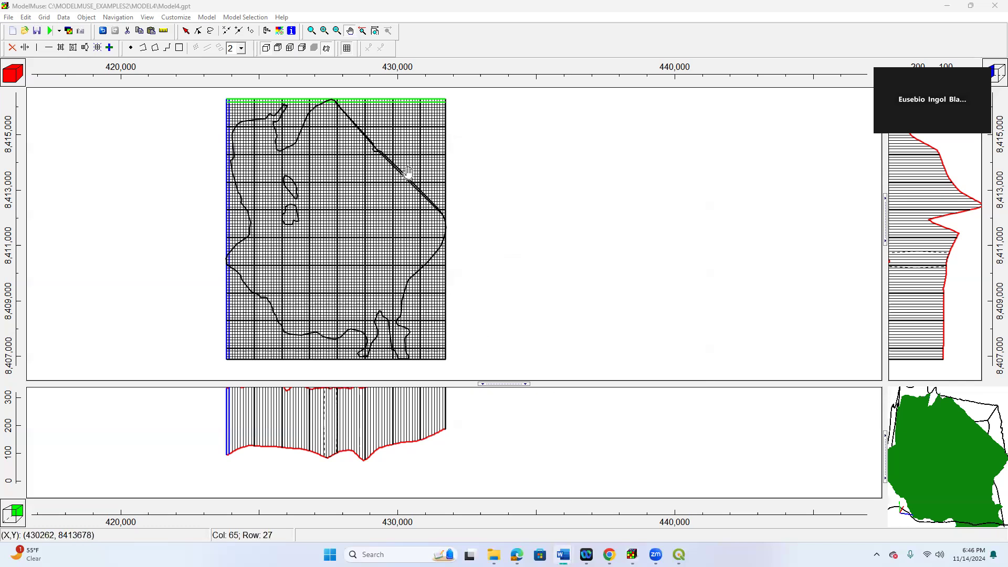
Step: Color the line of the imported GHB_1 object blue in its object properties and accept the change
{"action": "left_click", "coordinate": [395, 177]}
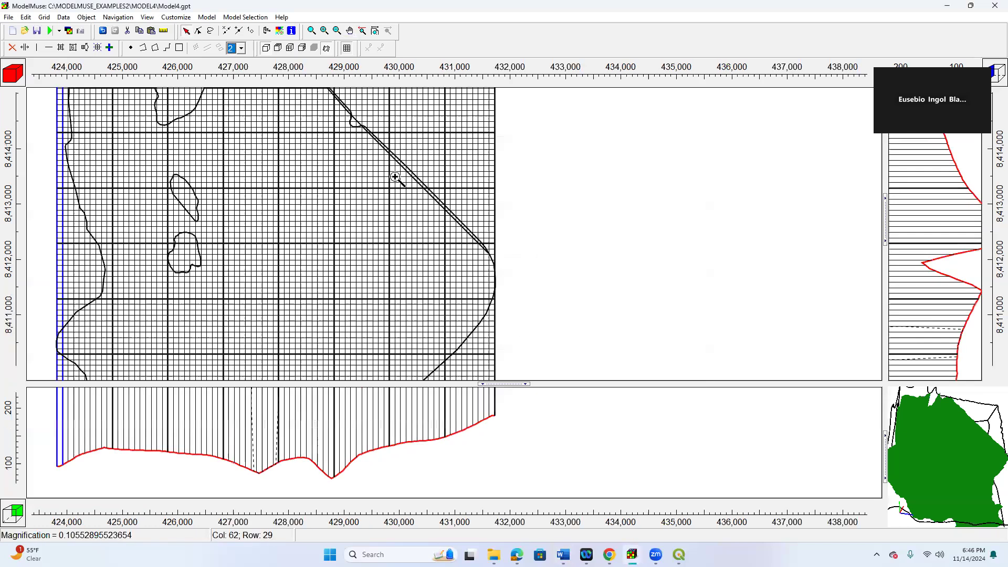
{"action": "double_click", "coordinate": [408, 182]}
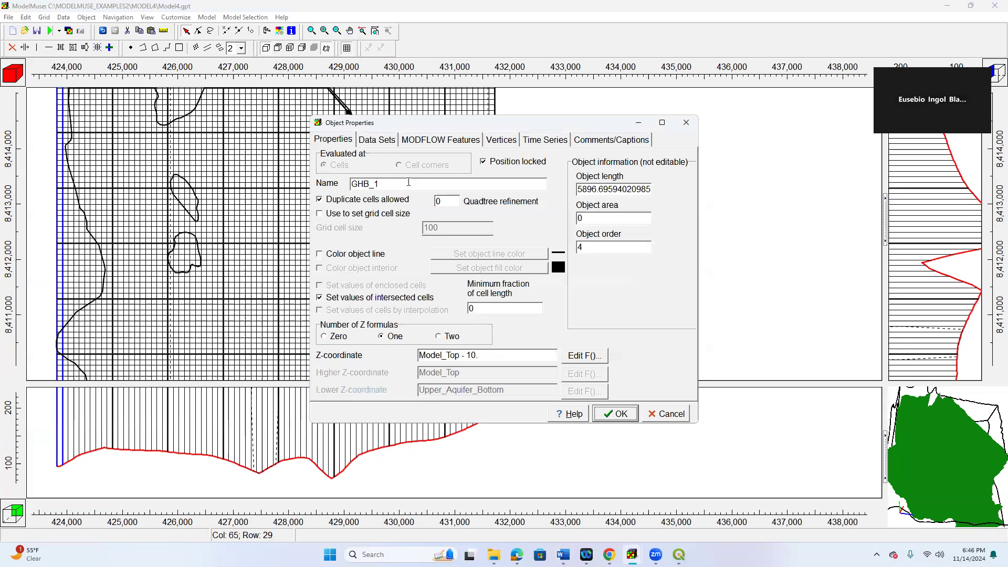
{"action": "left_click", "coordinate": [327, 256]}
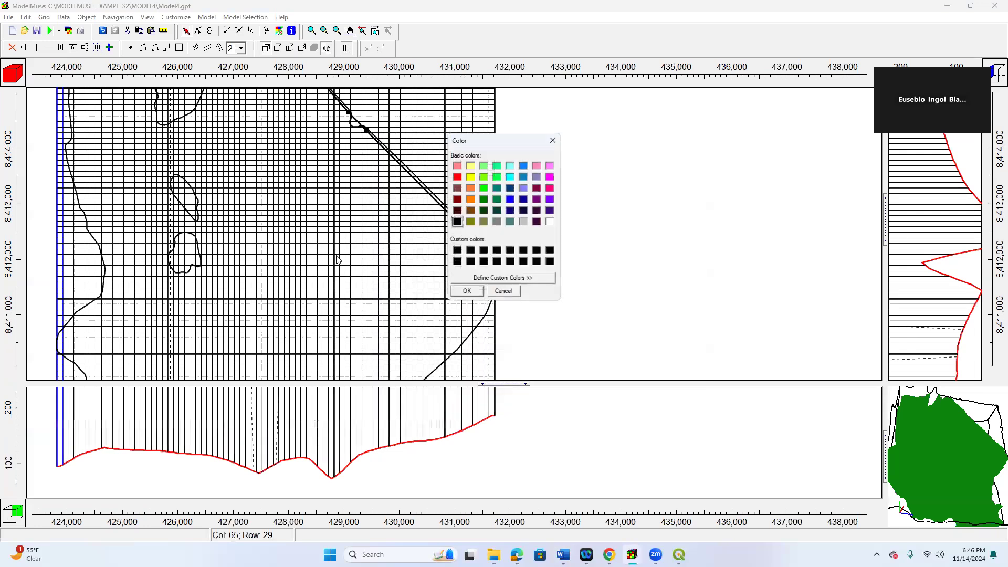
{"action": "left_click", "coordinate": [510, 199]}
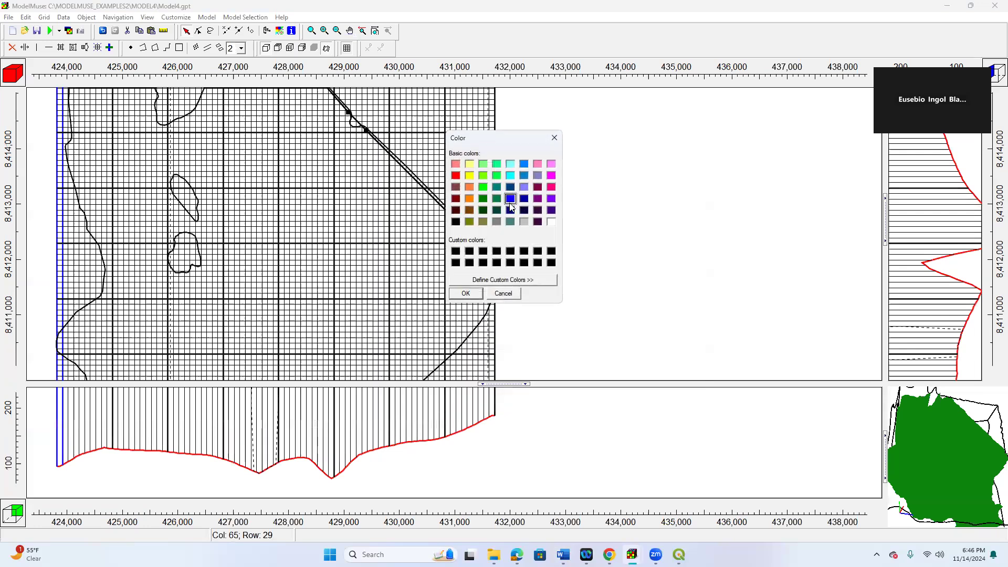
{"action": "left_click", "coordinate": [474, 294]}
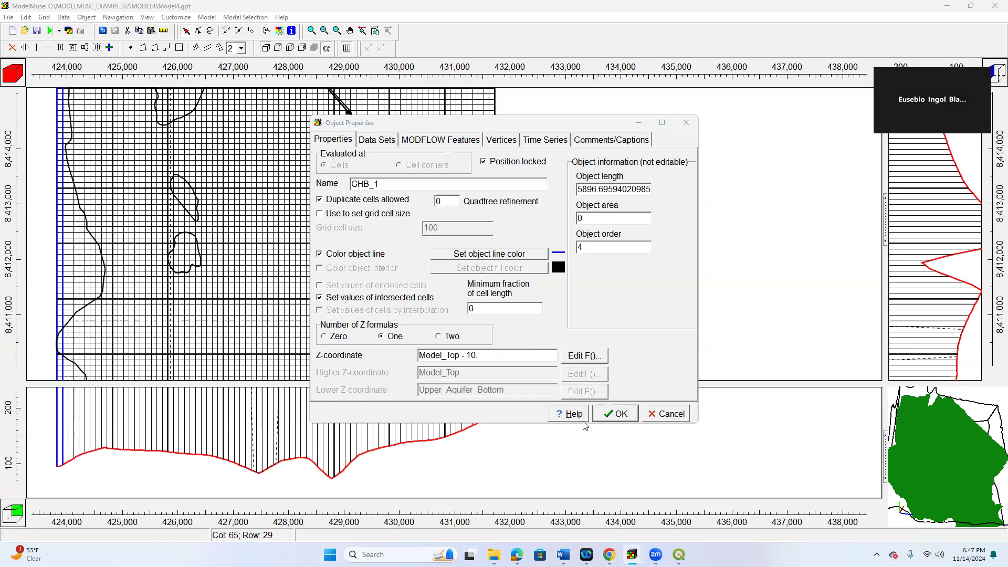
{"action": "left_click", "coordinate": [612, 415]}
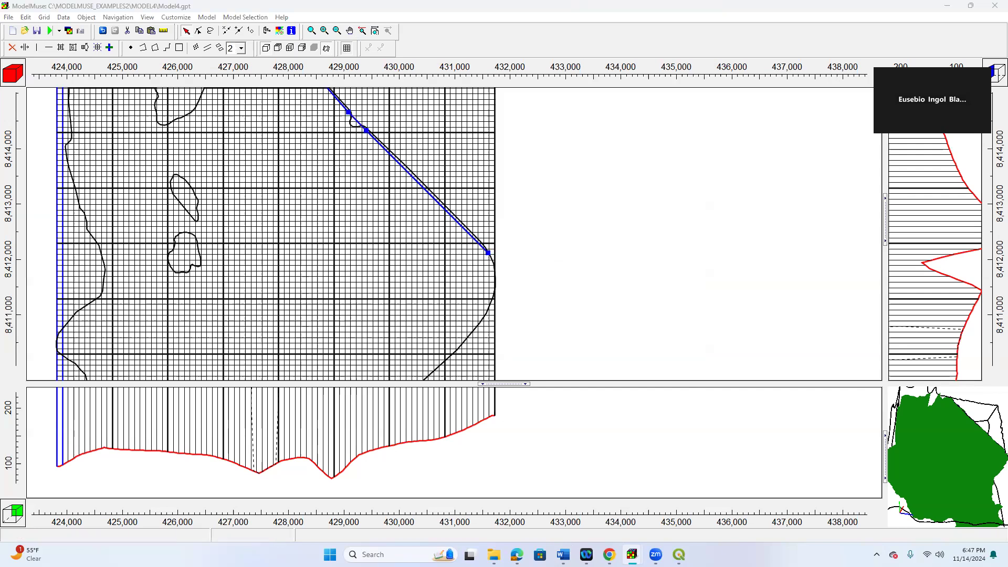
{"action": "mouse_move", "coordinate": [632, 554]}
{"action": "left_click", "coordinate": [400, 220]}
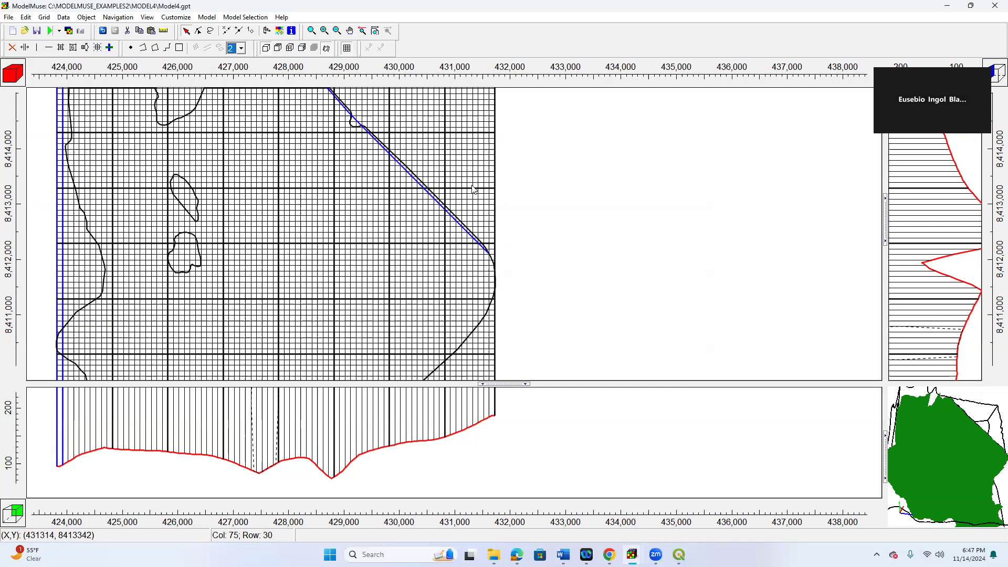
{"action": "left_click", "coordinate": [475, 190]}
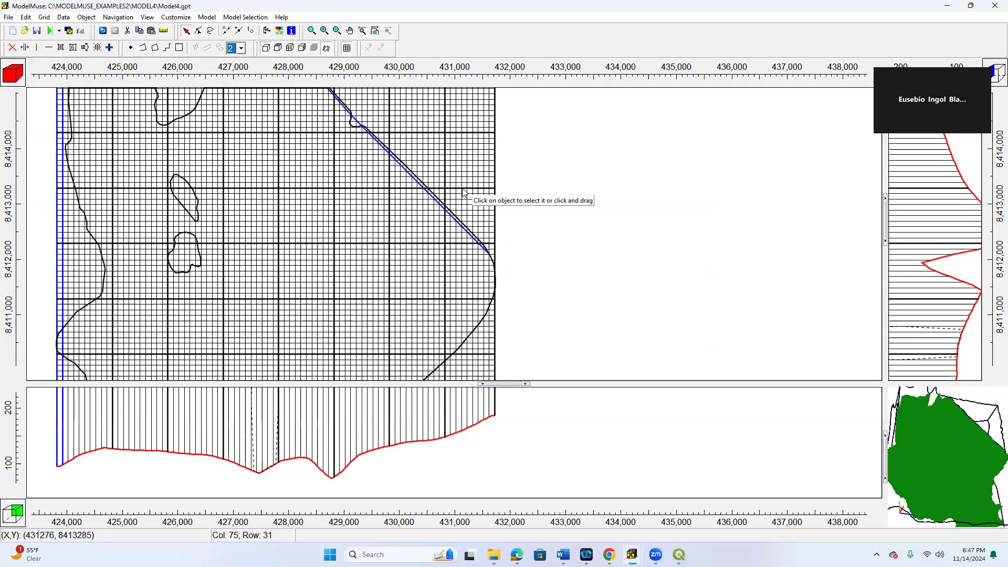
{"action": "left_click", "coordinate": [430, 202]}
{"action": "double_click", "coordinate": [430, 202]}
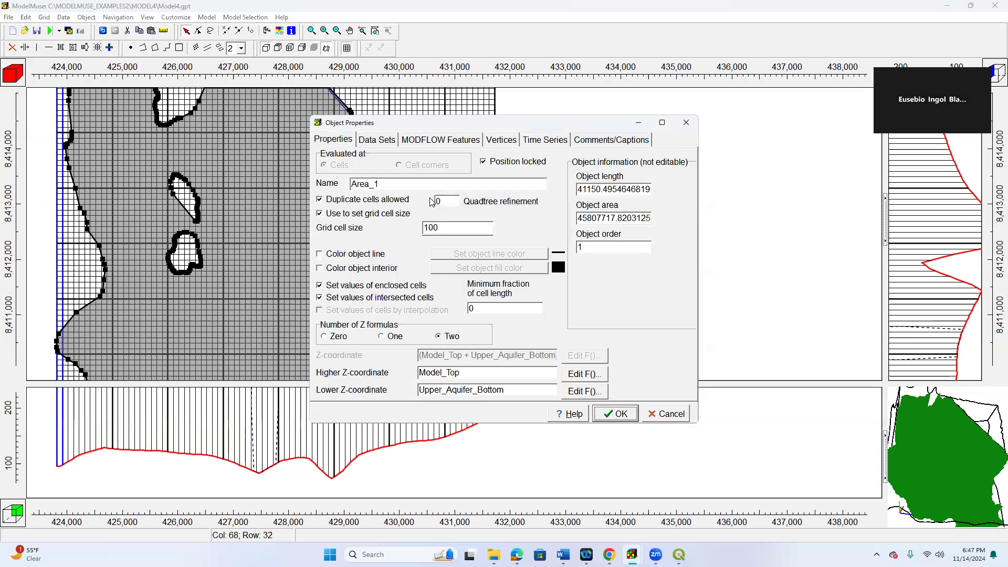
{"action": "left_click", "coordinate": [686, 124]}
Step: Open the properties of the blue GHB_1 line and activate the GHB: General-Head Boundary package among its MODFLOW features
{"action": "scroll", "coordinate": [453, 220], "scroll_direction": "down", "scroll_amount": 2}
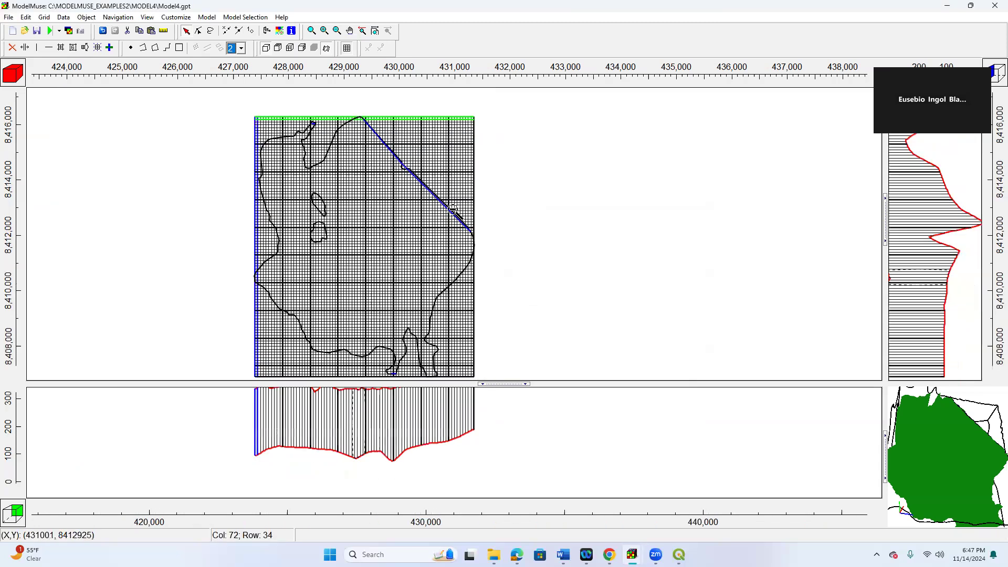
{"action": "scroll", "coordinate": [452, 220], "scroll_direction": "up", "scroll_amount": 2}
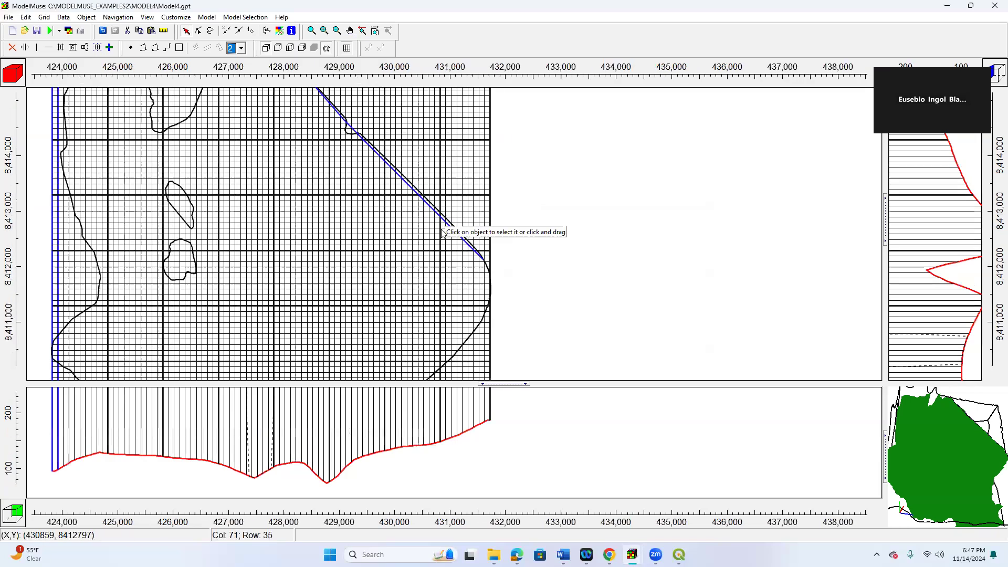
{"action": "scroll", "coordinate": [464, 262], "scroll_direction": "down", "scroll_amount": 2}
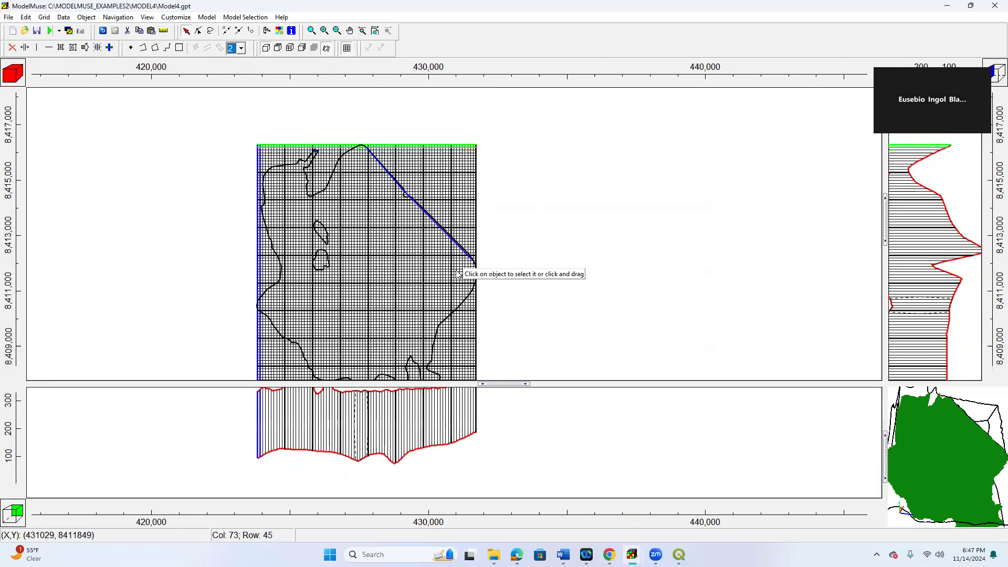
{"action": "left_click_drag", "start_coordinate": [364, 384], "coordinate": [363, 429]}
{"action": "left_click", "coordinate": [350, 30]}
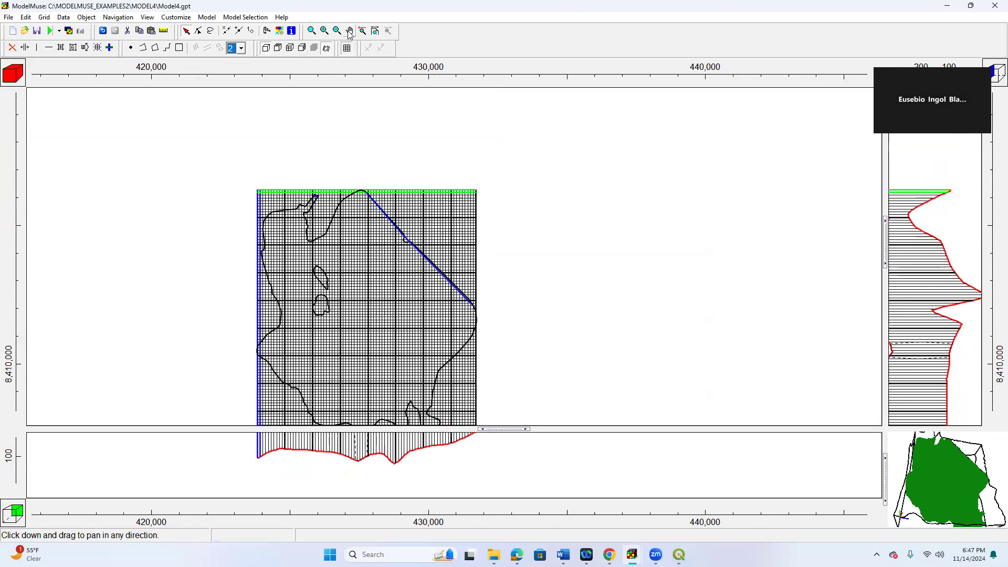
{"action": "left_click_drag", "start_coordinate": [367, 215], "coordinate": [364, 155]}
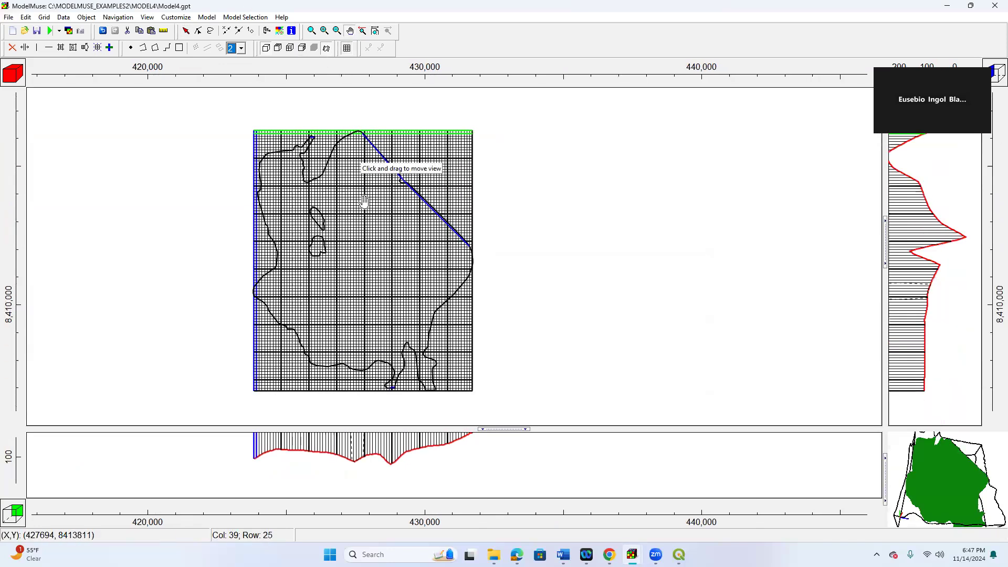
{"action": "scroll", "coordinate": [404, 197], "scroll_direction": "up", "scroll_amount": 2}
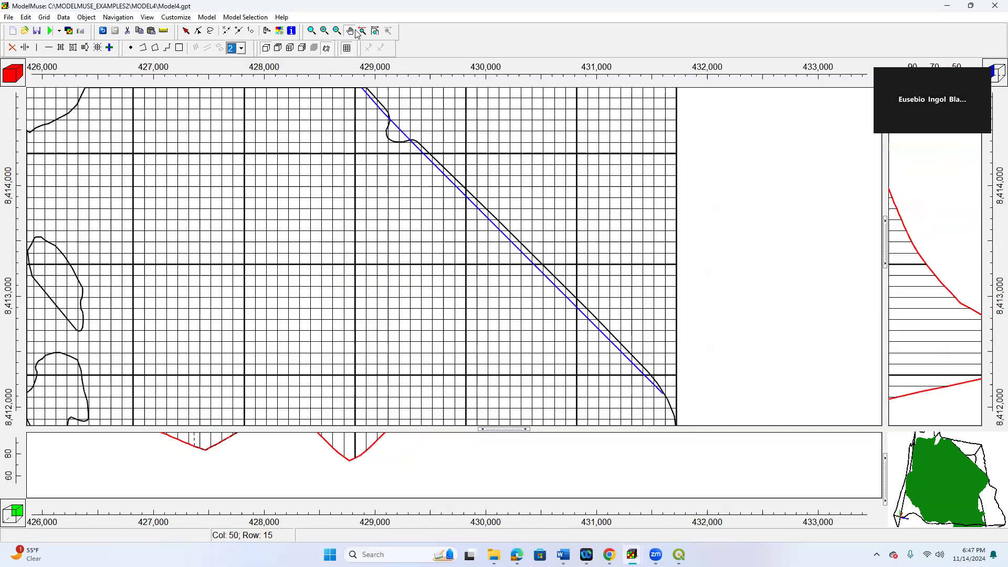
{"action": "left_click", "coordinate": [185, 31]}
{"action": "left_click", "coordinate": [479, 210]}
{"action": "double_click", "coordinate": [478, 209]}
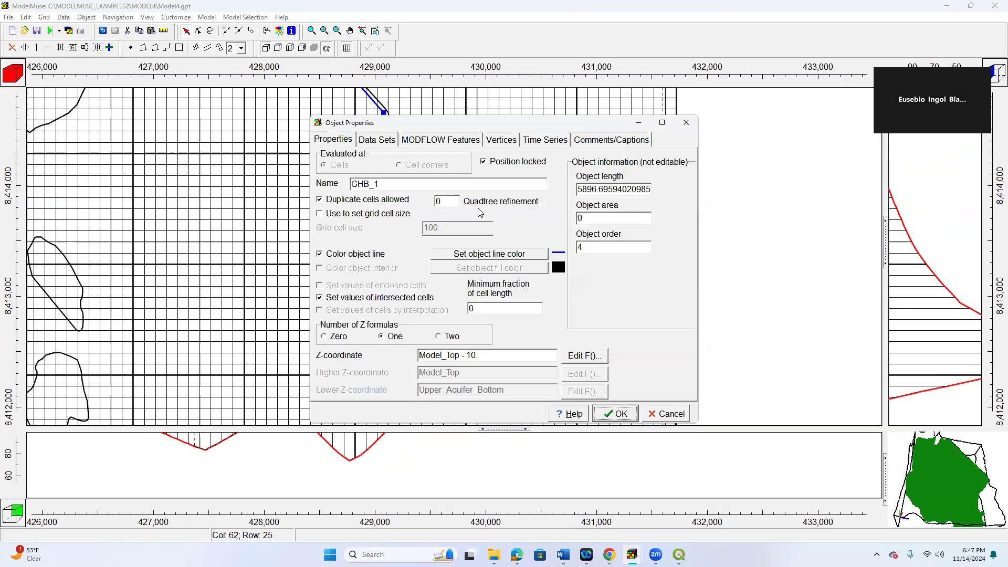
{"action": "left_click", "coordinate": [450, 141]}
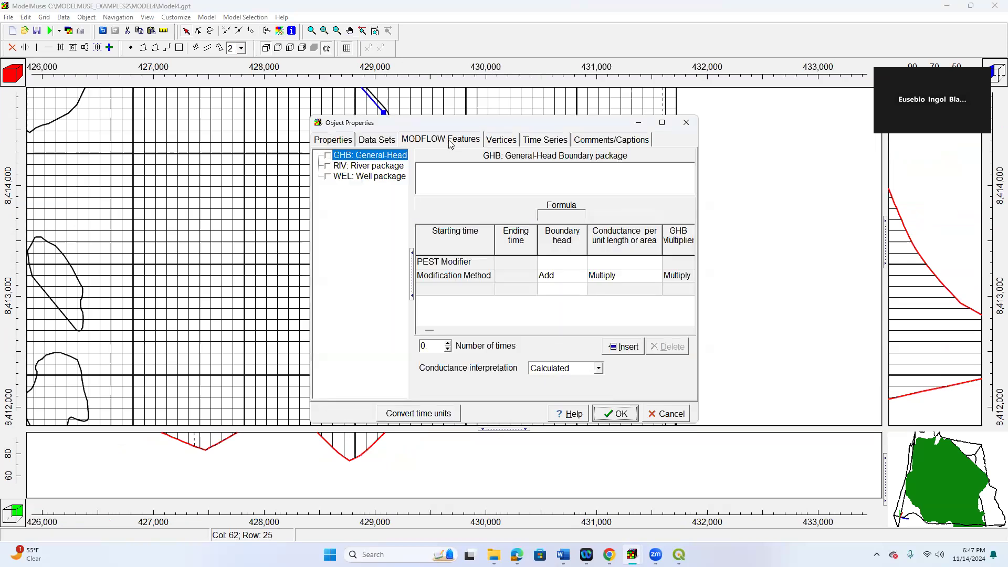
{"action": "left_click", "coordinate": [329, 156]}
Step: Define one GHB stress period with starting time -1 and ending time 0
{"action": "left_click", "coordinate": [486, 290]}
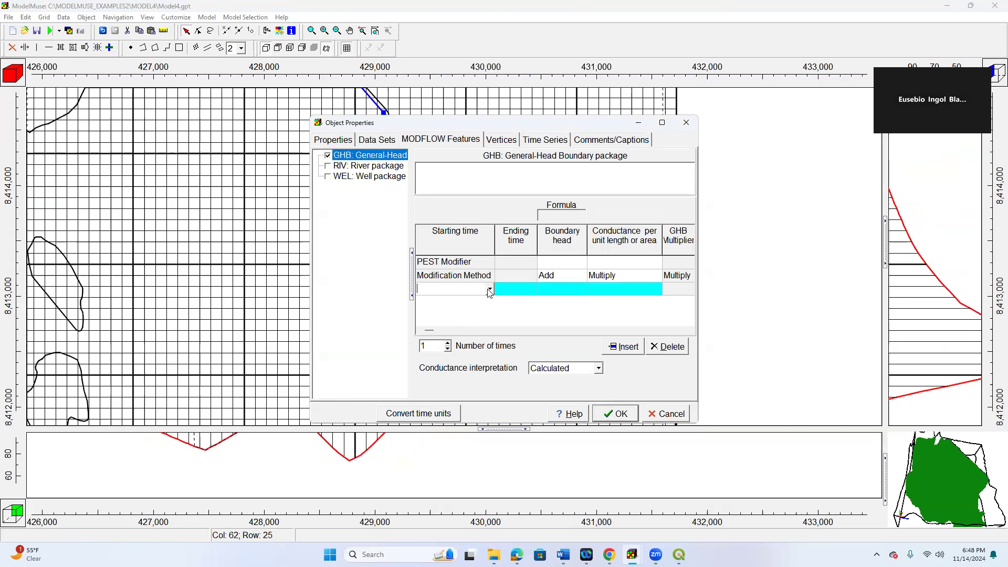
{"action": "left_click", "coordinate": [488, 290]}
{"action": "left_click", "coordinate": [481, 301]}
{"action": "left_click", "coordinate": [532, 289]}
Step: Set the GHB boundary head formula to Model_Top - 5
{"action": "left_click", "coordinate": [562, 289]}
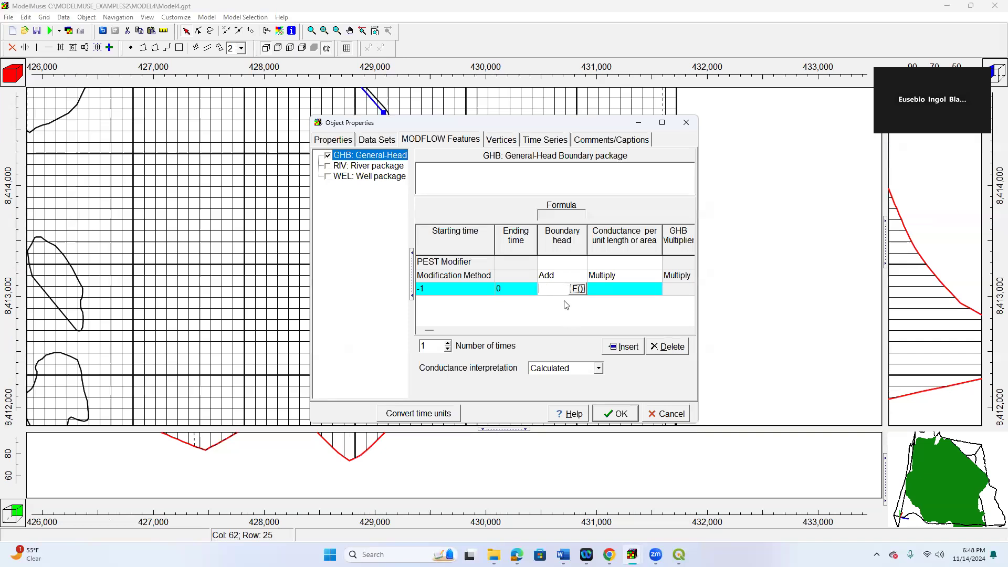
{"action": "left_click", "coordinate": [577, 289]}
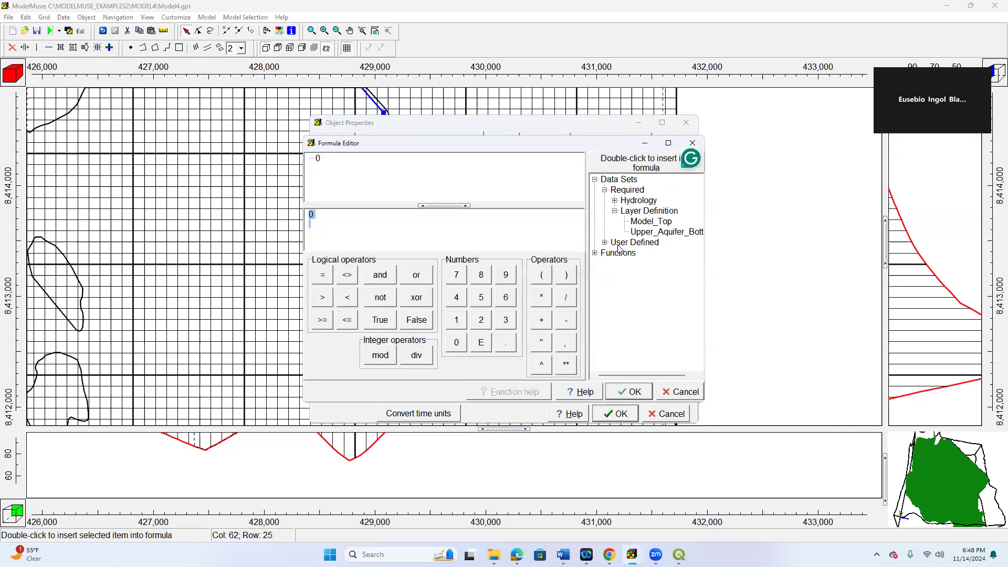
{"action": "double_click", "coordinate": [651, 222]}
{"action": "type", "text": "- 5"}
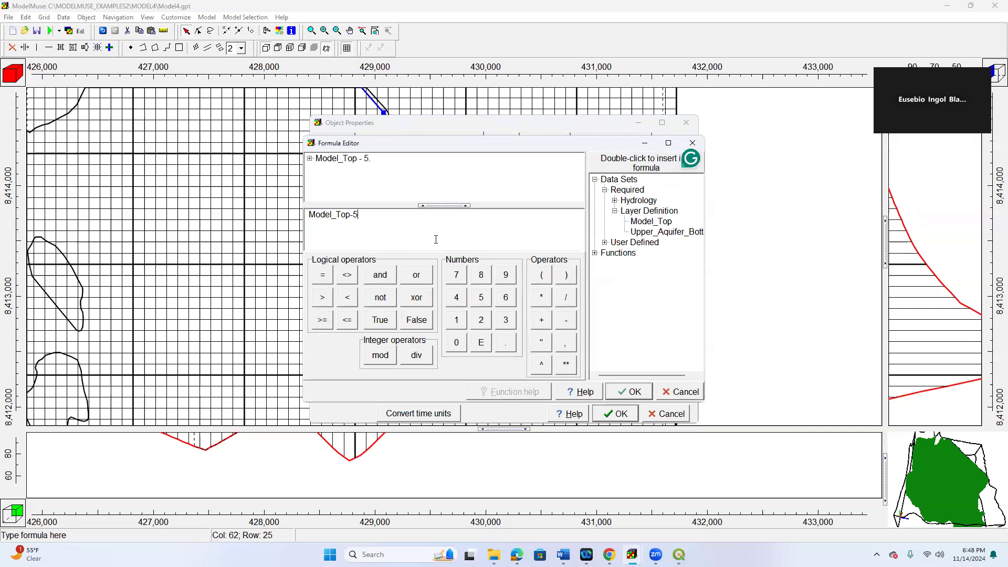
{"action": "left_click", "coordinate": [622, 396]}
Step: Set the GHB conductance for the period to 3500
{"action": "left_click", "coordinate": [528, 292]}
{"action": "left_click", "coordinate": [619, 289]}
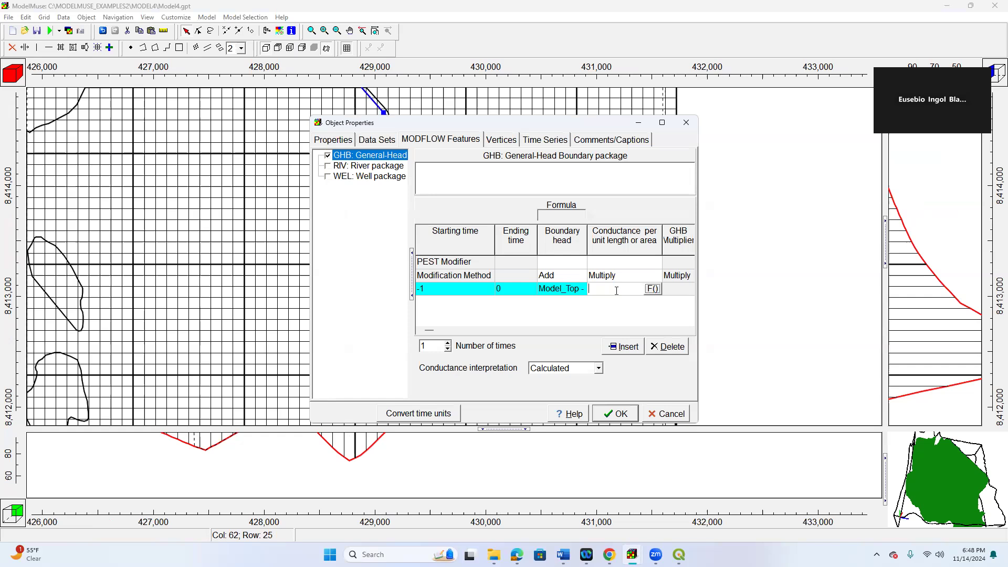
{"action": "type", "text": "3500"}
{"action": "left_click_drag", "start_coordinate": [588, 288], "coordinate": [614, 289]}
{"action": "left_click", "coordinate": [614, 288]}
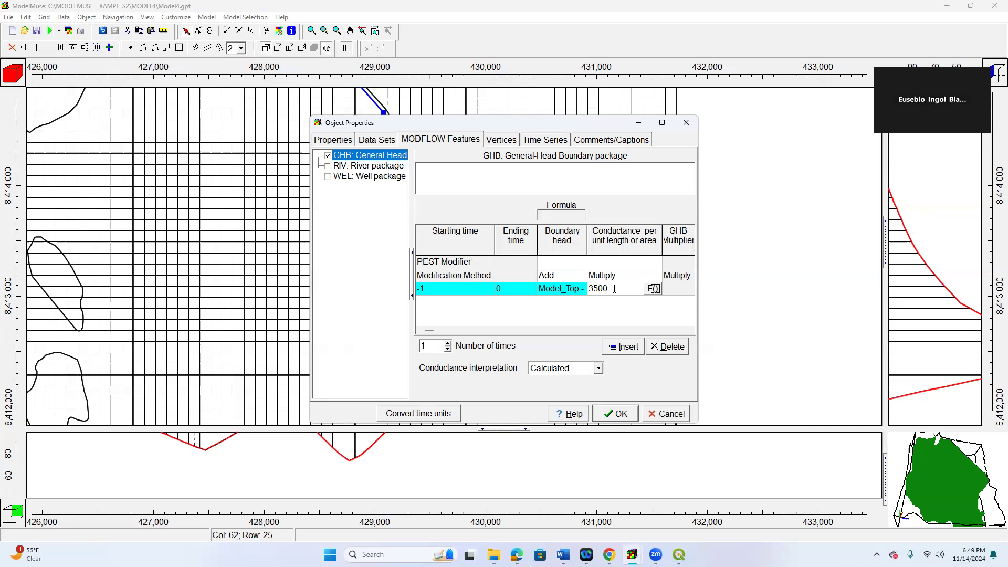
Step: Change the conductance interpretation to Direct and accept the GHB_1 object properties
{"action": "left_click", "coordinate": [598, 368]}
{"action": "left_click", "coordinate": [559, 390]}
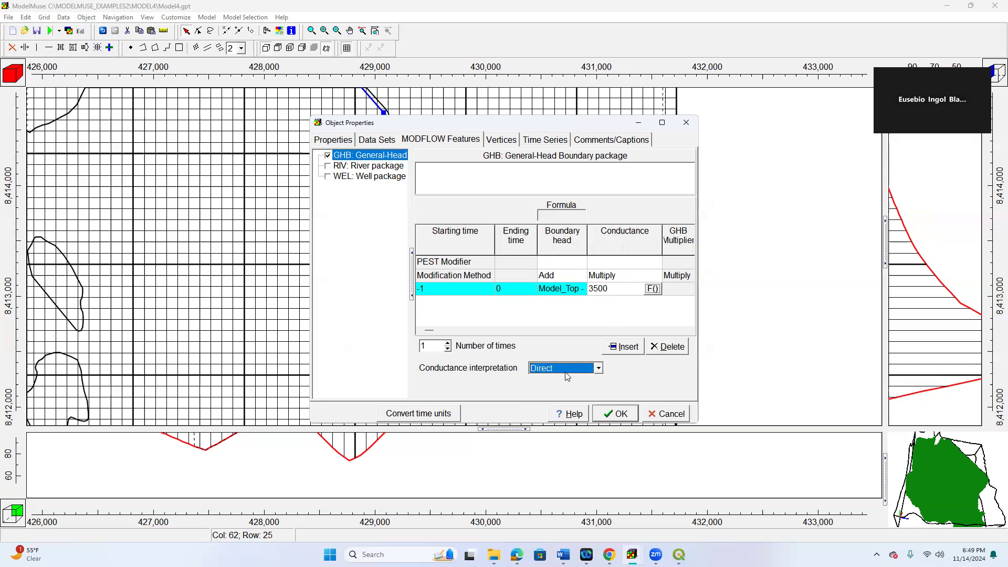
{"action": "left_click", "coordinate": [610, 289]}
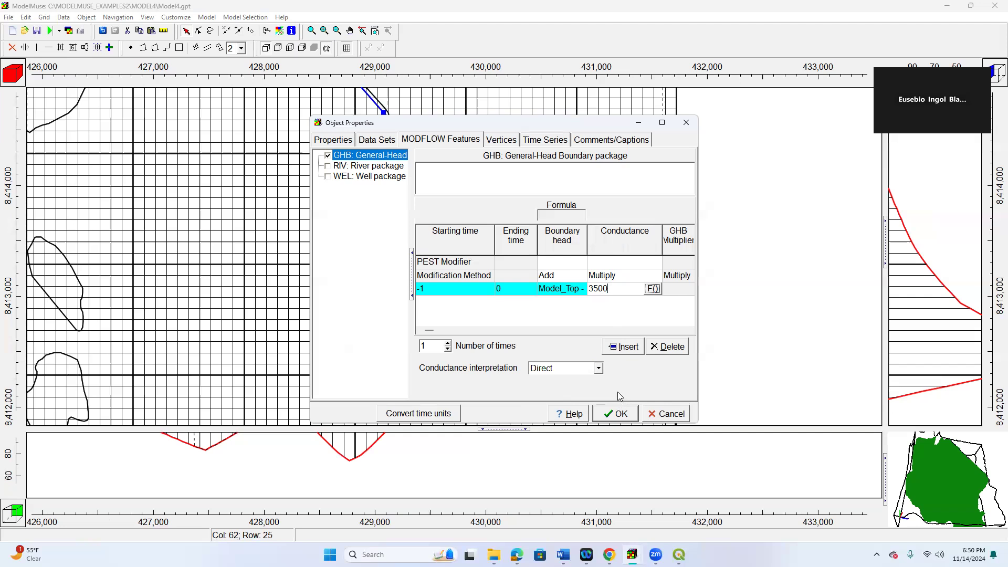
{"action": "left_click", "coordinate": [623, 416]}
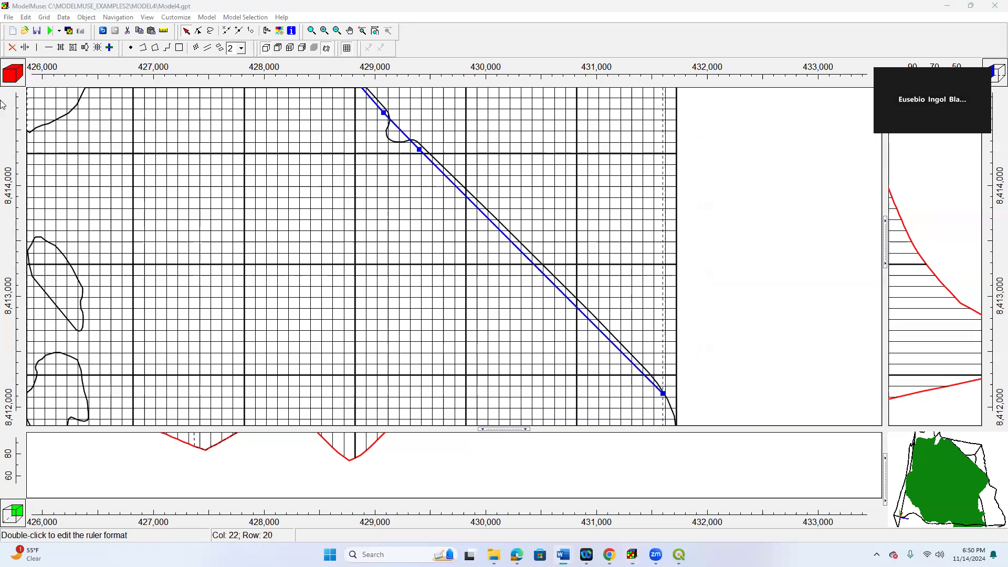
Step: Check the default formula of the Kx hydraulic conductivity data set
{"action": "left_click", "coordinate": [62, 17]}
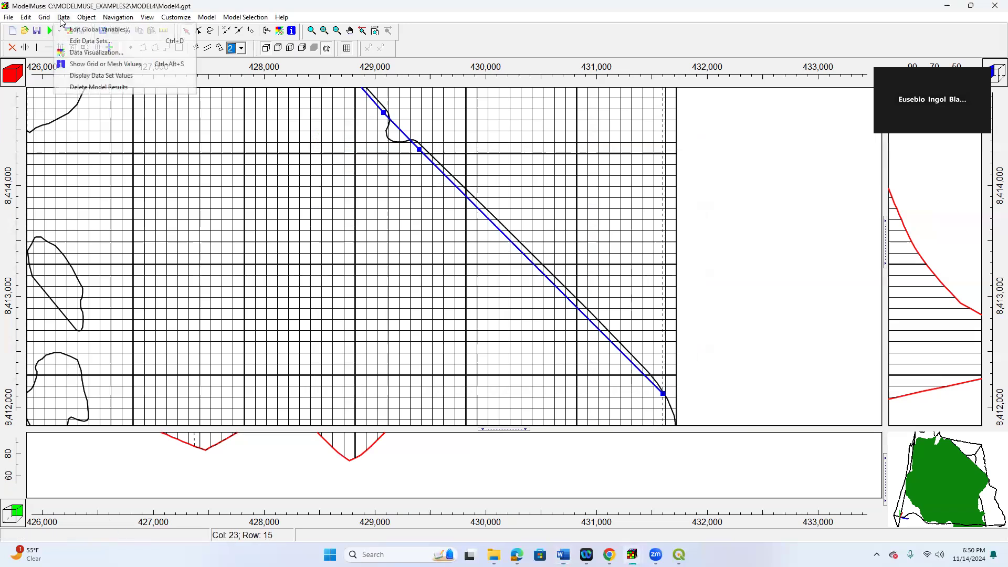
{"action": "left_click", "coordinate": [95, 45]}
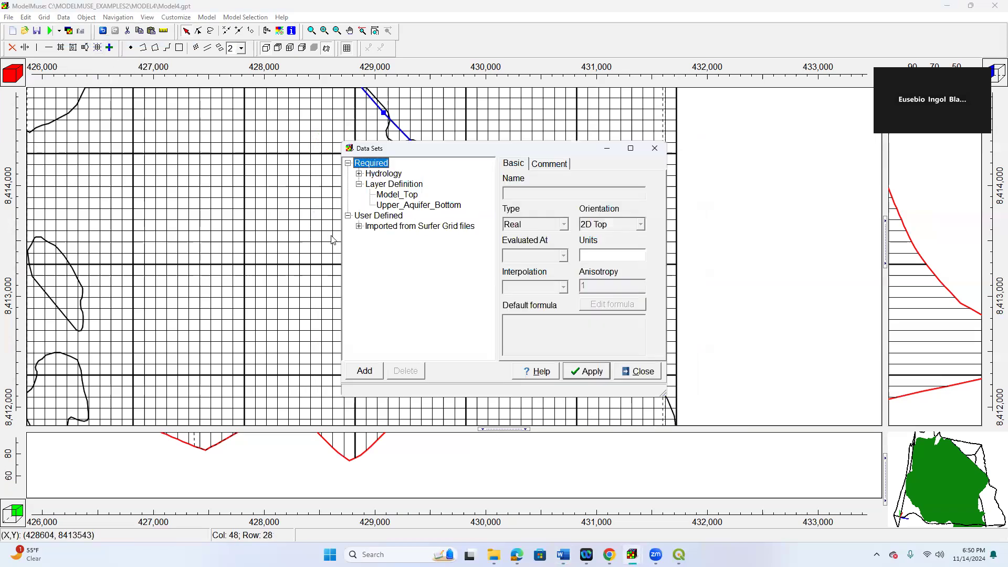
{"action": "left_click", "coordinate": [359, 173]}
{"action": "left_click", "coordinate": [381, 215]}
{"action": "left_click", "coordinate": [531, 322]}
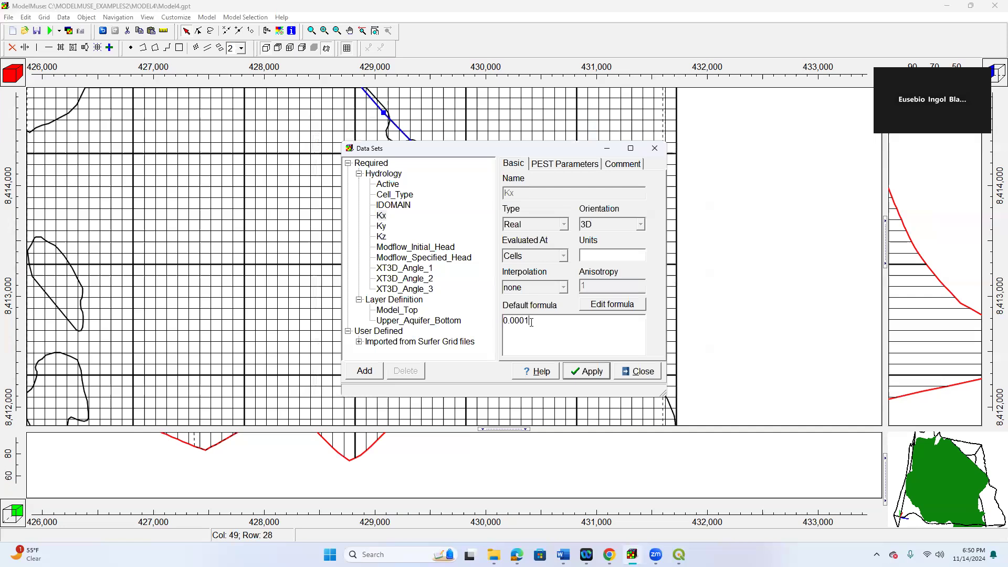
{"action": "left_click", "coordinate": [638, 372]}
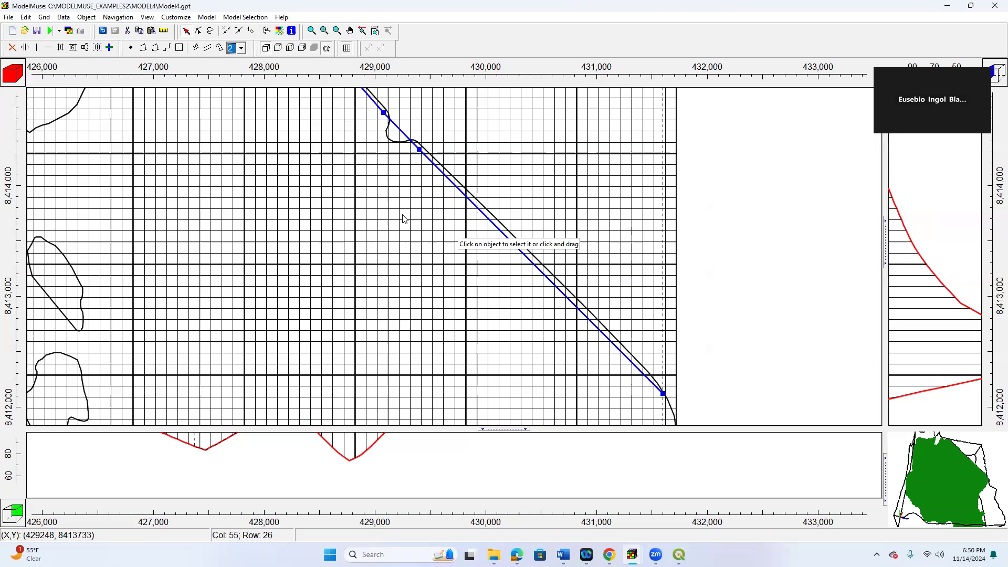
Step: Open the River.shp shapefile from the SHAPES folder for import
{"action": "scroll", "coordinate": [405, 218], "scroll_direction": "down", "scroll_amount": 3}
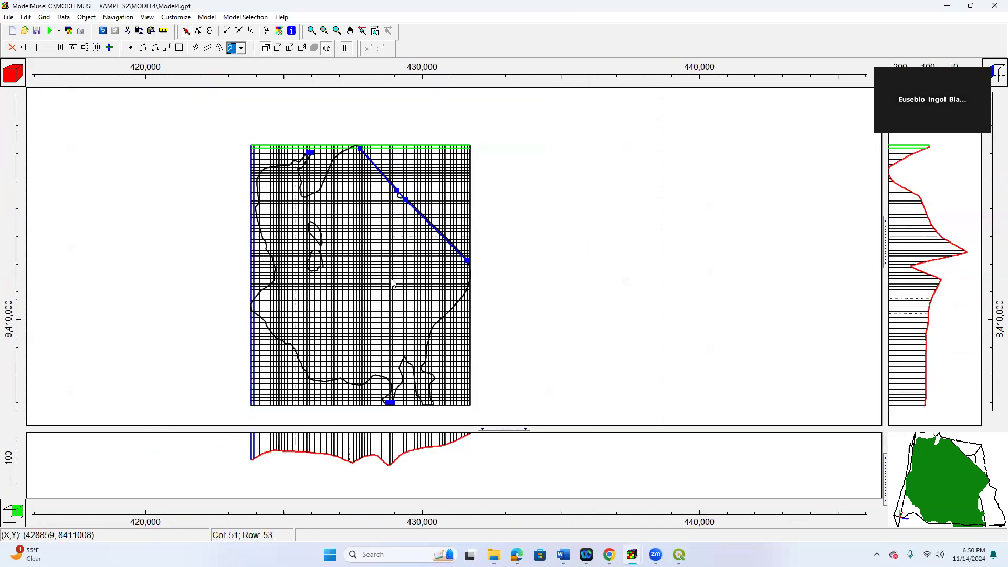
{"action": "left_click", "coordinate": [350, 31]}
{"action": "left_click_drag", "start_coordinate": [378, 402], "coordinate": [378, 307]}
{"action": "left_click", "coordinate": [377, 308]}
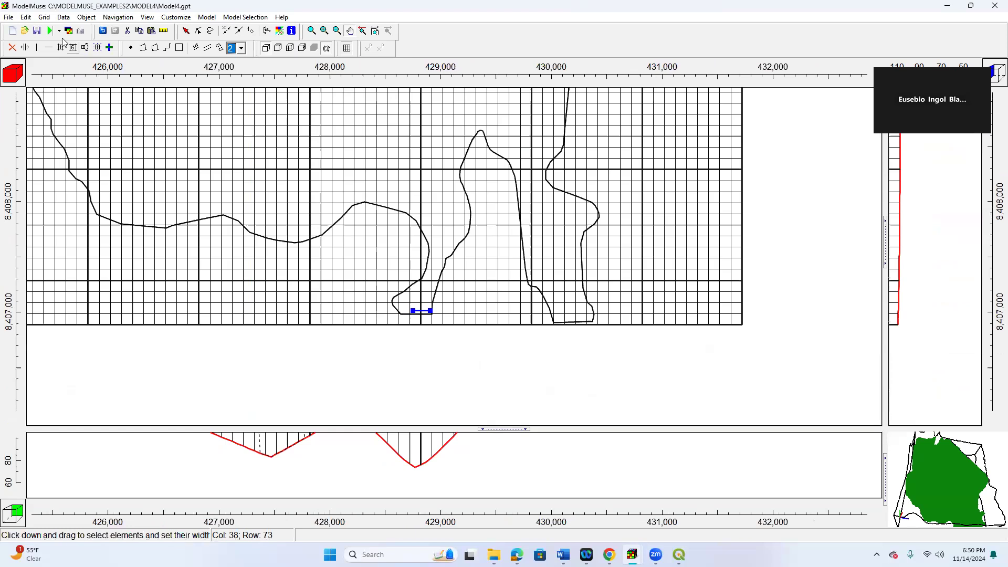
{"action": "left_click", "coordinate": [9, 17]}
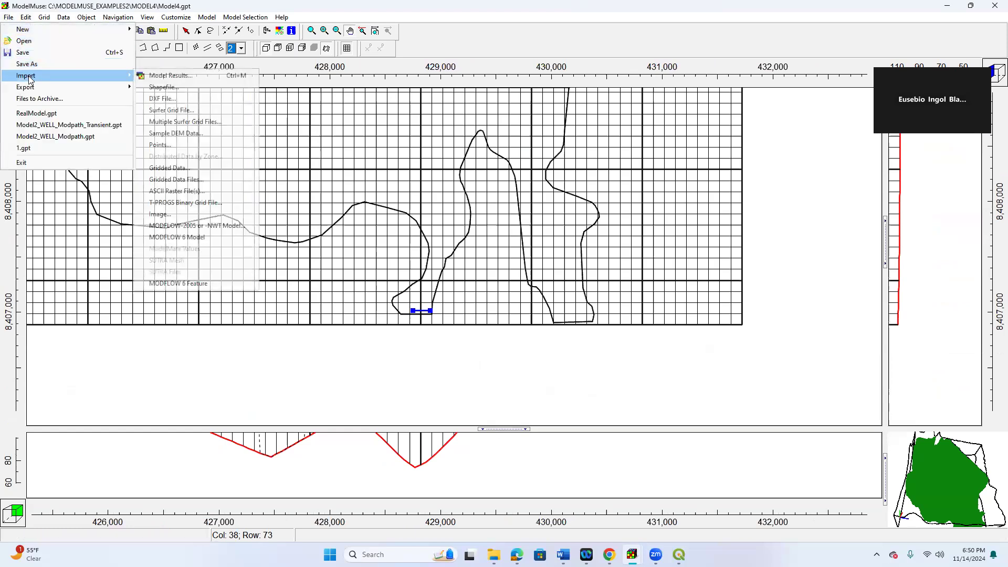
{"action": "left_click", "coordinate": [158, 88]}
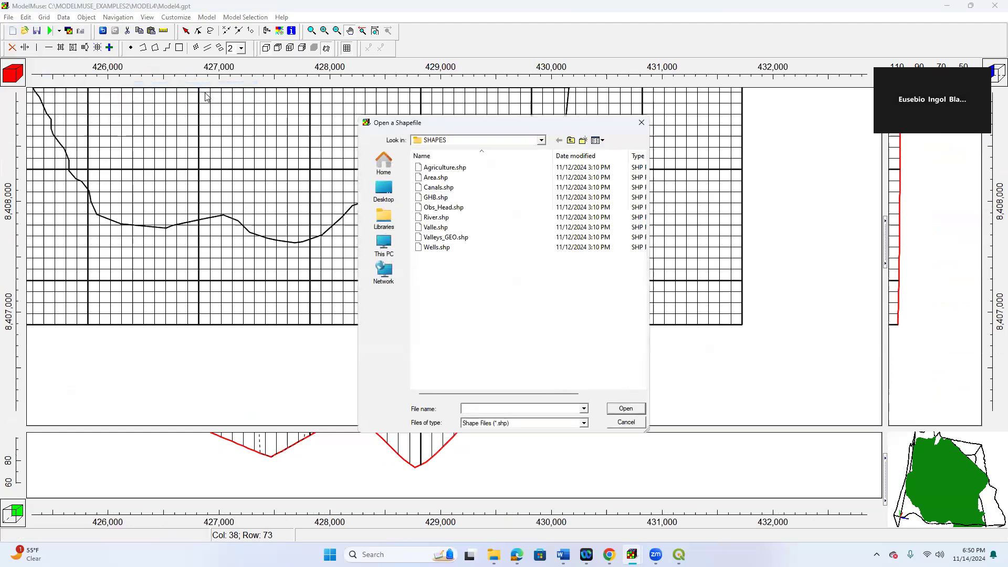
{"action": "left_click", "coordinate": [437, 217]}
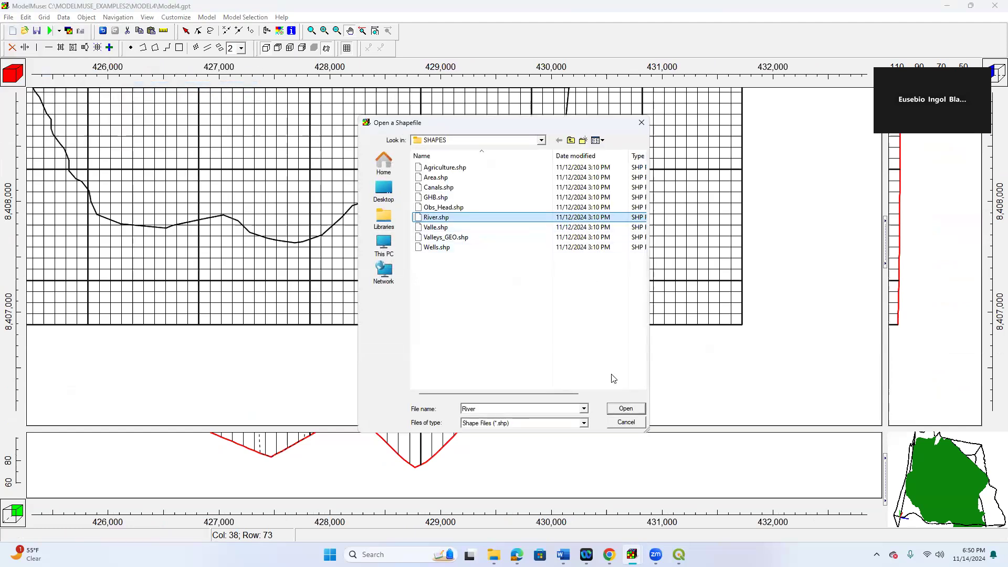
{"action": "left_click", "coordinate": [624, 408]}
Step: Configure the river import to set values of intersected cells, create separate objects and use one Z formula
{"action": "left_click", "coordinate": [315, 176]}
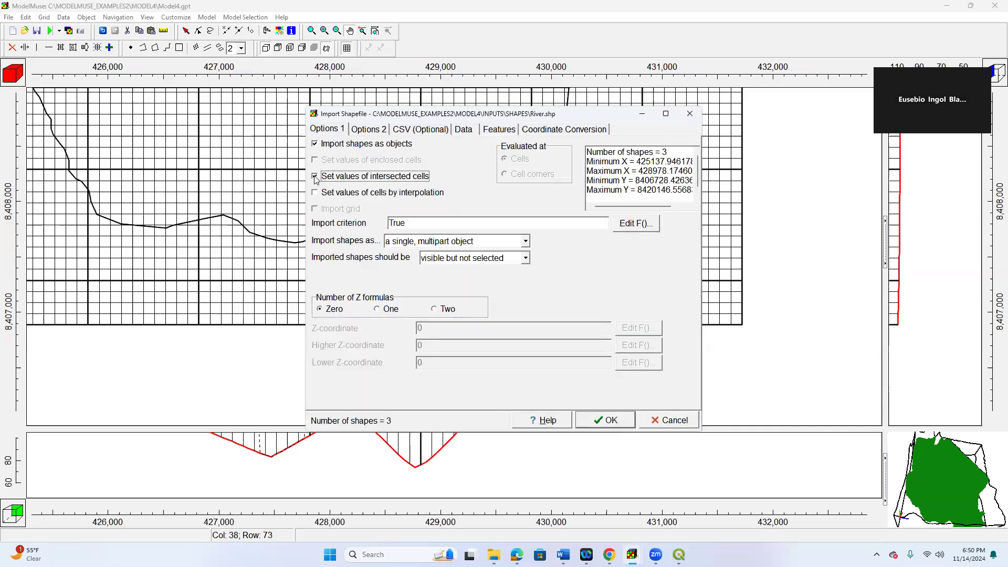
{"action": "left_click", "coordinate": [466, 242]}
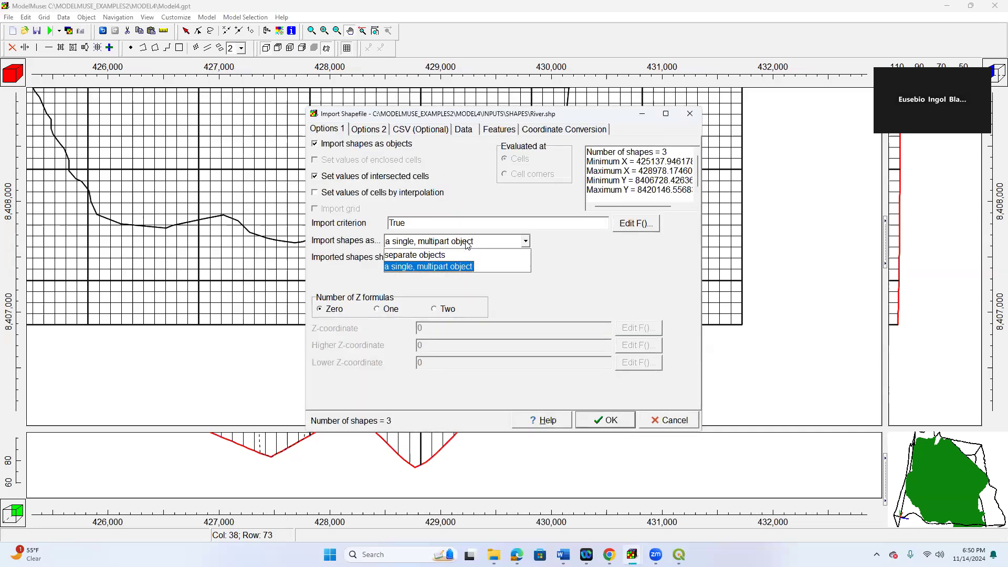
{"action": "left_click", "coordinate": [440, 255]}
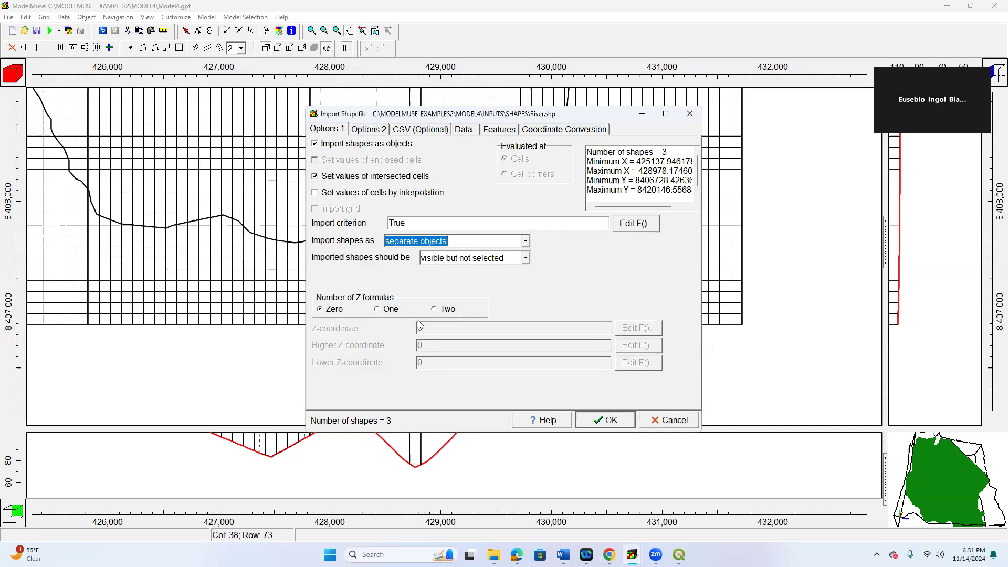
{"action": "left_click", "coordinate": [388, 309]}
{"action": "key", "text": "Tab"}
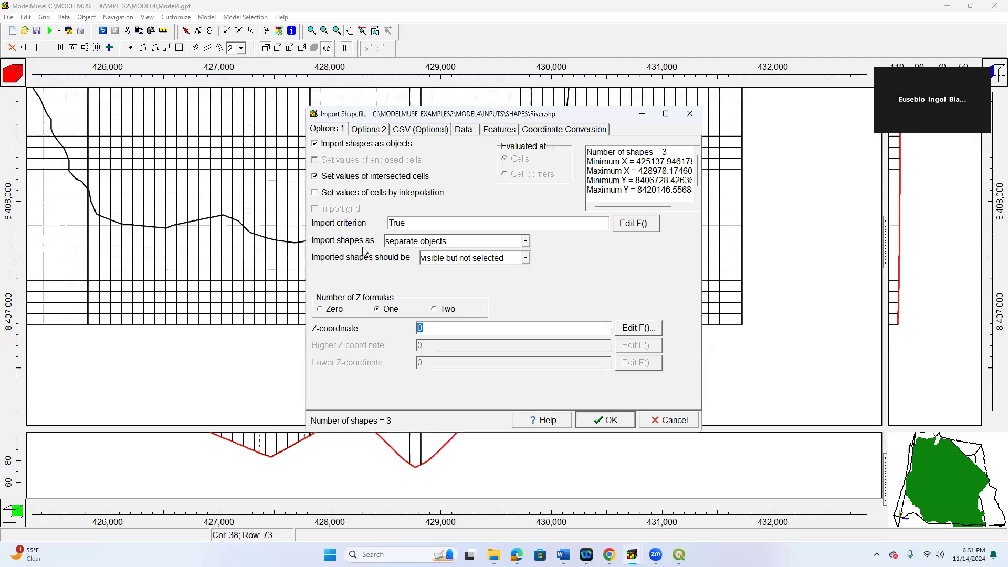
{"action": "left_click", "coordinate": [432, 243]}
{"action": "left_click", "coordinate": [411, 220]}
{"action": "left_click", "coordinate": [411, 220]}
{"action": "left_click", "coordinate": [477, 257]}
{"action": "left_click", "coordinate": [477, 259]}
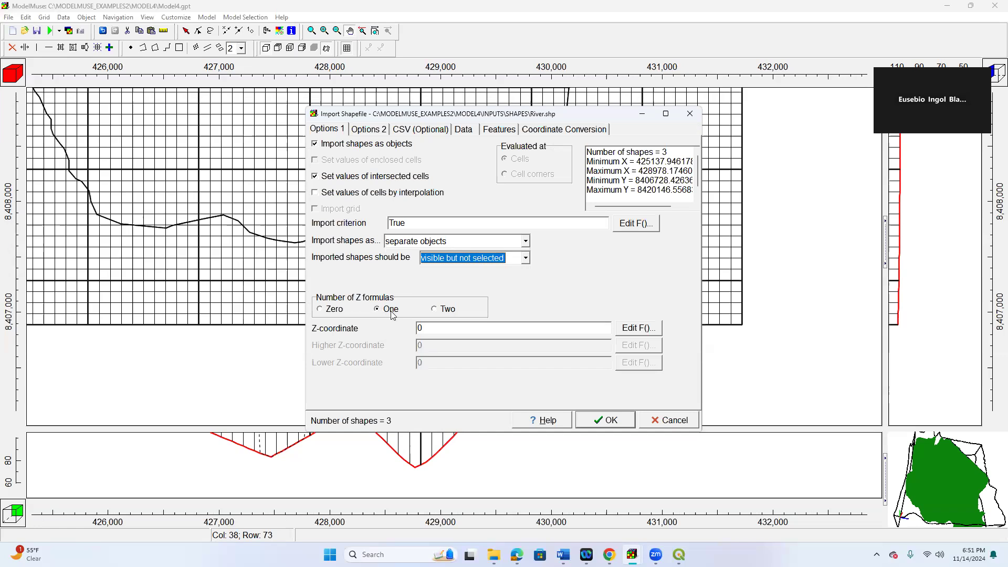
Step: Set the Z-coordinate formula to Model_Top - 0.5 and import the river shapes
{"action": "left_click", "coordinate": [639, 330]}
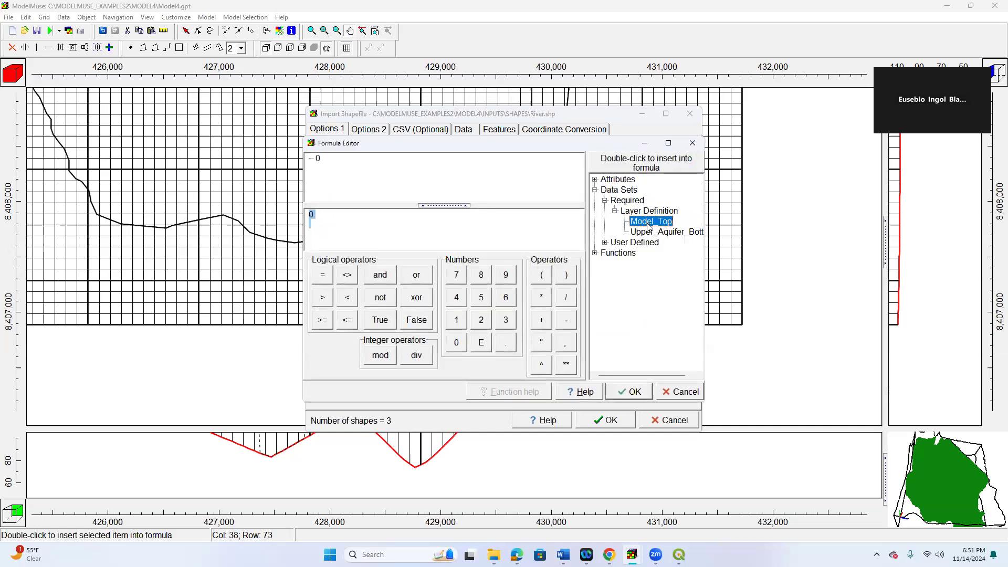
{"action": "double_click", "coordinate": [651, 222]}
{"action": "type", "text": "-"}
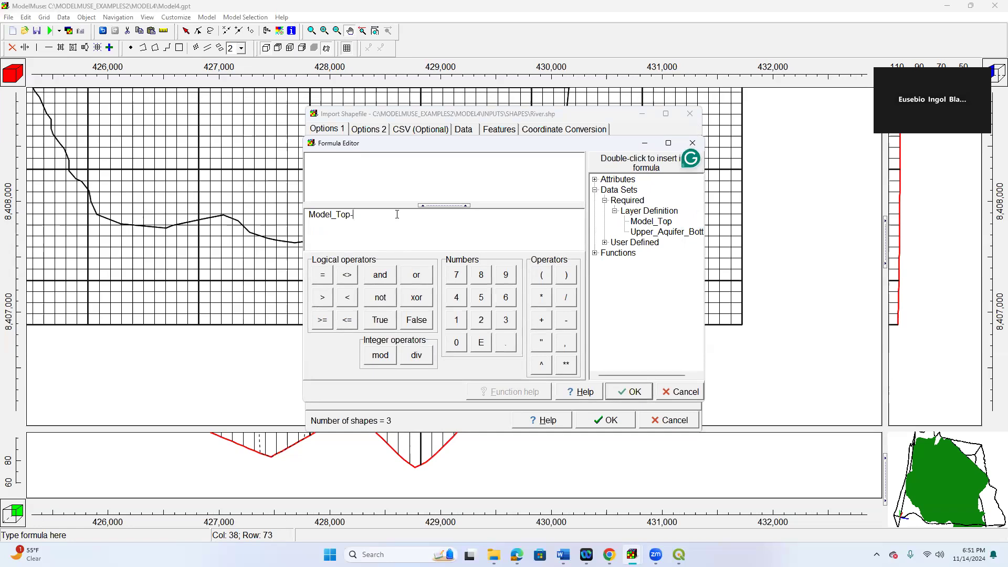
{"action": "type", "text": "0.5"}
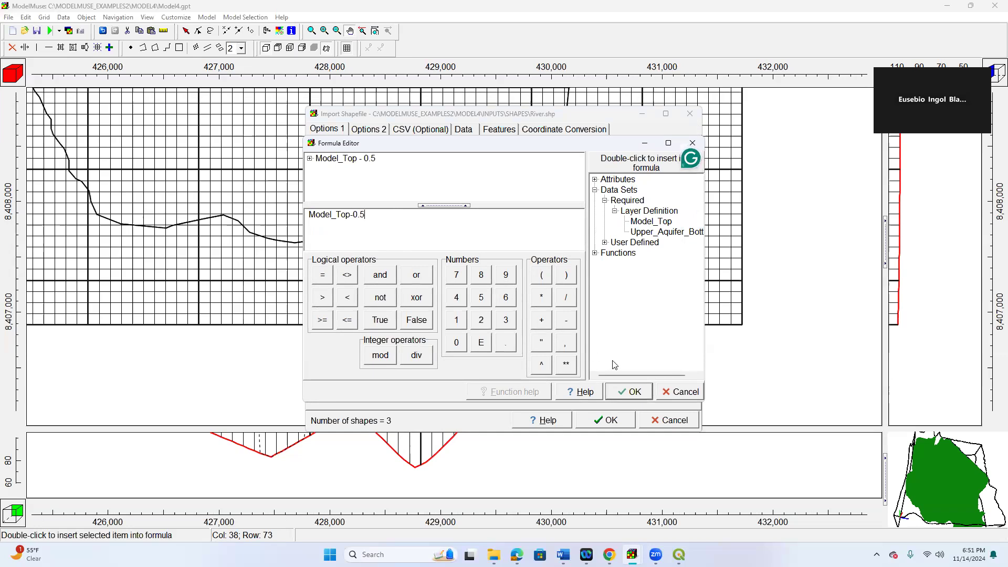
{"action": "left_click", "coordinate": [624, 391]}
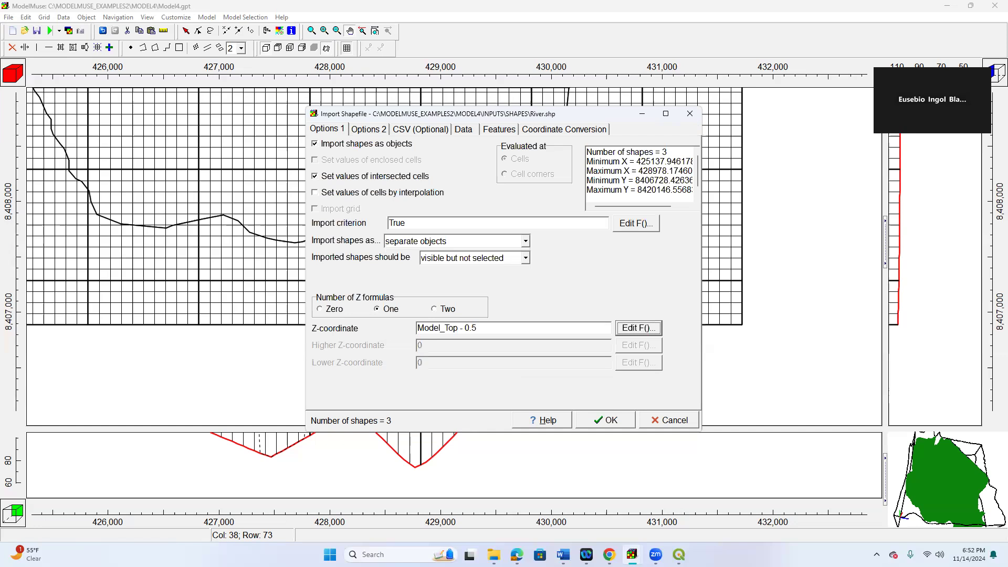
{"action": "left_click", "coordinate": [595, 423]}
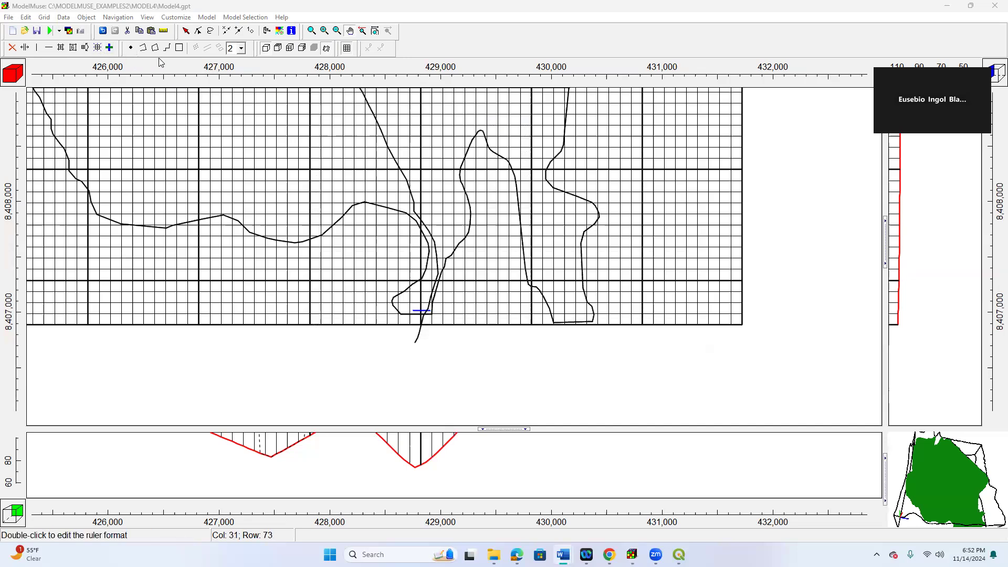
Step: Turn on line coloring for the imported main river object and make its line light blue
{"action": "double_click", "coordinate": [390, 152]}
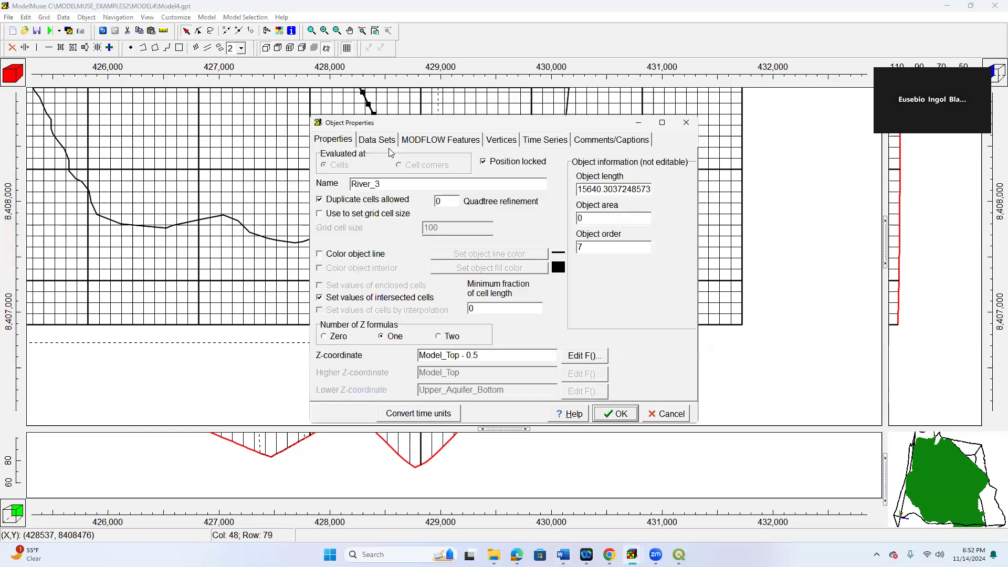
{"action": "left_click", "coordinate": [336, 257]}
{"action": "left_click", "coordinate": [511, 198]}
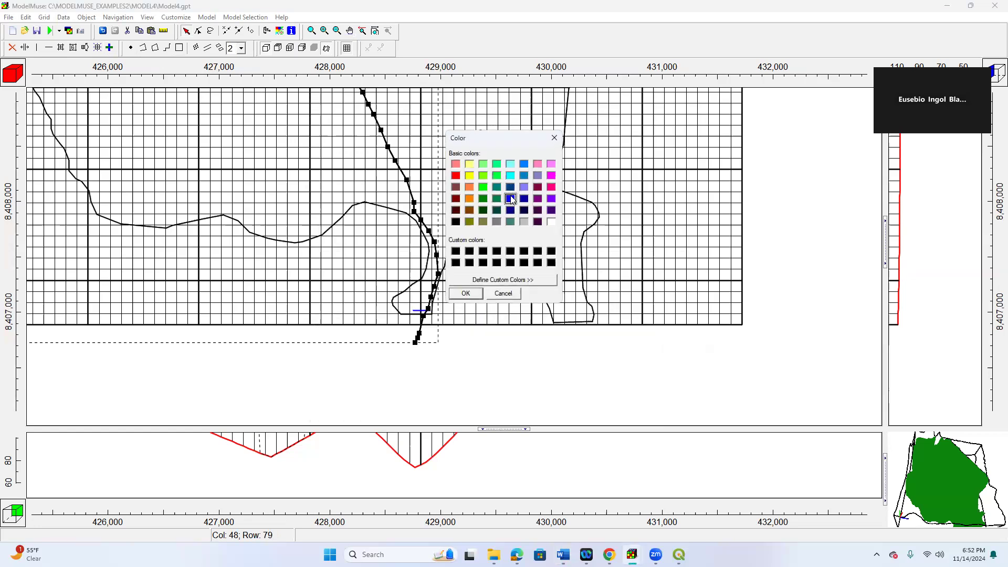
{"action": "left_click", "coordinate": [524, 165]}
{"action": "left_click", "coordinate": [468, 293]}
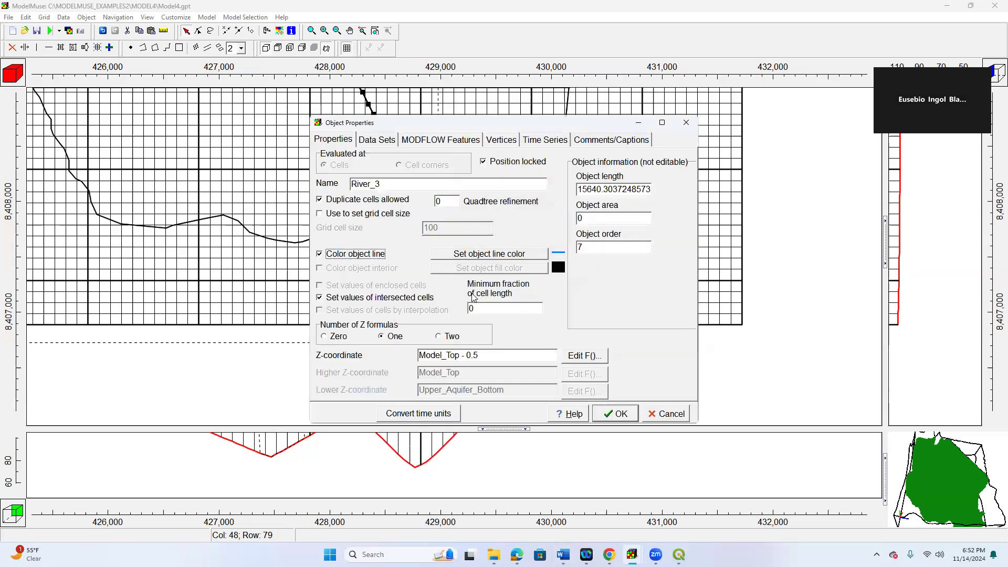
{"action": "left_click", "coordinate": [620, 414]}
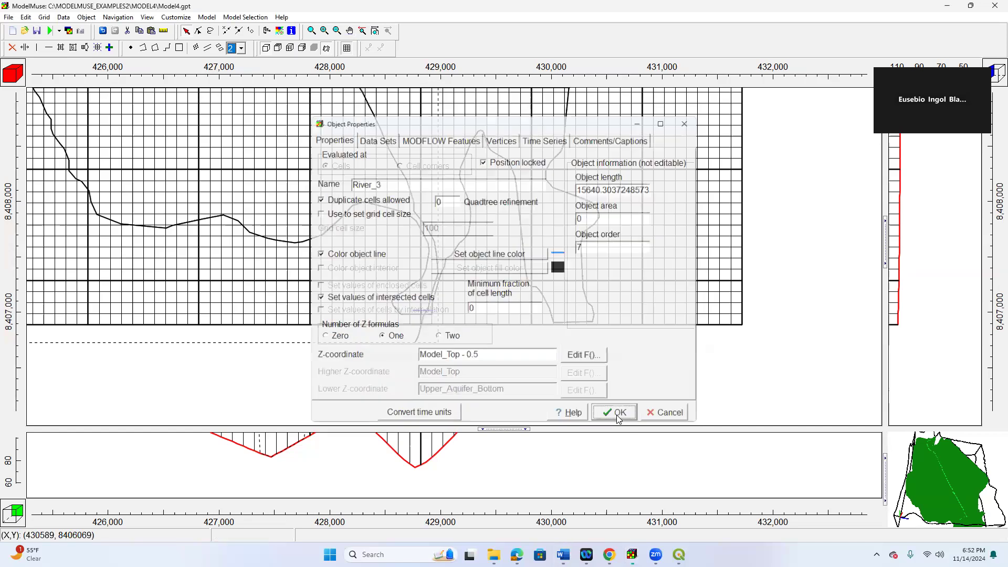
Step: Examine the river's course across the model grid and compare it with the River layer over the satellite map in QGIS
{"action": "left_click", "coordinate": [504, 260]}
{"action": "left_click", "coordinate": [504, 250]}
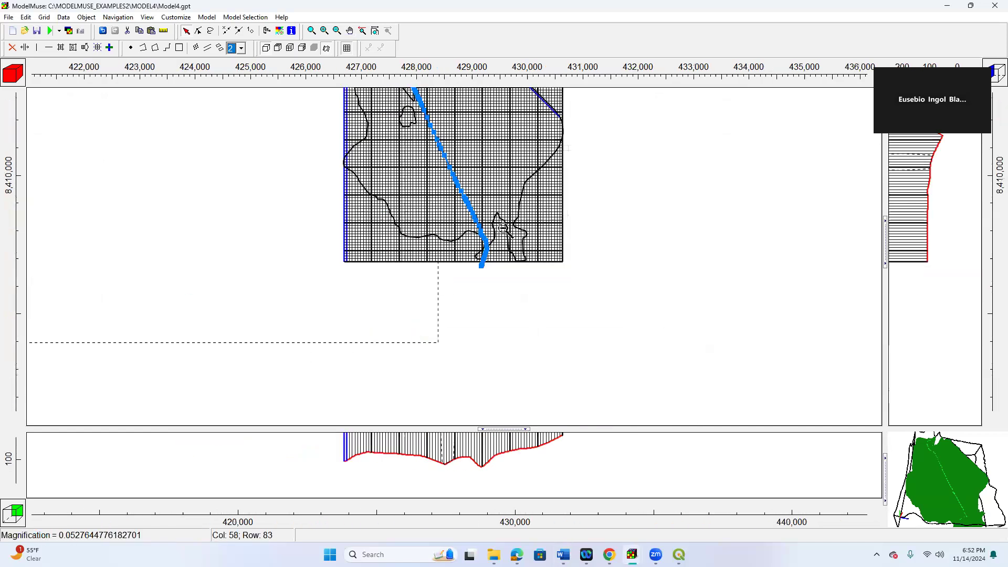
{"action": "left_click", "coordinate": [350, 30]}
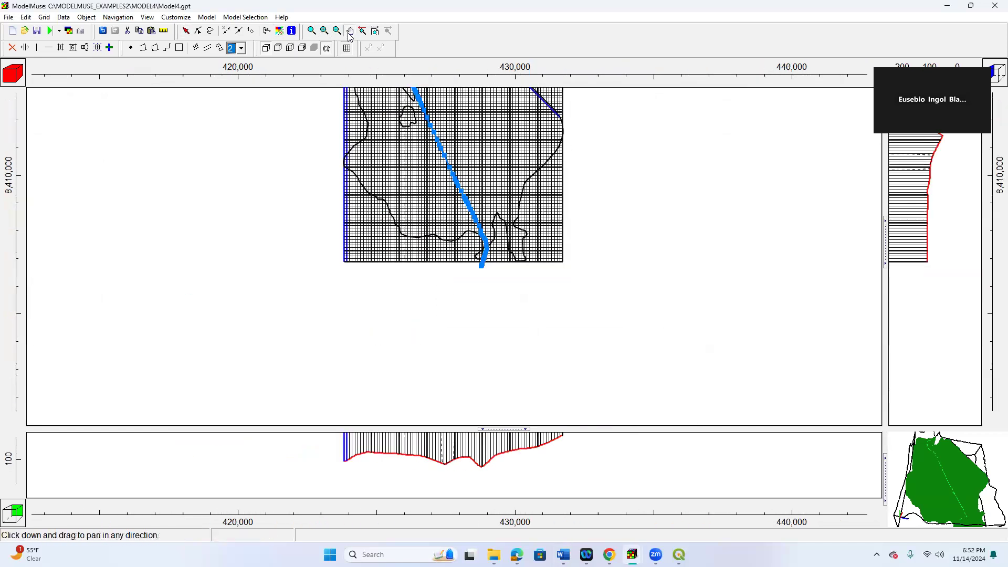
{"action": "left_click_drag", "start_coordinate": [425, 156], "coordinate": [339, 254]}
{"action": "left_click", "coordinate": [312, 181]}
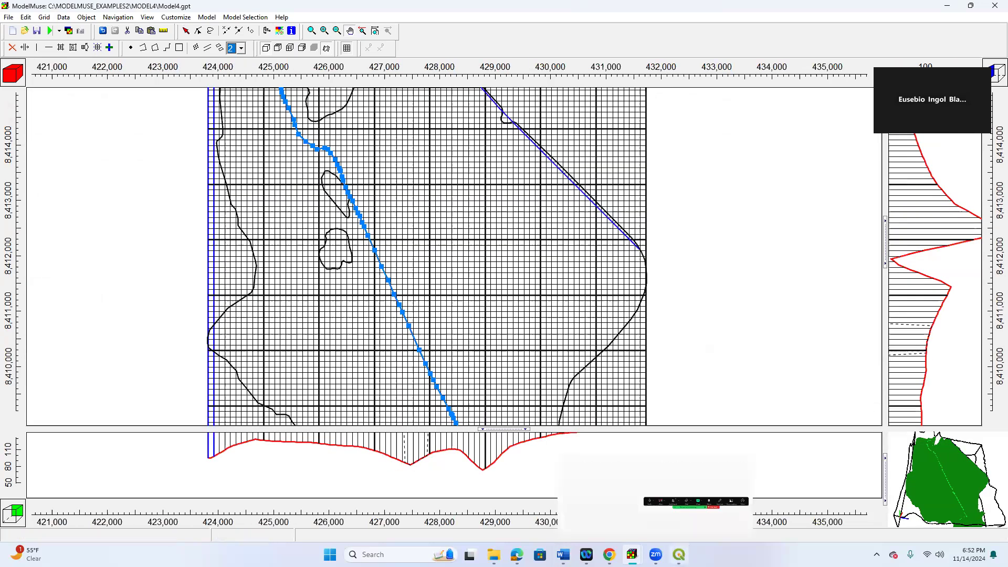
{"action": "left_click", "coordinate": [638, 494]}
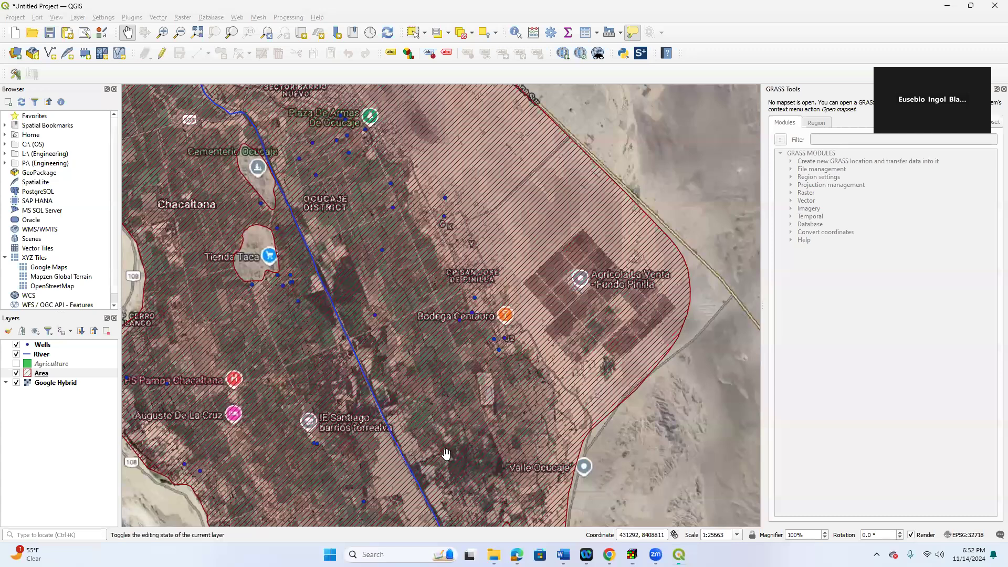
{"action": "left_click_drag", "start_coordinate": [445, 450], "coordinate": [405, 298]}
{"action": "scroll", "coordinate": [405, 297], "scroll_direction": "down", "scroll_amount": 1}
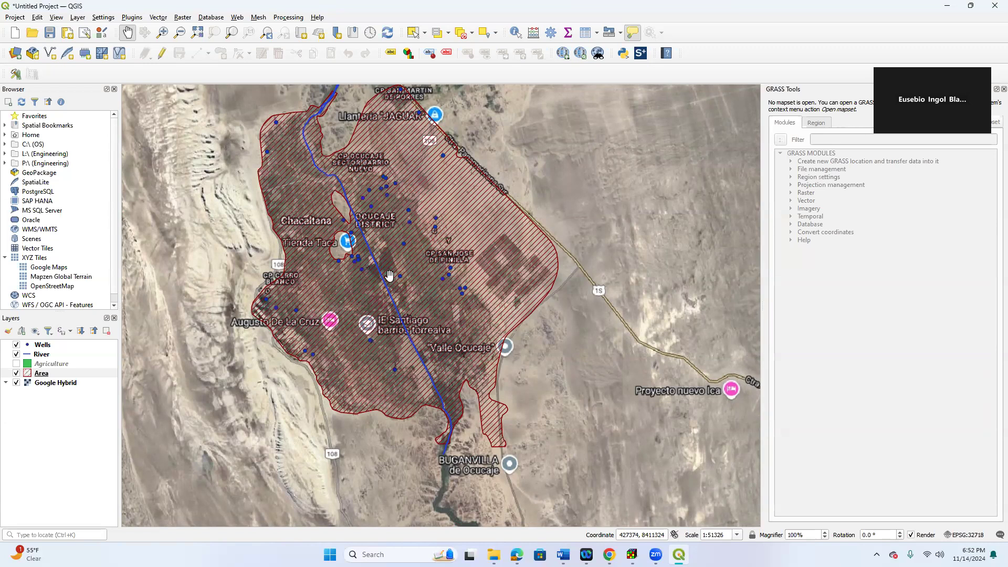
{"action": "scroll", "coordinate": [389, 276], "scroll_direction": "up", "scroll_amount": 1}
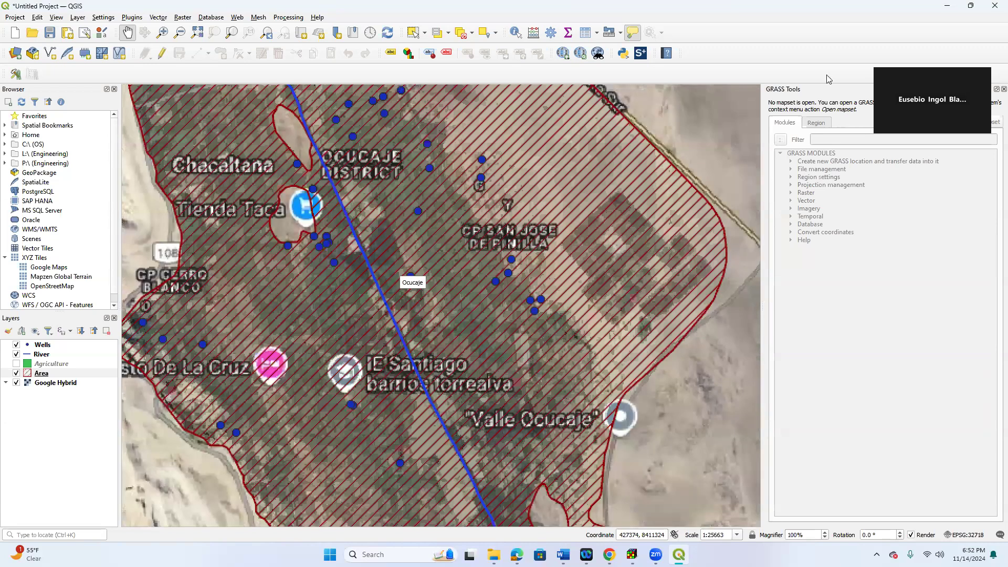
{"action": "left_click", "coordinate": [948, 6]}
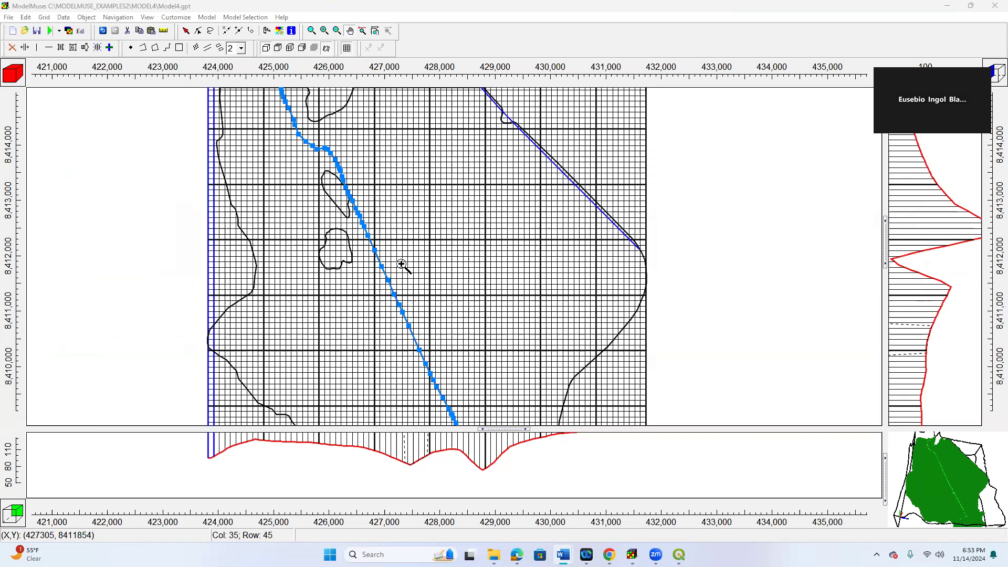
Step: Review which specified-flux and head-dependent flux boundary packages are active in the MODFLOW model
{"action": "left_click", "coordinate": [236, 22]}
{"action": "mouse_move", "coordinate": [207, 17]}
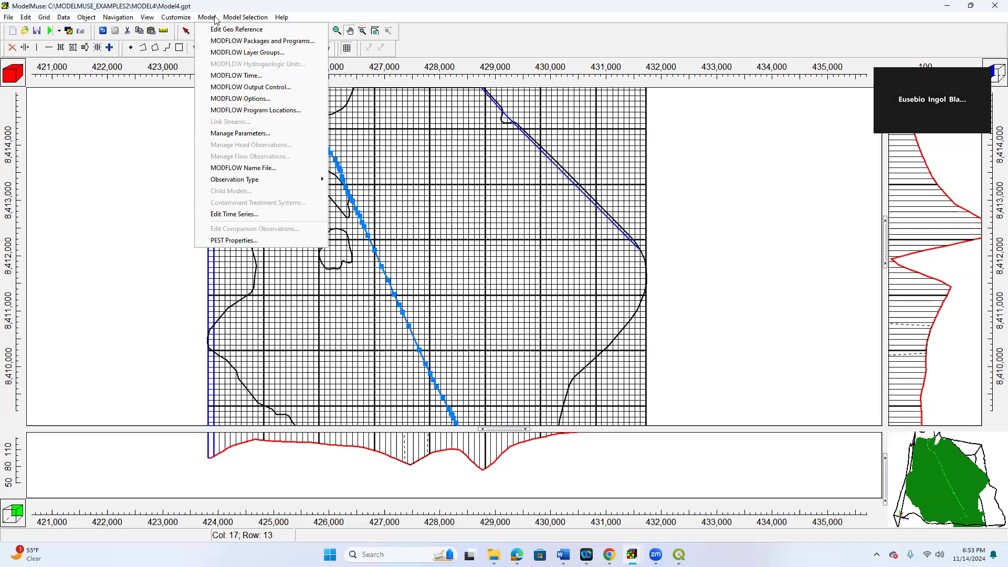
{"action": "left_click", "coordinate": [239, 45]}
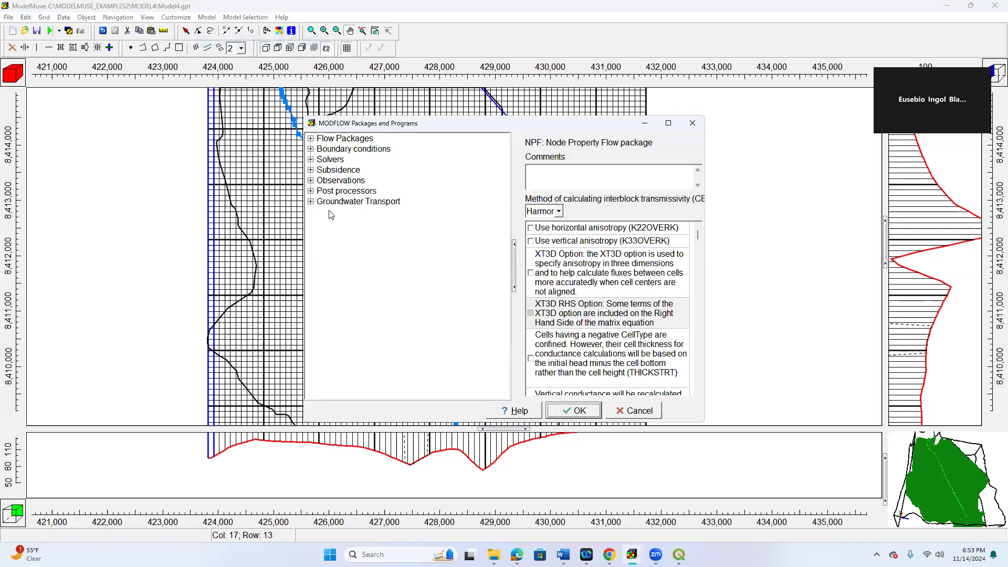
{"action": "left_click", "coordinate": [310, 149]}
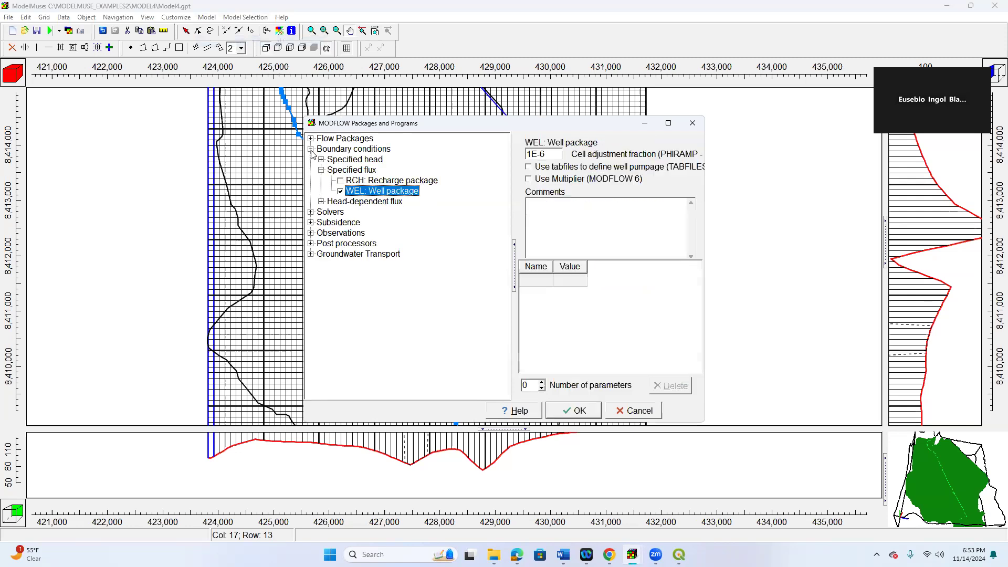
{"action": "left_click", "coordinate": [321, 202]}
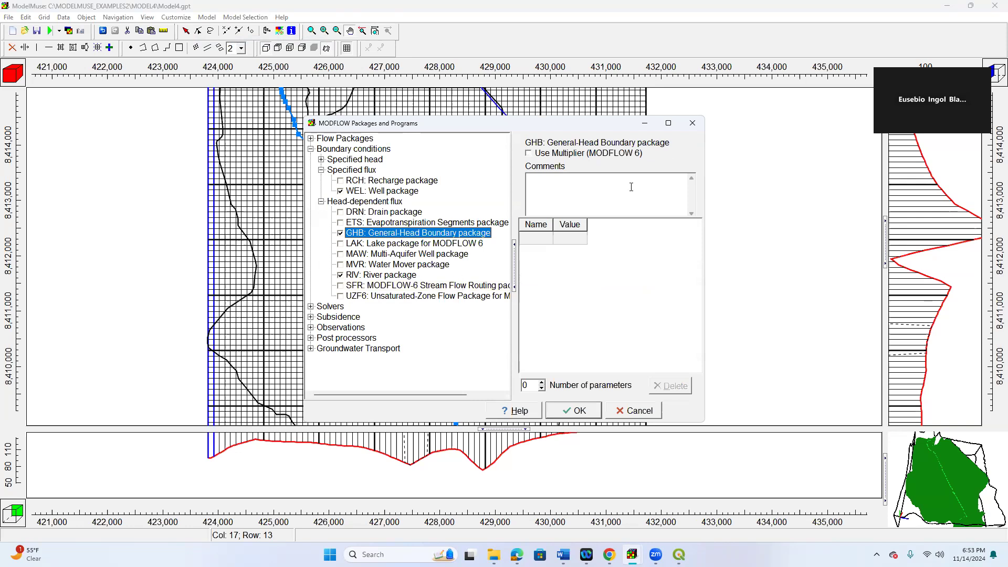
{"action": "left_click", "coordinate": [694, 129]}
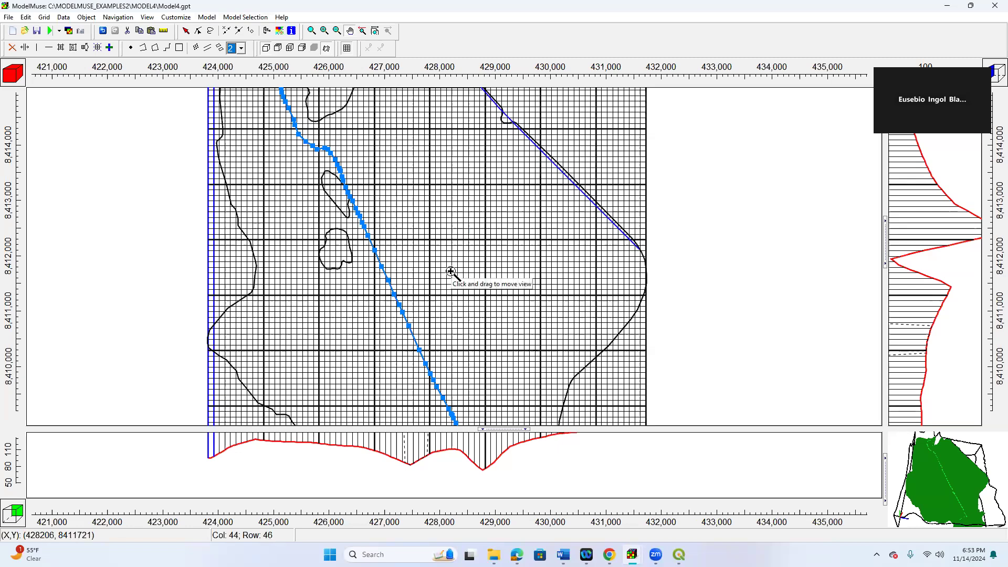
Step: Enable the RIV River package feature in the main river object's properties
{"action": "scroll", "coordinate": [450, 271], "scroll_direction": "down", "scroll_amount": 2}
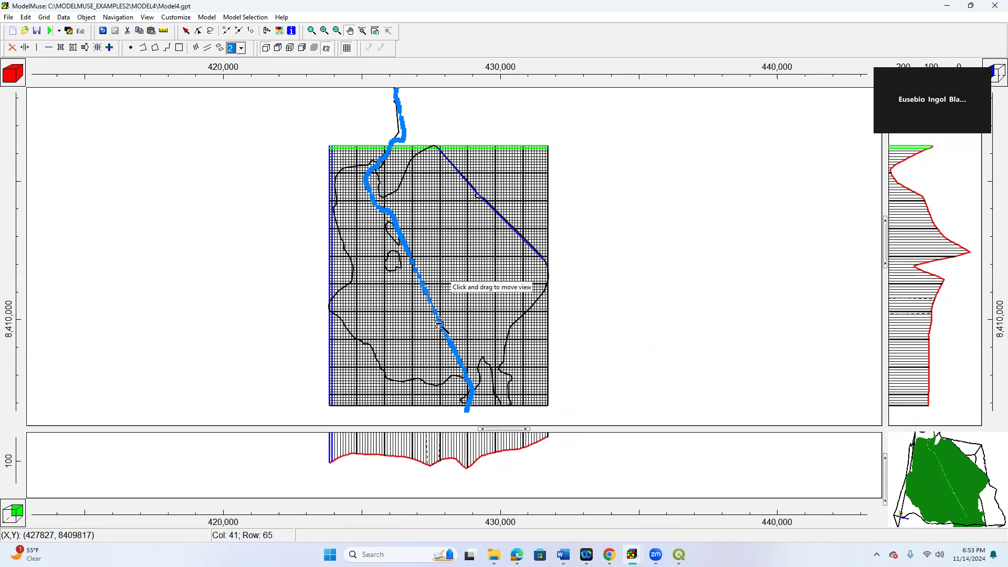
{"action": "scroll", "coordinate": [440, 324], "scroll_direction": "up", "scroll_amount": 2}
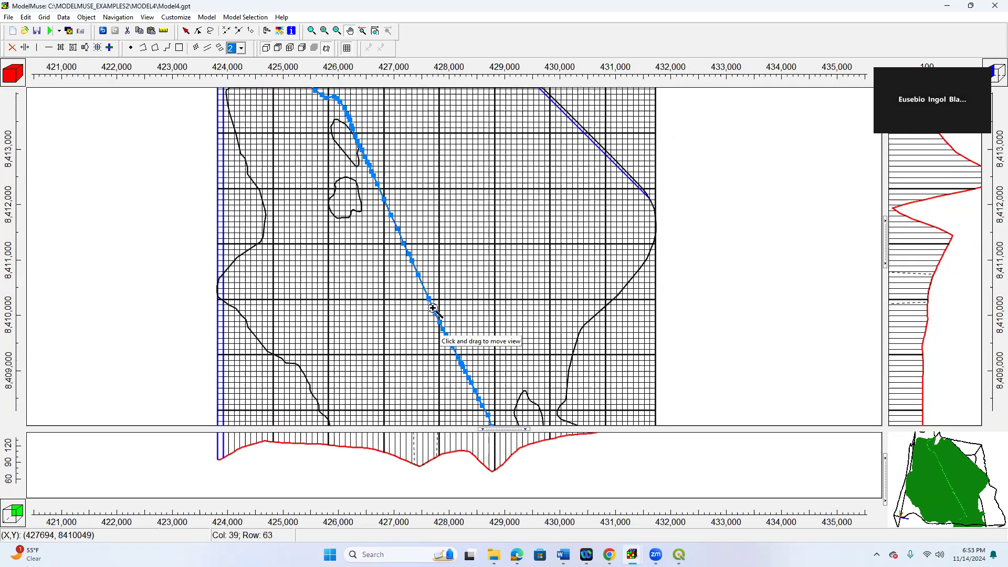
{"action": "left_click", "coordinate": [187, 30]}
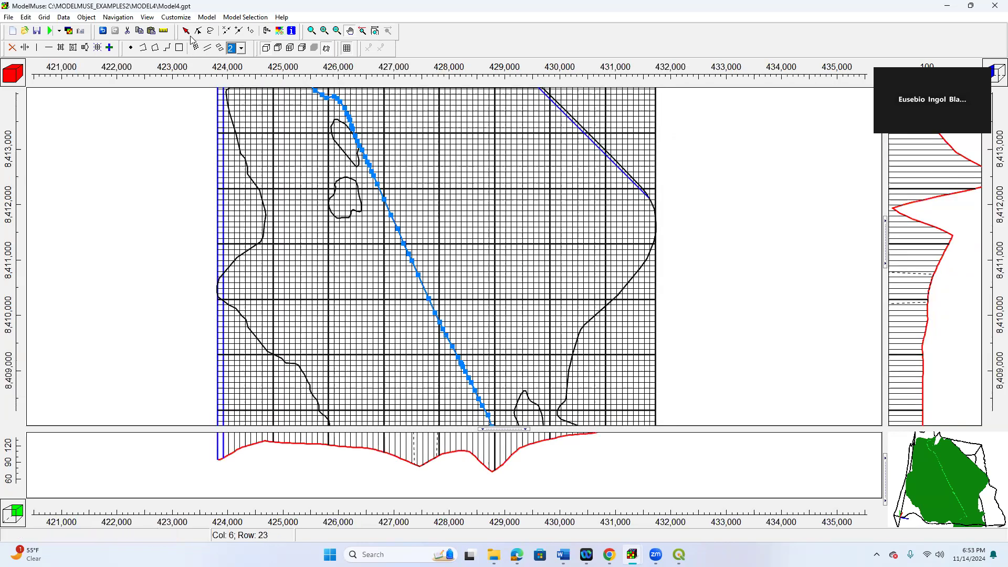
{"action": "double_click", "coordinate": [420, 283]}
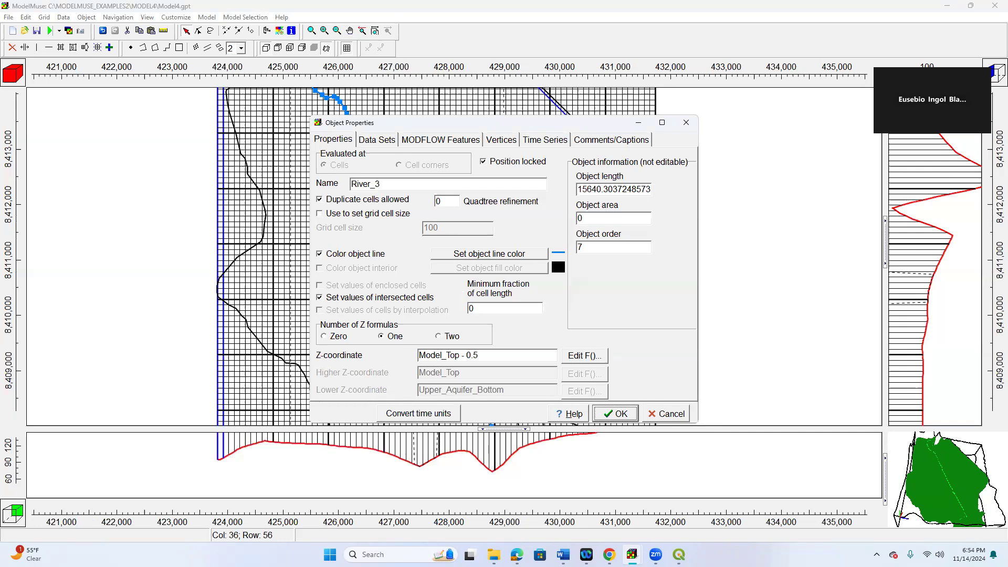
{"action": "left_click", "coordinate": [446, 145]}
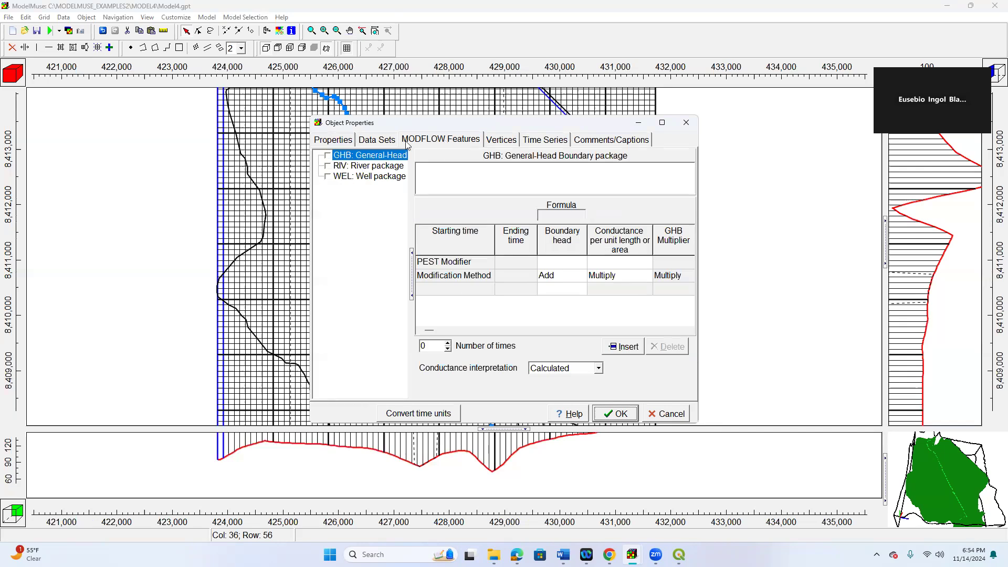
{"action": "left_click", "coordinate": [328, 167]}
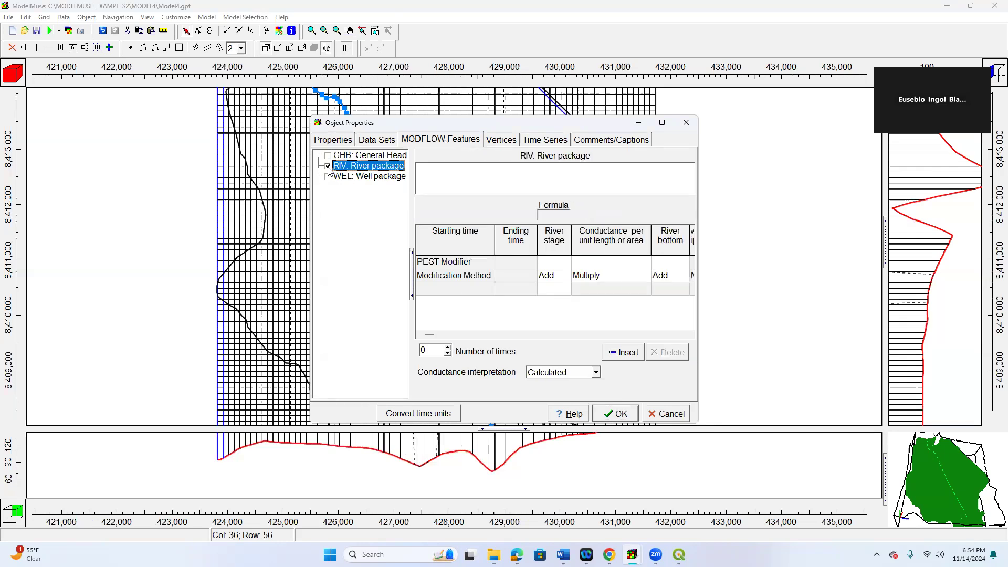
Step: Add one time to the river boundary, starting at -1 and ending at 0
{"action": "left_click", "coordinate": [448, 348]}
{"action": "left_click", "coordinate": [490, 293]}
{"action": "left_click", "coordinate": [490, 289]}
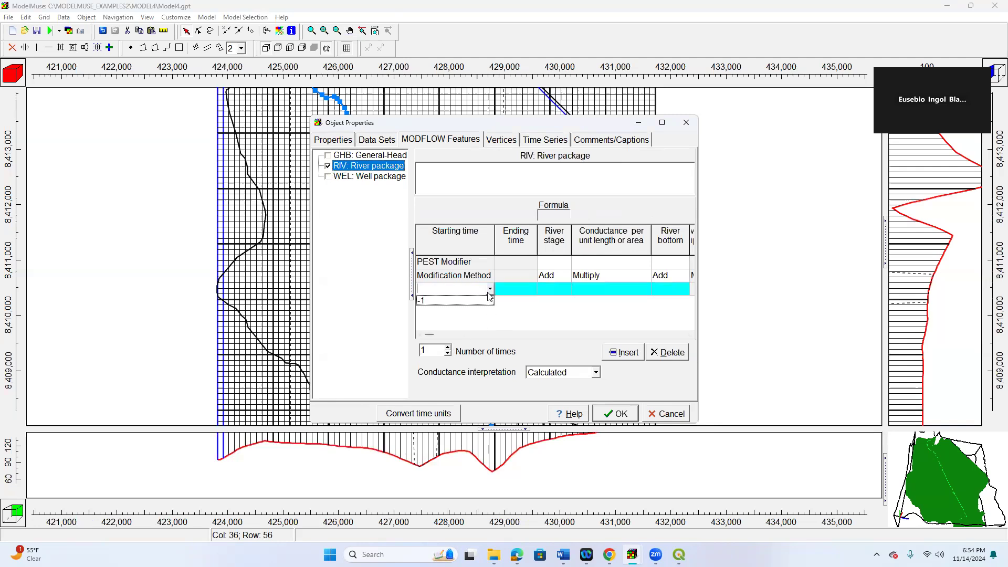
{"action": "left_click", "coordinate": [465, 307]}
Step: Set the river stage formula to Model_Top - 0.5
{"action": "left_click", "coordinate": [546, 289]}
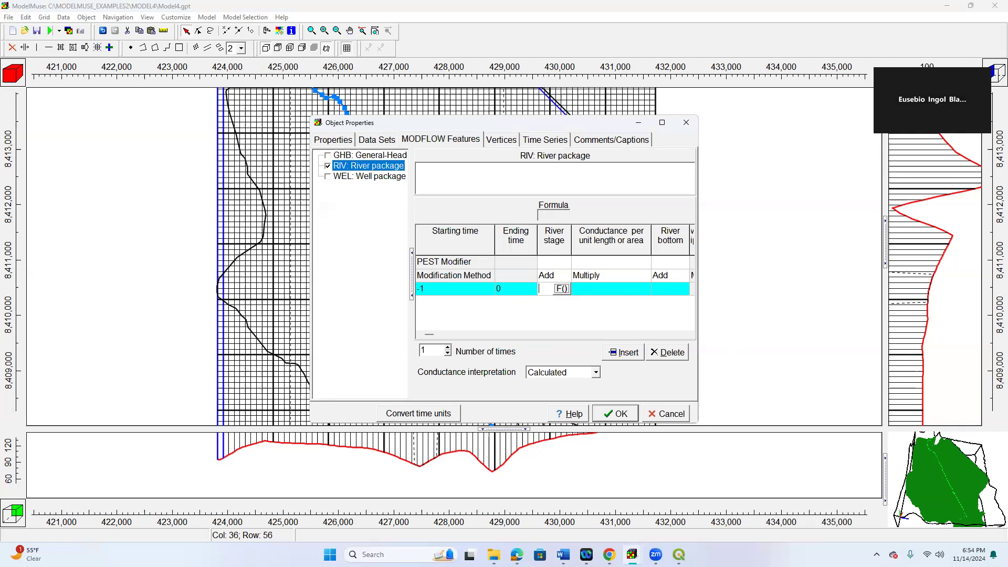
{"action": "left_click", "coordinate": [562, 289]}
{"action": "double_click", "coordinate": [652, 221]}
{"action": "type", "text": "-"}
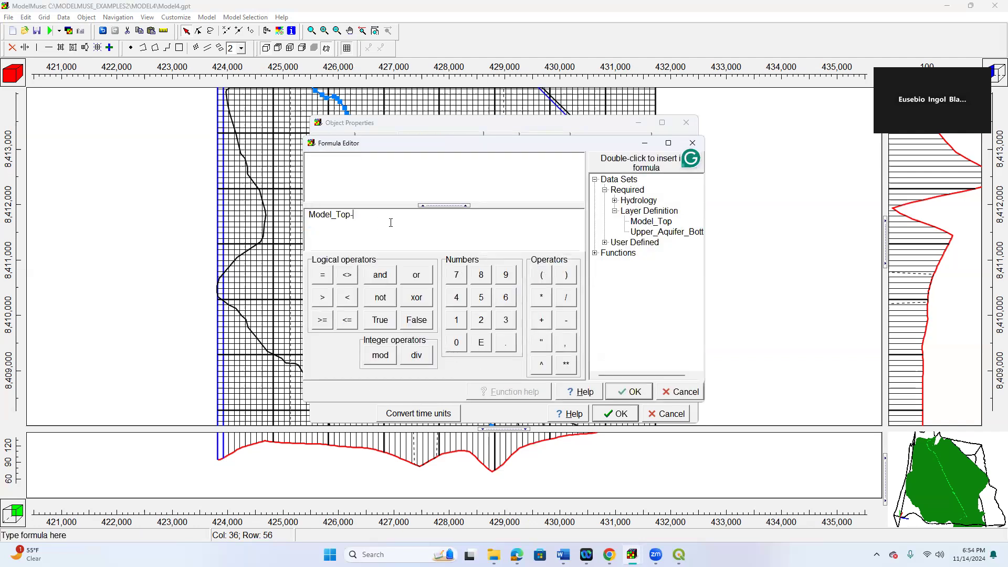
{"action": "type", "text": "0.5"}
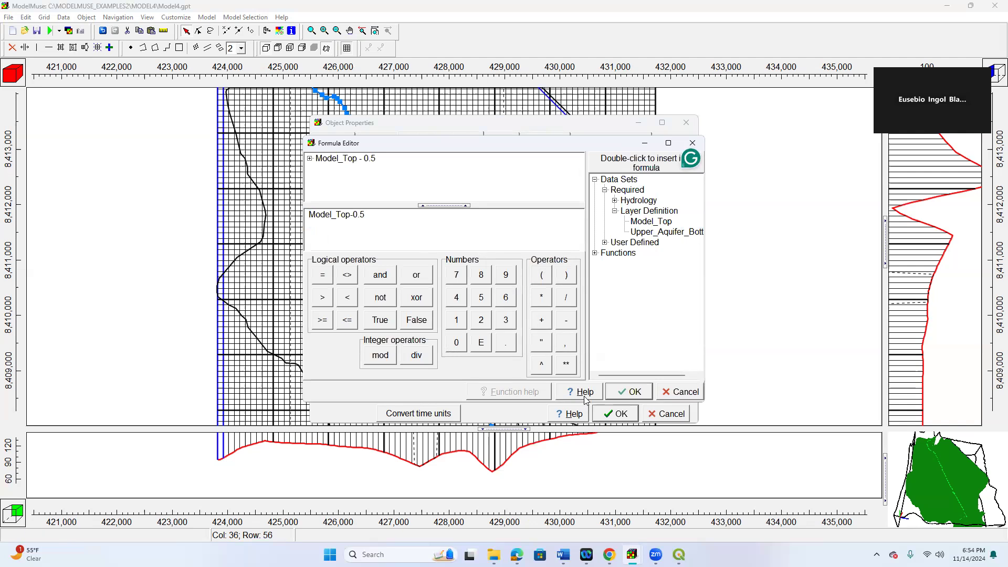
{"action": "left_click", "coordinate": [629, 392]}
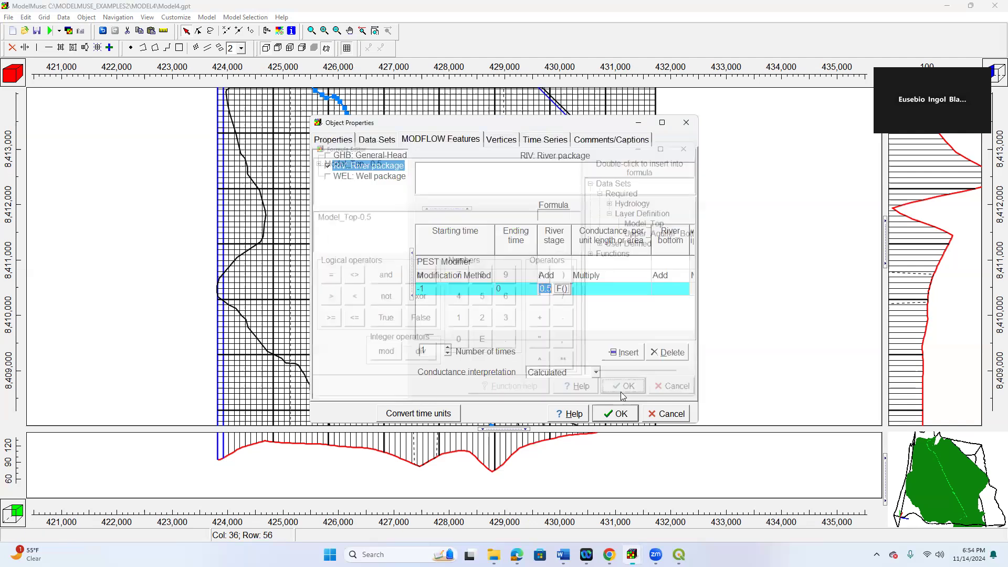
{"action": "left_click", "coordinate": [527, 284]}
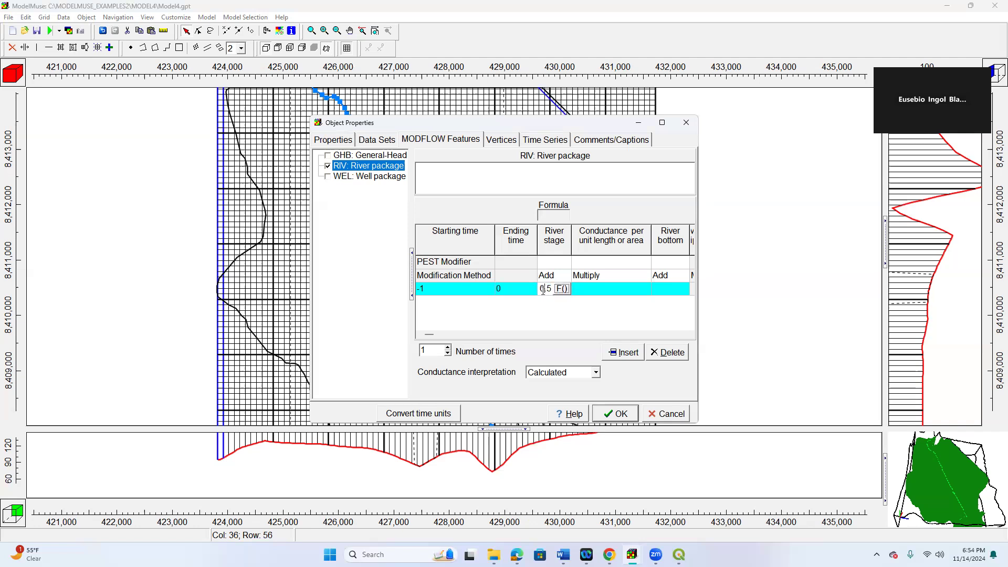
{"action": "left_click", "coordinate": [545, 292]}
Step: Set the river conductance to 3500
{"action": "left_click", "coordinate": [600, 285]}
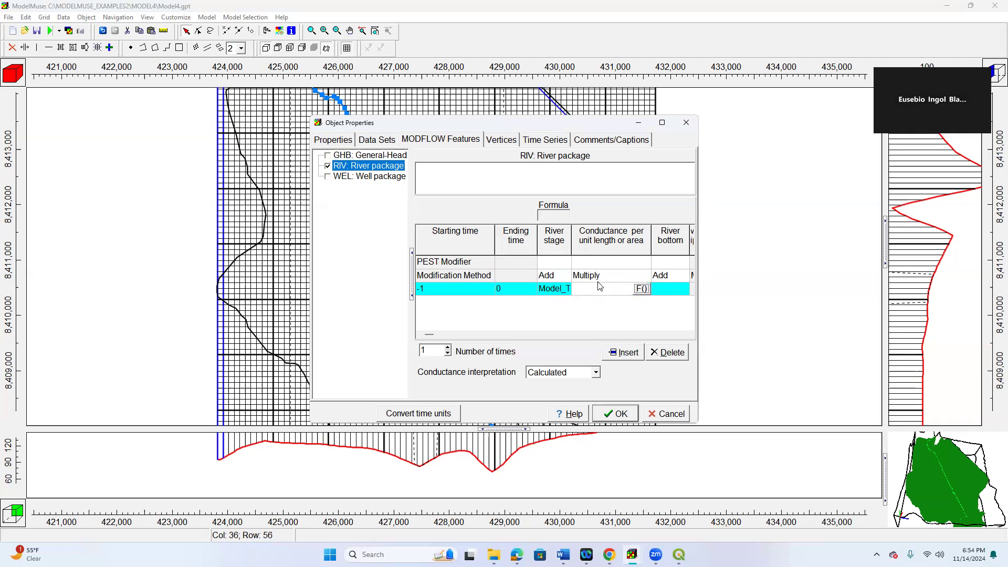
{"action": "type", "text": "3500"}
{"action": "key", "text": "Tab"}
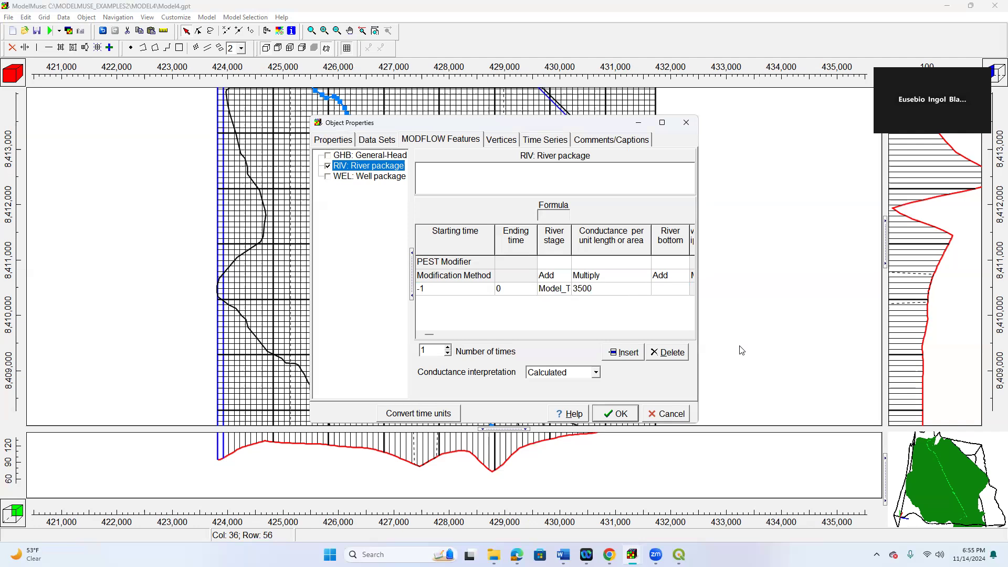
Step: Enlarge the object properties window and set the river bottom formula to Model_Top - 1.5
{"action": "left_click", "coordinate": [668, 292]}
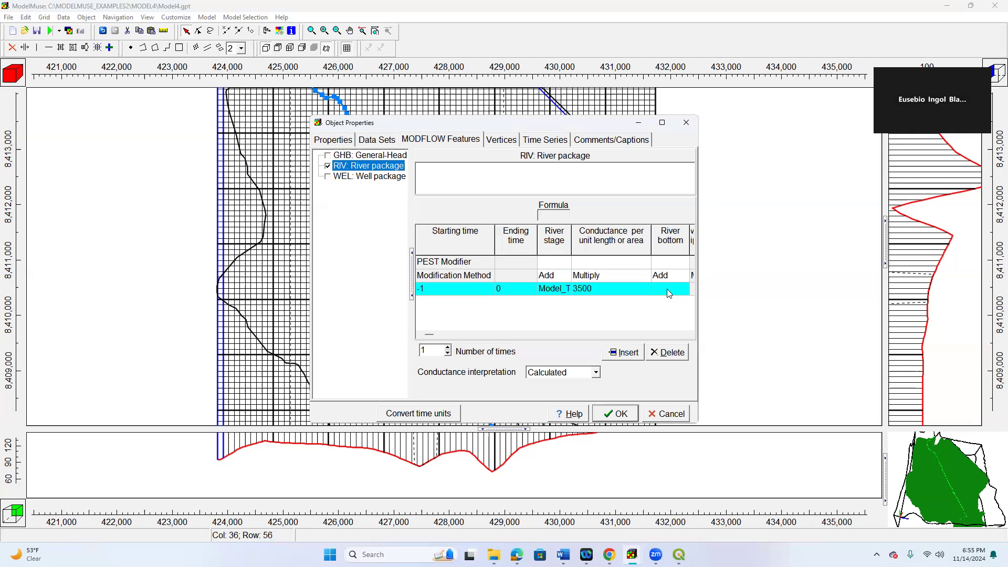
{"action": "left_click_drag", "start_coordinate": [699, 308], "coordinate": [811, 309]}
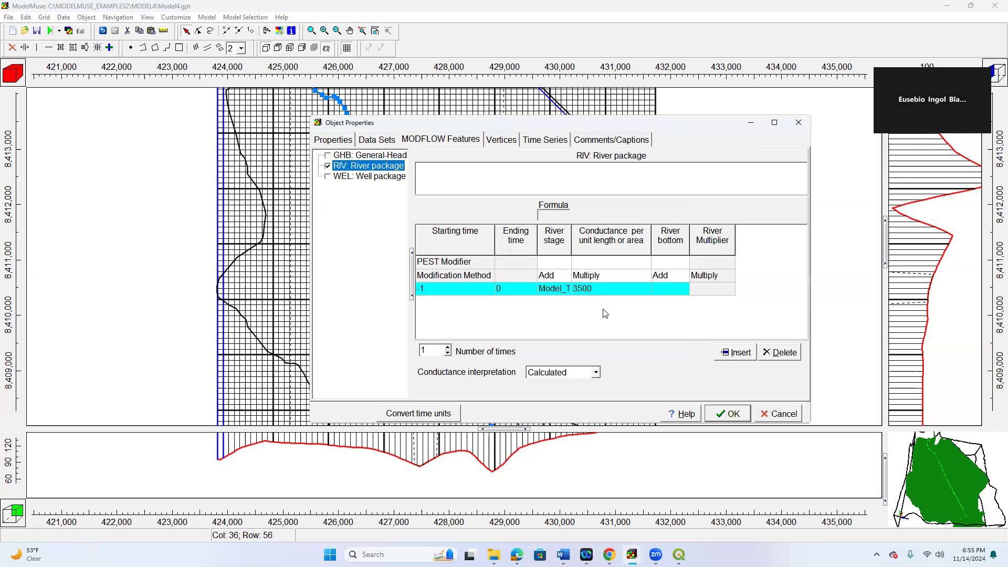
{"action": "left_click", "coordinate": [594, 290]}
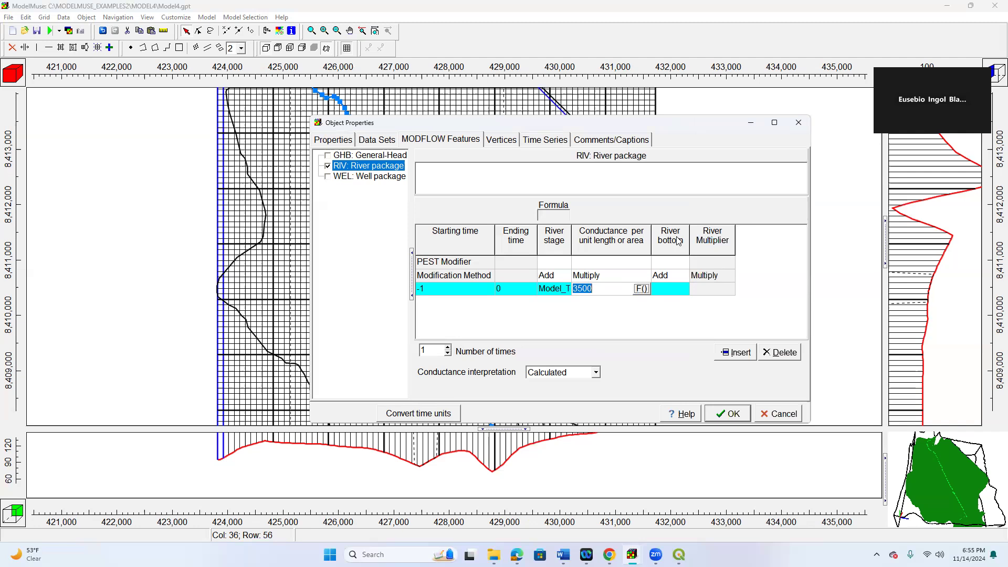
{"action": "left_click", "coordinate": [668, 288]}
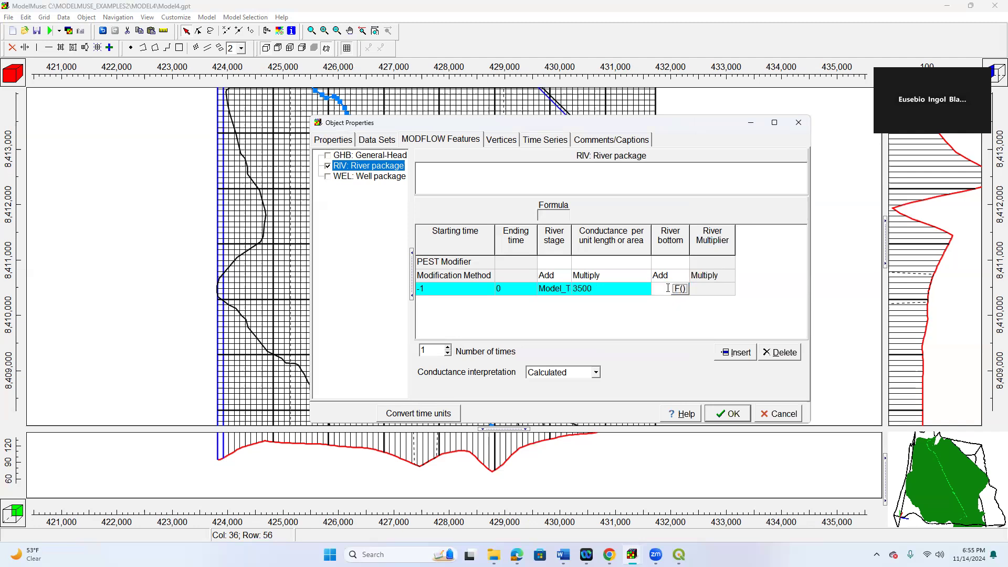
{"action": "left_click", "coordinate": [680, 288]}
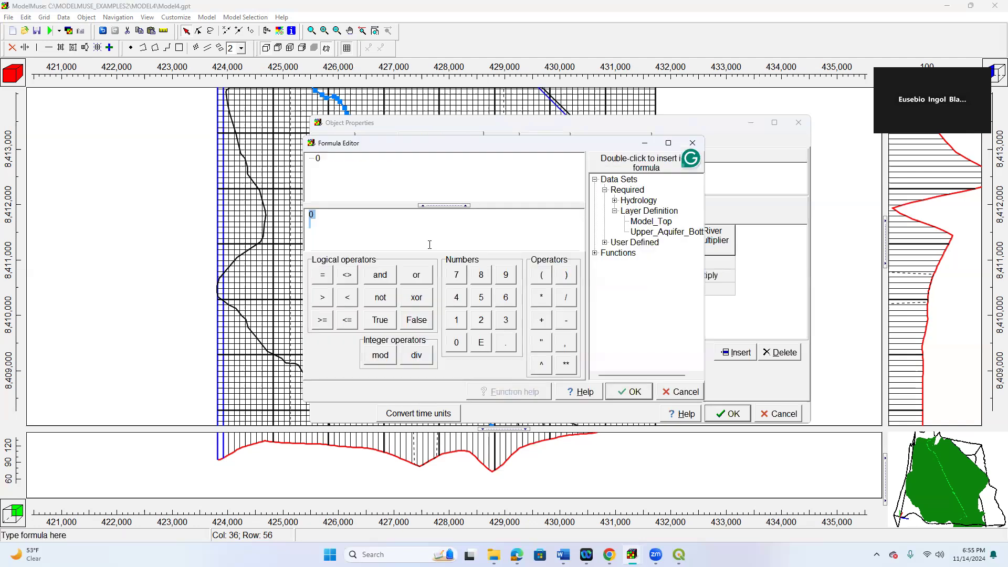
{"action": "double_click", "coordinate": [651, 223]}
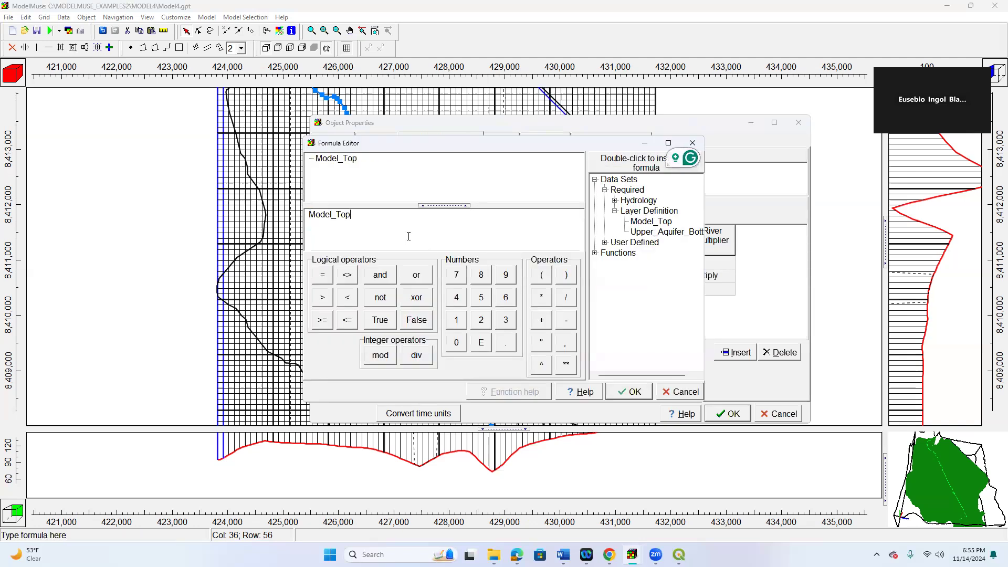
{"action": "type", "text": "-1"}
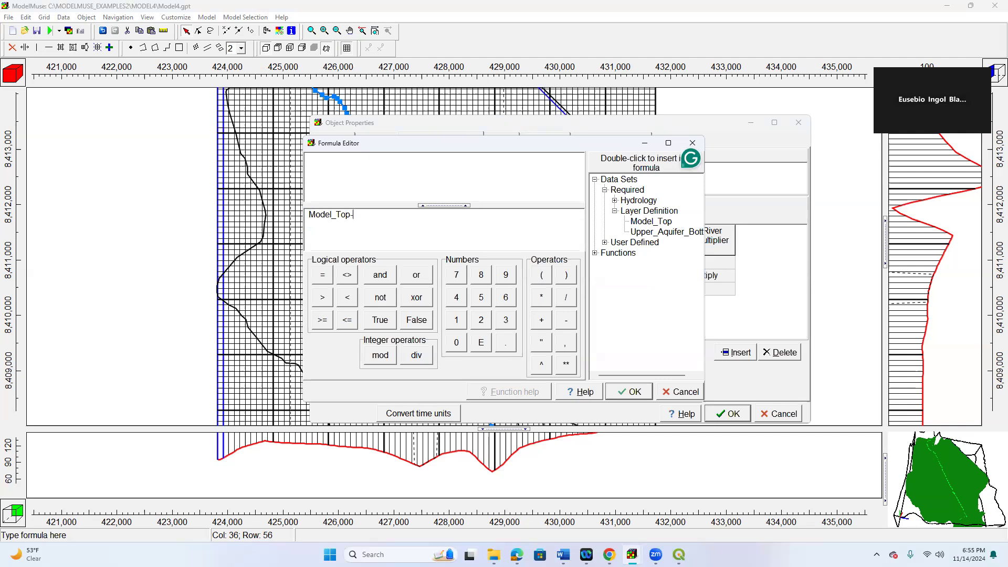
{"action": "type", "text": ".5"}
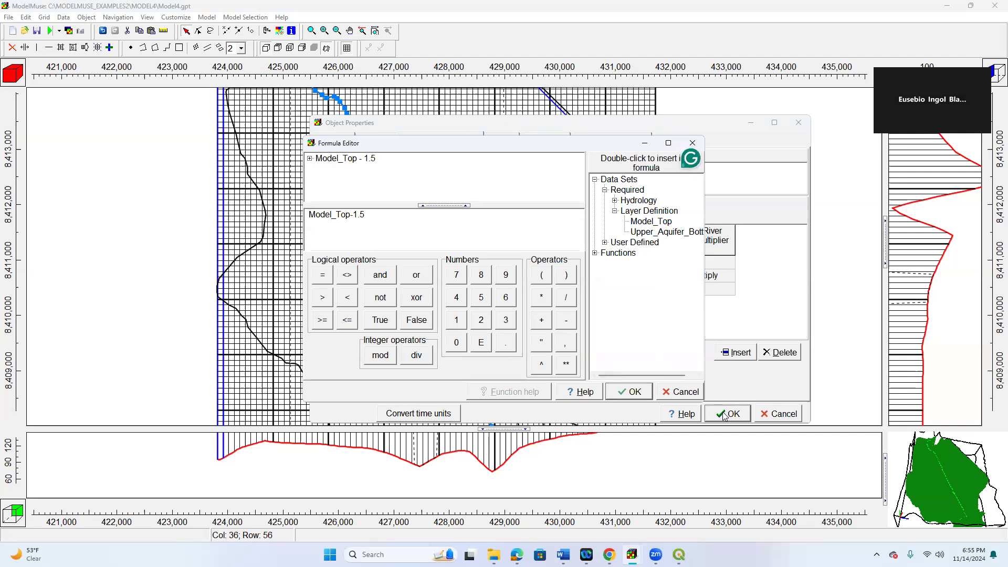
{"action": "left_click", "coordinate": [633, 394]}
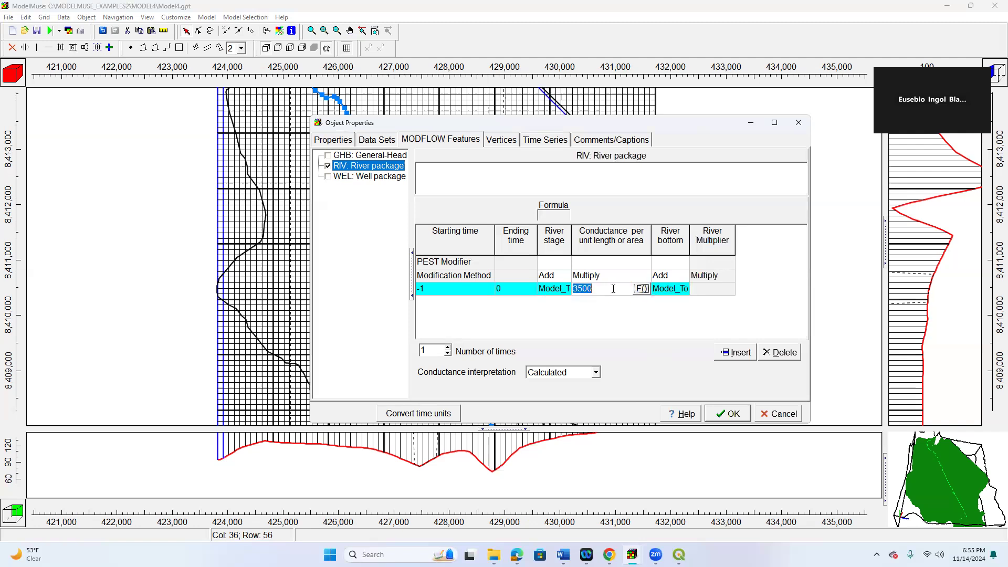
Step: Check the river stage and bottom entries, set the conductance interpretation to Direct and apply the river object's properties
{"action": "left_click", "coordinate": [558, 293]}
{"action": "left_click", "coordinate": [543, 292]}
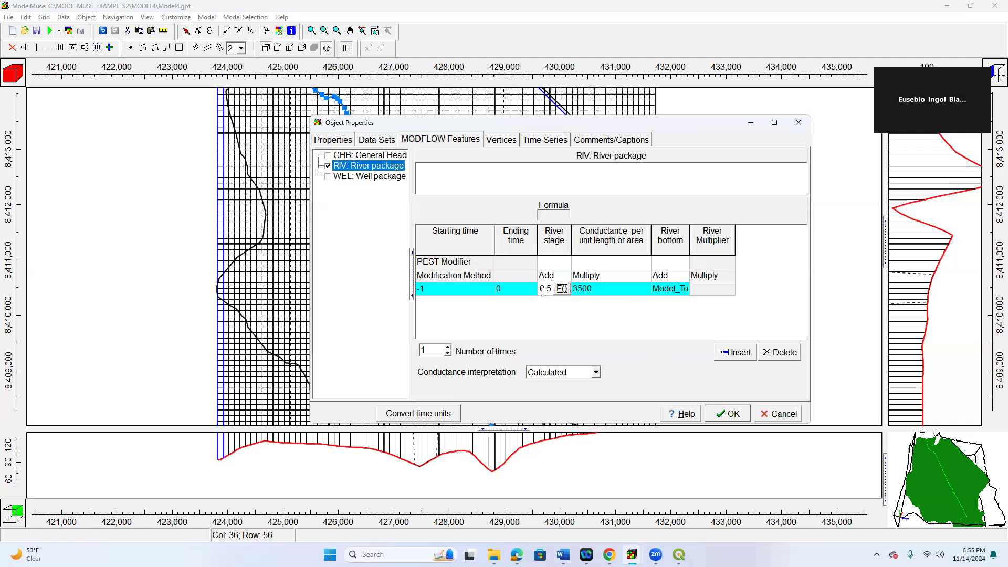
{"action": "left_click", "coordinate": [664, 292]}
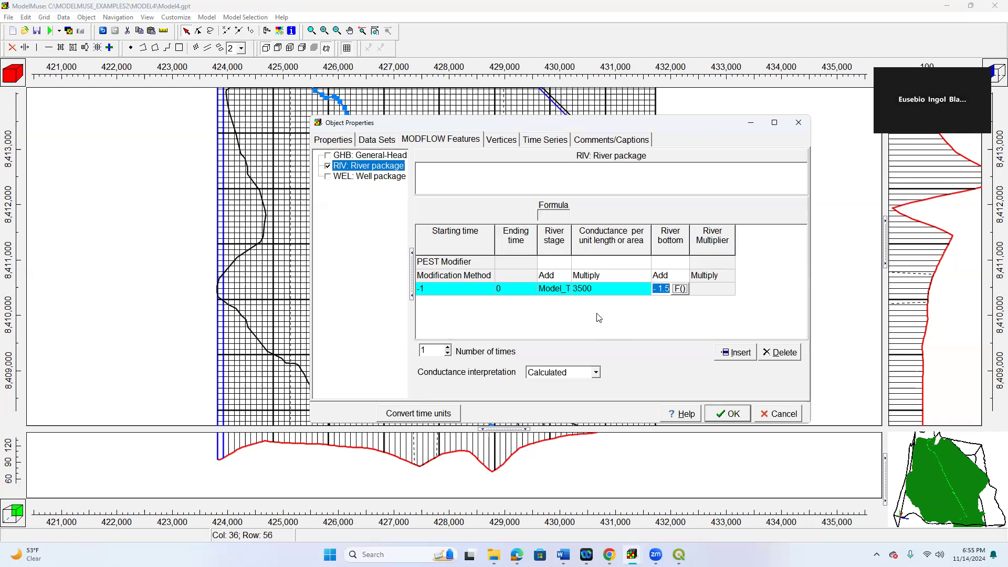
{"action": "key", "text": "ctrl+v"}
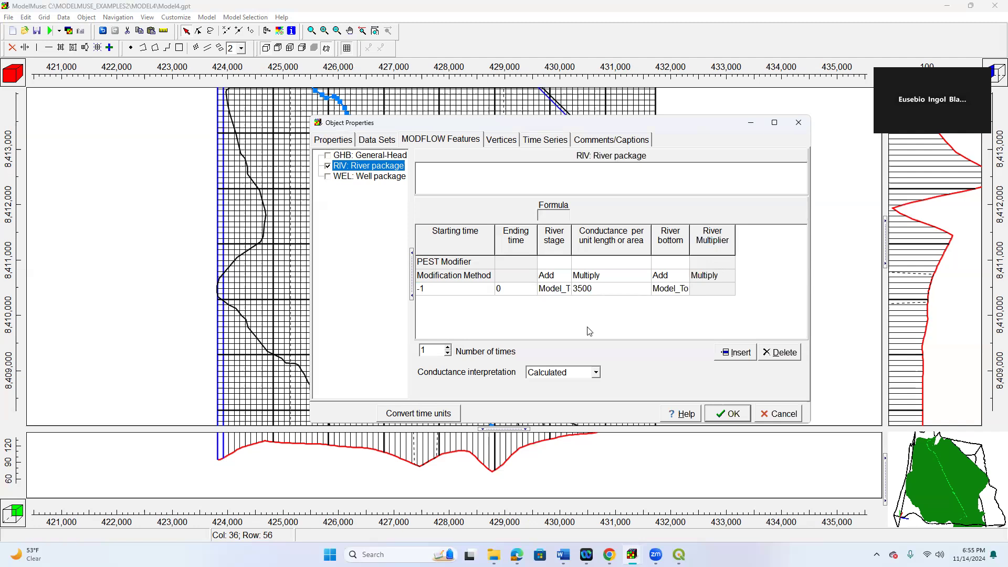
{"action": "left_click", "coordinate": [596, 373]}
{"action": "left_click", "coordinate": [558, 398]}
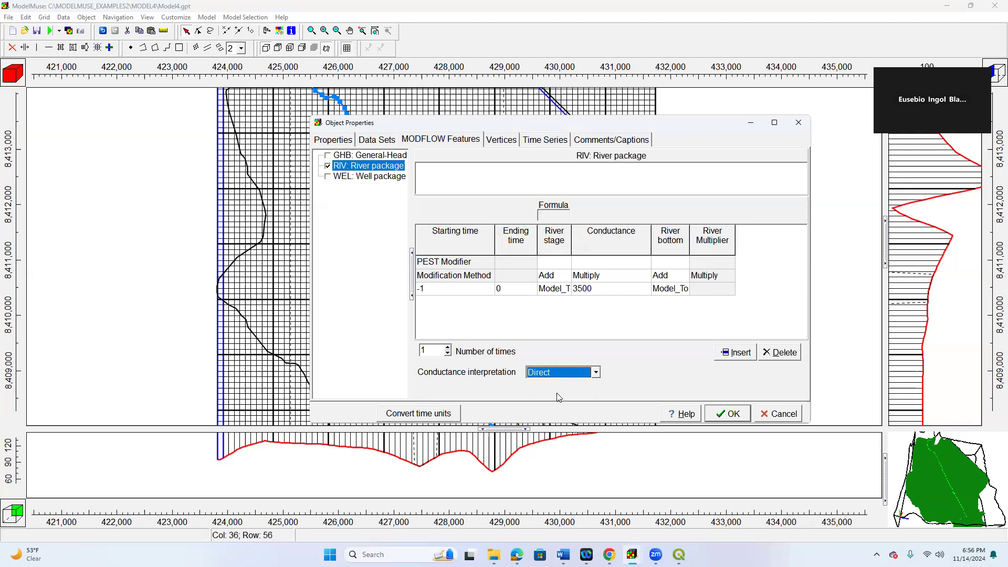
{"action": "left_click", "coordinate": [592, 294]}
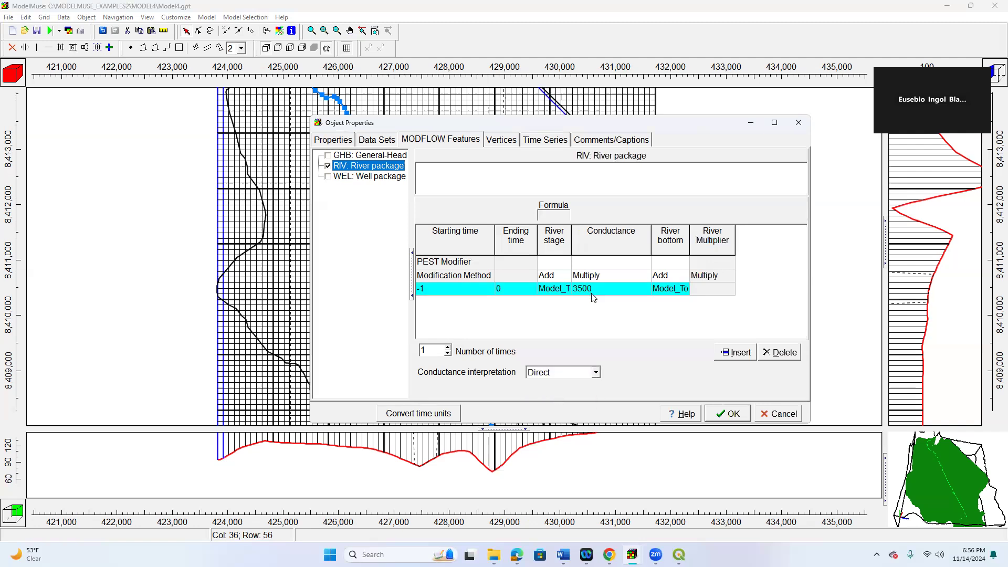
{"action": "left_click", "coordinate": [732, 415]}
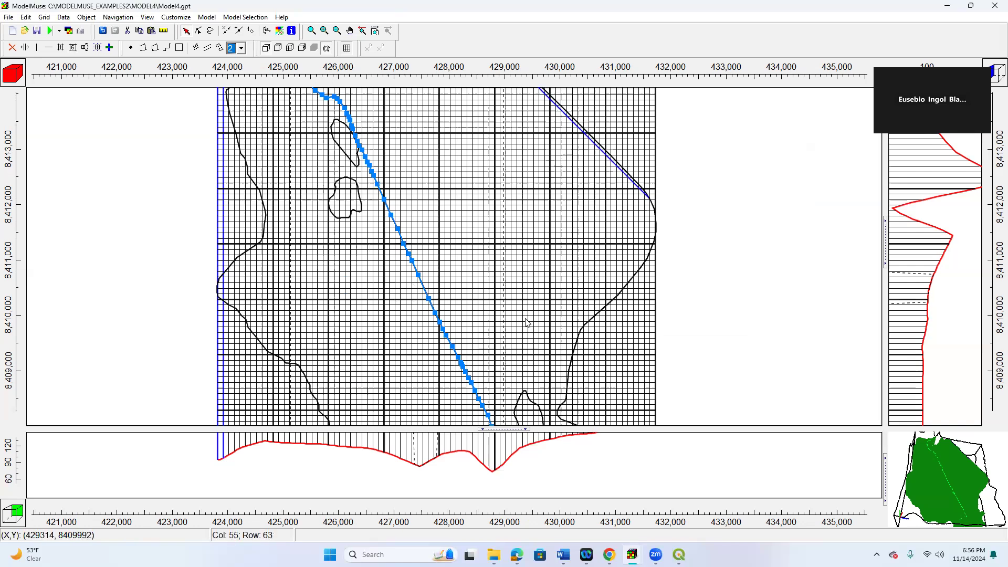
{"action": "left_click", "coordinate": [679, 554]}
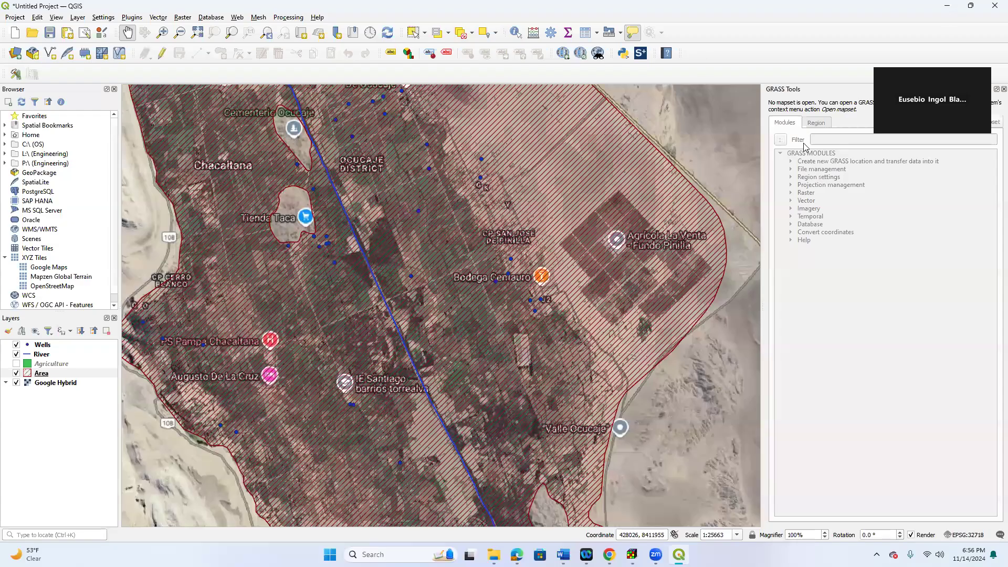
{"action": "key", "text": "alt+Tab"}
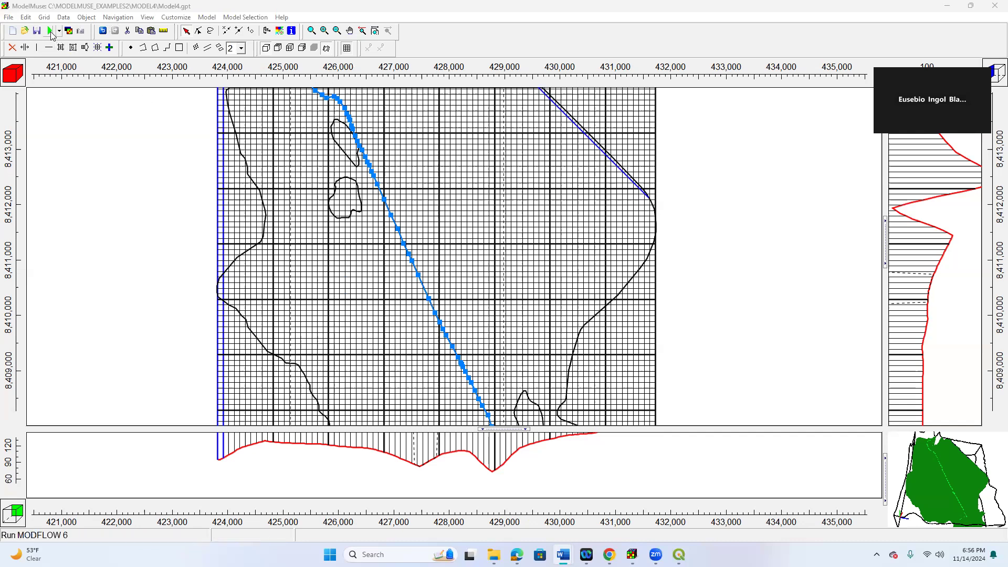
Step: Start a Surfer grid file import and select K.grd in the RASTER folder
{"action": "left_click", "coordinate": [9, 17]}
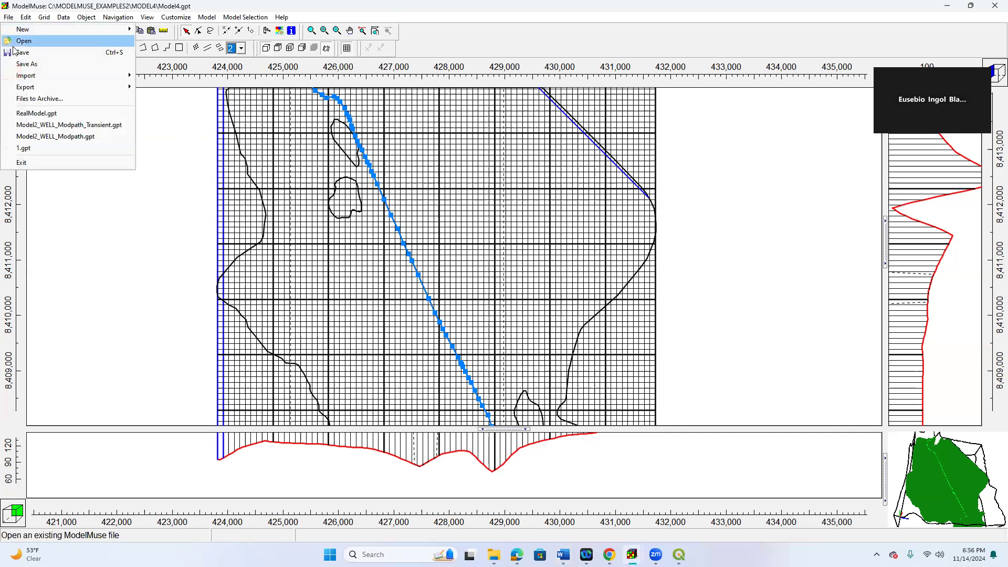
{"action": "mouse_move", "coordinate": [29, 76]}
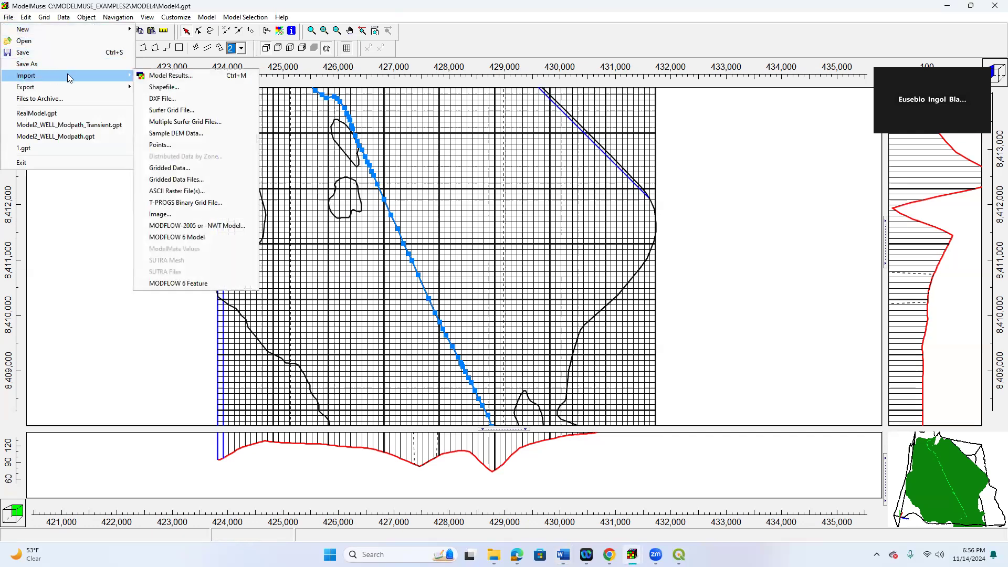
{"action": "left_click", "coordinate": [185, 111]}
{"action": "left_click", "coordinate": [539, 141]}
{"action": "left_click", "coordinate": [460, 307]}
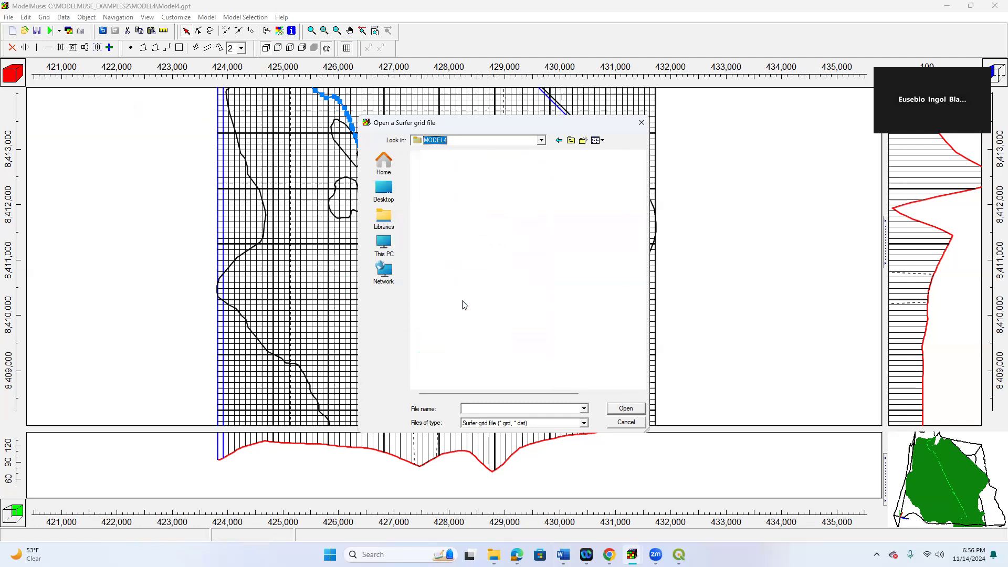
{"action": "double_click", "coordinate": [440, 168]}
{"action": "double_click", "coordinate": [444, 177]}
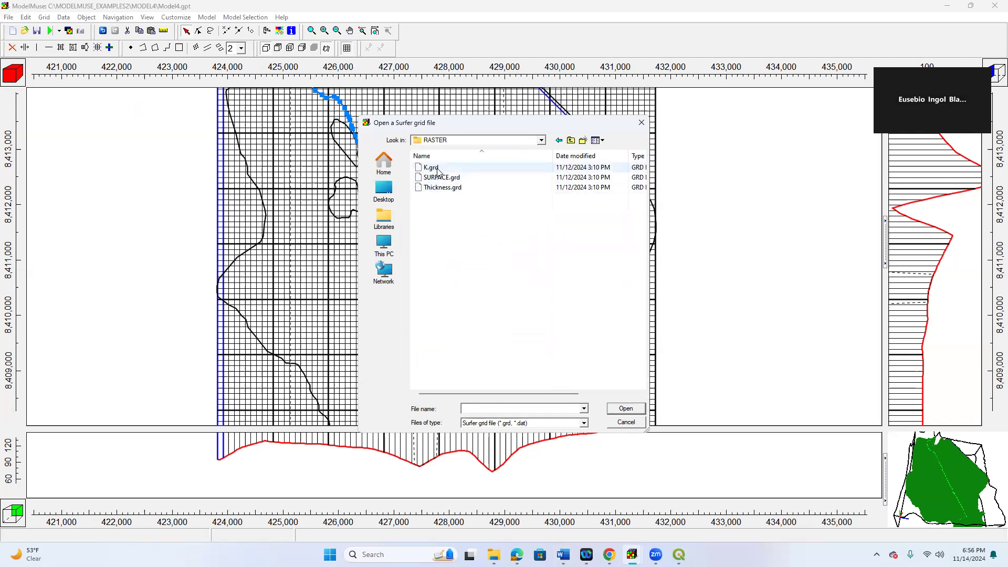
{"action": "left_click", "coordinate": [439, 168]}
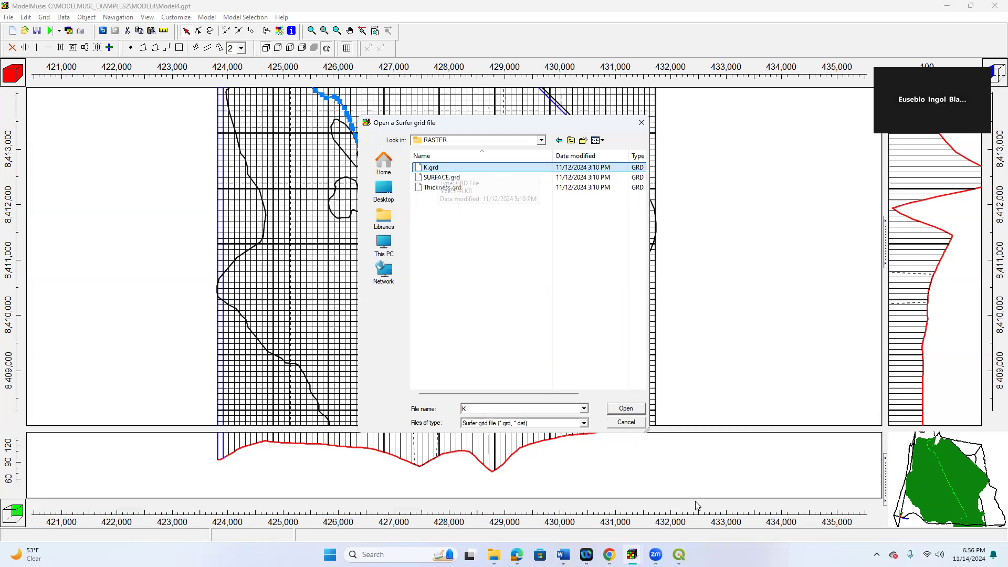
Step: Look at the study area map in QGIS, return to ModelMuse and open the selected K.grd file
{"action": "left_click", "coordinate": [679, 555]}
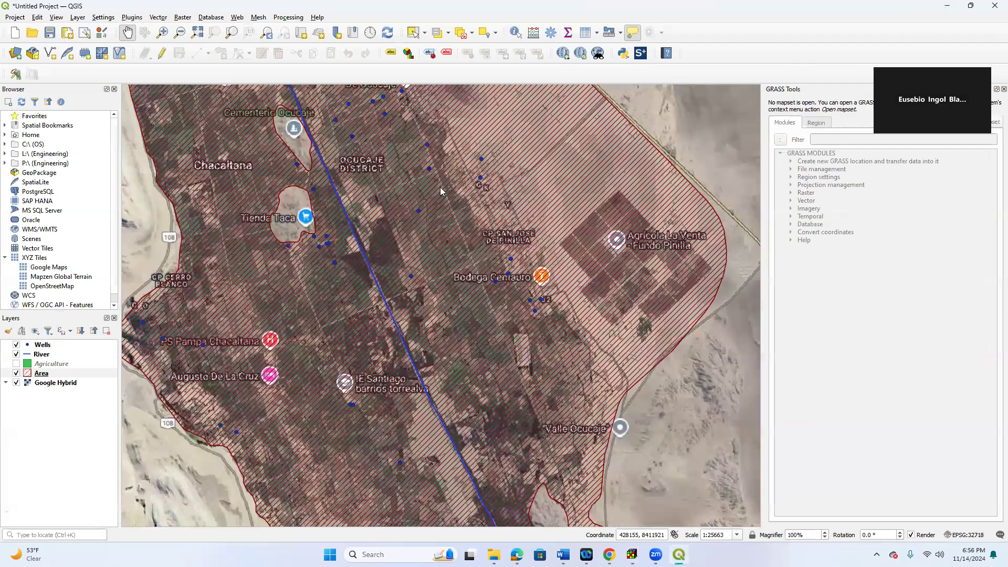
{"action": "key", "text": "alt+Tab"}
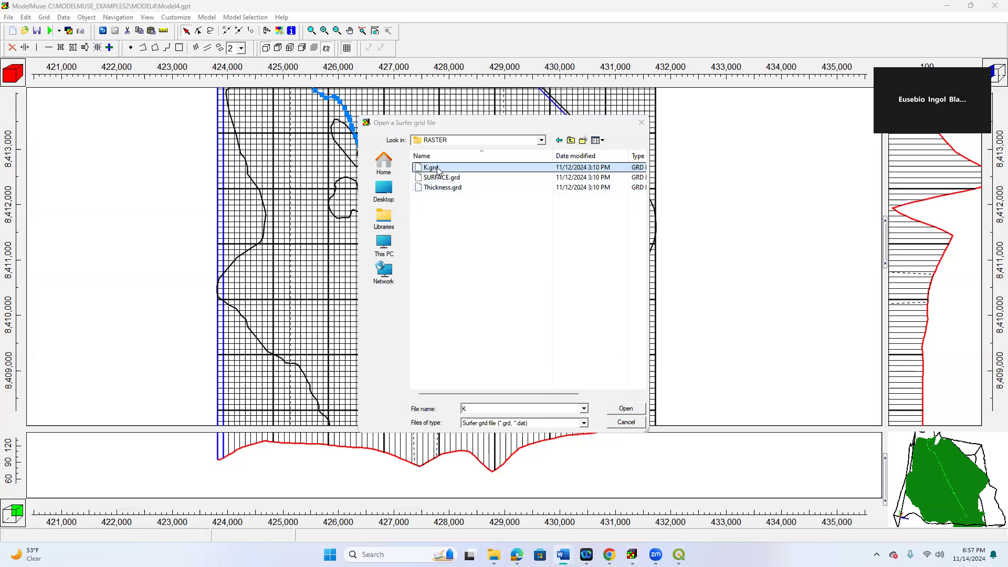
{"action": "left_click", "coordinate": [450, 167]}
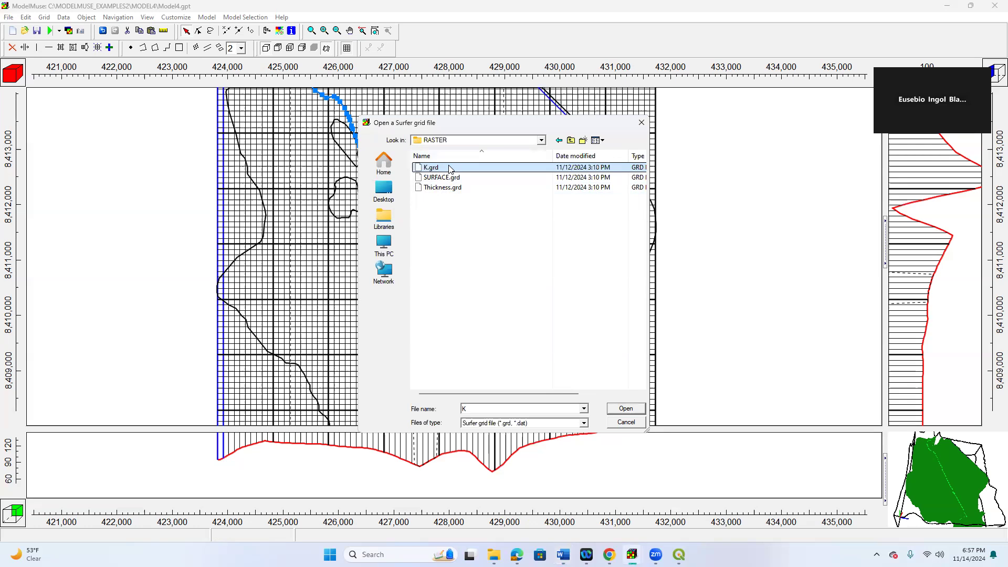
{"action": "left_click", "coordinate": [621, 409]}
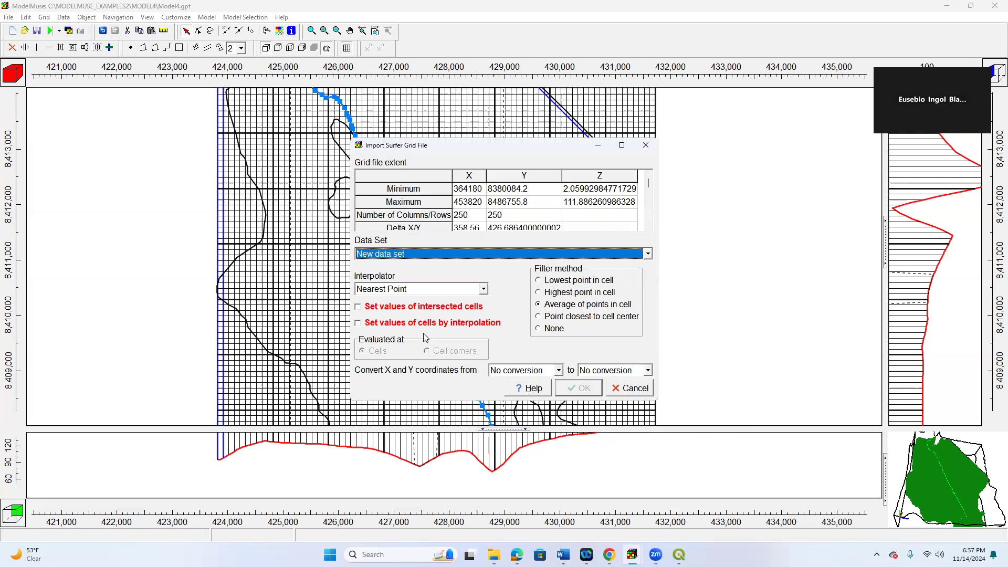
Step: Import the K grid as a new data set, setting values of intersected cells and by interpolation with the Triangle Interp. interpolator
{"action": "left_click", "coordinate": [359, 308]}
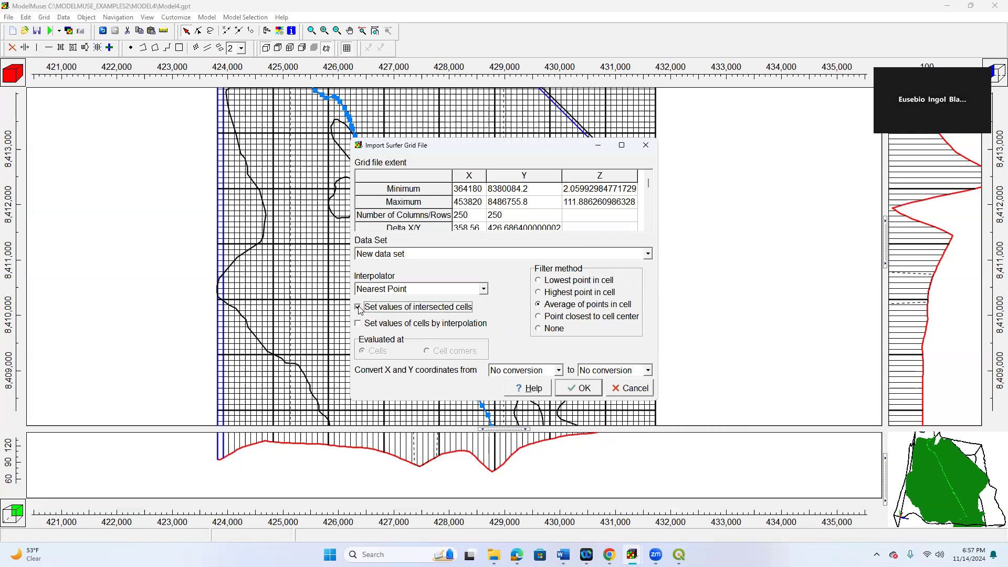
{"action": "left_click", "coordinate": [359, 324]}
{"action": "left_click", "coordinate": [484, 290]}
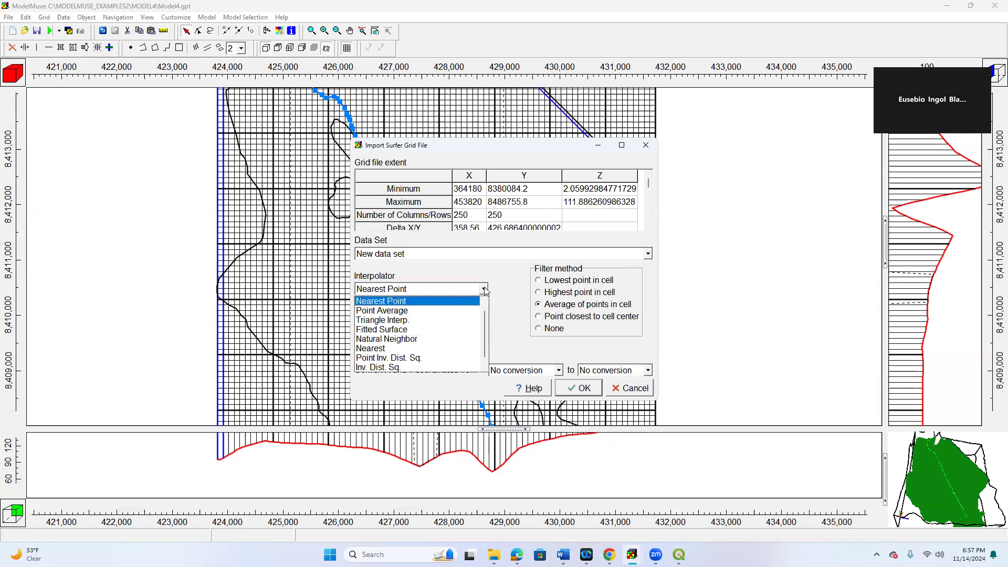
{"action": "left_click", "coordinate": [411, 321]}
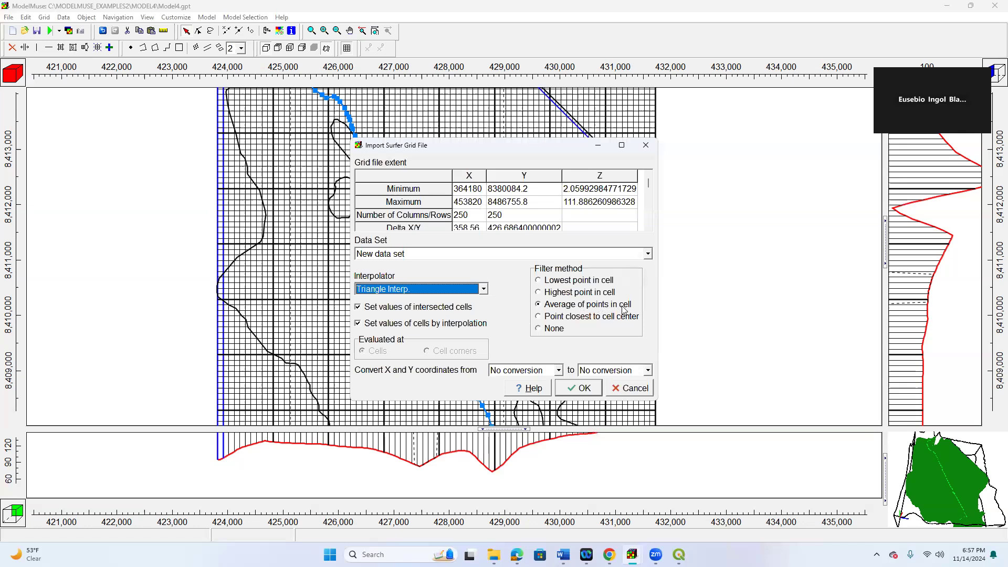
{"action": "left_click", "coordinate": [574, 391]}
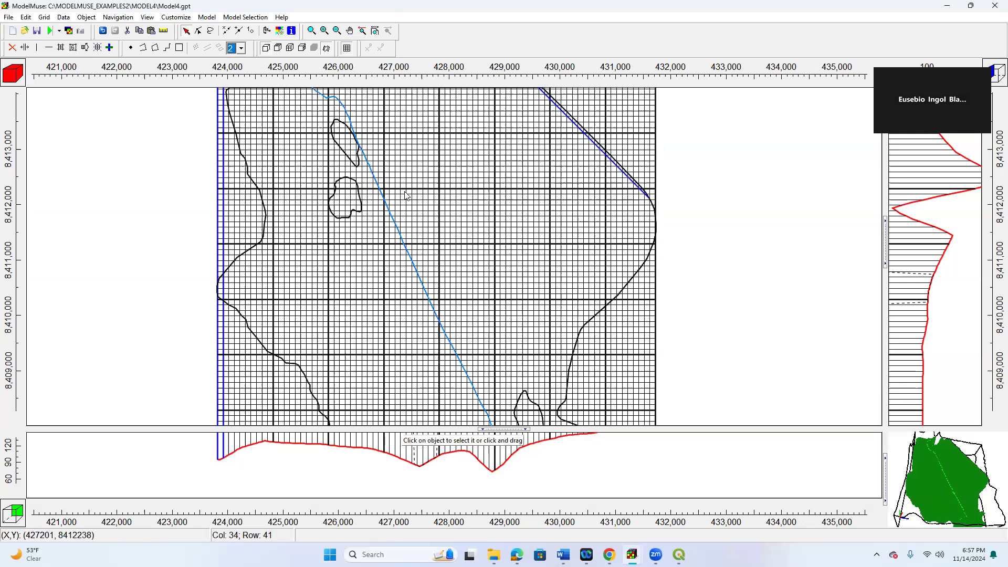
Step: Color the grid by the required hydrology data set Kx
{"action": "scroll", "coordinate": [406, 196], "scroll_direction": "down", "scroll_amount": 2}
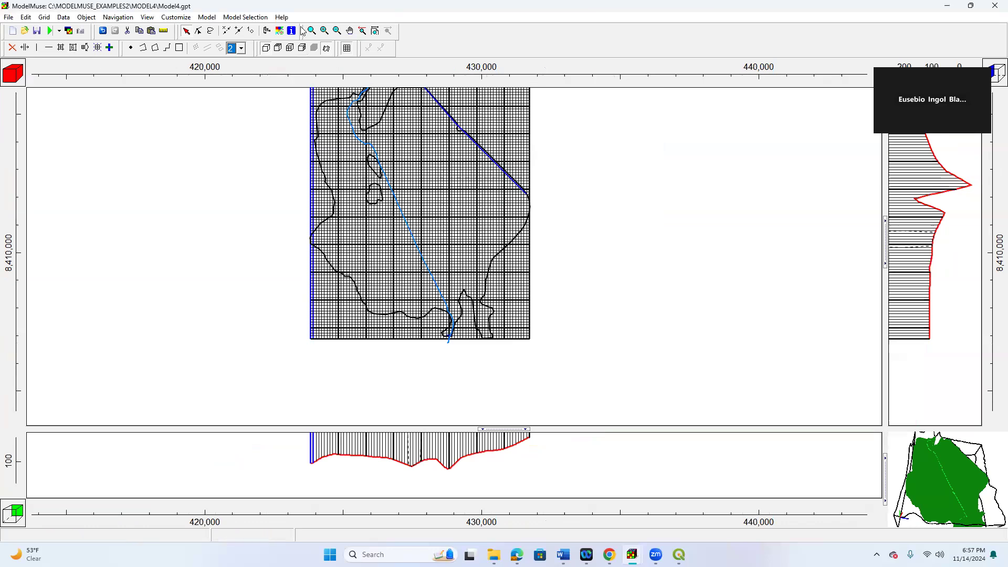
{"action": "left_click", "coordinate": [279, 31]}
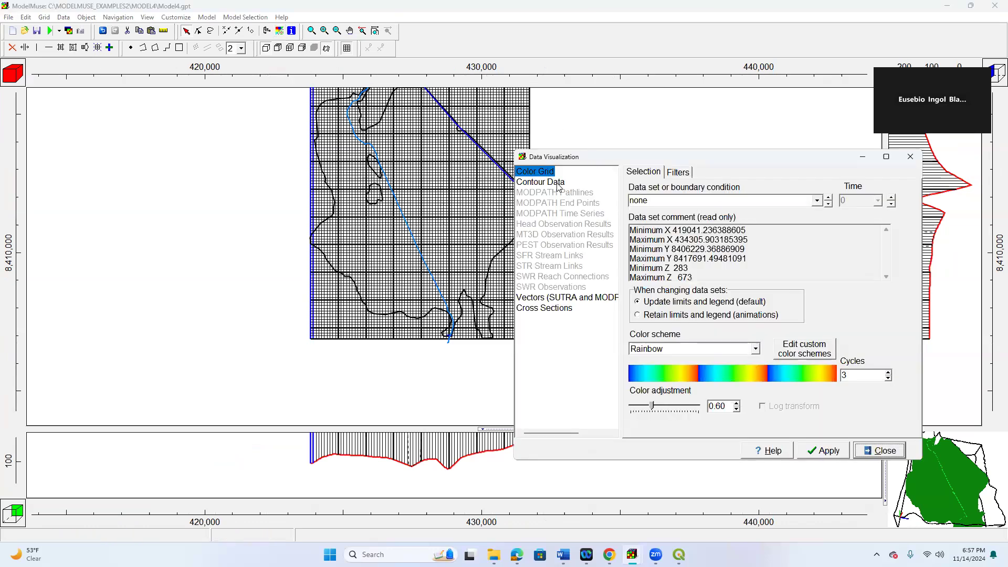
{"action": "left_click", "coordinate": [816, 201]}
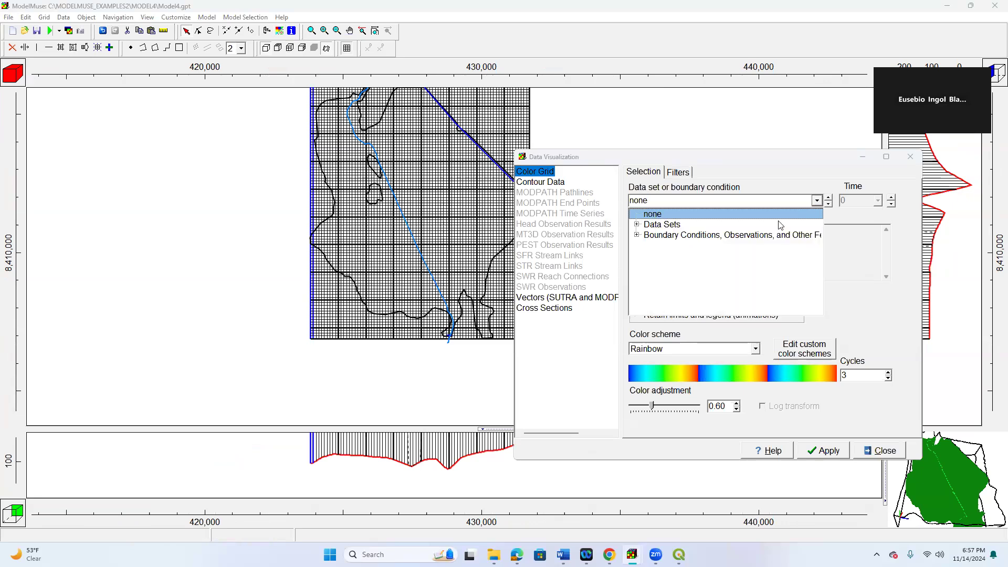
{"action": "left_click", "coordinate": [638, 224]}
{"action": "left_click", "coordinate": [647, 235]}
{"action": "left_click", "coordinate": [655, 247]}
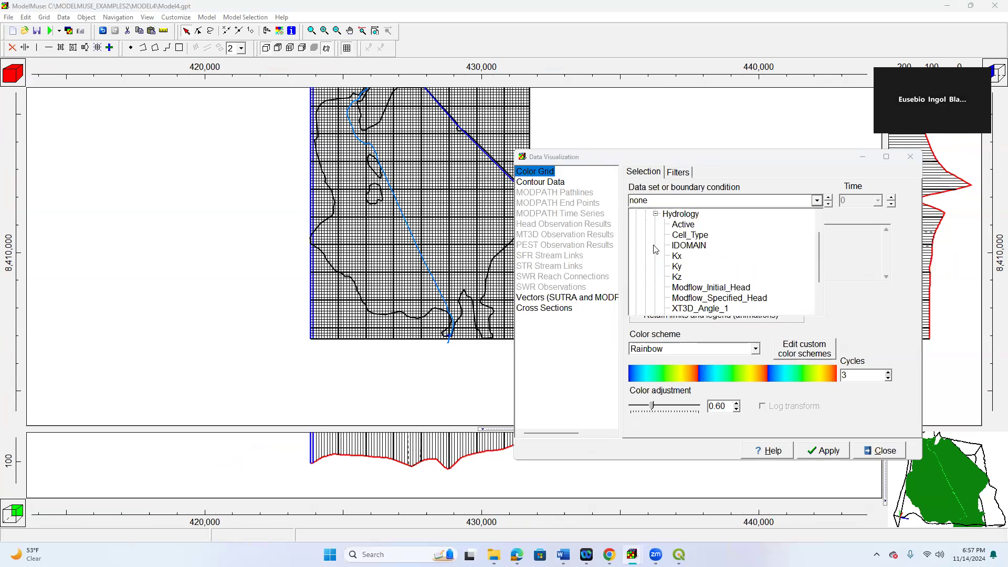
{"action": "left_click", "coordinate": [677, 257]}
{"action": "left_click", "coordinate": [828, 452]}
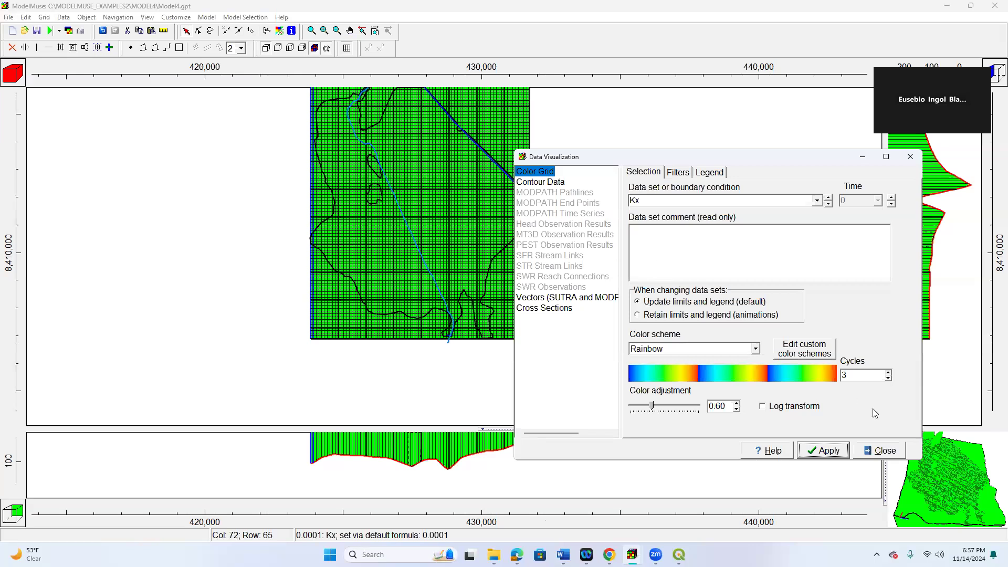
{"action": "left_click", "coordinate": [880, 451]}
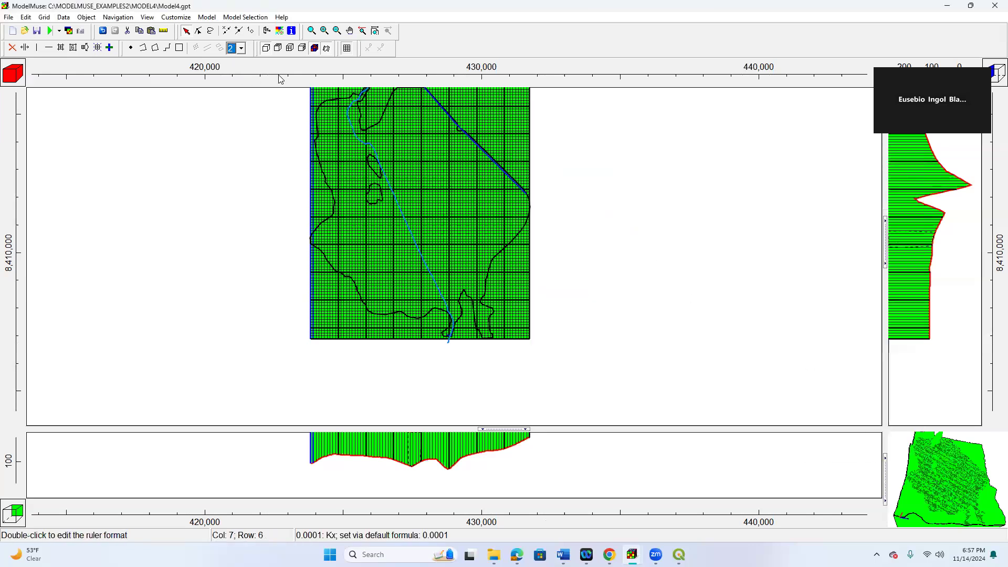
Step: Remove the Kx coloring from the grid by setting the displayed data set to none
{"action": "left_click", "coordinate": [281, 32]}
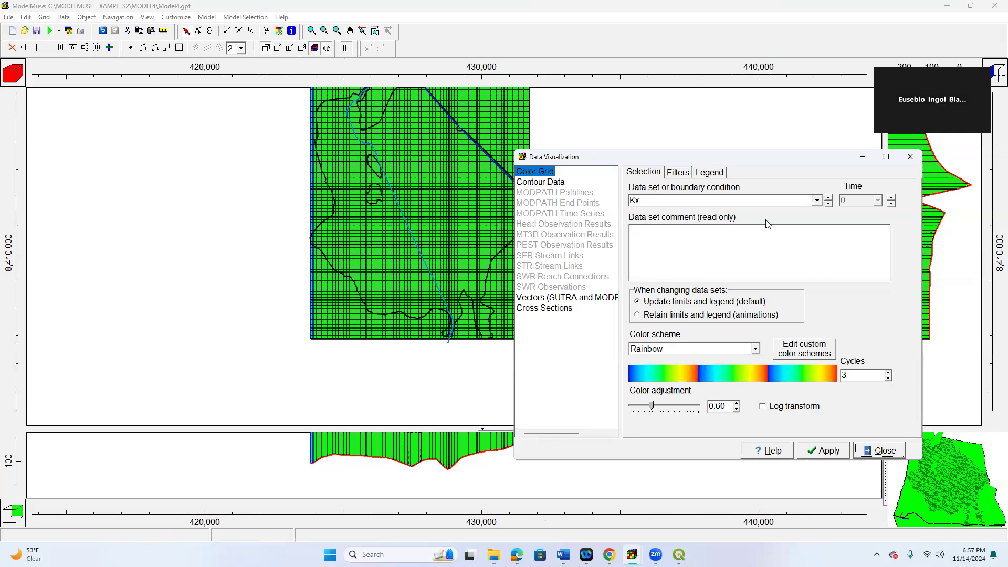
{"action": "left_click", "coordinate": [815, 200]}
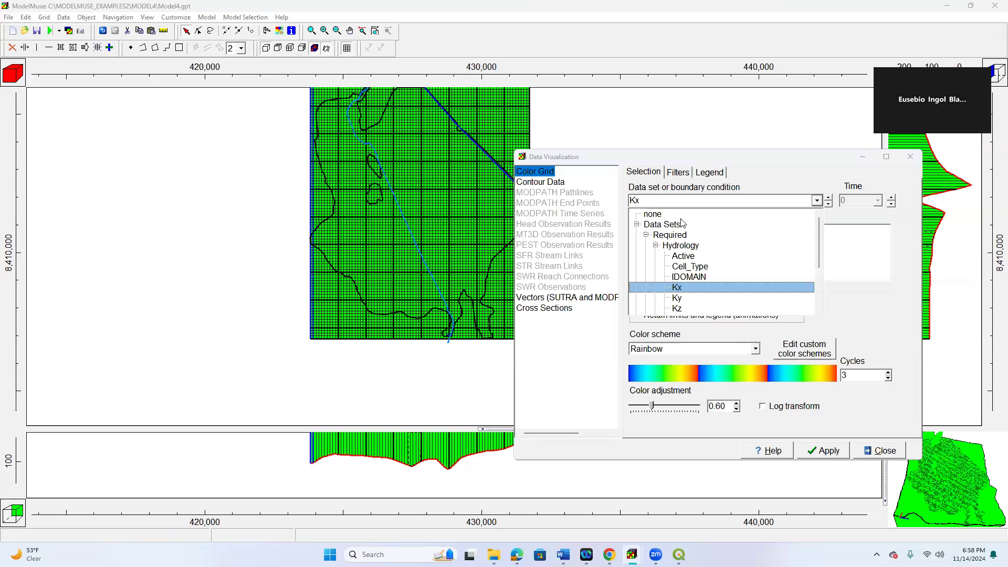
{"action": "left_click", "coordinate": [653, 214]}
{"action": "left_click", "coordinate": [835, 455]}
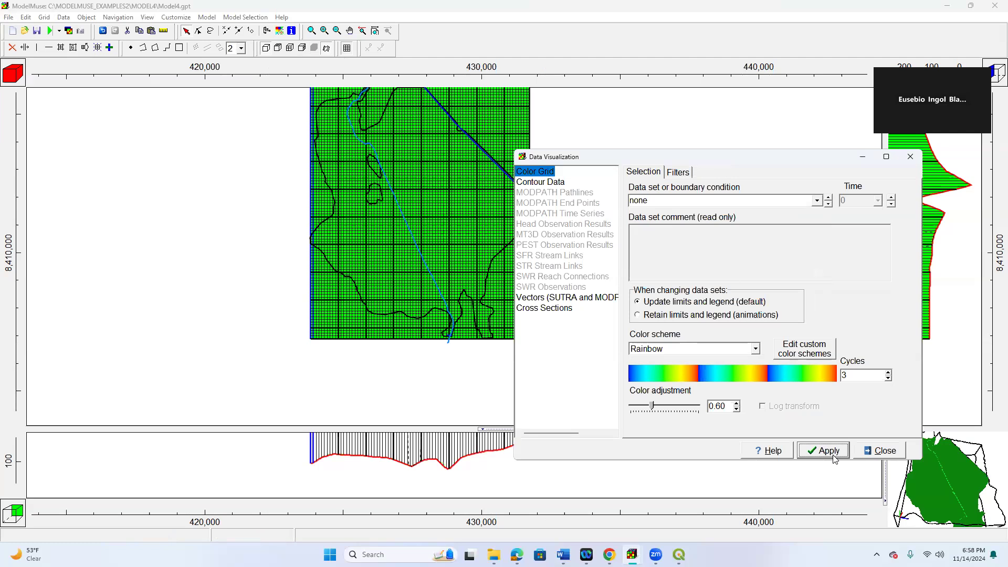
{"action": "left_click", "coordinate": [885, 451]}
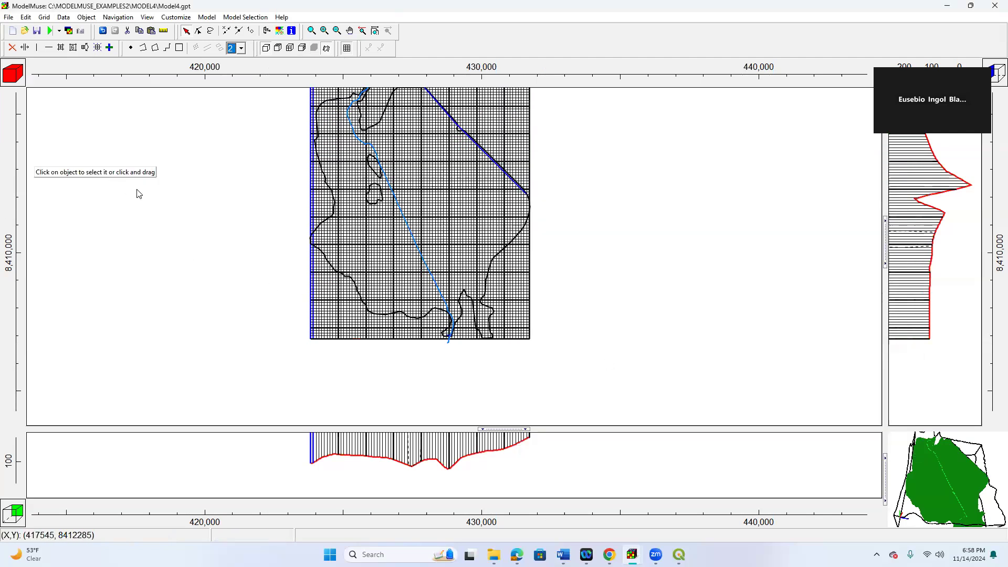
Step: Open the data set definitions and clear the default formula of the Kx hydrology data set
{"action": "left_click", "coordinate": [63, 17]}
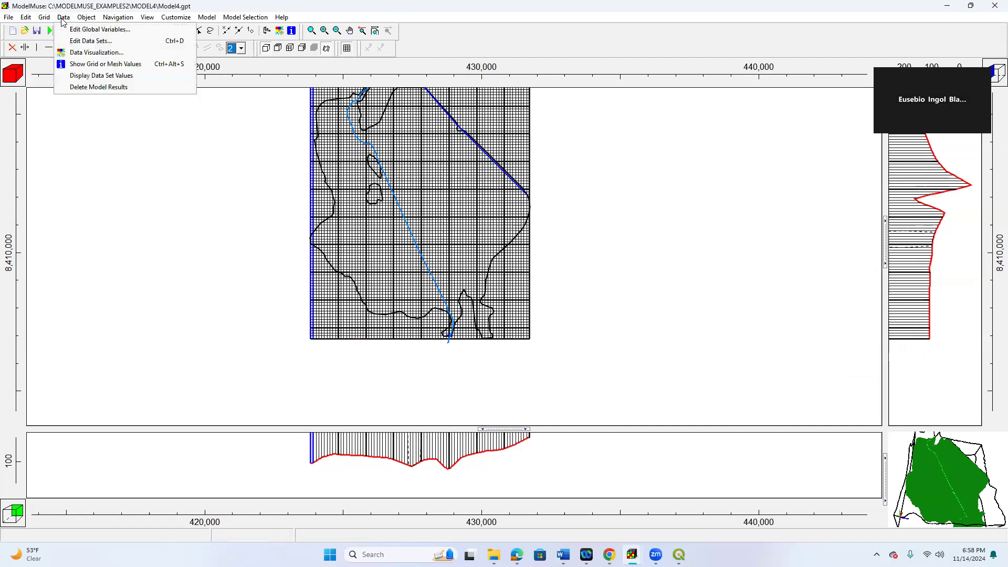
{"action": "left_click", "coordinate": [75, 46]}
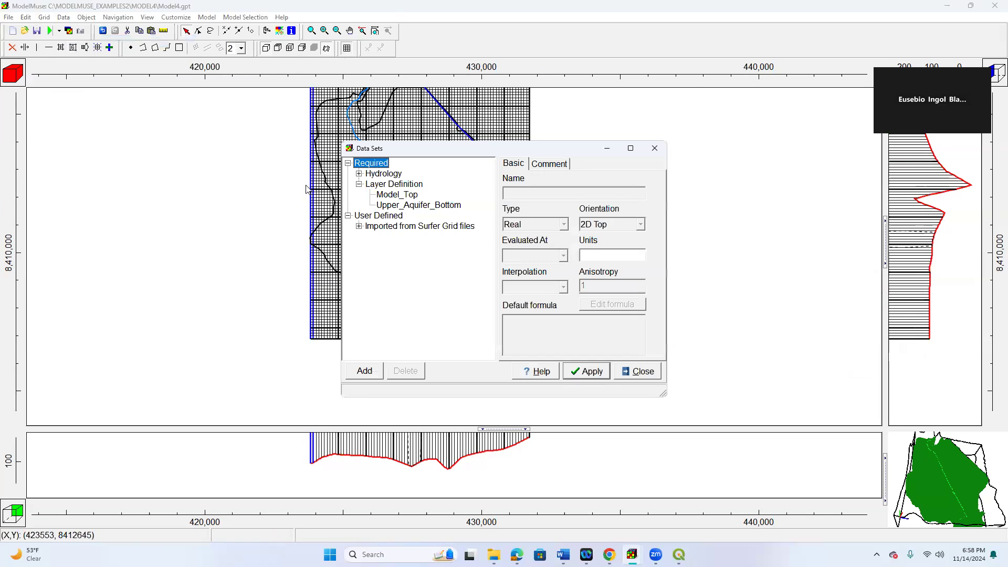
{"action": "left_click", "coordinate": [359, 175]}
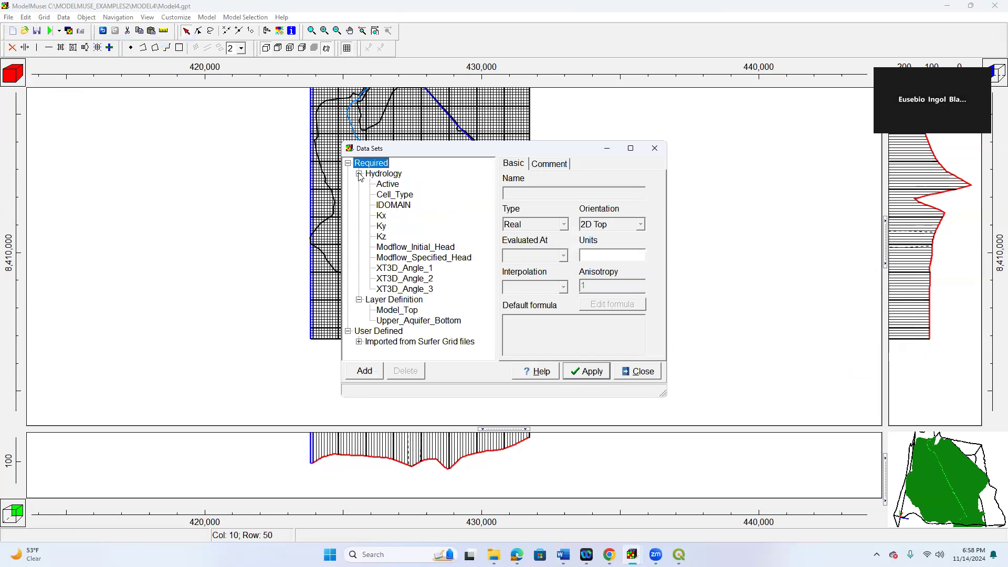
{"action": "left_click", "coordinate": [381, 215]}
{"action": "left_click_drag", "start_coordinate": [606, 325], "coordinate": [489, 324]}
{"action": "key", "text": "Delete"}
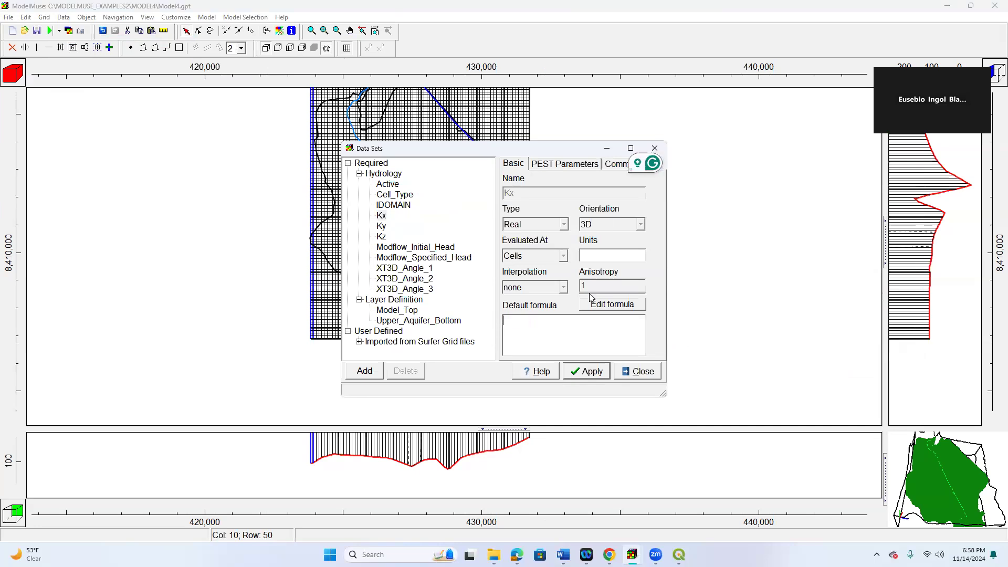
Step: Build the Kx default formula from the imported Surfer data set K_Grd_Z and apply it
{"action": "left_click", "coordinate": [614, 306]}
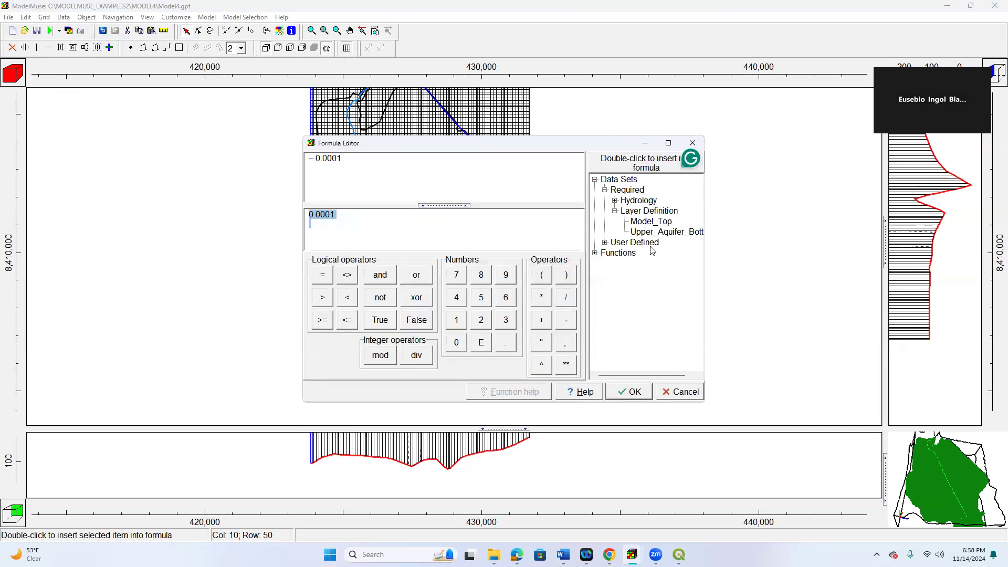
{"action": "left_click", "coordinate": [605, 243]}
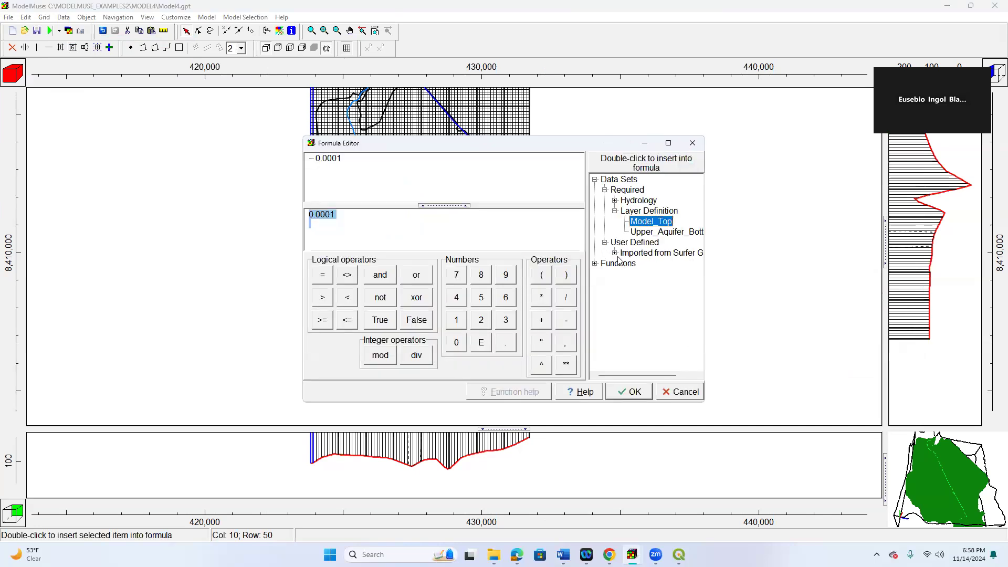
{"action": "left_click", "coordinate": [615, 254]}
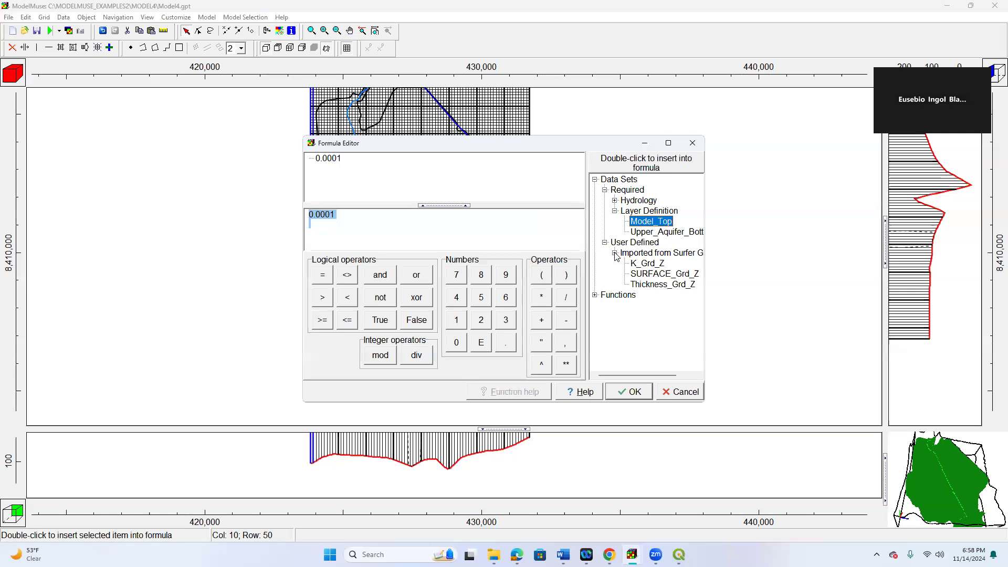
{"action": "left_click", "coordinate": [638, 265]}
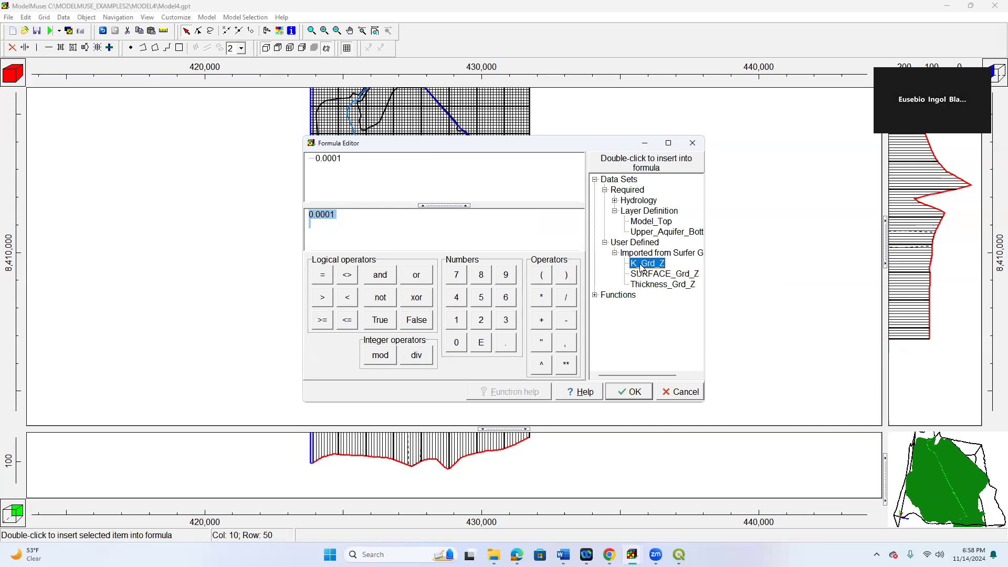
{"action": "double_click", "coordinate": [641, 266]}
{"action": "left_click", "coordinate": [631, 393]}
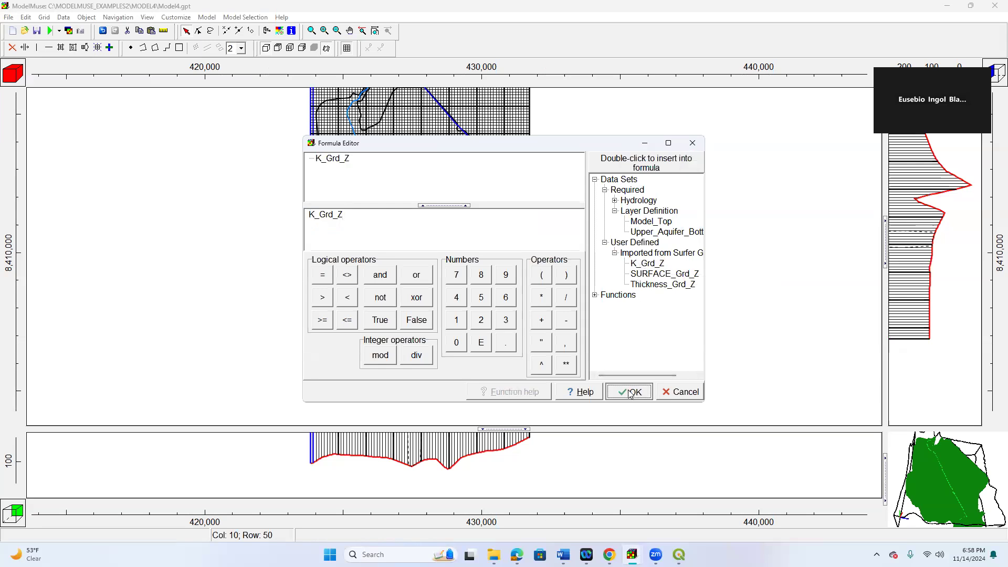
{"action": "left_click", "coordinate": [595, 374]}
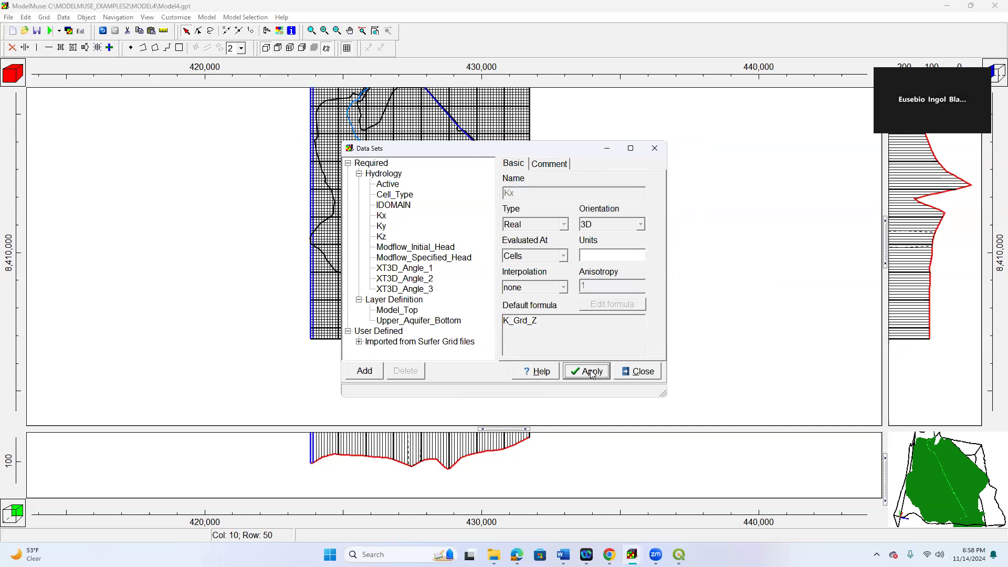
Step: Check the default formula of Kx and reapply the data set definitions
{"action": "left_click", "coordinate": [382, 216]}
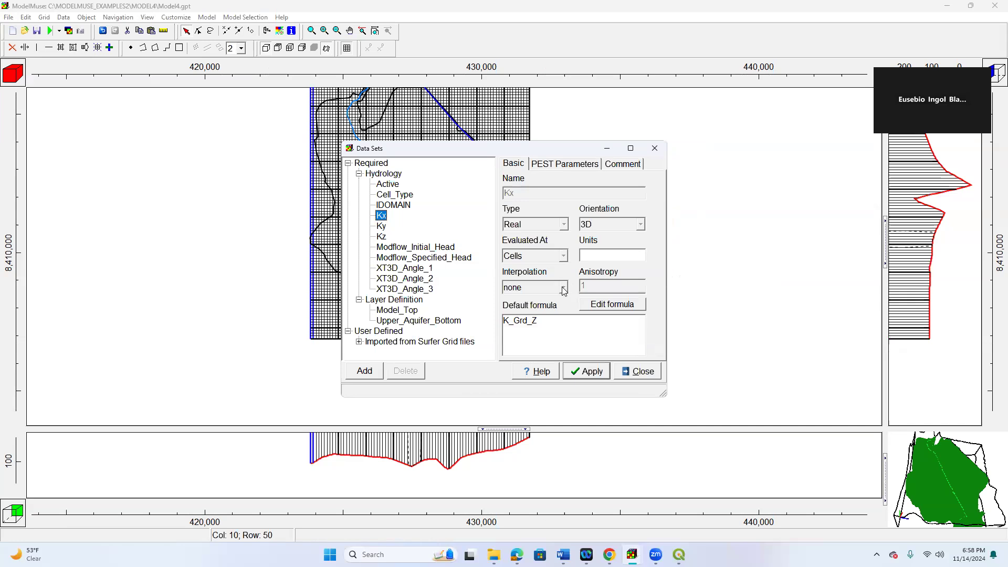
{"action": "left_click", "coordinate": [536, 322]}
{"action": "left_click", "coordinate": [381, 216]}
{"action": "left_click", "coordinate": [581, 372]}
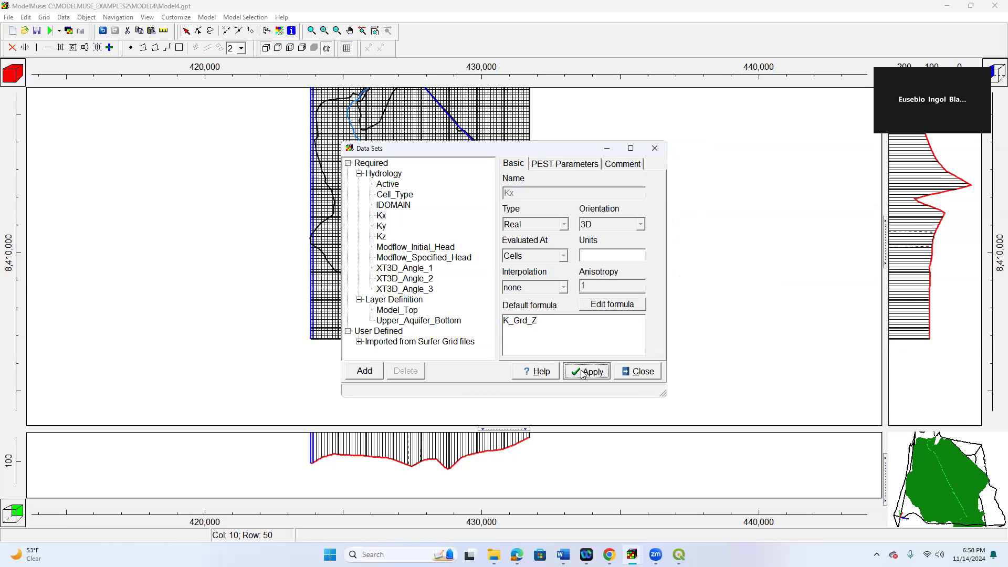
Step: Close the data set definitions and color the grid by the Kx hydrology data set
{"action": "left_click", "coordinate": [641, 373]}
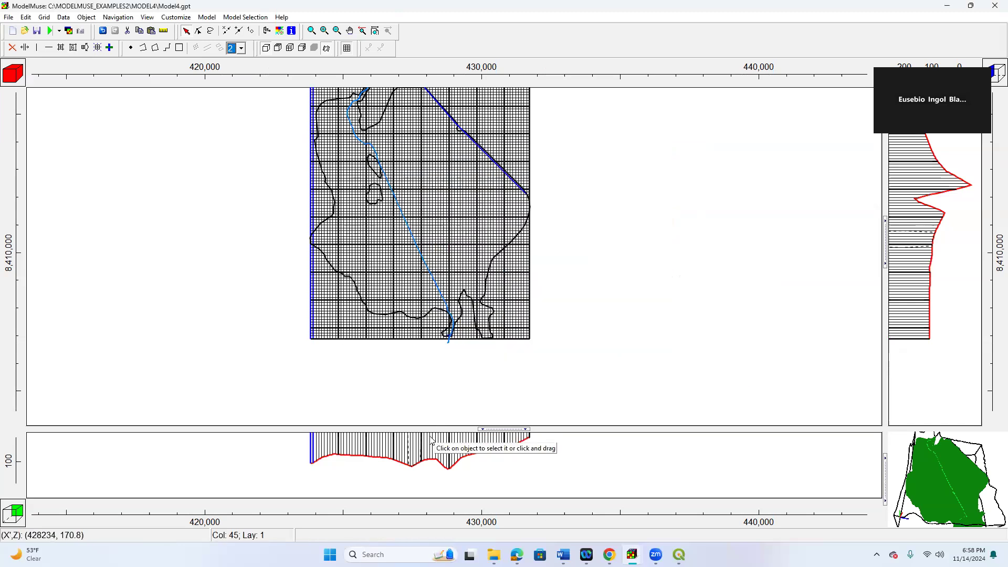
{"action": "left_click", "coordinate": [279, 30]}
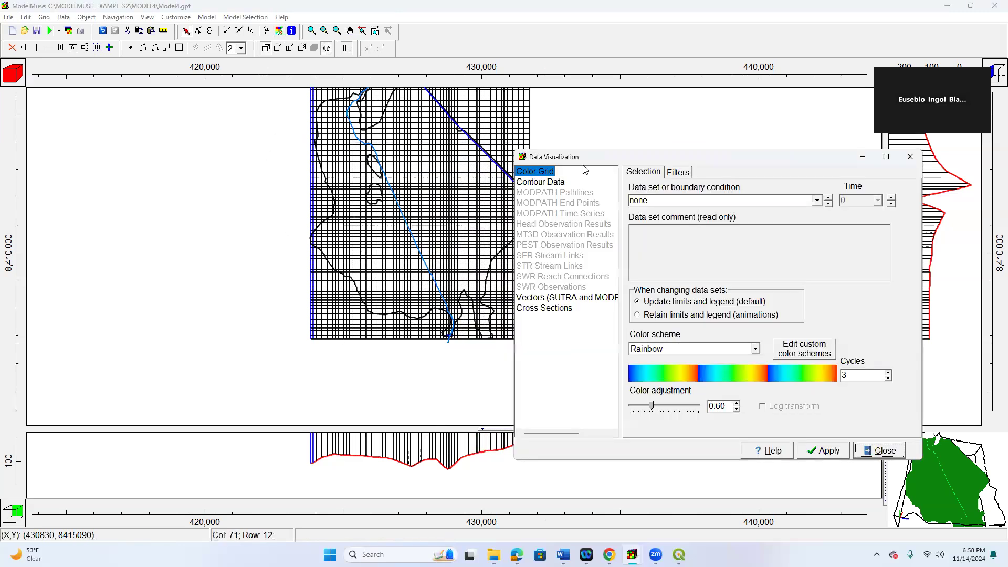
{"action": "left_click", "coordinate": [817, 202]}
{"action": "left_click", "coordinate": [637, 225]}
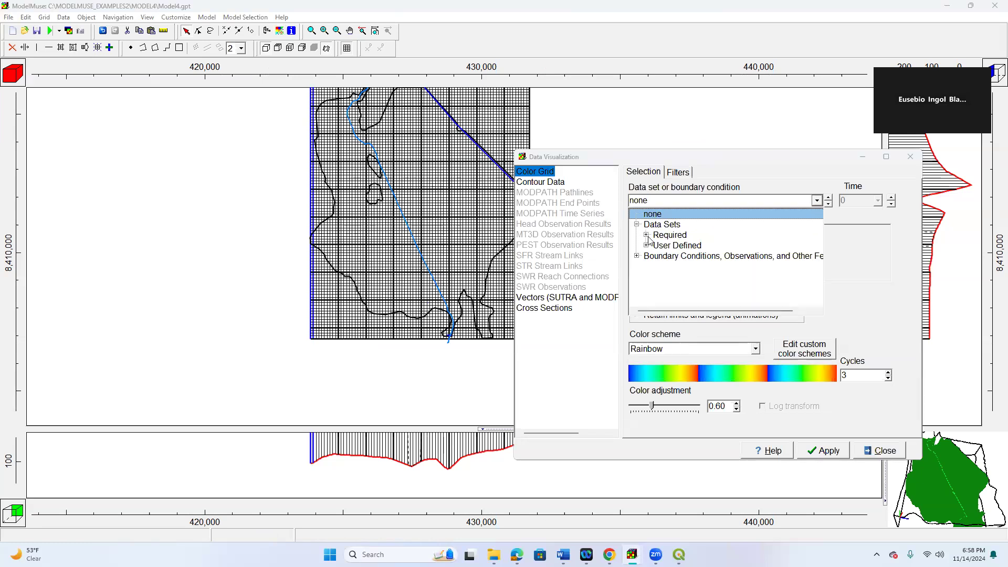
{"action": "left_click", "coordinate": [647, 235]}
{"action": "left_click", "coordinate": [657, 248]}
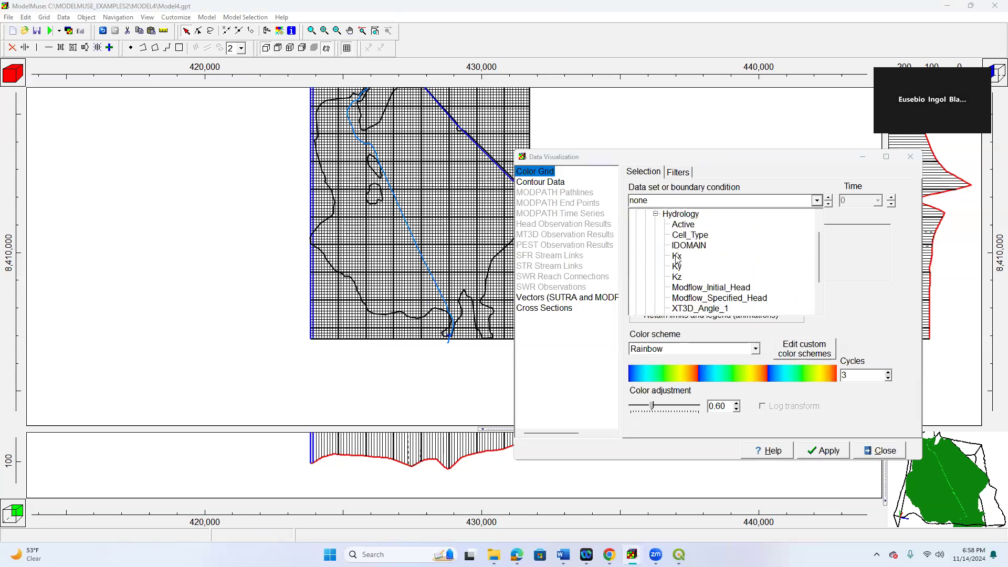
{"action": "left_click", "coordinate": [676, 257]}
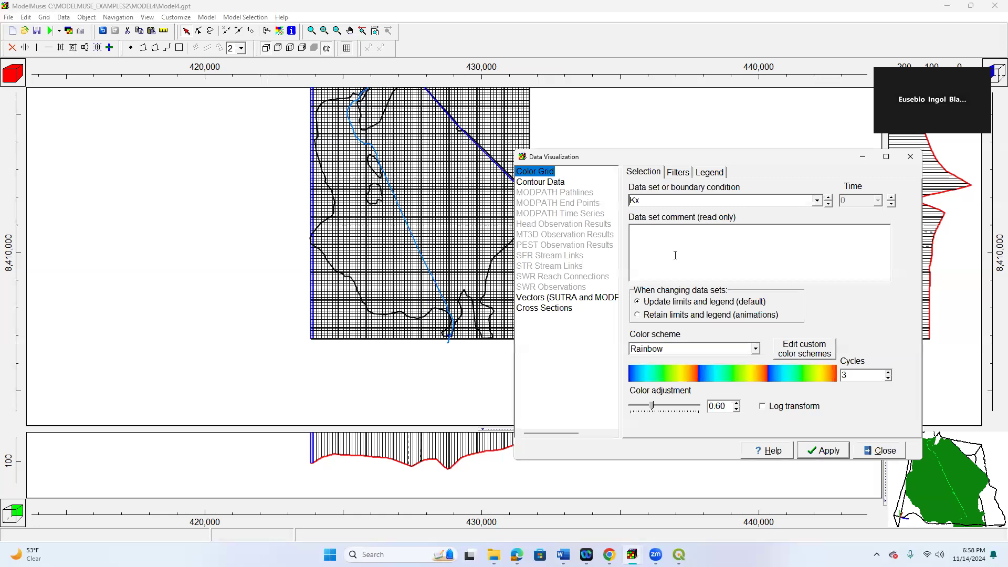
{"action": "left_click", "coordinate": [833, 453]}
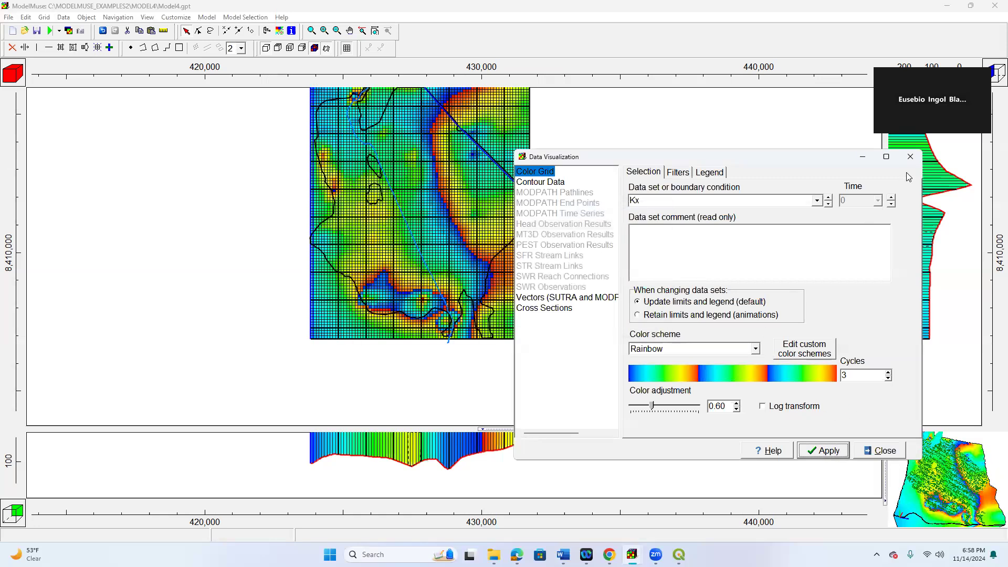
{"action": "left_click", "coordinate": [905, 159]}
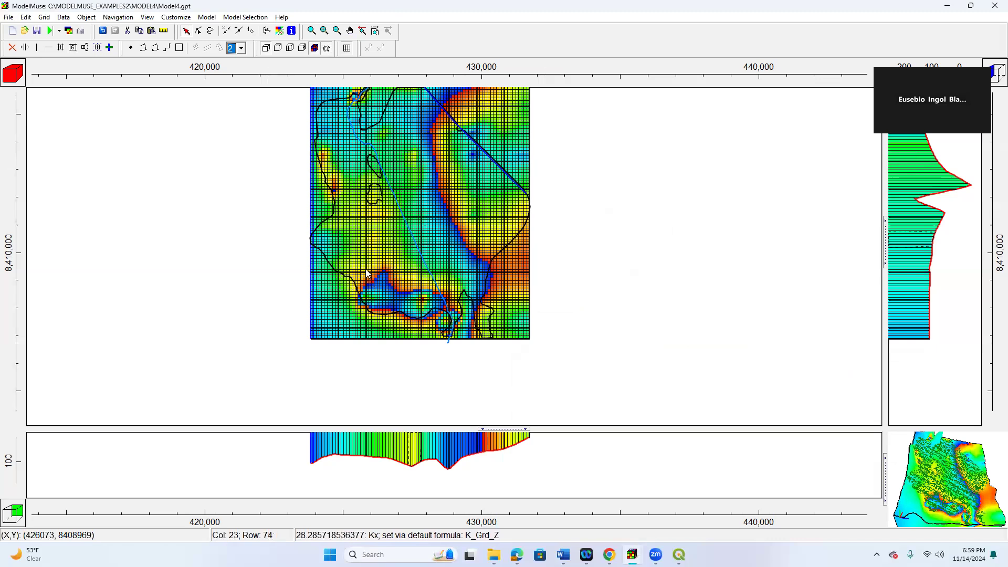
Step: Multiply the Kx default formula by 10 so it reads K_Grd_Z*10, and apply it
{"action": "left_click", "coordinate": [64, 17]}
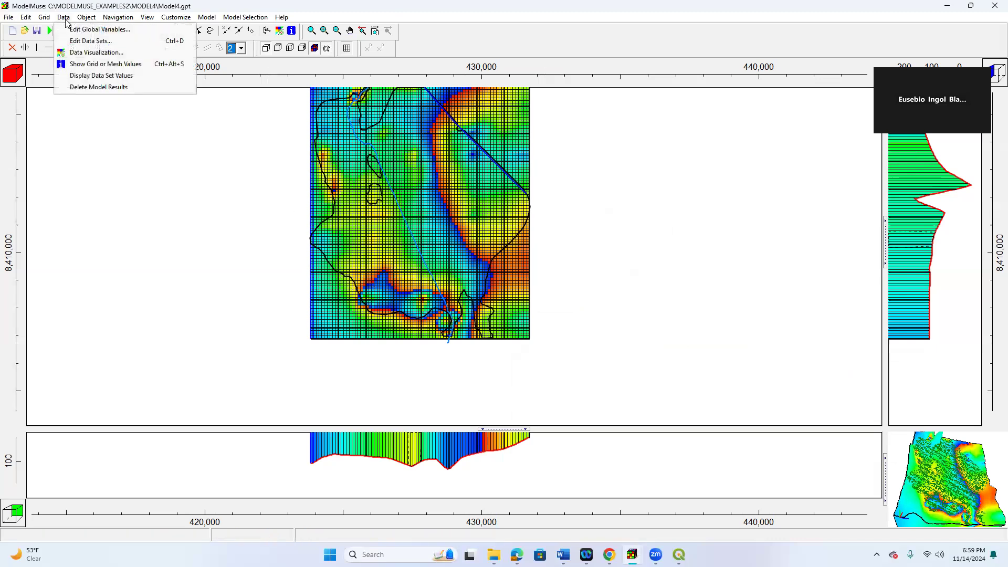
{"action": "left_click", "coordinate": [87, 41]}
{"action": "left_click", "coordinate": [546, 325]}
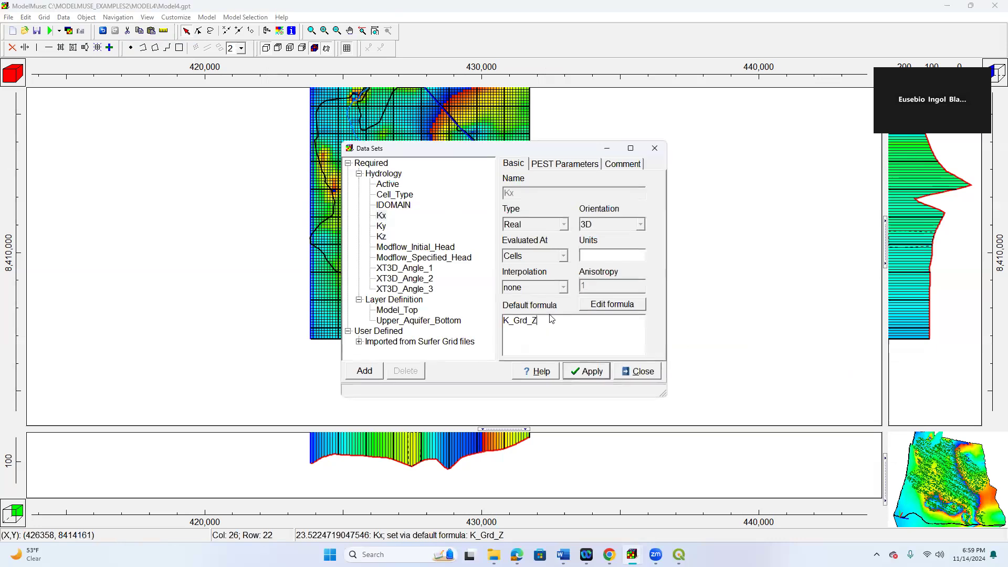
{"action": "type", "text": "*10"}
{"action": "left_click", "coordinate": [598, 371]}
{"action": "left_click", "coordinate": [640, 372]}
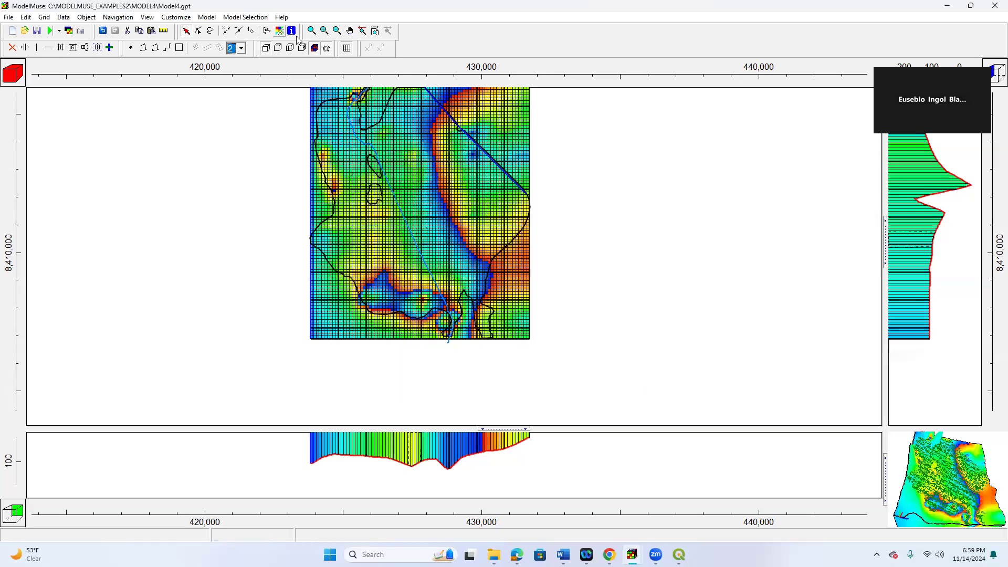
Step: Reapply the grid coloring for the updated Kx data set and enlarge the front cross-section view
{"action": "left_click", "coordinate": [280, 30]}
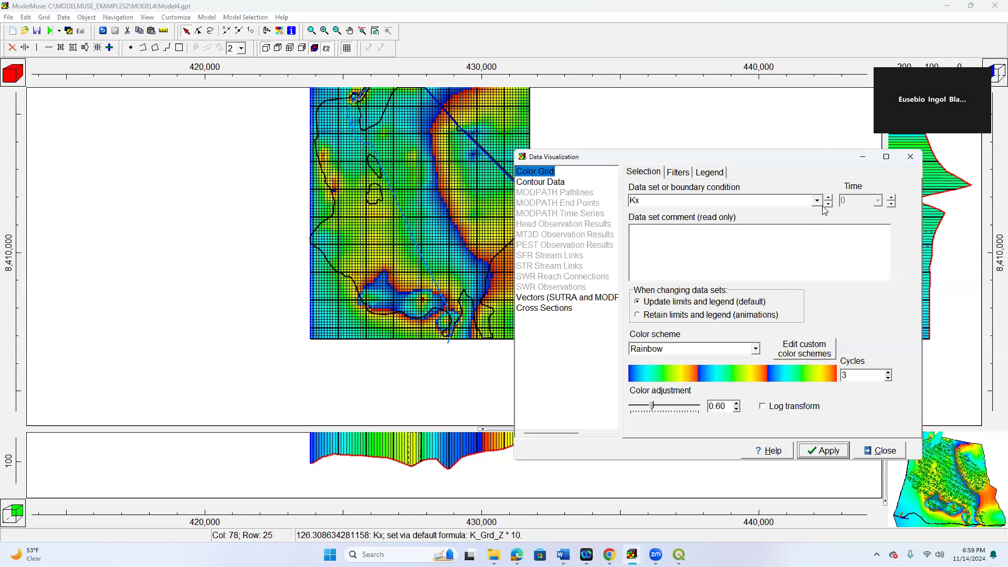
{"action": "left_click", "coordinate": [828, 452]}
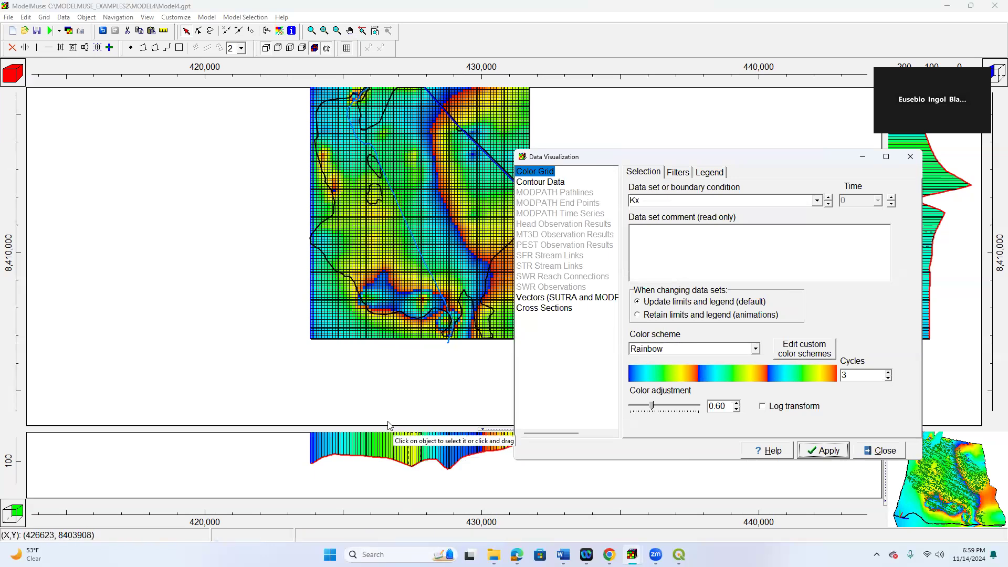
{"action": "left_click_drag", "start_coordinate": [389, 426], "coordinate": [388, 388]}
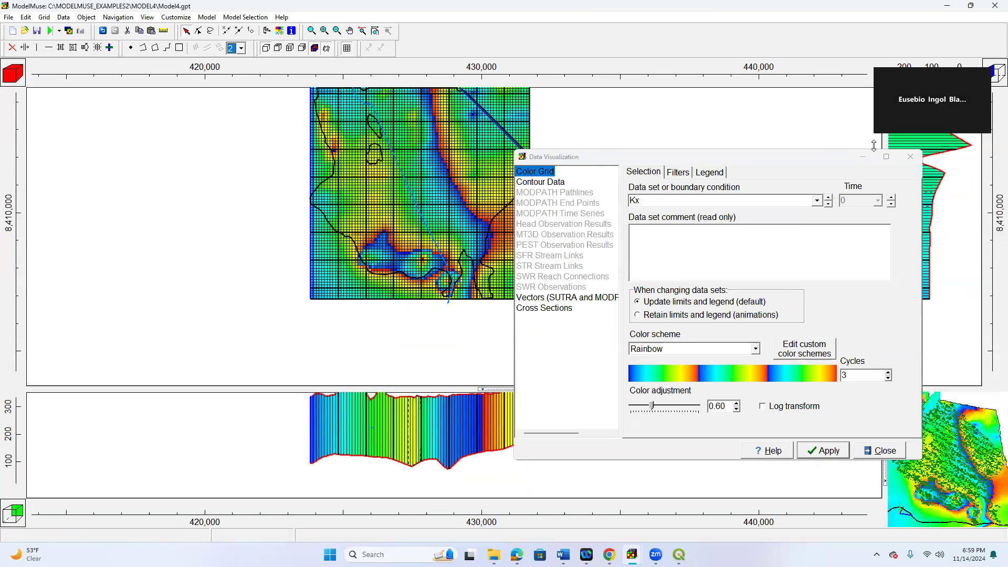
{"action": "left_click", "coordinate": [911, 157]}
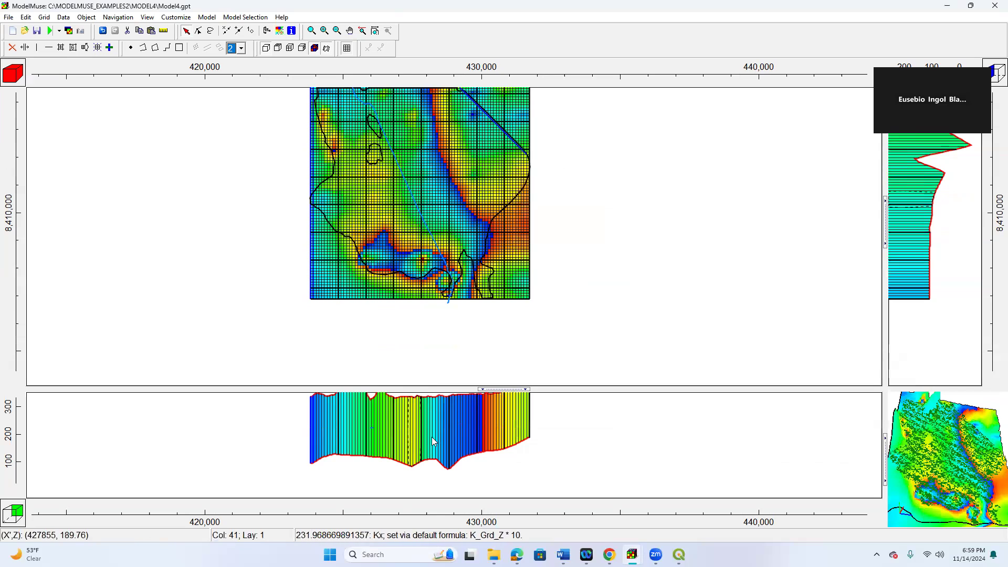
Step: Widen the side and 3D views, rotate the 3D model, and enlarge the front view further to inspect Kx
{"action": "left_click_drag", "start_coordinate": [937, 478], "coordinate": [937, 477]}
{"action": "left_click_drag", "start_coordinate": [886, 425], "coordinate": [755, 426]}
{"action": "left_click_drag", "start_coordinate": [867, 477], "coordinate": [930, 462]}
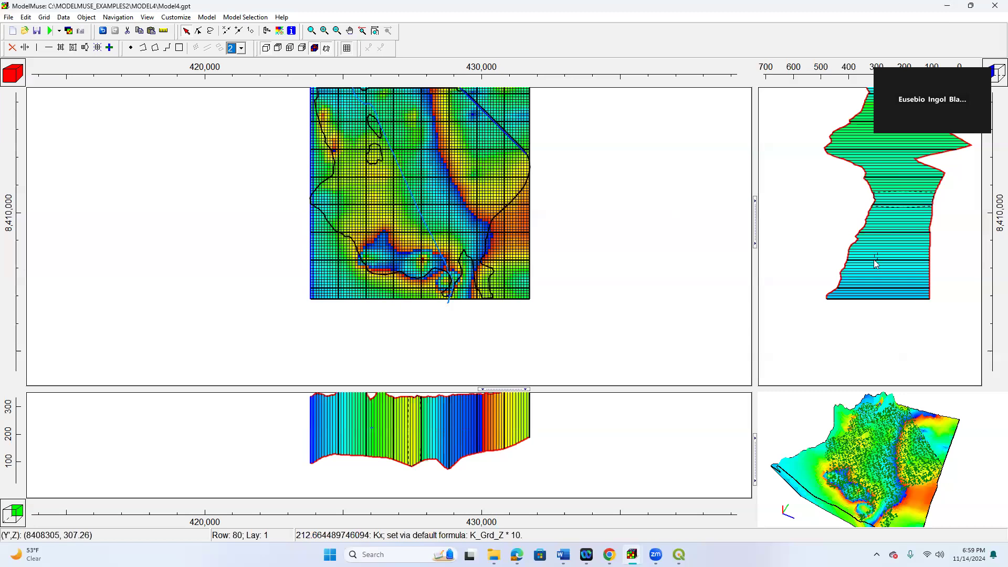
{"action": "left_click_drag", "start_coordinate": [261, 389], "coordinate": [265, 350]}
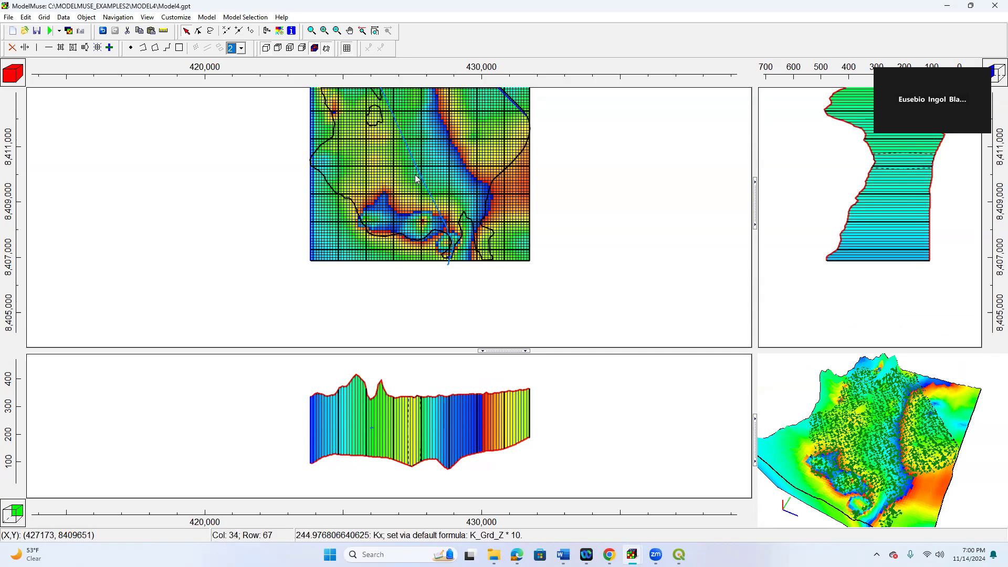
Step: Examine the Kx distribution over the grid in plan view, up close and across the whole model extent
{"action": "scroll", "coordinate": [418, 175], "scroll_direction": "down", "scroll_amount": 1}
{"action": "scroll", "coordinate": [415, 175], "scroll_direction": "up", "scroll_amount": 2}
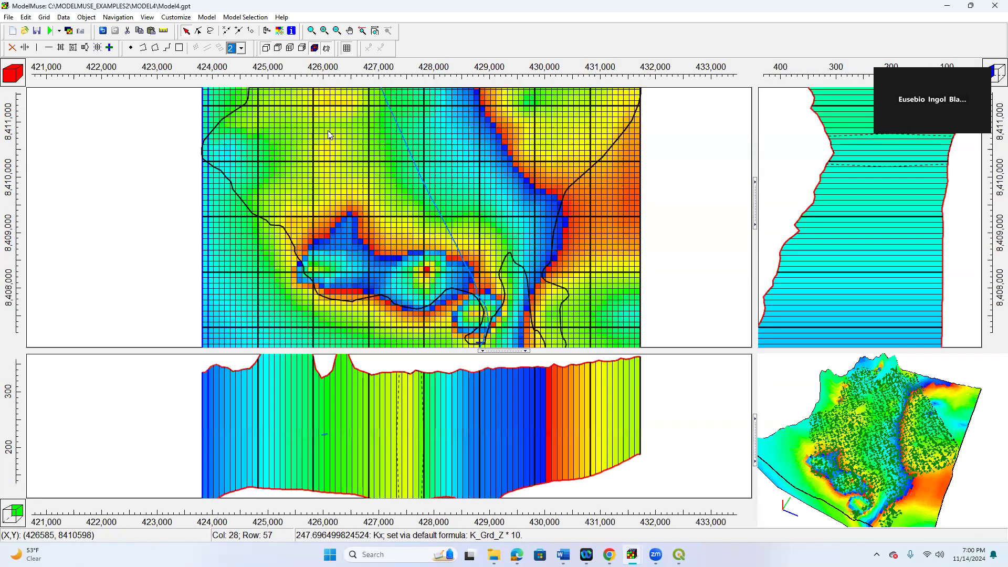
{"action": "left_click", "coordinate": [350, 30]}
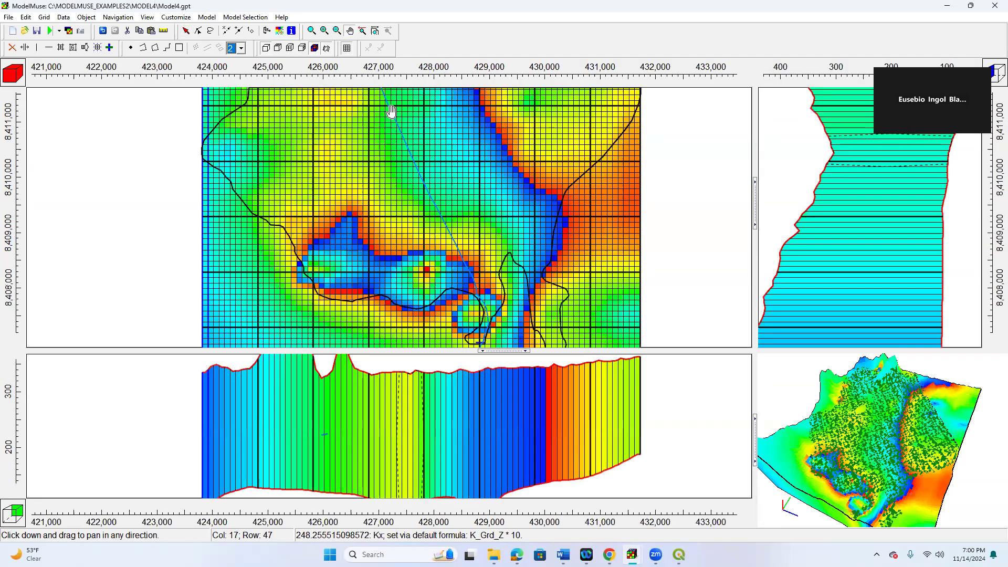
{"action": "left_click_drag", "start_coordinate": [357, 172], "coordinate": [348, 180]}
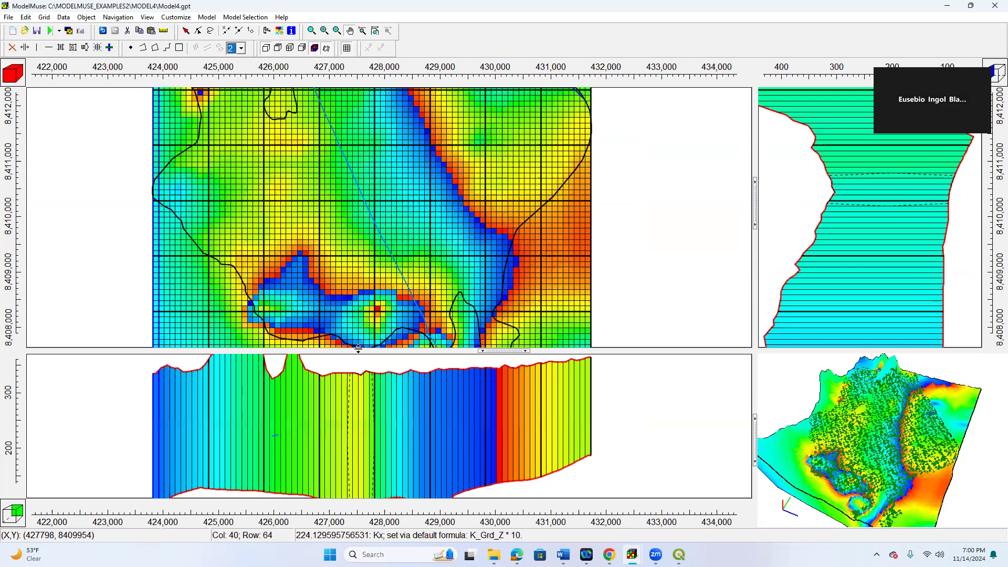
{"action": "left_click_drag", "start_coordinate": [359, 353], "coordinate": [360, 395]}
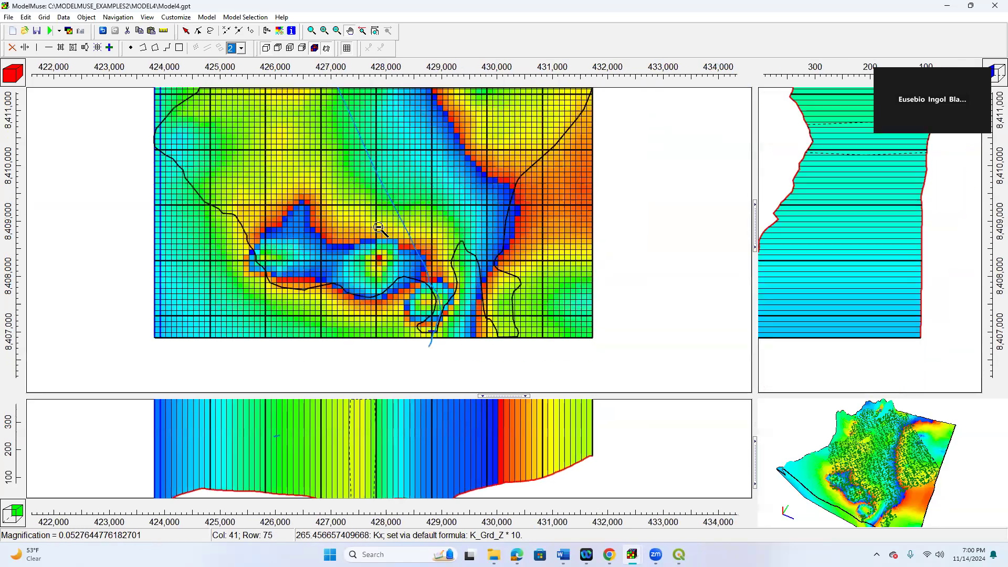
{"action": "left_click", "coordinate": [373, 193]}
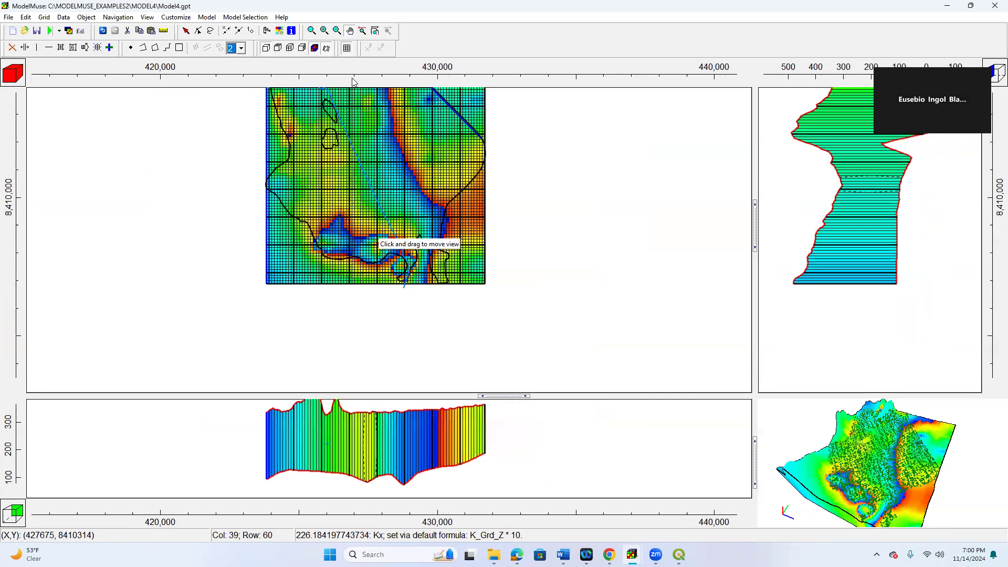
{"action": "left_click", "coordinate": [350, 31]}
{"action": "left_click_drag", "start_coordinate": [373, 135], "coordinate": [347, 169]}
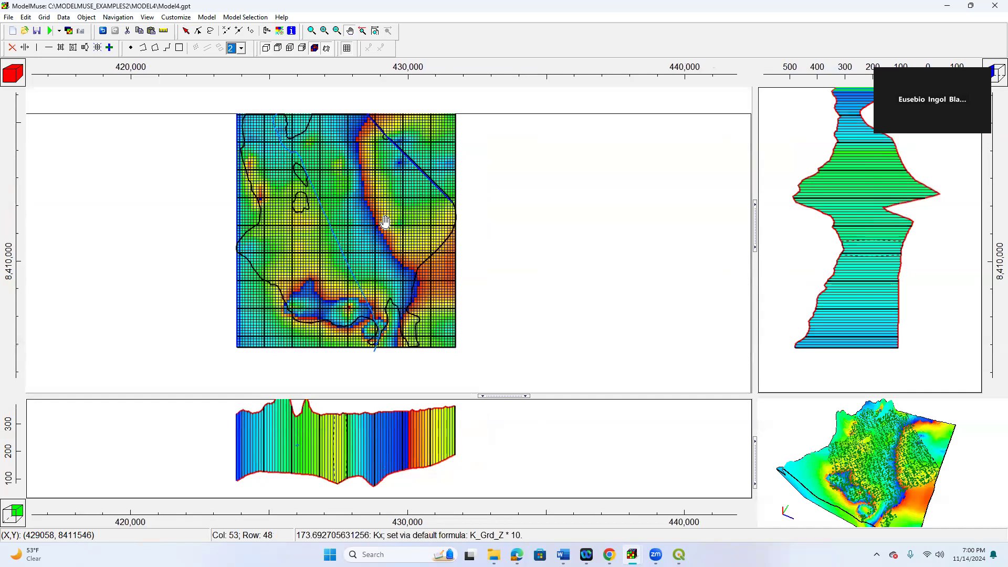
{"action": "left_click_drag", "start_coordinate": [360, 225], "coordinate": [364, 235]}
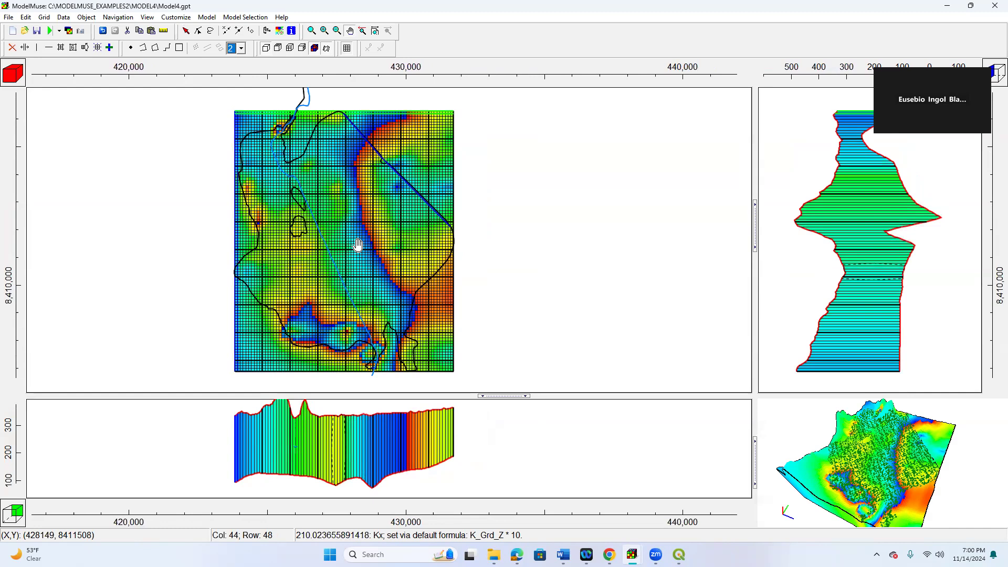
Step: Save the MODFLOW input files as Model4 in the MODEL4 folder, run MODFLOW 6, and close the run monitor
{"action": "left_click", "coordinate": [50, 33]}
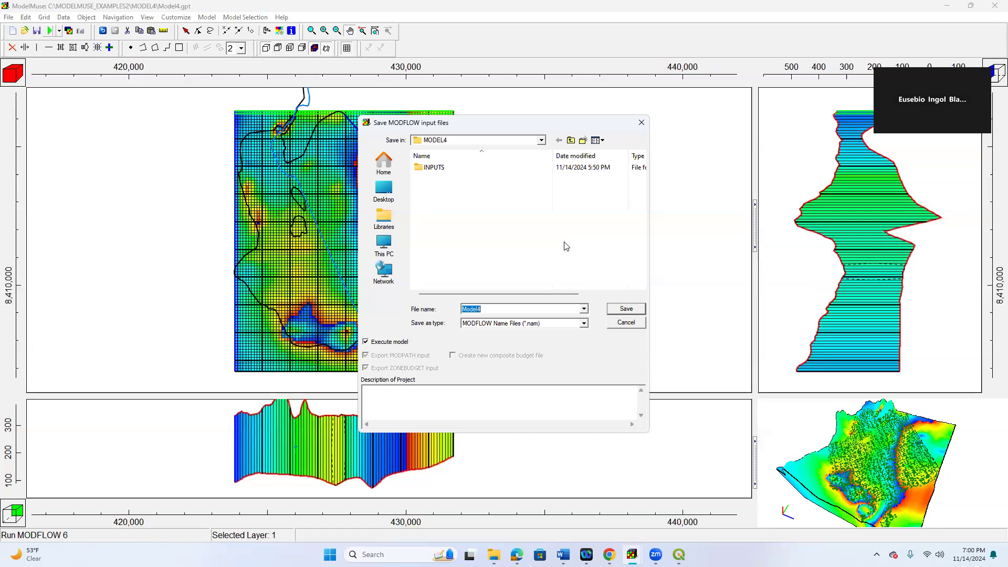
{"action": "left_click", "coordinate": [620, 310]}
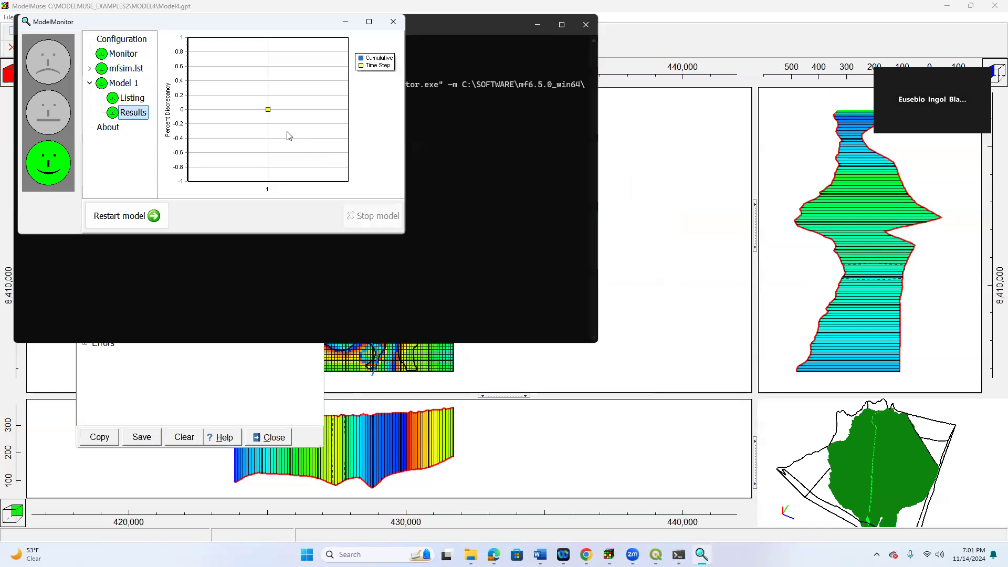
{"action": "left_click", "coordinate": [393, 22]}
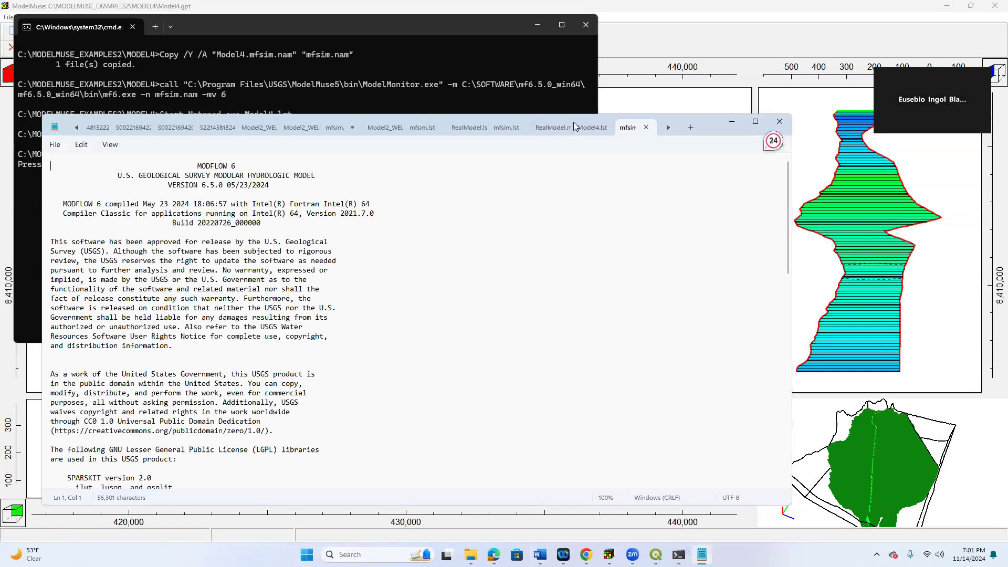
Step: Bring up the Model4.lst listing file and find the volume budget for the entire model
{"action": "left_click", "coordinate": [569, 129]}
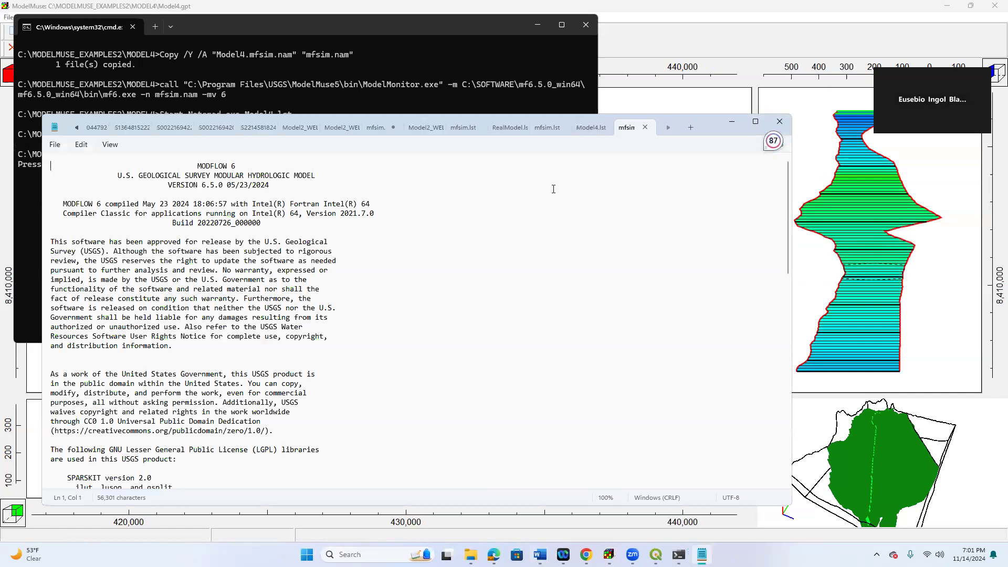
{"action": "left_click", "coordinate": [589, 128]}
{"action": "left_click_drag", "start_coordinate": [788, 164], "coordinate": [780, 477]}
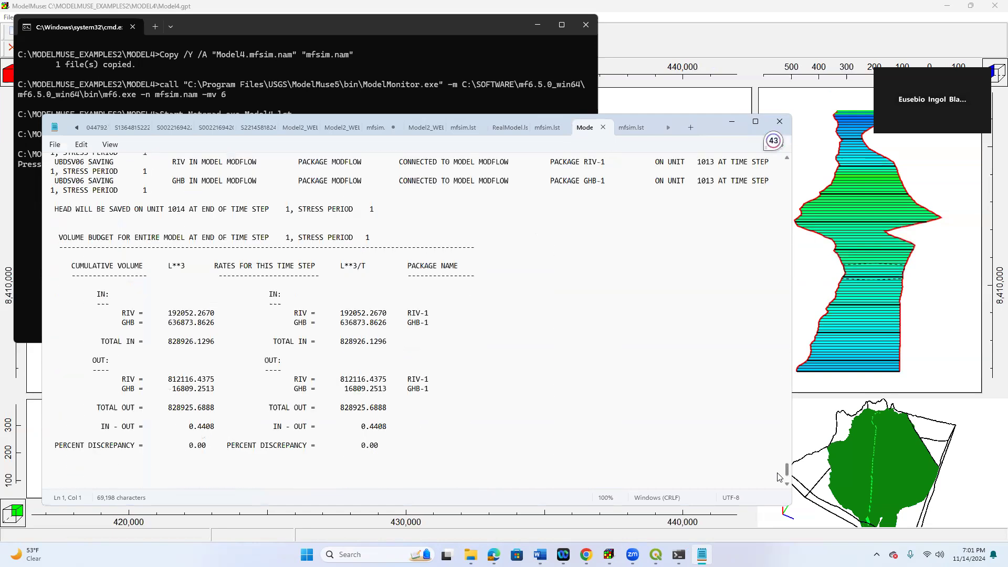
{"action": "scroll", "coordinate": [779, 477], "scroll_direction": "down", "scroll_amount": 1}
Step: Examine the RIV and GHB inflows and outflows, the totals, and the percent discrepancy in the volume budget
{"action": "left_click", "coordinate": [190, 423]}
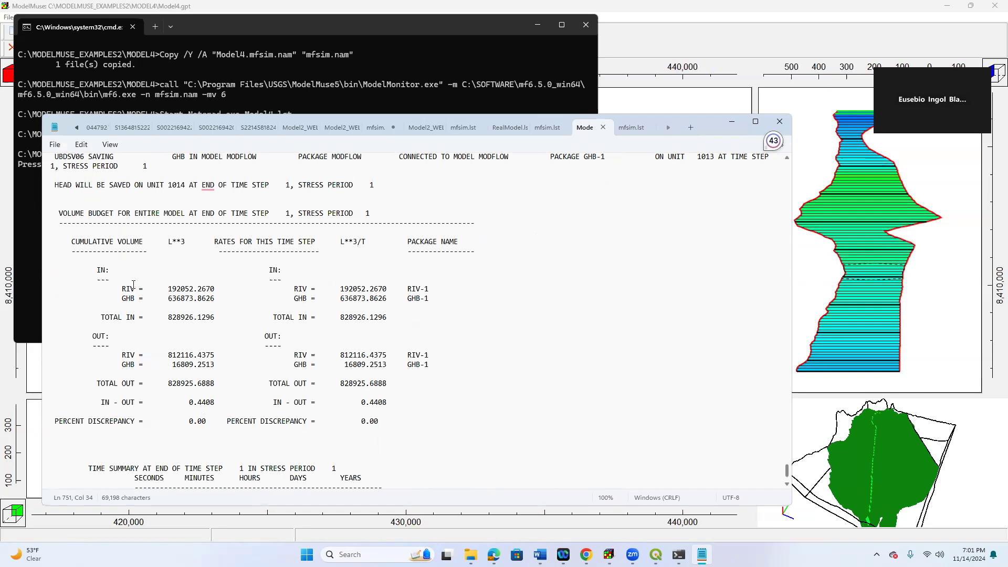
{"action": "left_click_drag", "start_coordinate": [124, 288], "coordinate": [202, 293]}
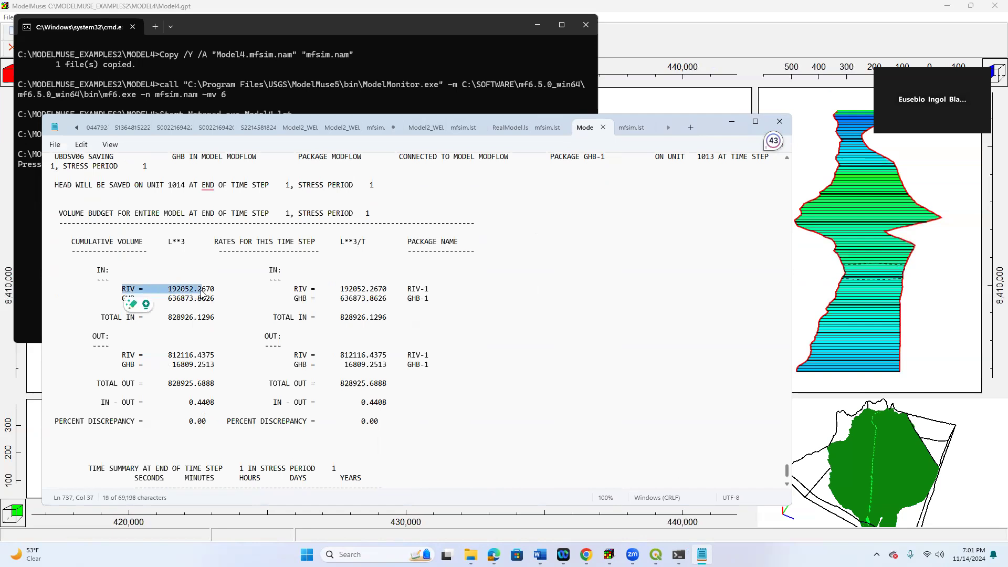
{"action": "left_click", "coordinate": [295, 290]}
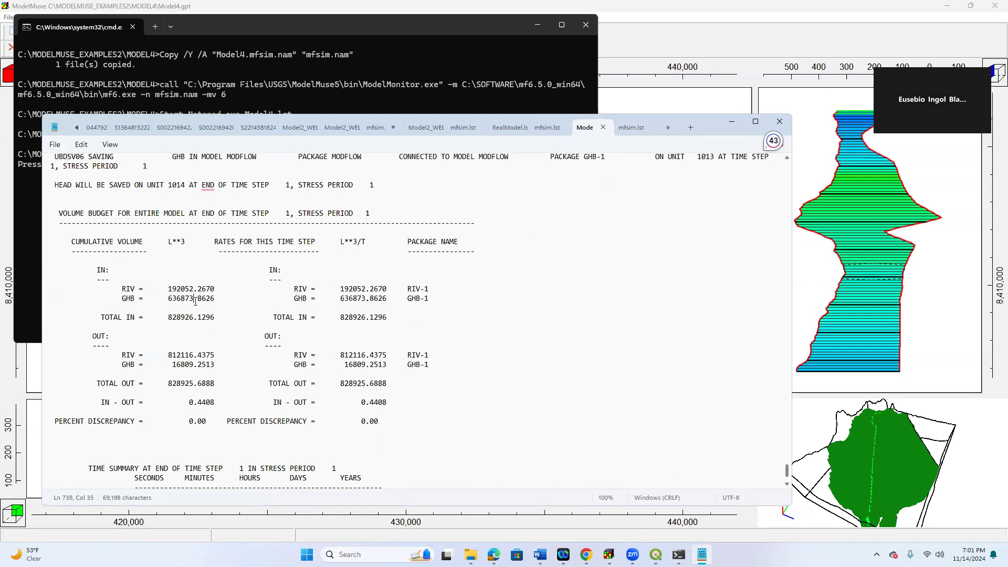
{"action": "scroll", "coordinate": [173, 331], "scroll_direction": "down", "scroll_amount": 1}
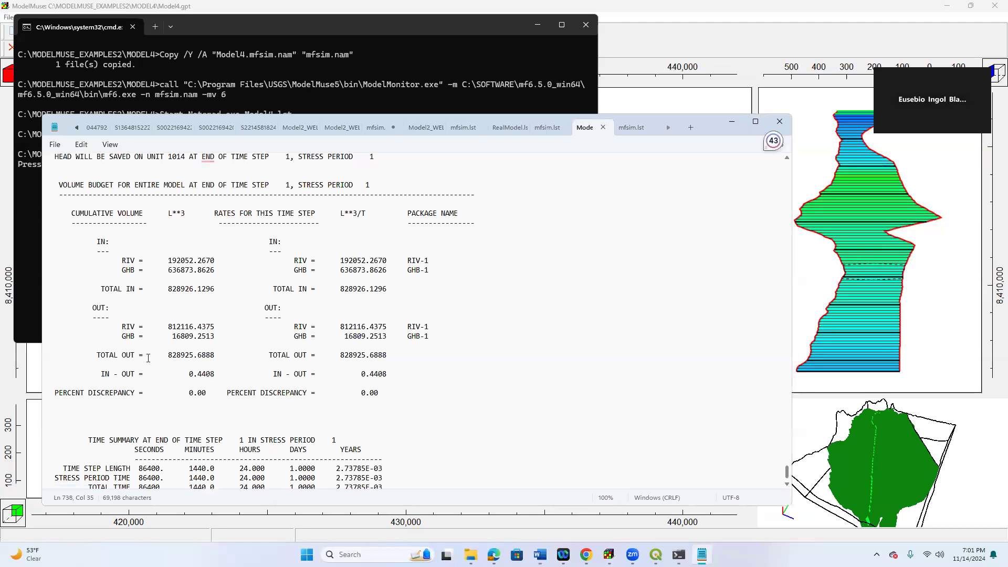
{"action": "left_click_drag", "start_coordinate": [169, 329], "coordinate": [209, 341]}
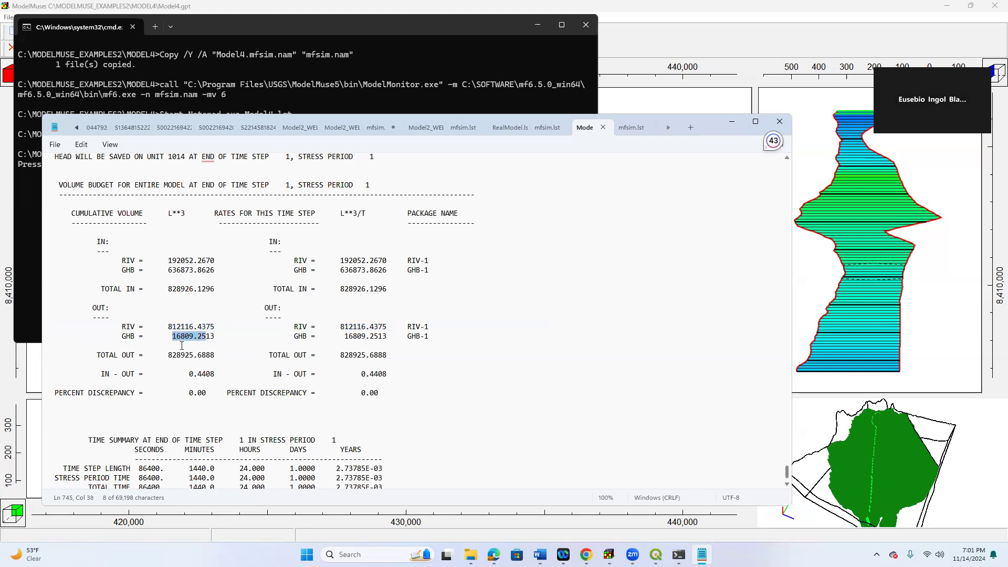
{"action": "left_click", "coordinate": [197, 347]}
{"action": "left_click_drag", "start_coordinate": [176, 335], "coordinate": [207, 336]}
{"action": "left_click", "coordinate": [240, 355]}
{"action": "scroll", "coordinate": [241, 361], "scroll_direction": "down", "scroll_amount": 2}
{"action": "scroll", "coordinate": [241, 362], "scroll_direction": "down", "scroll_amount": 1}
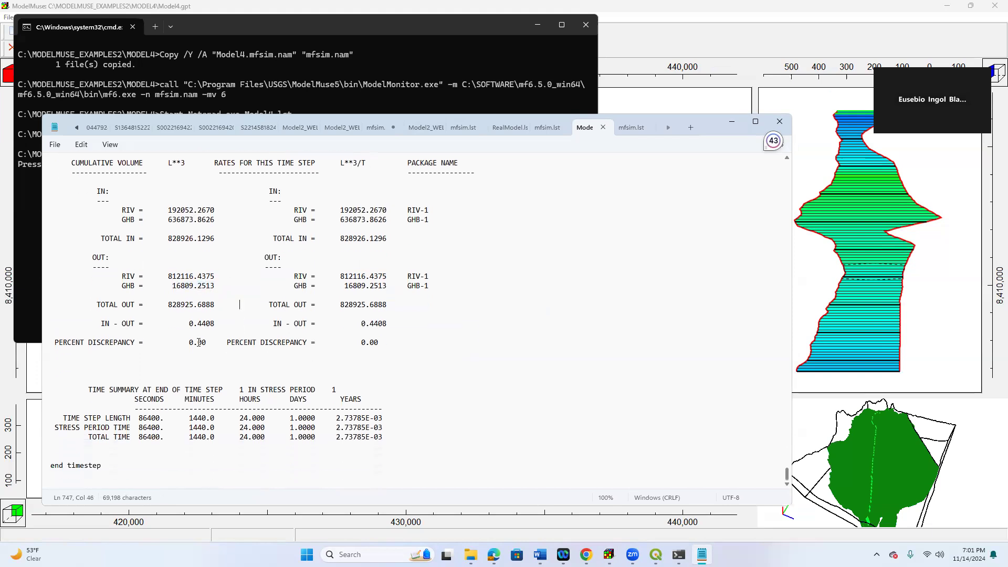
{"action": "scroll", "coordinate": [242, 351], "scroll_direction": "up", "scroll_amount": 10}
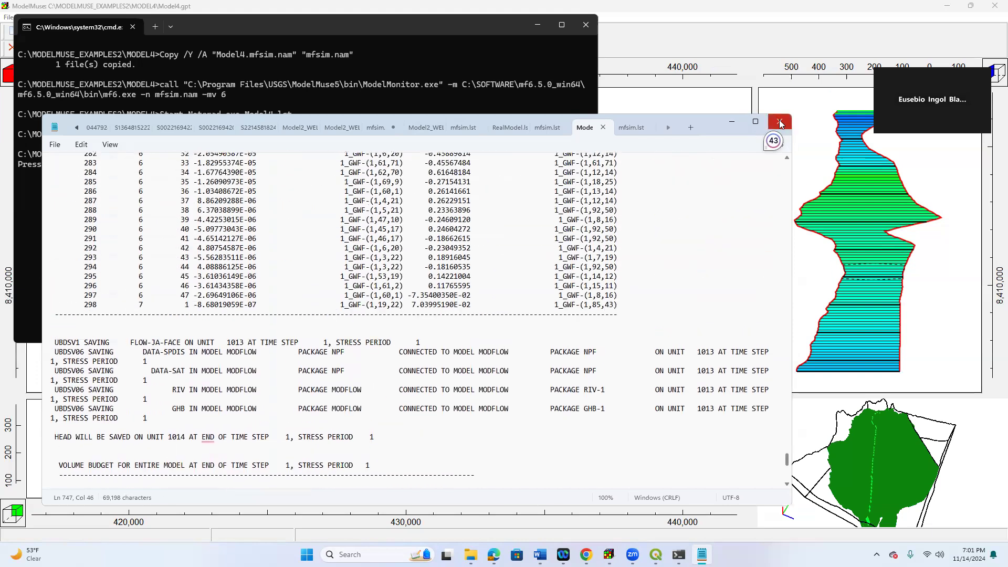
Step: Close the Model4 listing file, end the finished run's console session, and dismiss the errors and warnings list
{"action": "left_click", "coordinate": [779, 121]}
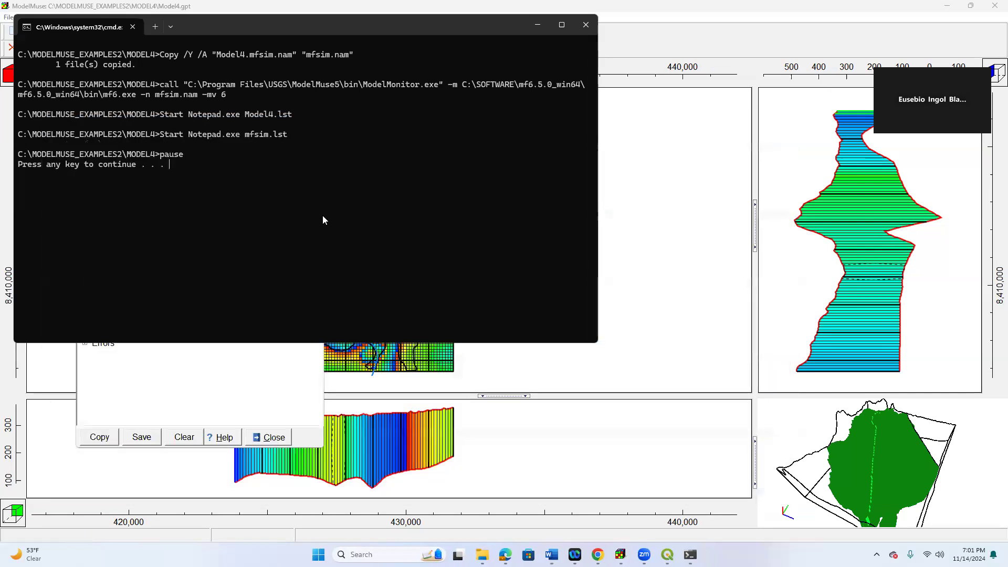
{"action": "key", "text": "Return"}
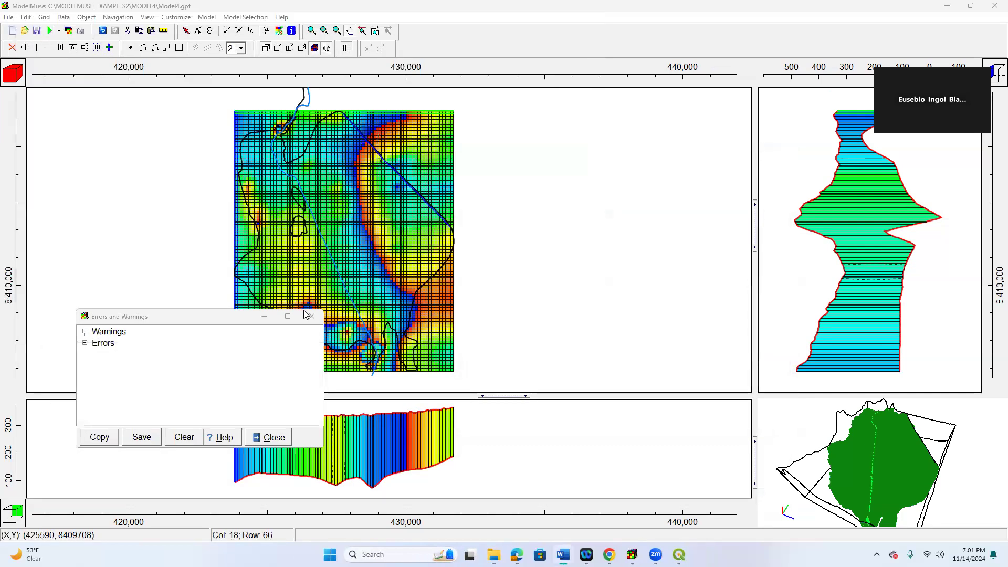
{"action": "left_click", "coordinate": [311, 316]}
Step: Import the period 1, step 1 heads from Model4.bhd, colour the grid with them, and dismiss the errors and warnings list
{"action": "left_click", "coordinate": [68, 30]}
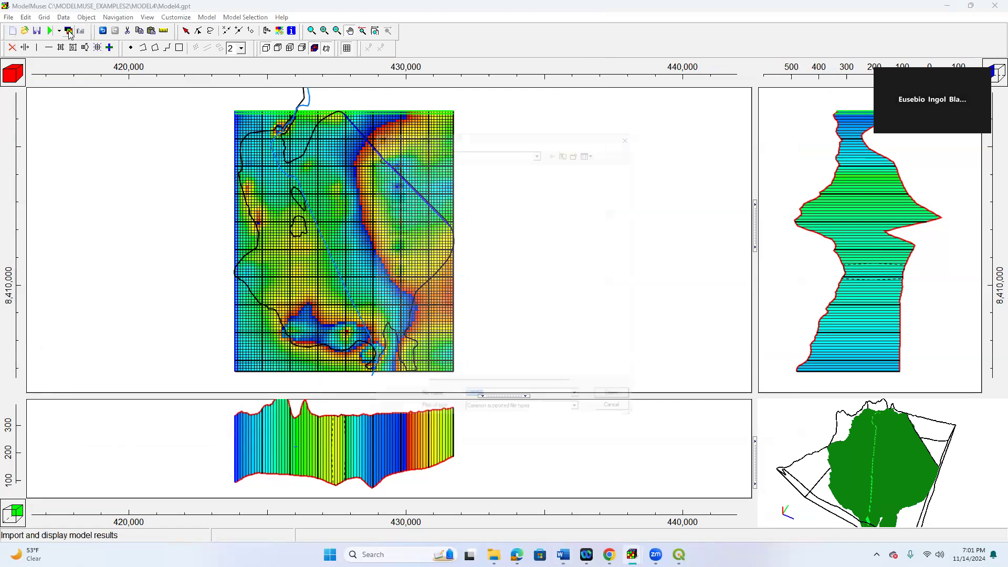
{"action": "left_click", "coordinate": [444, 178]}
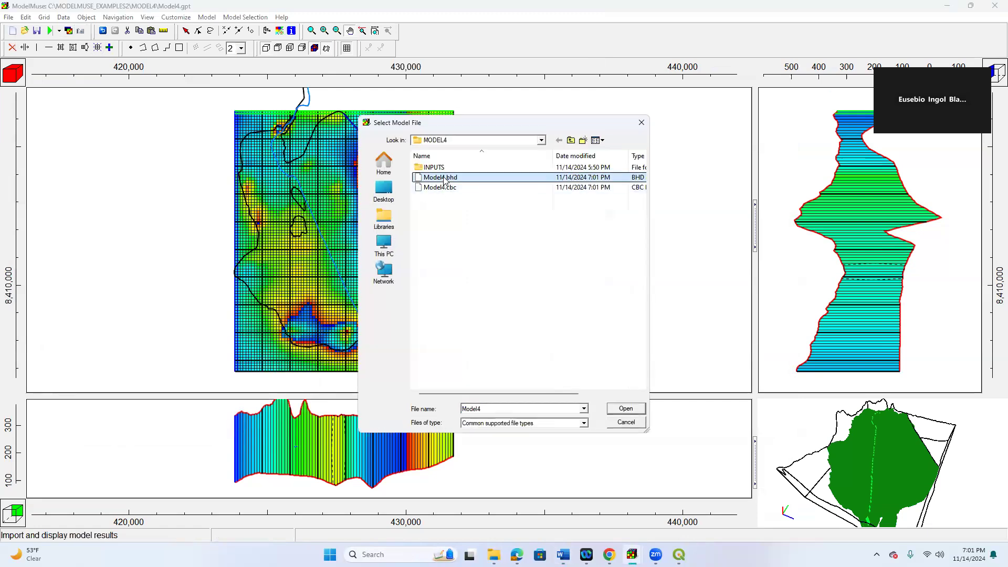
{"action": "left_click", "coordinate": [620, 409]}
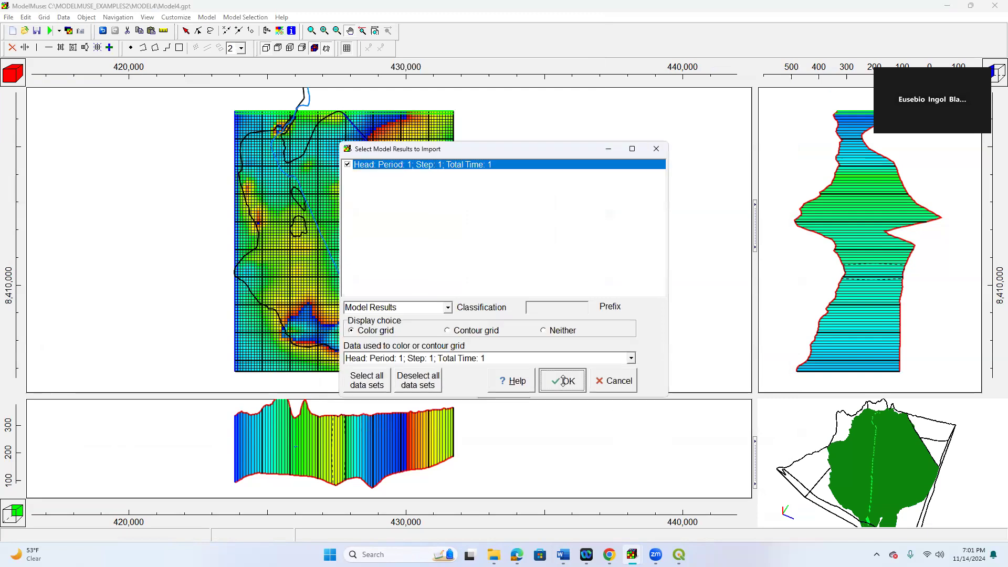
{"action": "left_click", "coordinate": [564, 380]}
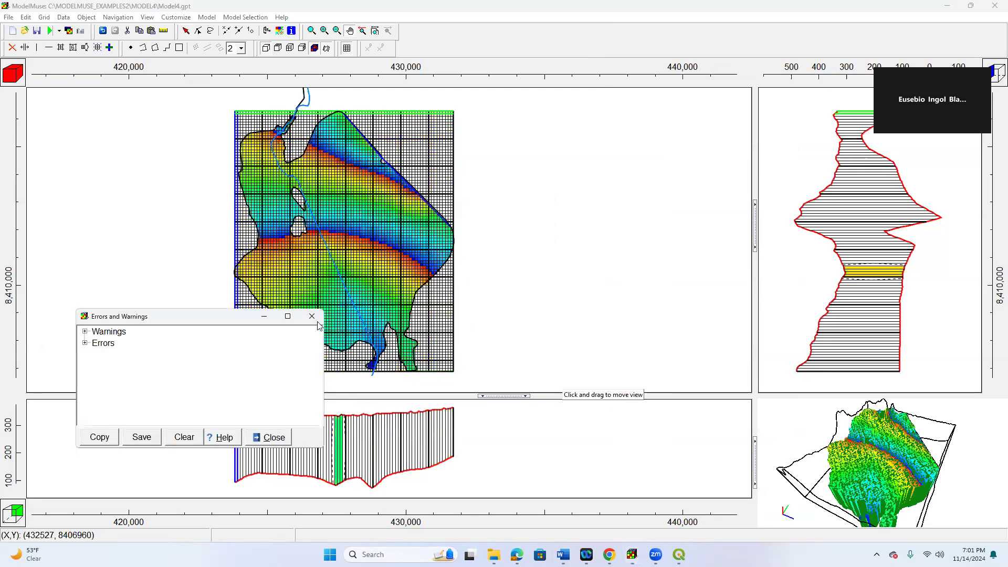
{"action": "left_click", "coordinate": [311, 316]}
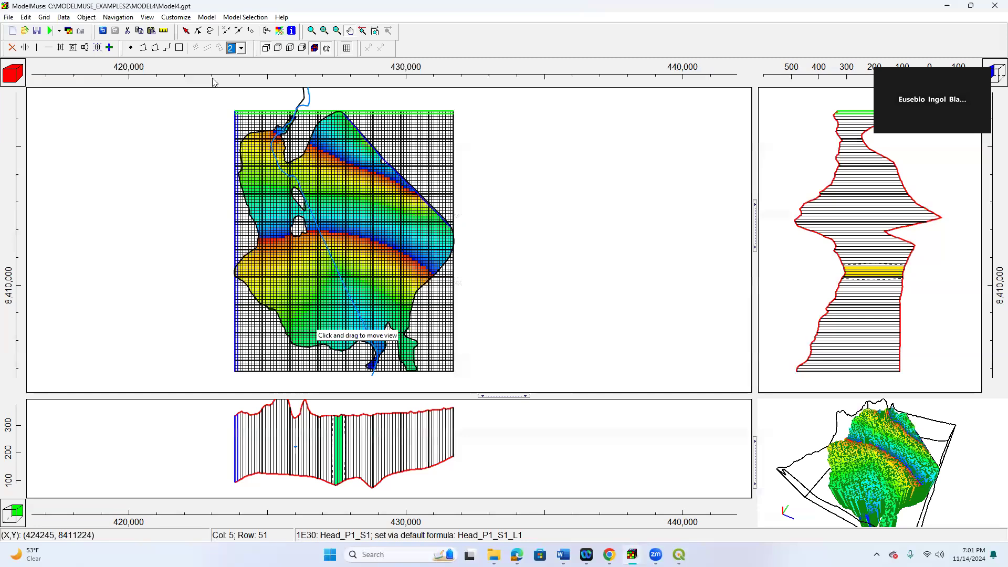
Step: Choose the 3D model result Head_P1_S1 as the data set to contour
{"action": "left_click", "coordinate": [281, 32]}
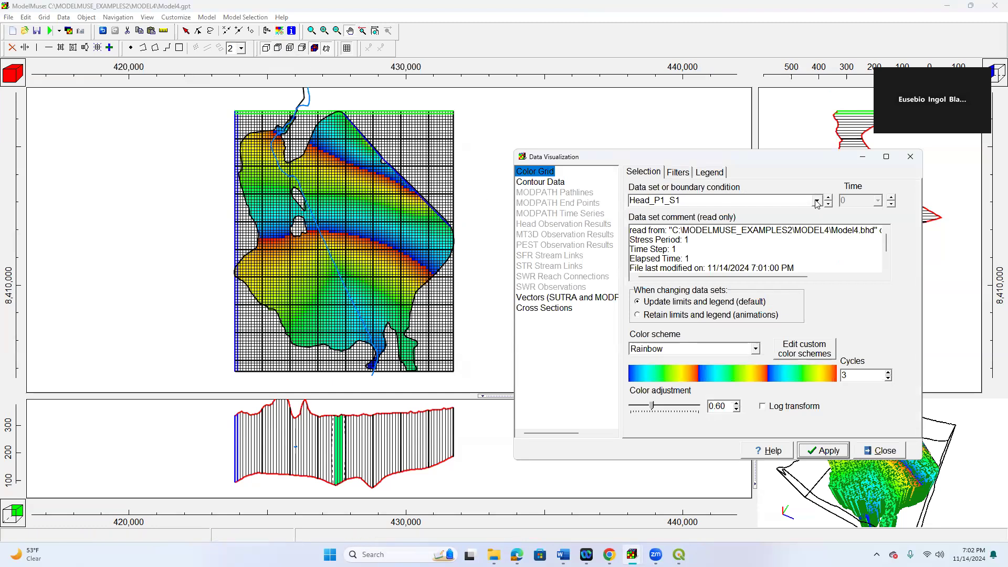
{"action": "left_click", "coordinate": [555, 183]}
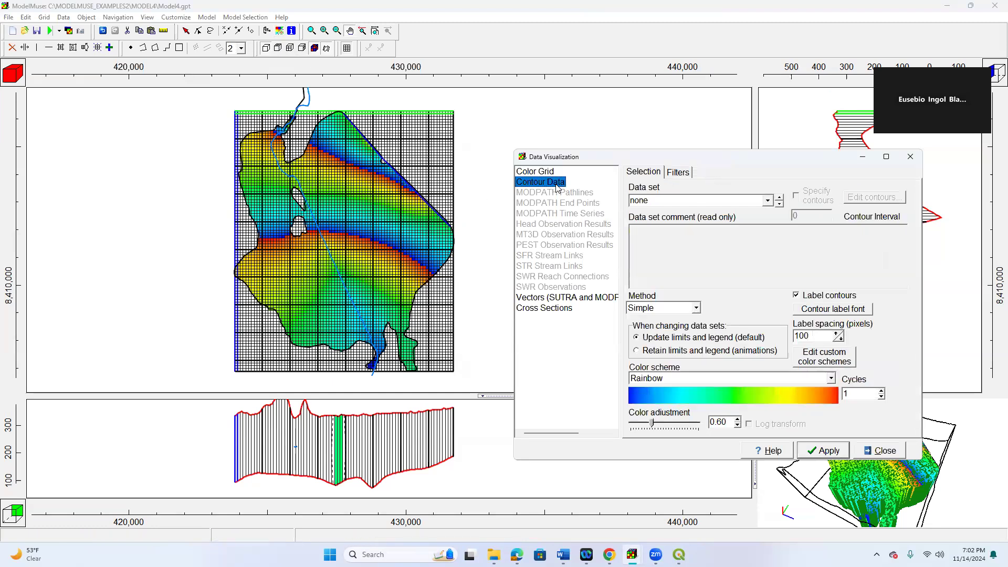
{"action": "left_click", "coordinate": [768, 201]}
{"action": "left_click", "coordinate": [637, 224]}
{"action": "left_click", "coordinate": [647, 235]}
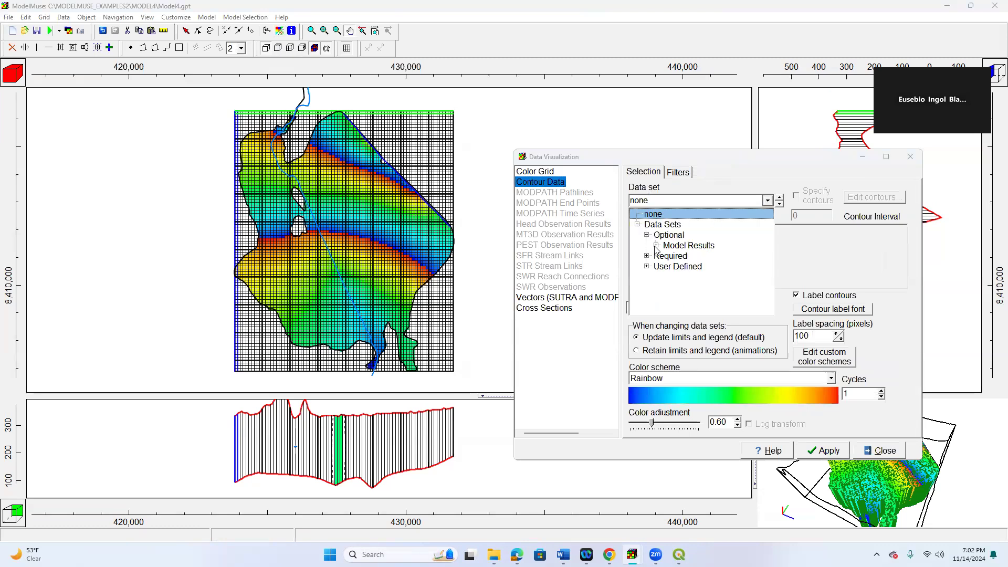
{"action": "left_click", "coordinate": [656, 246]}
{"action": "left_click", "coordinate": [666, 257]}
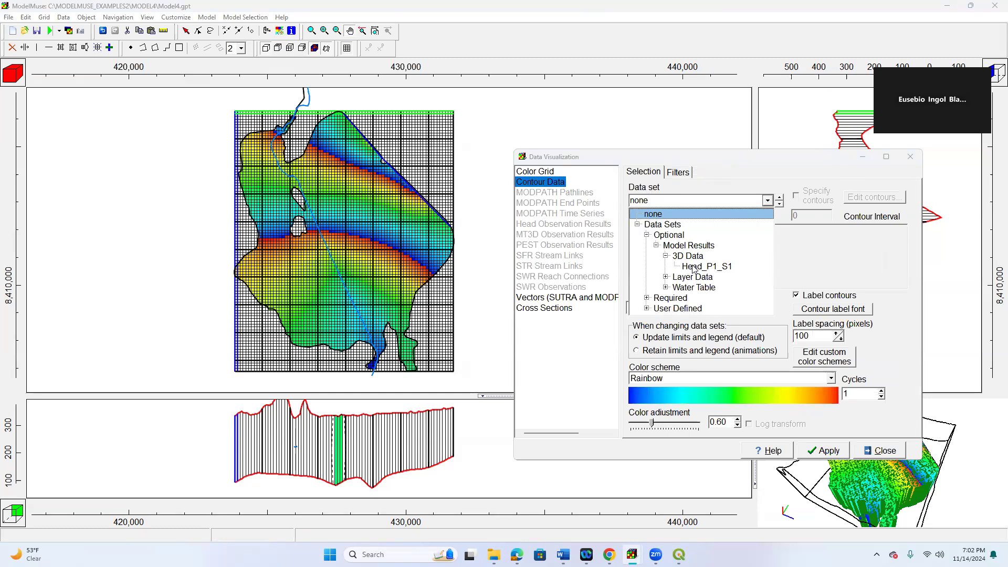
{"action": "left_click", "coordinate": [699, 266]}
Step: Contour the heads at an interval of 1 with 2 colour cycles, and close the visualization settings
{"action": "key", "text": "Tab"}
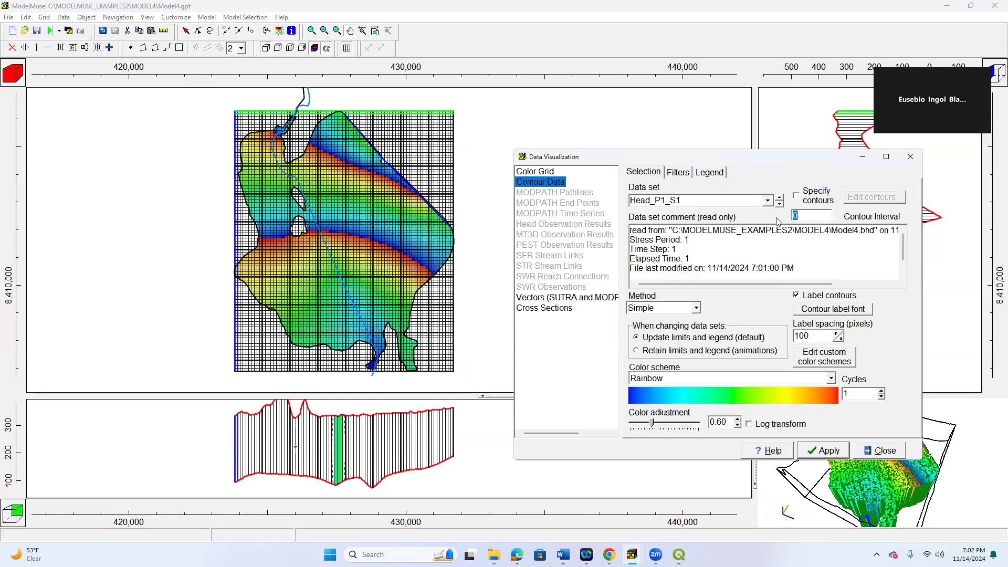
{"action": "type", "text": "1"}
{"action": "left_click", "coordinate": [882, 391]}
{"action": "left_click", "coordinate": [828, 452]}
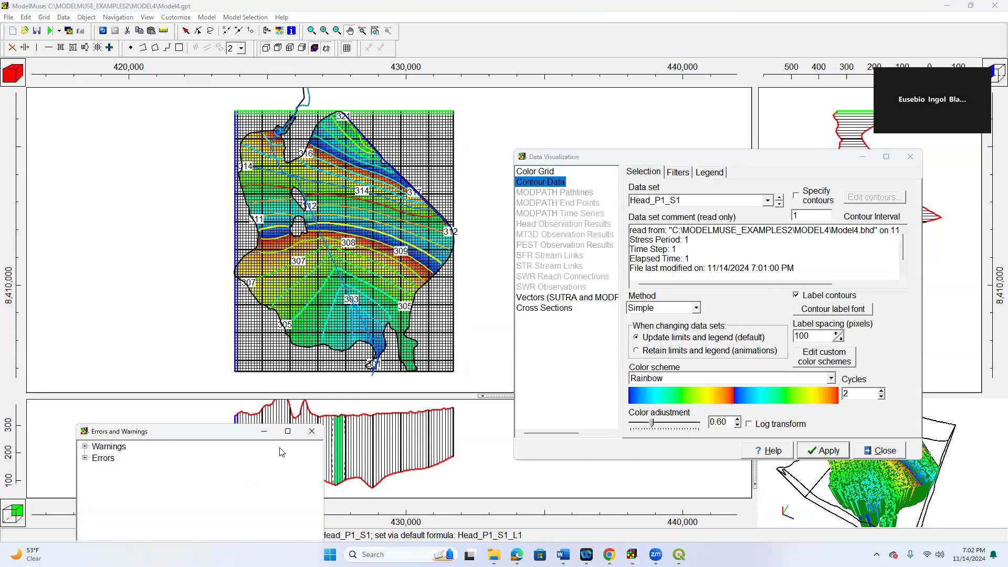
{"action": "left_click", "coordinate": [910, 156]}
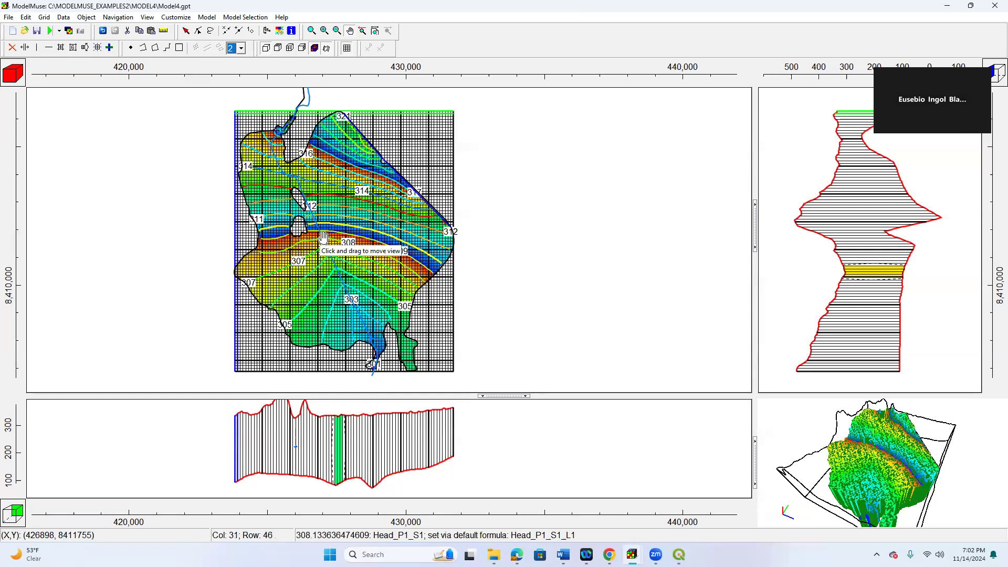
Step: Examine the head contours and colours in an enlarged plan view, up close and as a whole, and in the 3D view
{"action": "scroll", "coordinate": [323, 237], "scroll_direction": "up", "scroll_amount": 2}
{"action": "left_click_drag", "start_coordinate": [289, 397], "coordinate": [290, 433]}
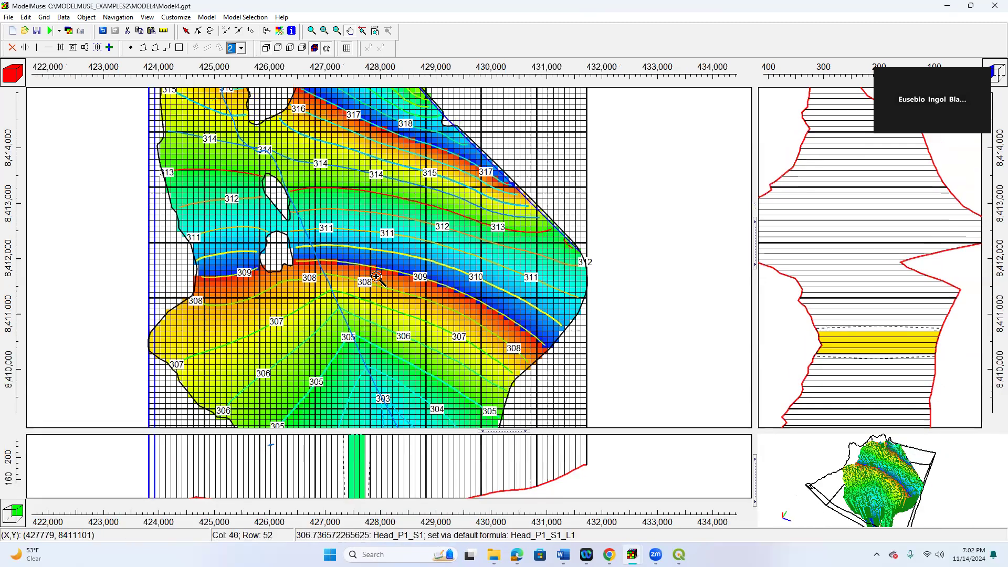
{"action": "scroll", "coordinate": [374, 276], "scroll_direction": "down", "scroll_amount": 2}
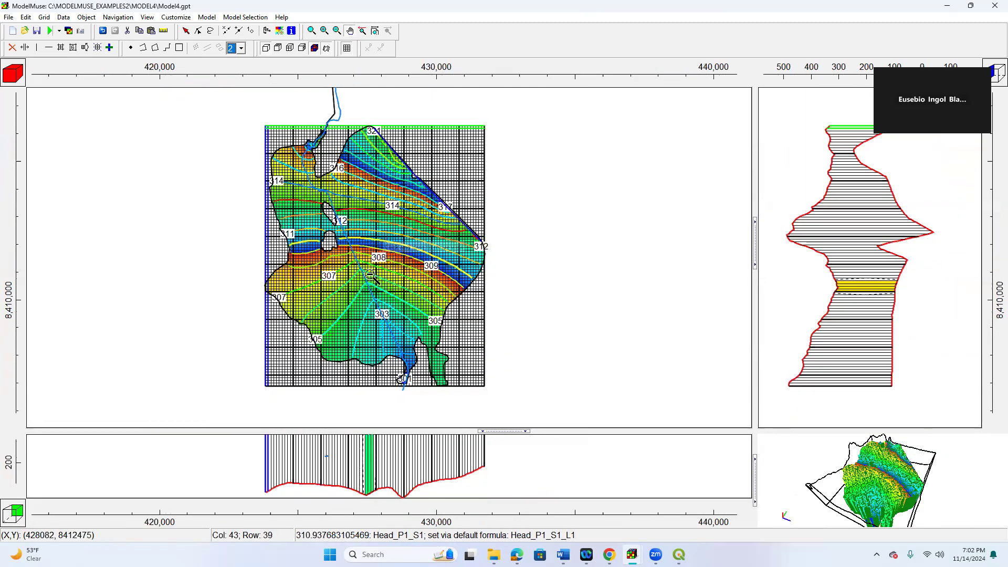
{"action": "scroll", "coordinate": [371, 276], "scroll_direction": "up", "scroll_amount": 2}
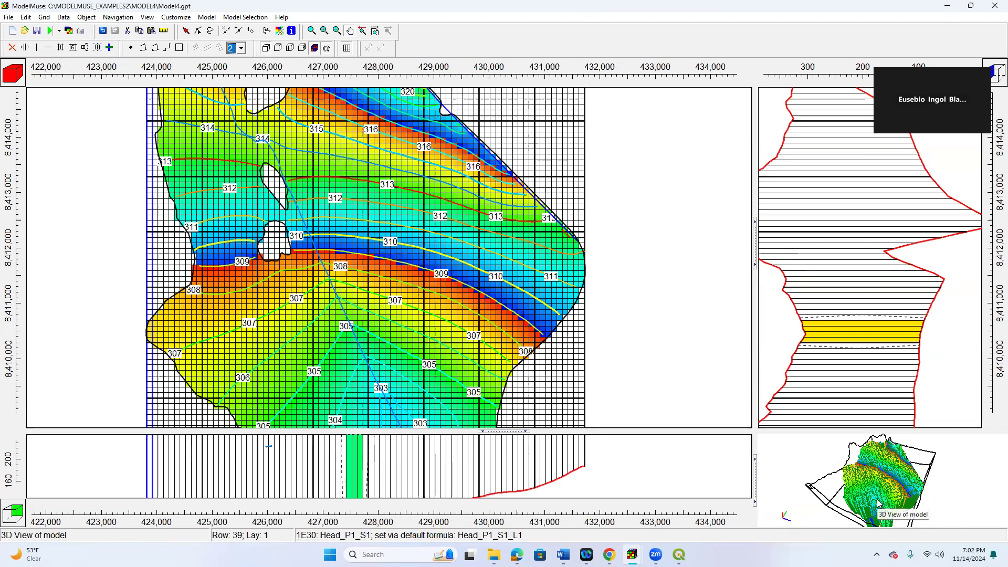
{"action": "left_click_drag", "start_coordinate": [876, 497], "coordinate": [885, 497]}
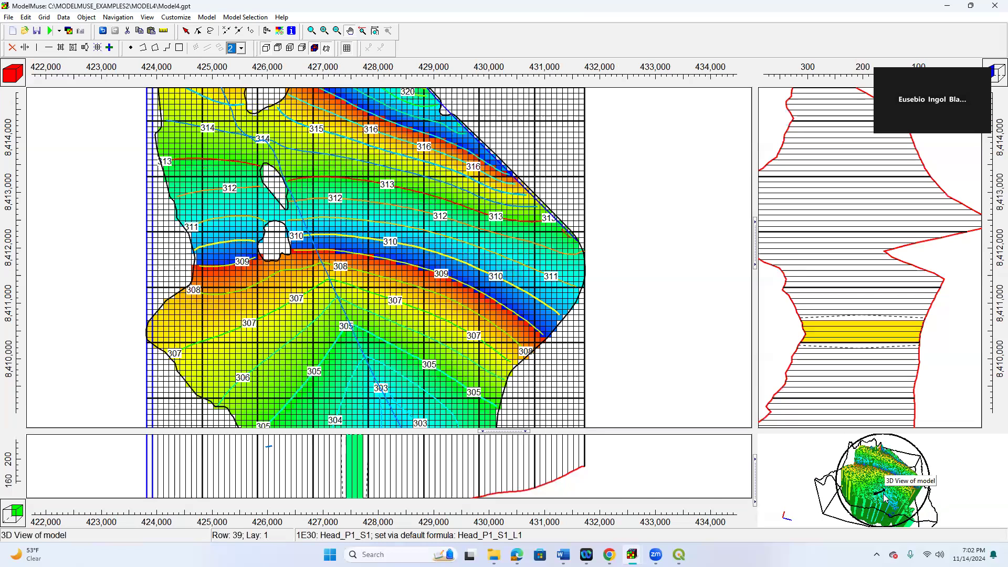
{"action": "left_click", "coordinate": [423, 282]}
{"action": "left_click", "coordinate": [417, 280]}
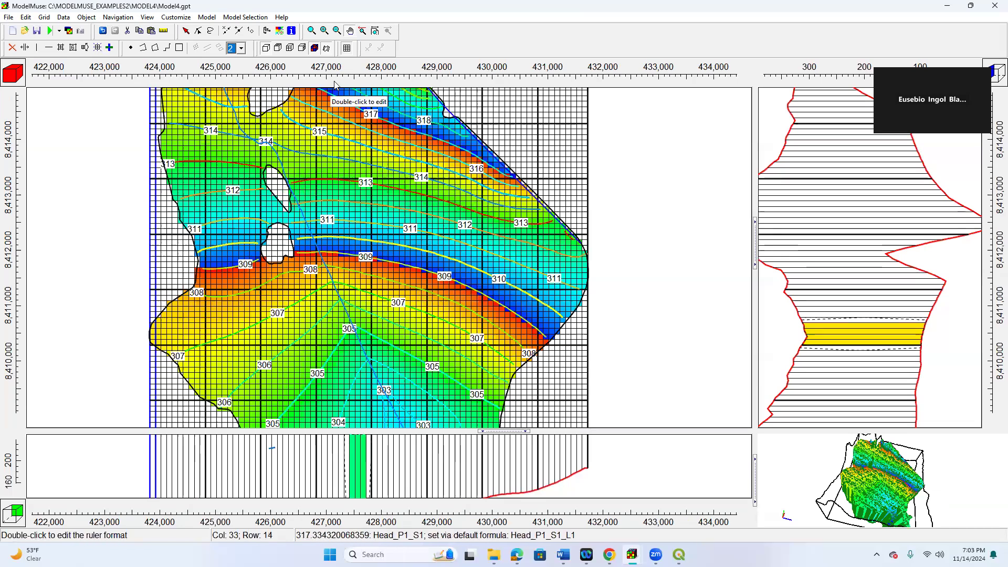
Step: Remove the head colouring from the grid by setting its data set to none, keeping the contours
{"action": "left_click", "coordinate": [288, 35]}
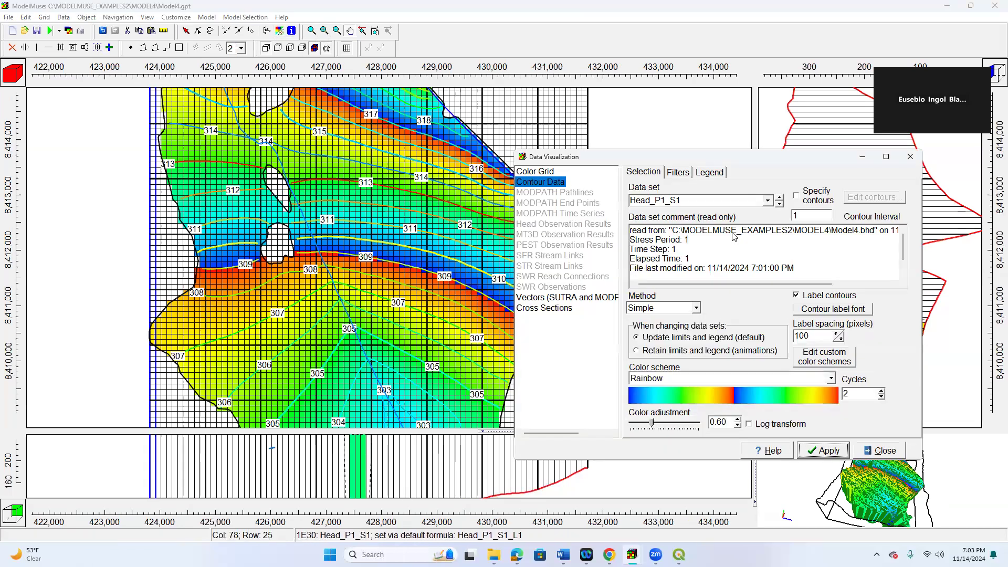
{"action": "left_click", "coordinate": [549, 171]}
{"action": "left_click", "coordinate": [817, 201]}
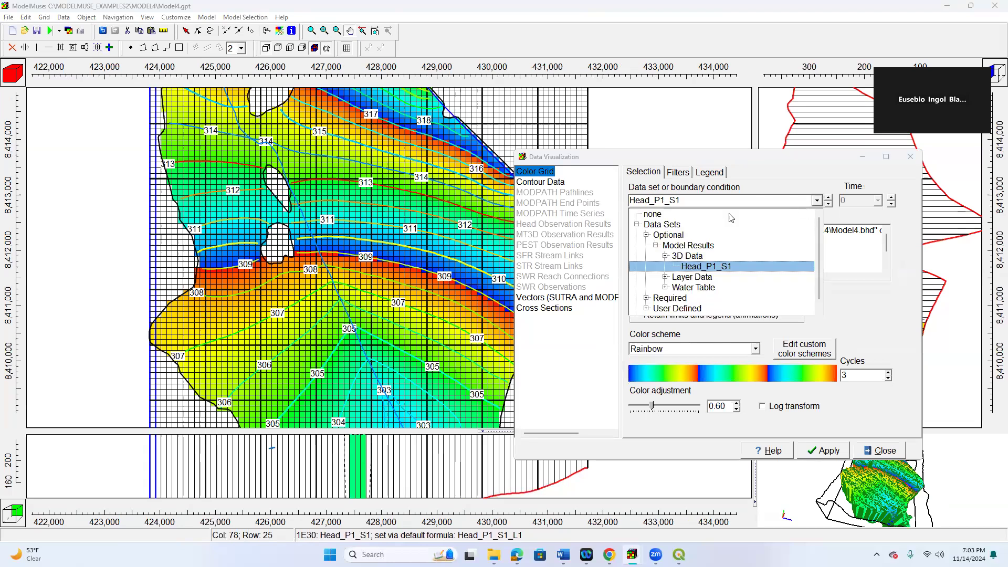
{"action": "left_click", "coordinate": [677, 213]}
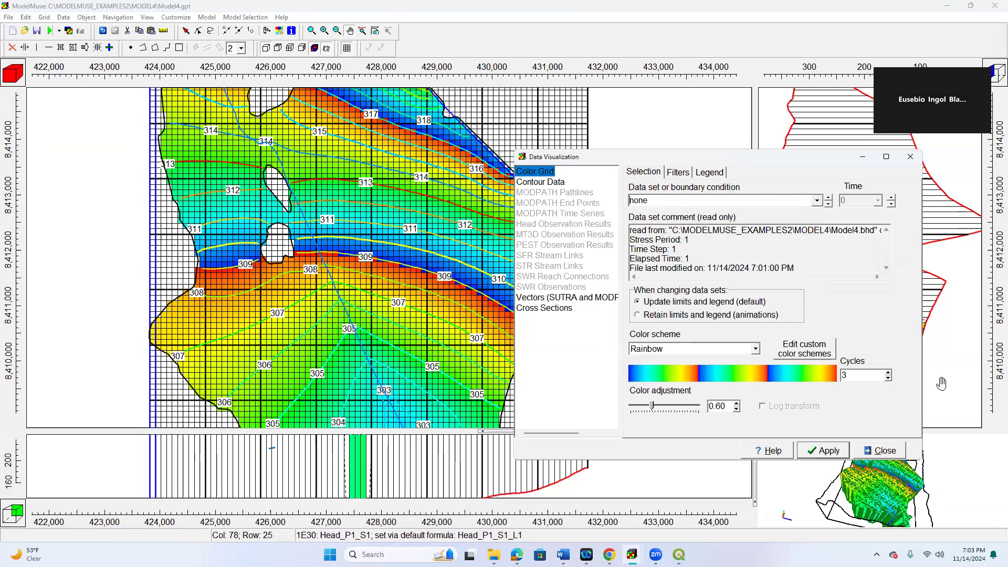
{"action": "left_click", "coordinate": [824, 450]}
{"action": "left_click", "coordinate": [894, 453]}
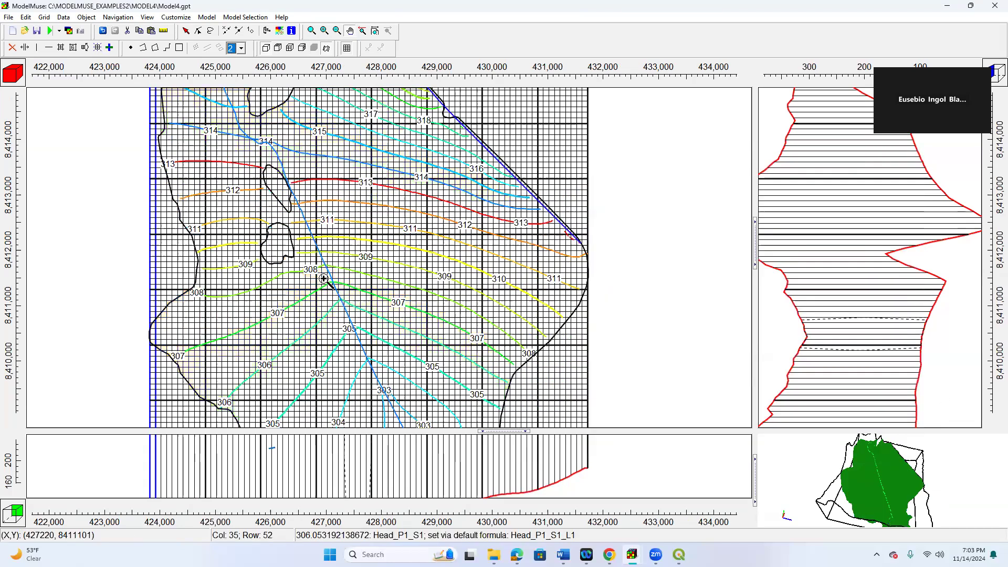
Step: Remove the head contours by setting the contour data set to none, and close the visualization settings
{"action": "left_click", "coordinate": [326, 275]}
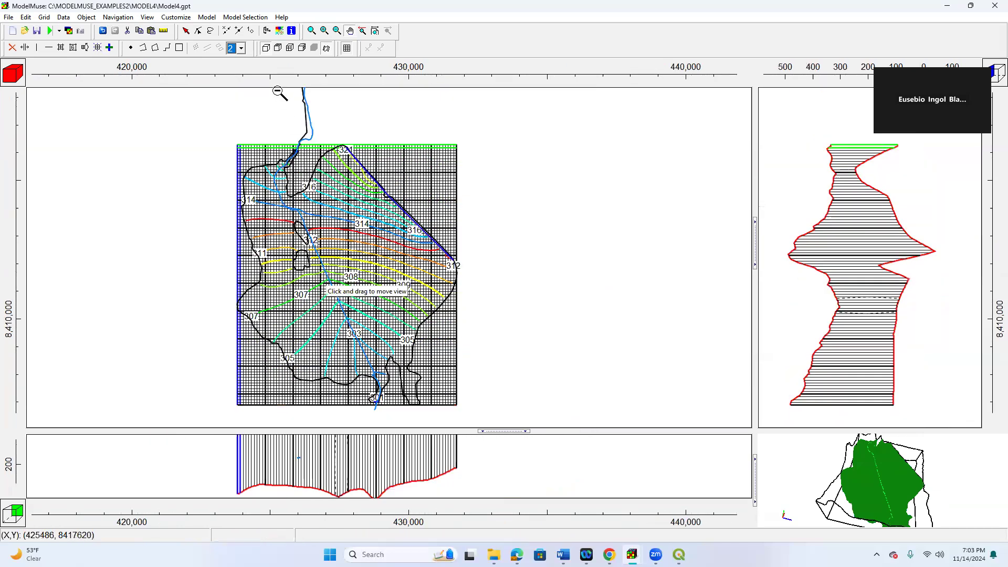
{"action": "left_click", "coordinate": [280, 31]}
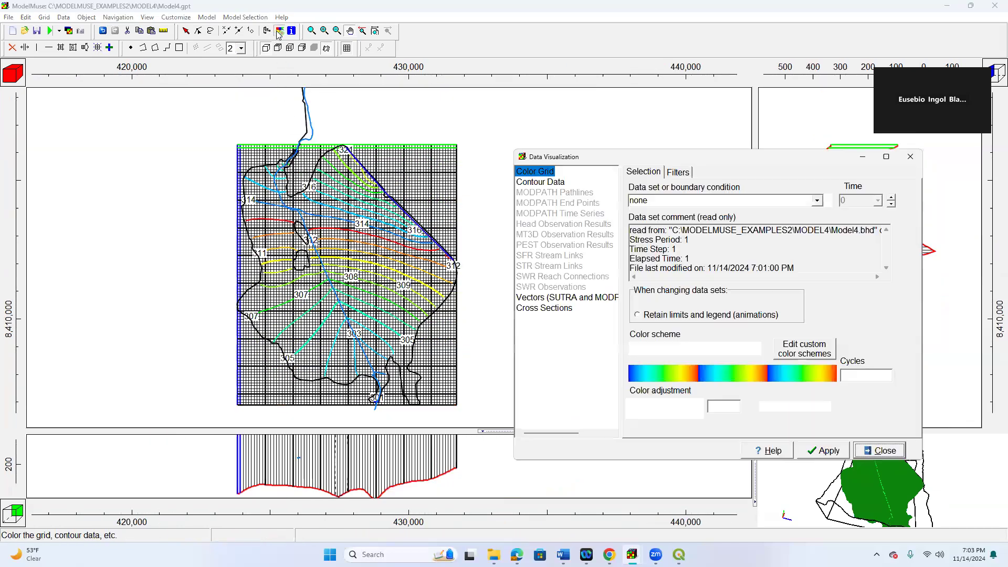
{"action": "left_click", "coordinate": [572, 182]}
{"action": "left_click", "coordinate": [768, 203]}
{"action": "left_click", "coordinate": [662, 216]}
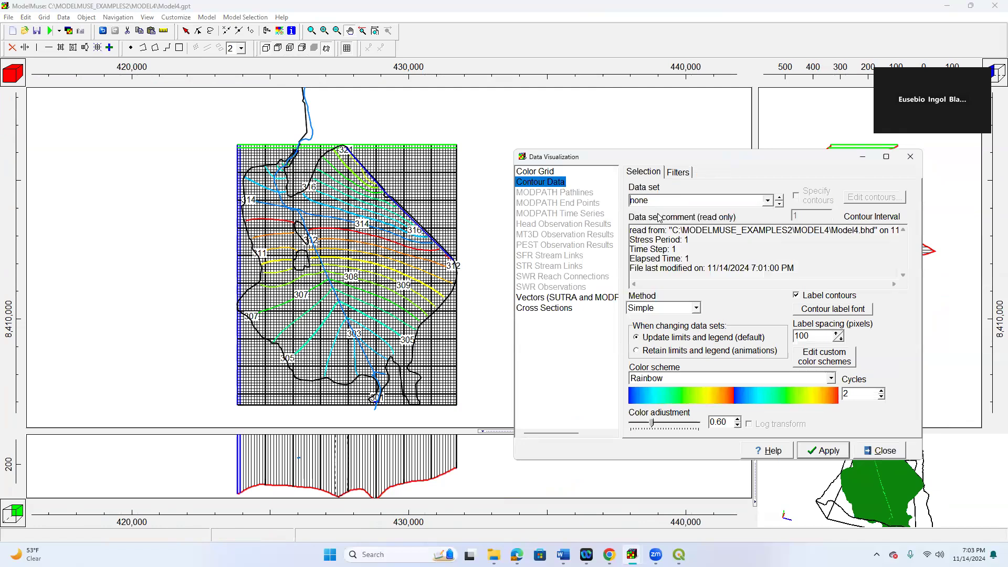
{"action": "left_click", "coordinate": [825, 452]}
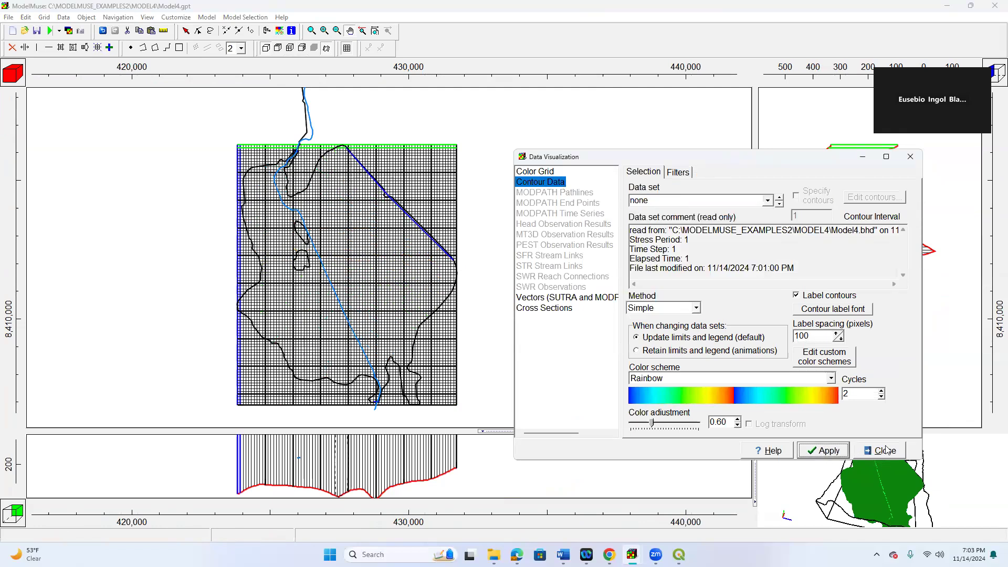
{"action": "left_click", "coordinate": [881, 450]}
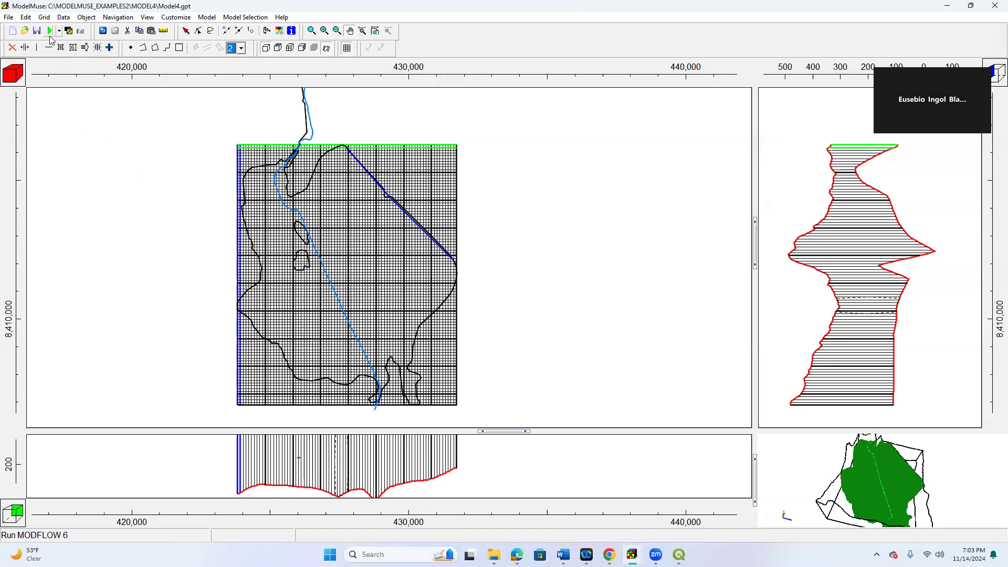
Step: Open the Wells.shp shapefile from the INPUTS\SHAPES folder for import
{"action": "left_click", "coordinate": [8, 19]}
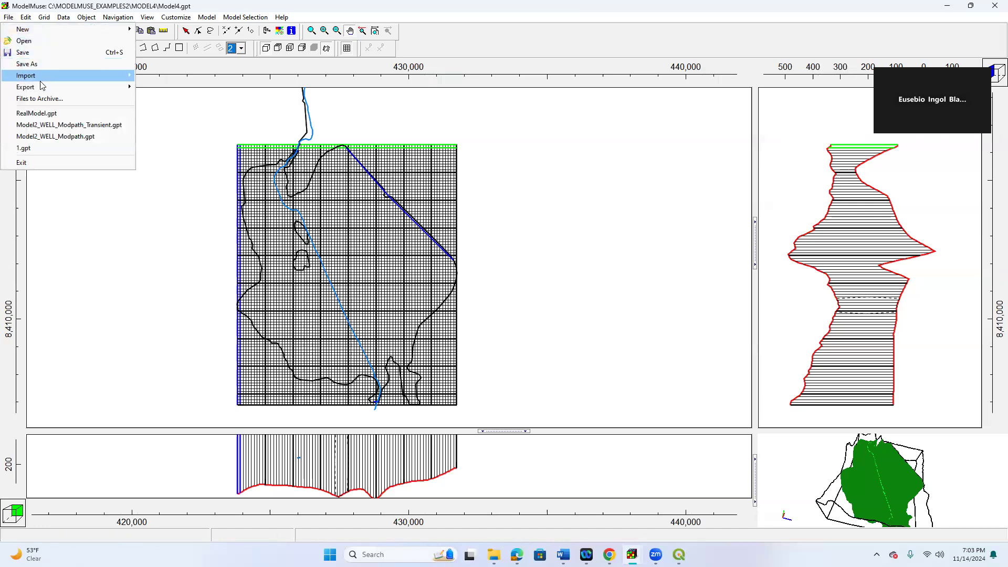
{"action": "mouse_move", "coordinate": [42, 80]}
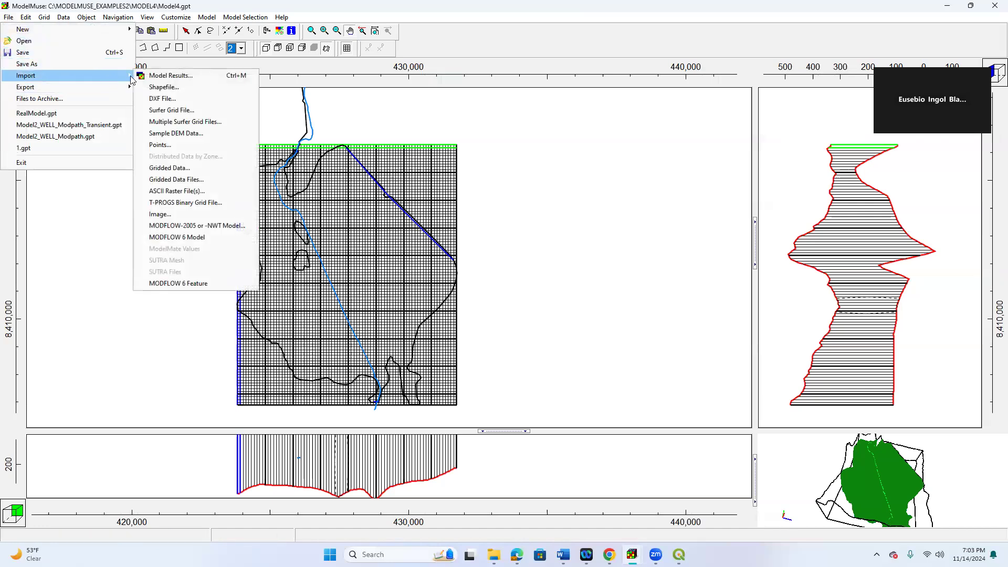
{"action": "left_click", "coordinate": [164, 87]}
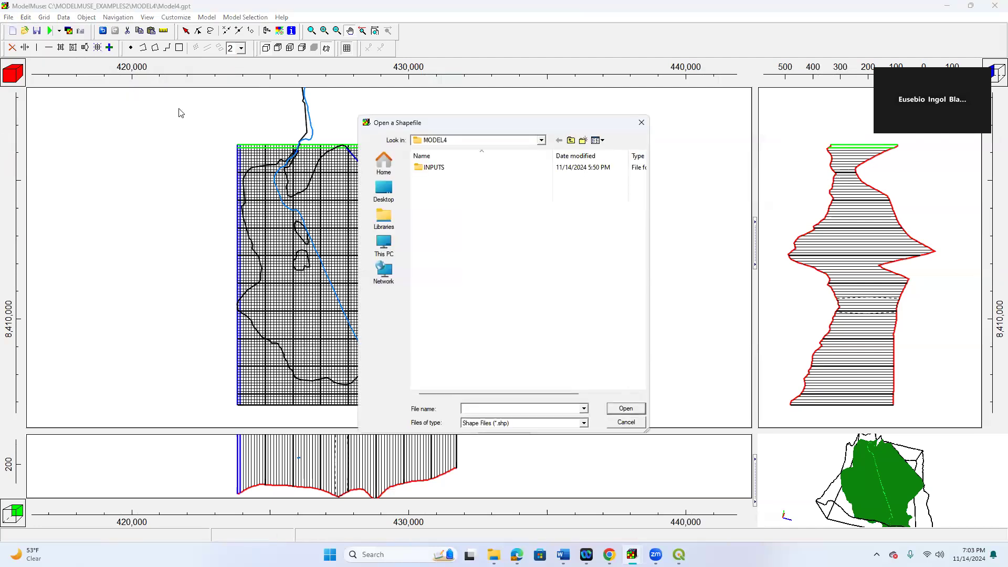
{"action": "double_click", "coordinate": [437, 167]}
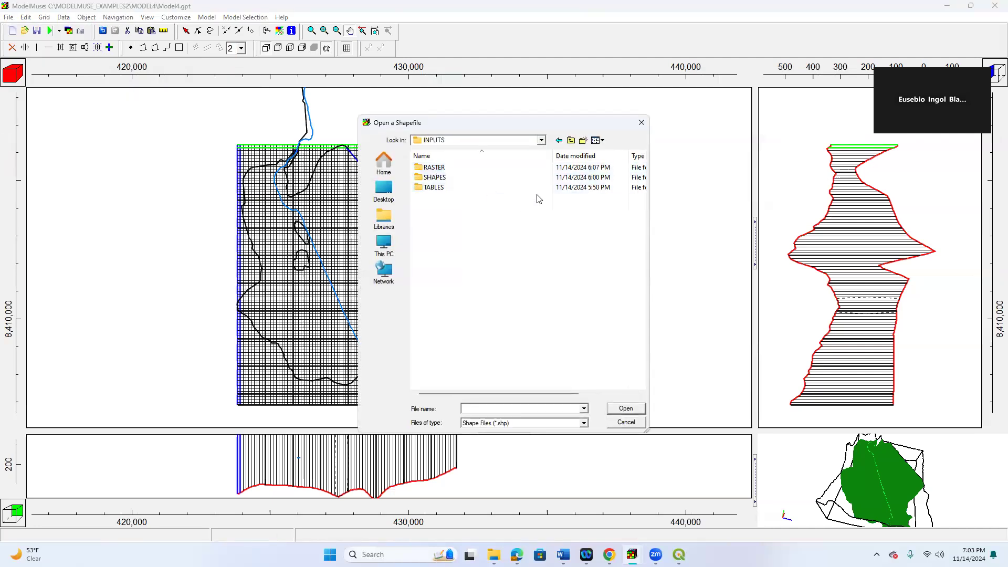
{"action": "double_click", "coordinate": [436, 177]}
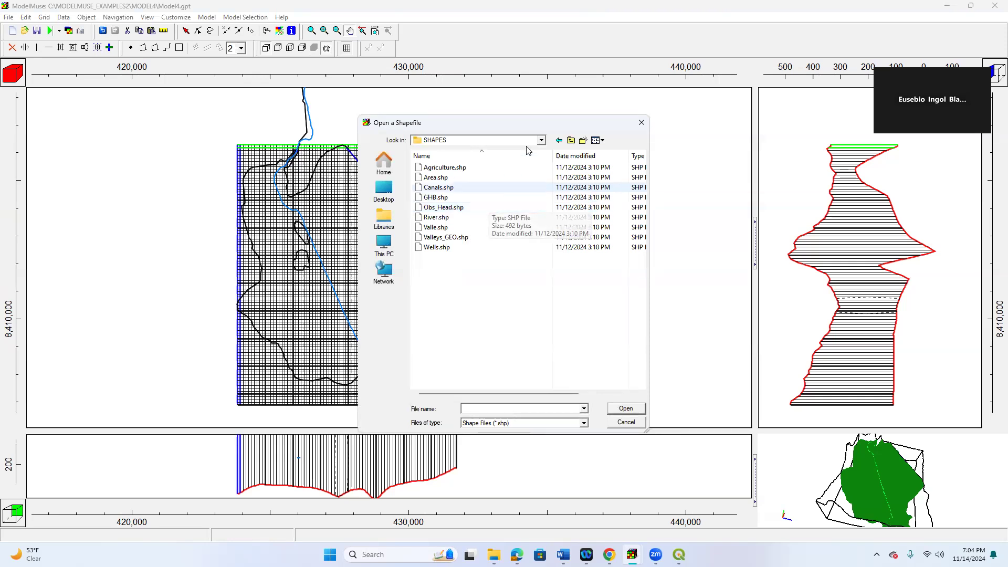
{"action": "left_click", "coordinate": [440, 249]}
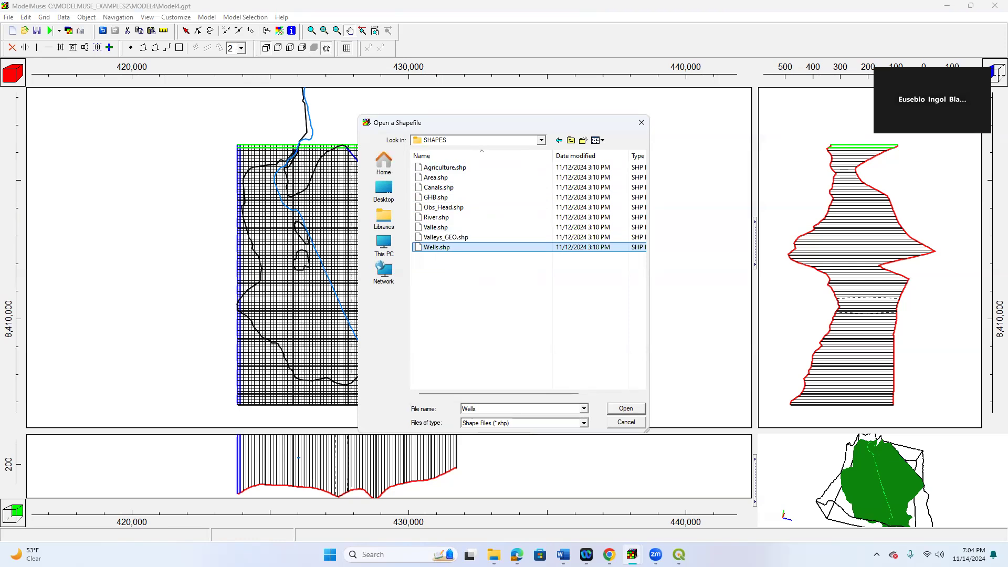
{"action": "left_click", "coordinate": [628, 408]}
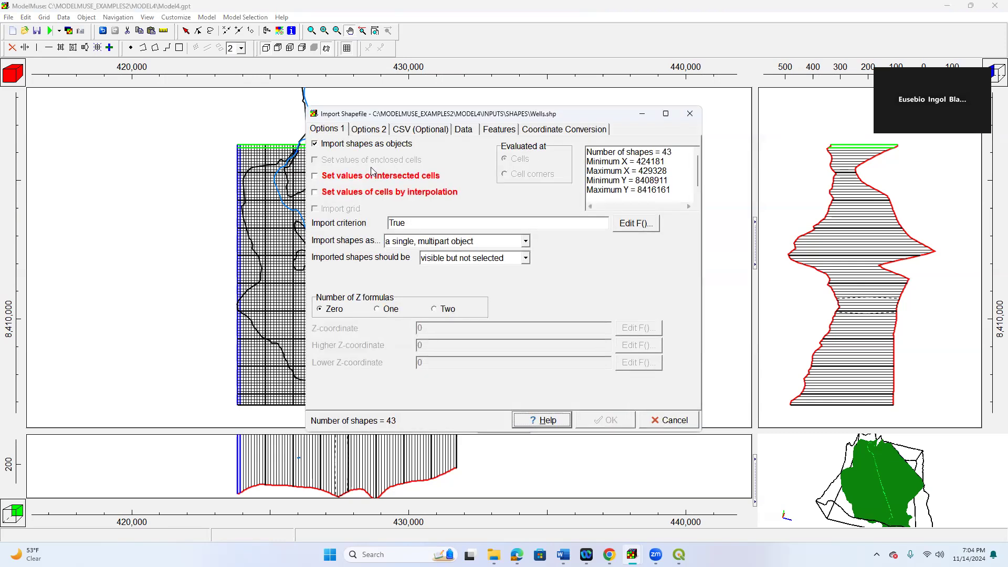
Step: Set the well shapes to assign values of intersected cells and to use one Z formula
{"action": "left_click", "coordinate": [316, 177]}
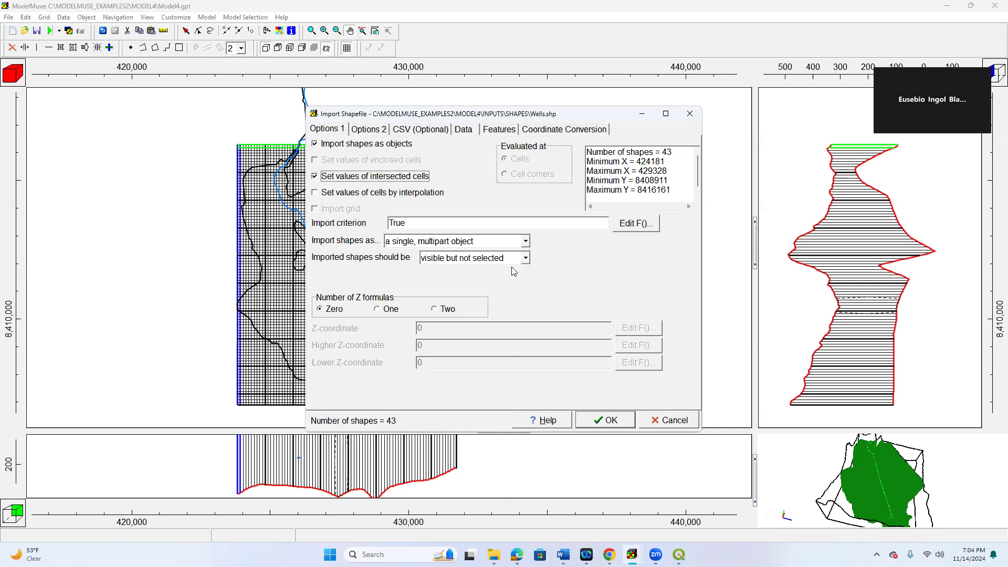
{"action": "left_click", "coordinate": [378, 310]}
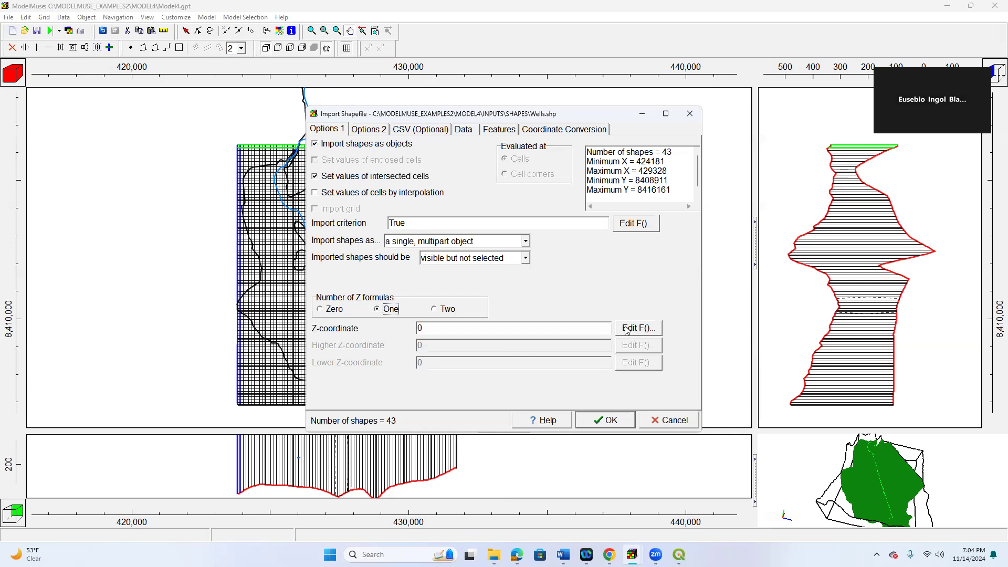
Step: Try to define the wells' Z-coordinate with the formula Model_Top-Depth
{"action": "left_click", "coordinate": [626, 329]}
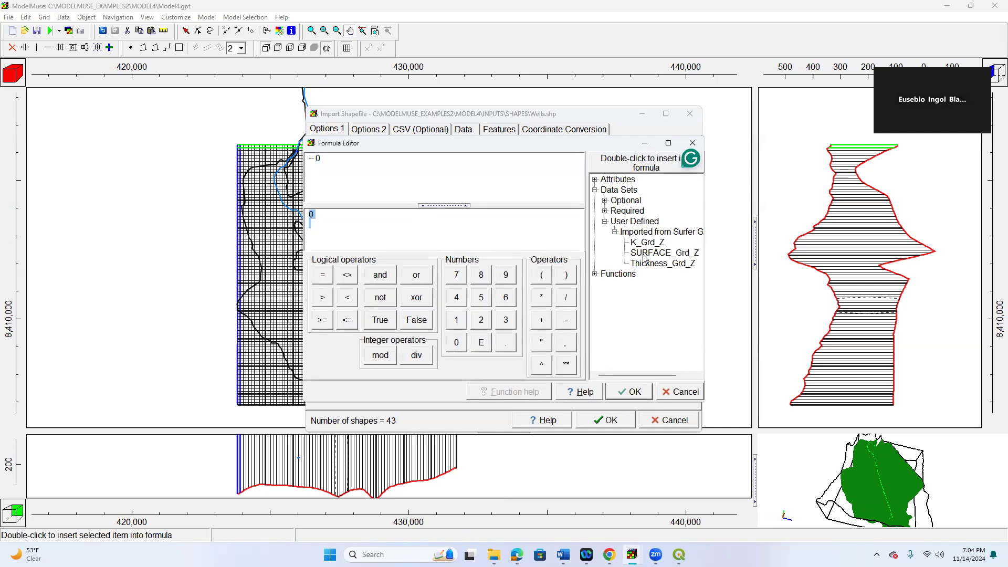
{"action": "left_click", "coordinate": [605, 211]}
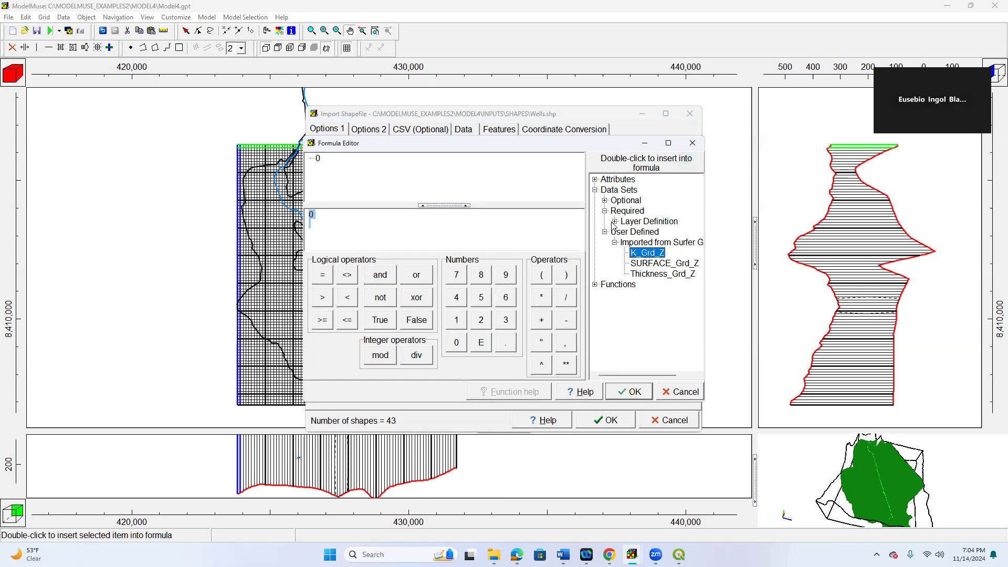
{"action": "left_click", "coordinate": [615, 222]}
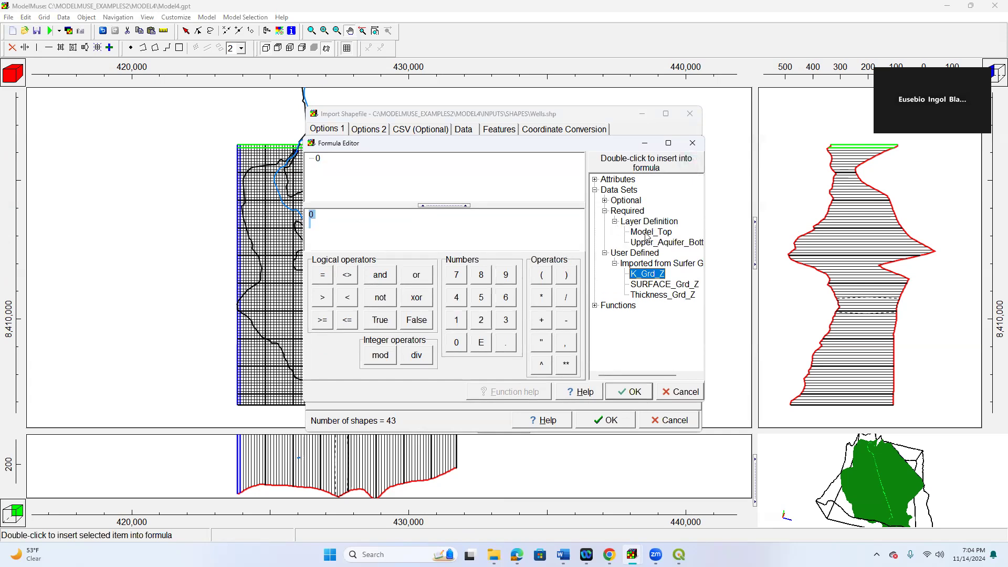
{"action": "double_click", "coordinate": [646, 235]}
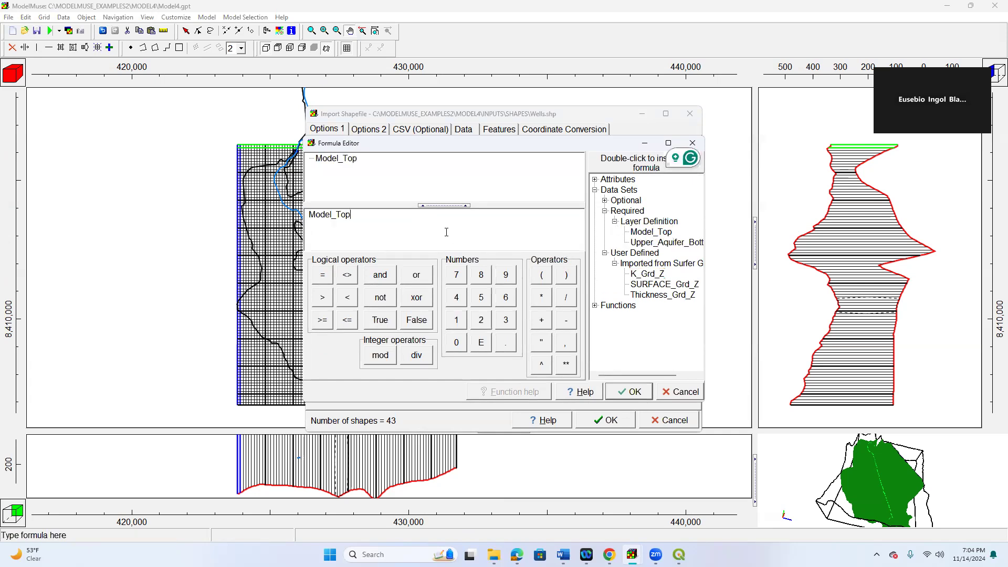
{"action": "type", "text": "-depth"}
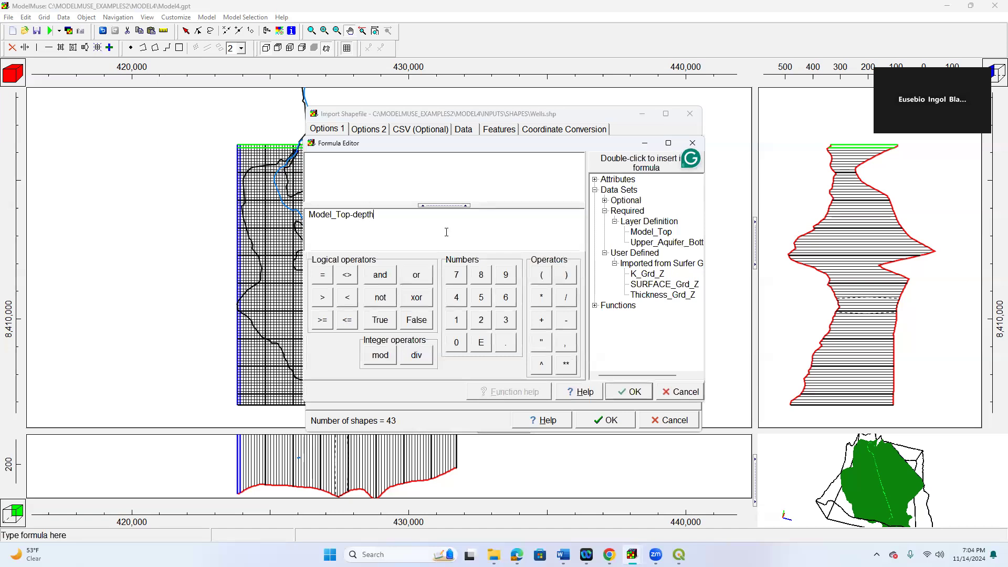
{"action": "left_click", "coordinate": [359, 215]}
{"action": "key", "text": "BackSpace"}
{"action": "type", "text": "D"}
{"action": "left_click_drag", "start_coordinate": [353, 216], "coordinate": [376, 216]}
{"action": "left_click_drag", "start_coordinate": [353, 215], "coordinate": [378, 217]}
{"action": "left_click", "coordinate": [360, 215]}
{"action": "left_click", "coordinate": [633, 392]}
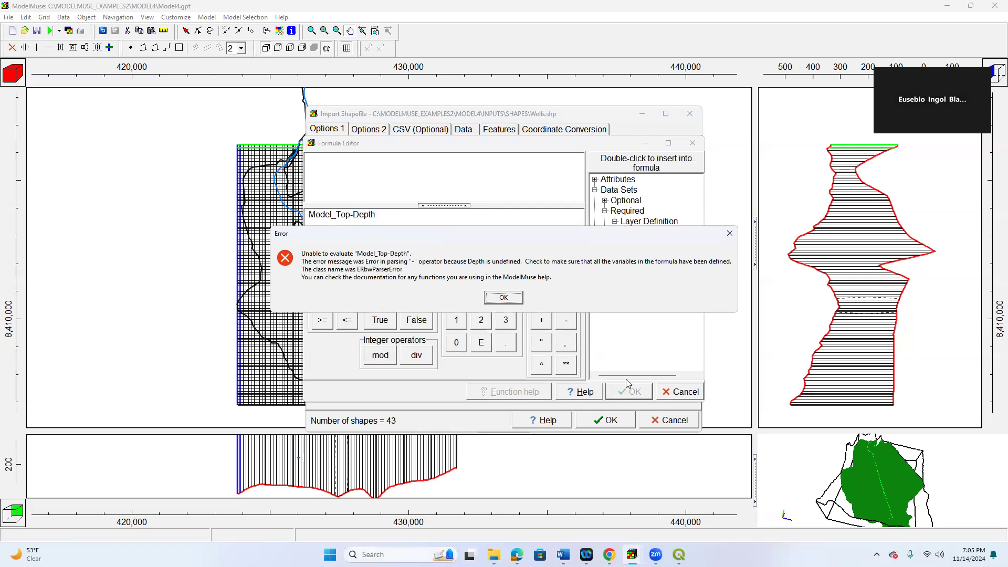
{"action": "left_click", "coordinate": [494, 301]}
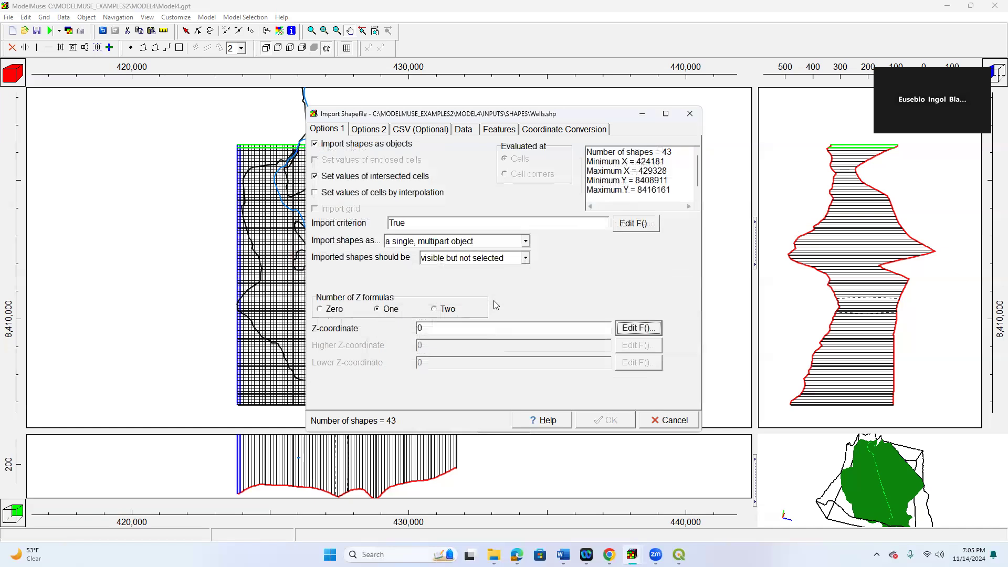
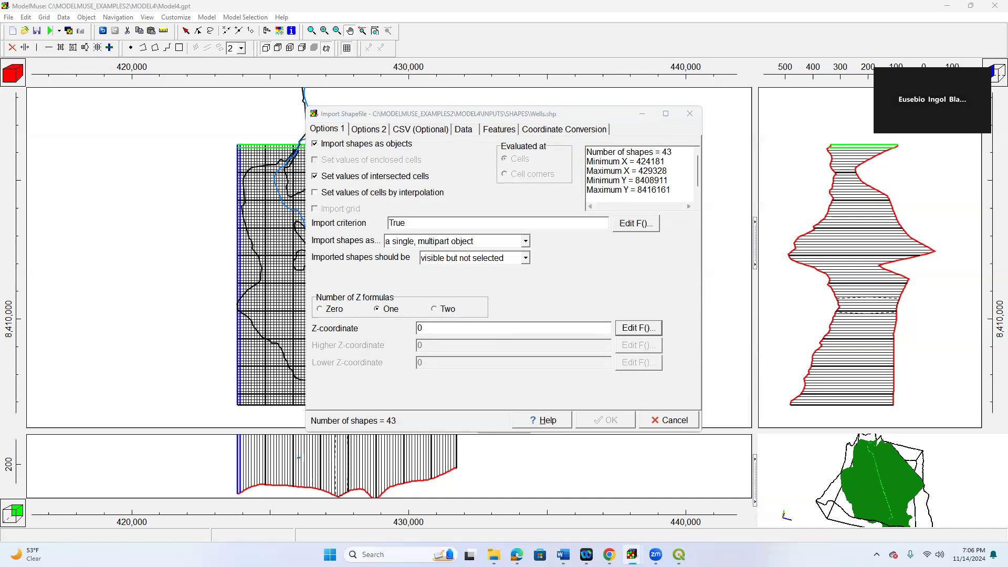
Step: Define the wells' Z-coordinate formula as Model_Top-9.8, using the Model_Top data set from the required layer definition
{"action": "left_click", "coordinate": [639, 328]}
{"action": "left_click", "coordinate": [326, 217]}
{"action": "double_click", "coordinate": [651, 237]}
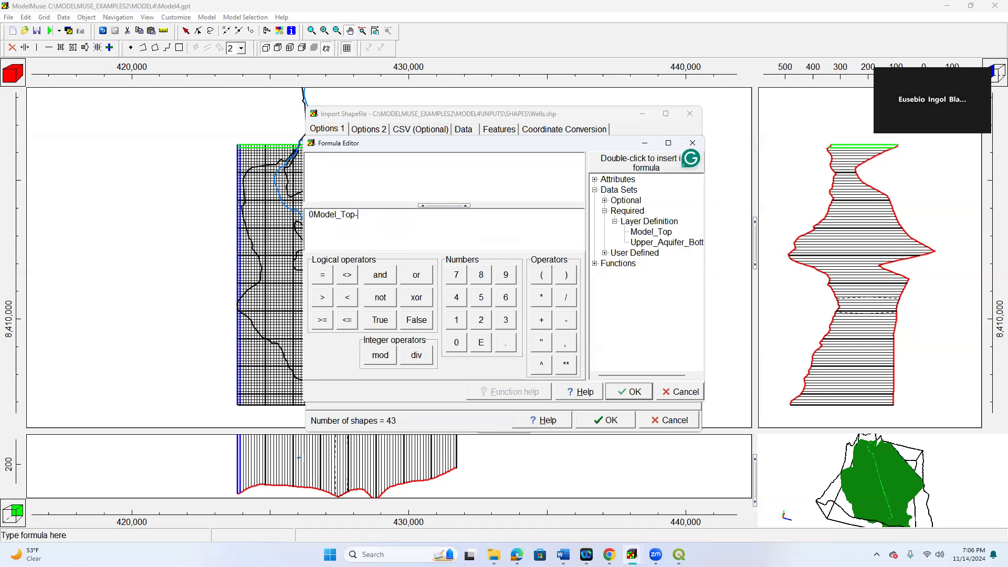
{"action": "key", "text": "ctrl+a"}
{"action": "key", "text": "BackSpace"}
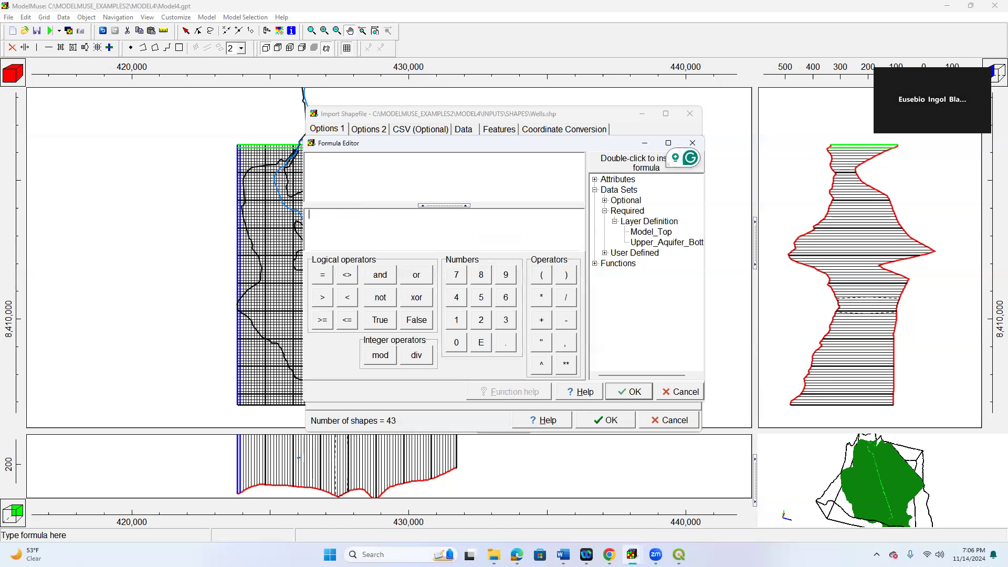
{"action": "double_click", "coordinate": [650, 231]}
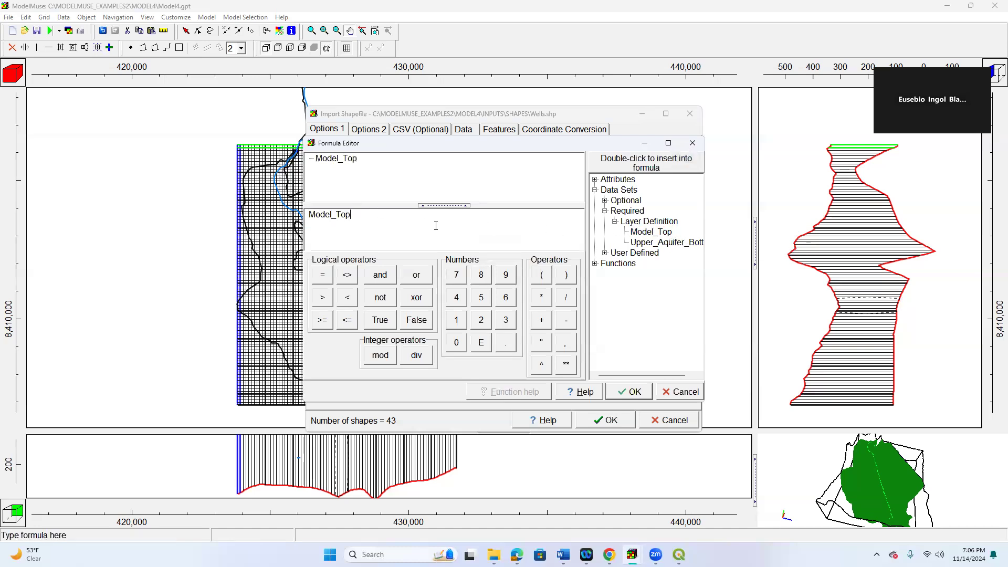
{"action": "type", "text": "-"}
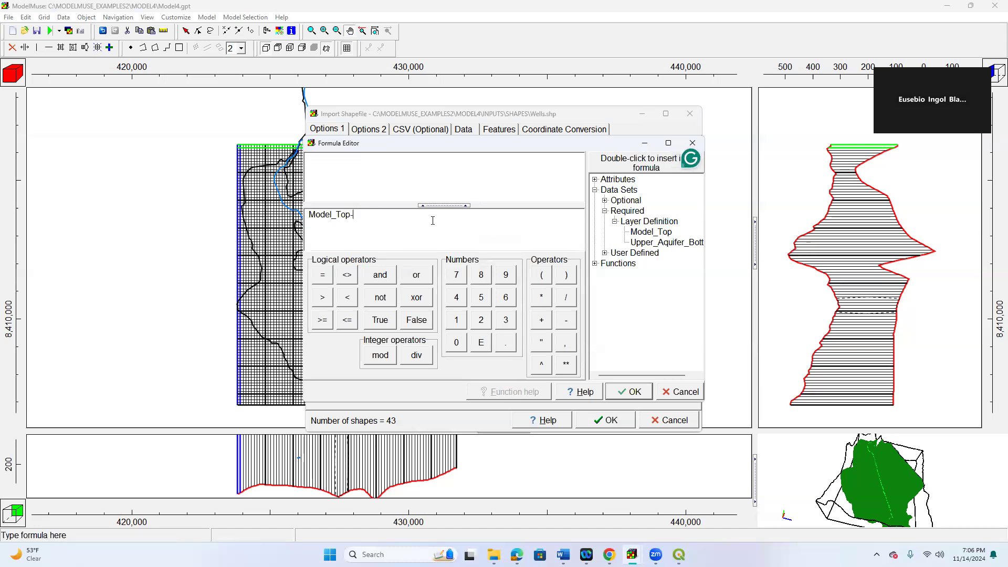
{"action": "type", "text": "9.8"}
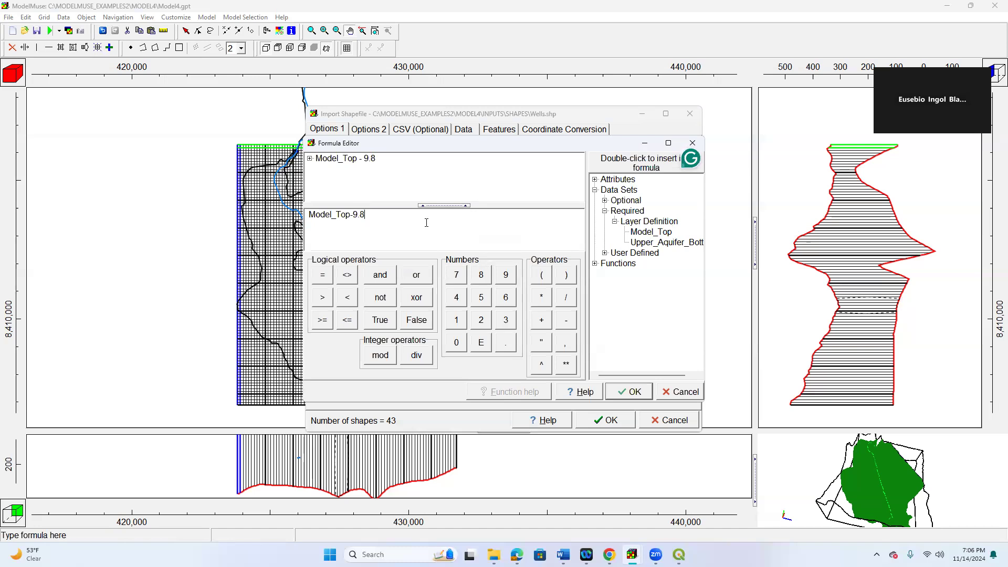
{"action": "left_click", "coordinate": [623, 394]}
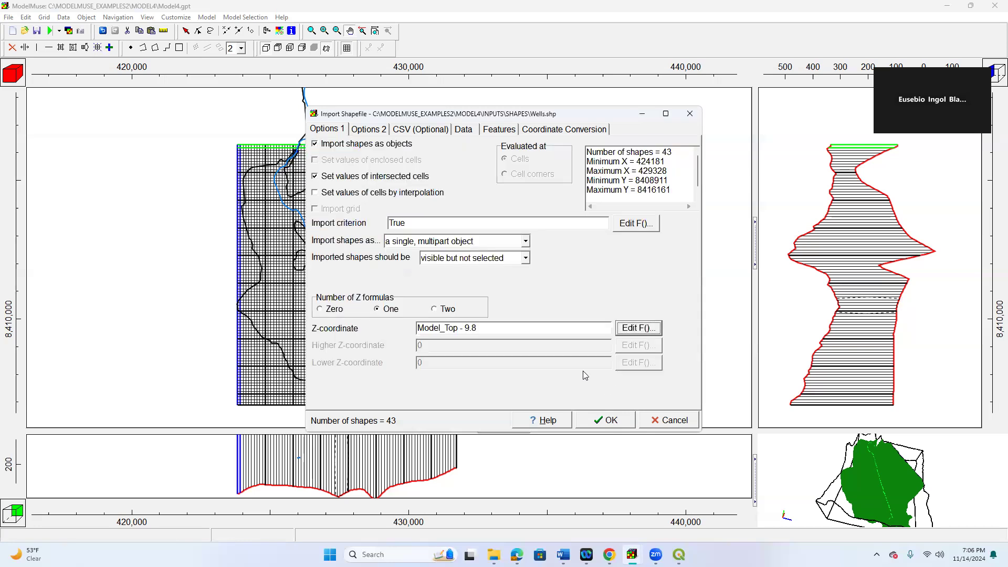
Step: Import the Wells.shp shapes as a single, multipart object that is visible but not selected
{"action": "key", "text": "alt+Tab"}
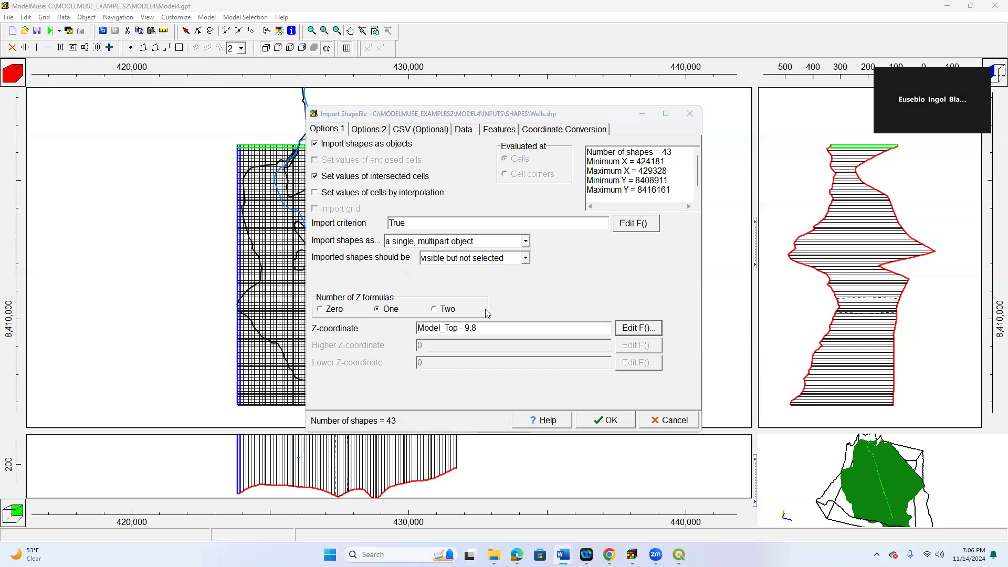
{"action": "left_click", "coordinate": [613, 418]}
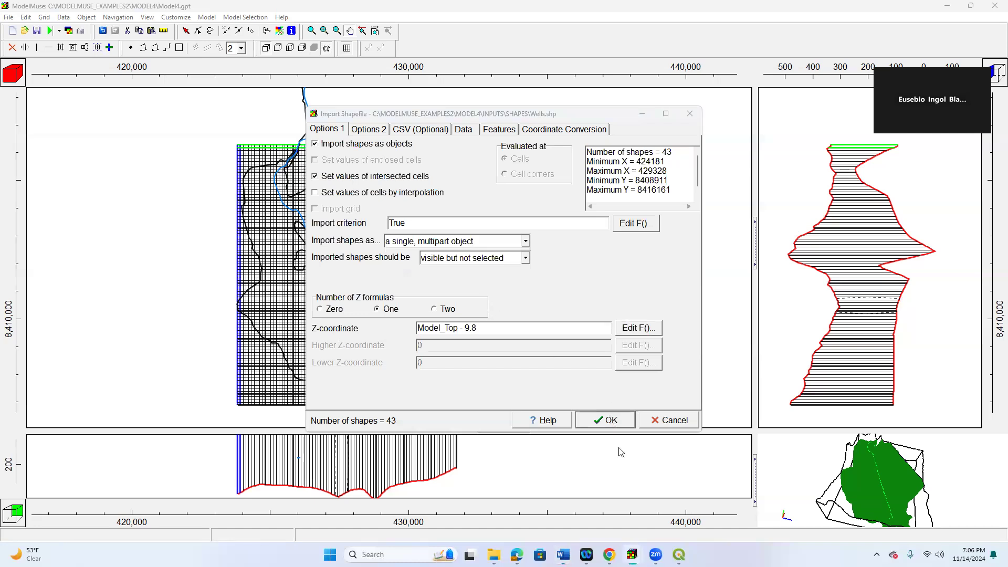
{"action": "left_click", "coordinate": [606, 420]}
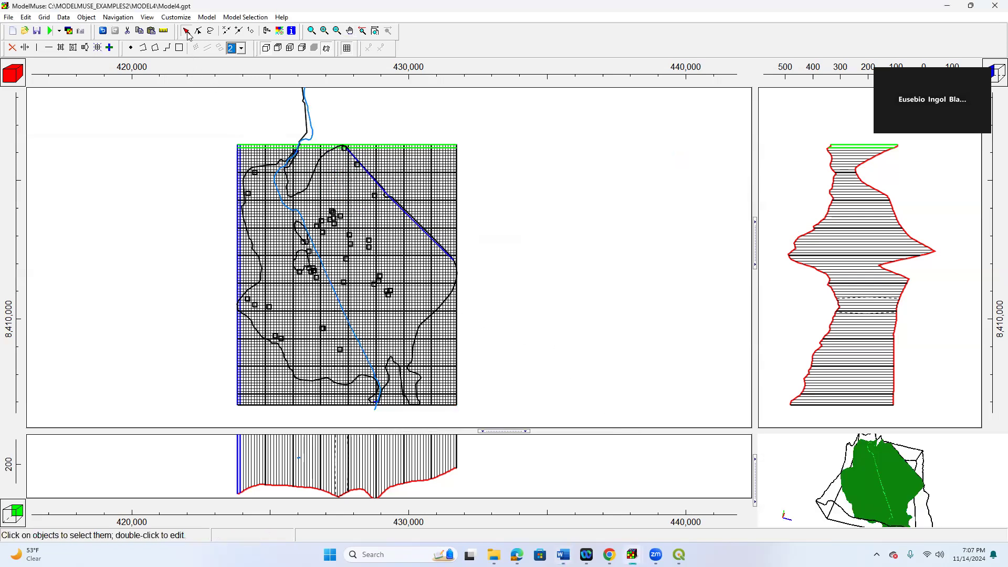
Step: Enable the WEL: Well package in the MODFLOW features of the imported wells object
{"action": "left_click", "coordinate": [342, 284]}
{"action": "double_click", "coordinate": [398, 205]}
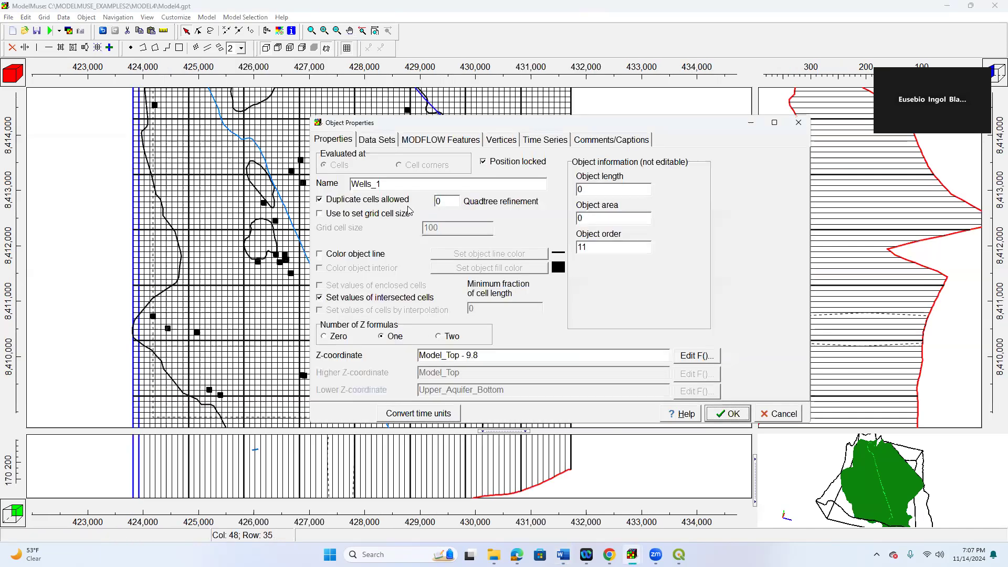
{"action": "left_click", "coordinate": [447, 142]}
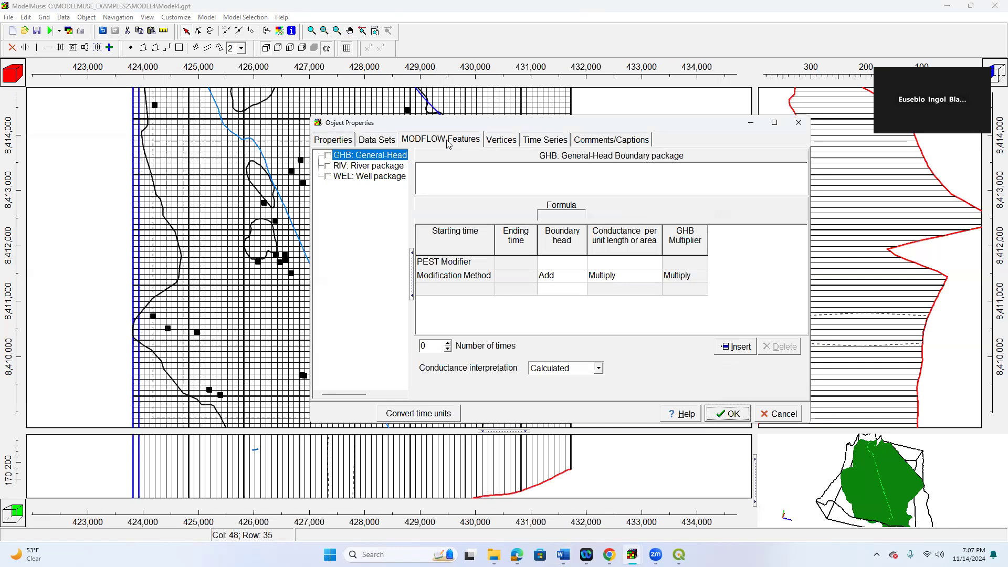
{"action": "left_click", "coordinate": [328, 177]}
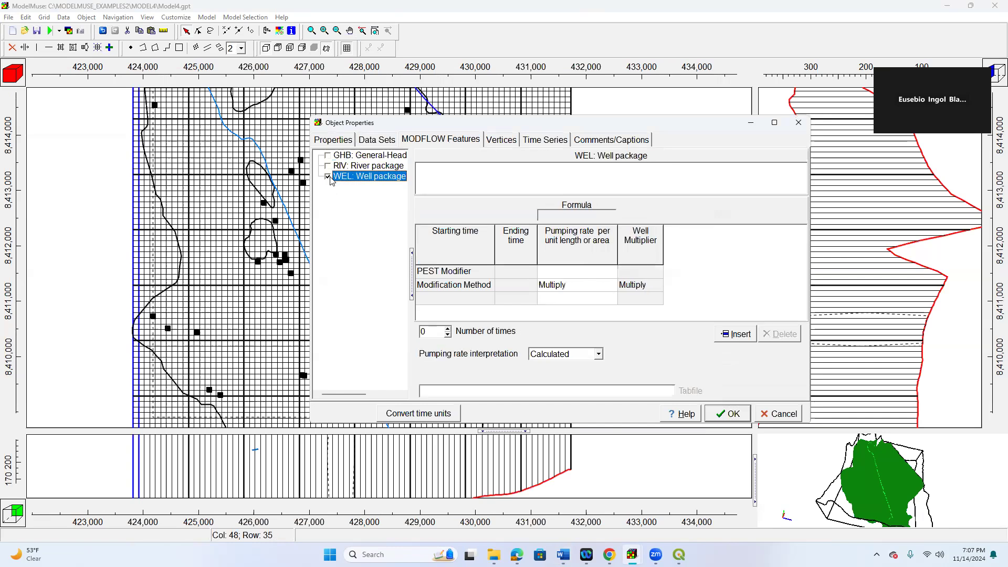
Step: Add one pumping period to the wells object, starting at -1 and ending at 0
{"action": "left_click", "coordinate": [447, 330]}
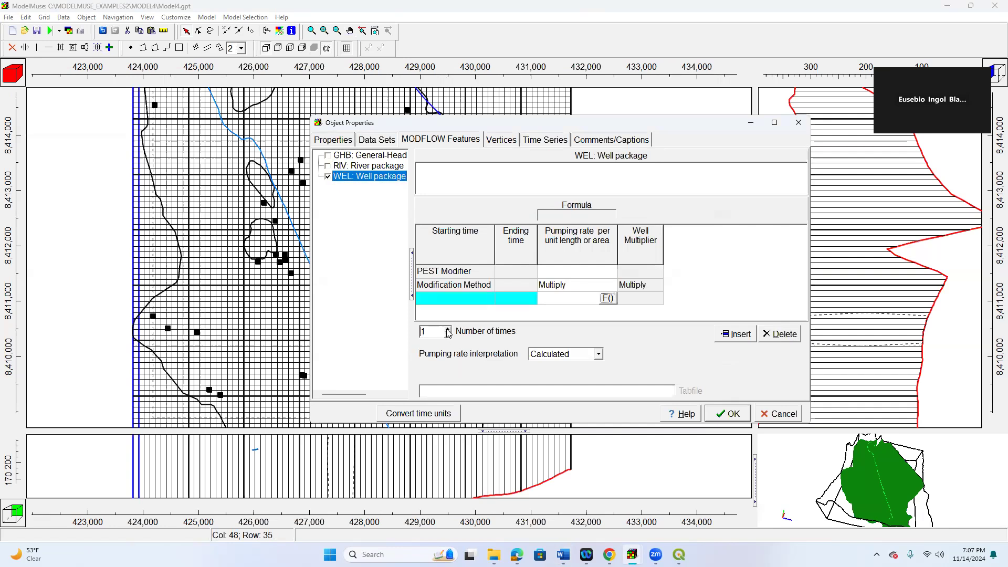
{"action": "left_click", "coordinate": [491, 300]}
{"action": "left_click", "coordinate": [490, 297]}
{"action": "left_click", "coordinate": [463, 311]}
{"action": "left_click", "coordinate": [560, 299]}
Step: Set the pumping rate interpretation to Direct and the rate to -85, apply the properties, and dismiss the errors and warnings window
{"action": "left_click", "coordinate": [598, 354]}
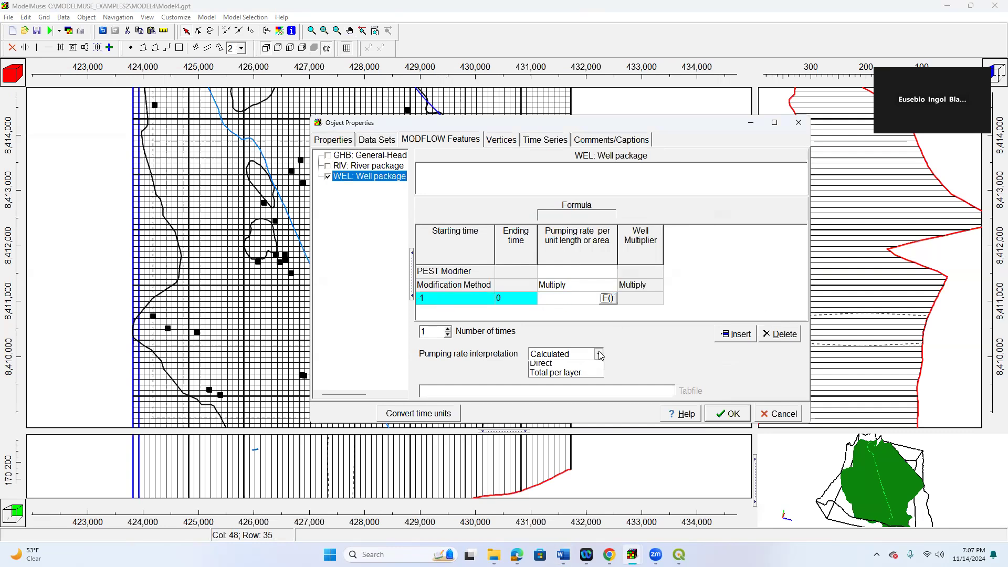
{"action": "left_click", "coordinate": [573, 376]}
{"action": "left_click", "coordinate": [566, 300]}
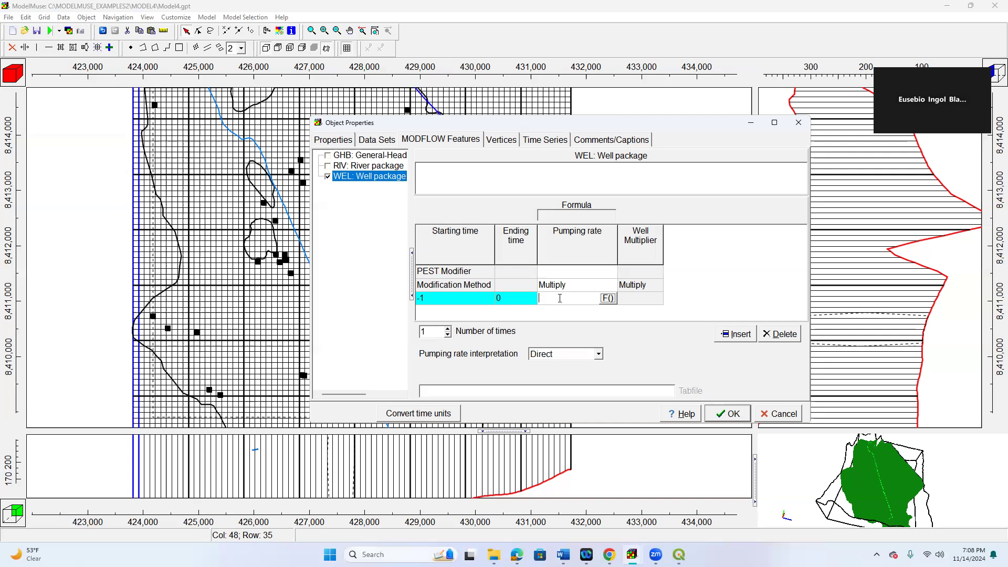
{"action": "type", "text": "-85"}
{"action": "double_click", "coordinate": [553, 300]}
{"action": "left_click", "coordinate": [727, 414]}
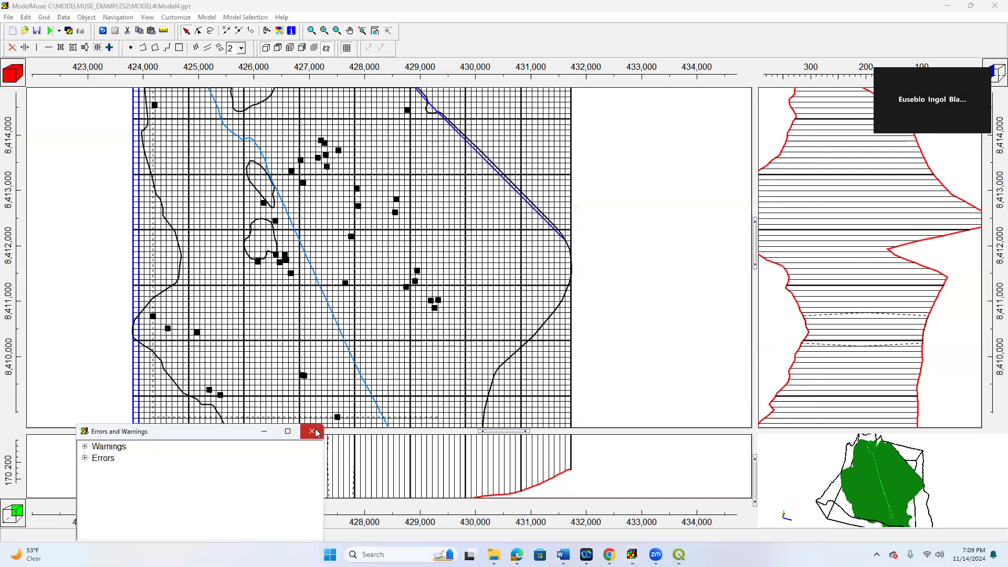
{"action": "left_click", "coordinate": [315, 432]}
Step: Check the pumping settings and Z-coordinate formula of the wells object from several well points, leaving its properties unchanged
{"action": "double_click", "coordinate": [291, 274]}
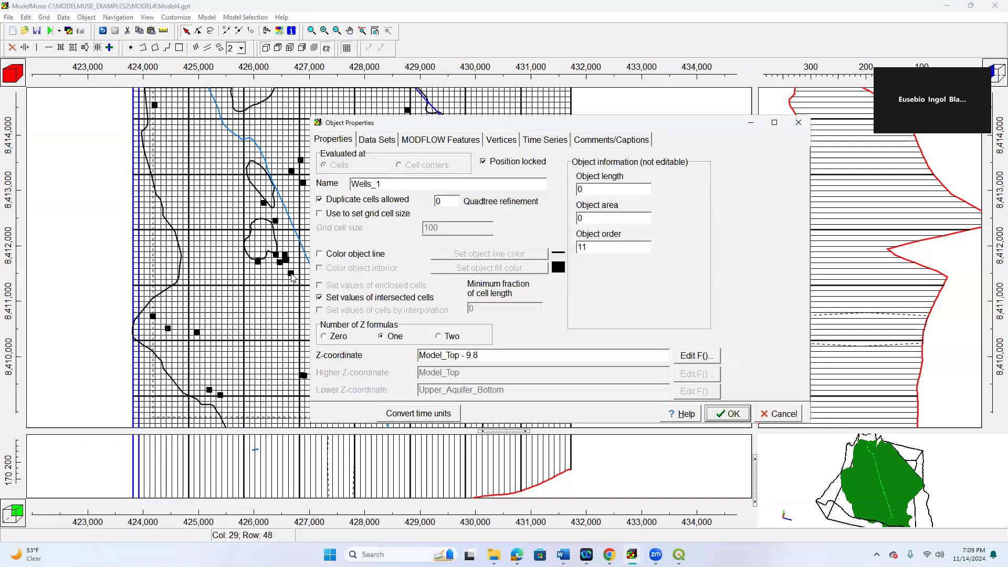
{"action": "left_click", "coordinate": [455, 139]}
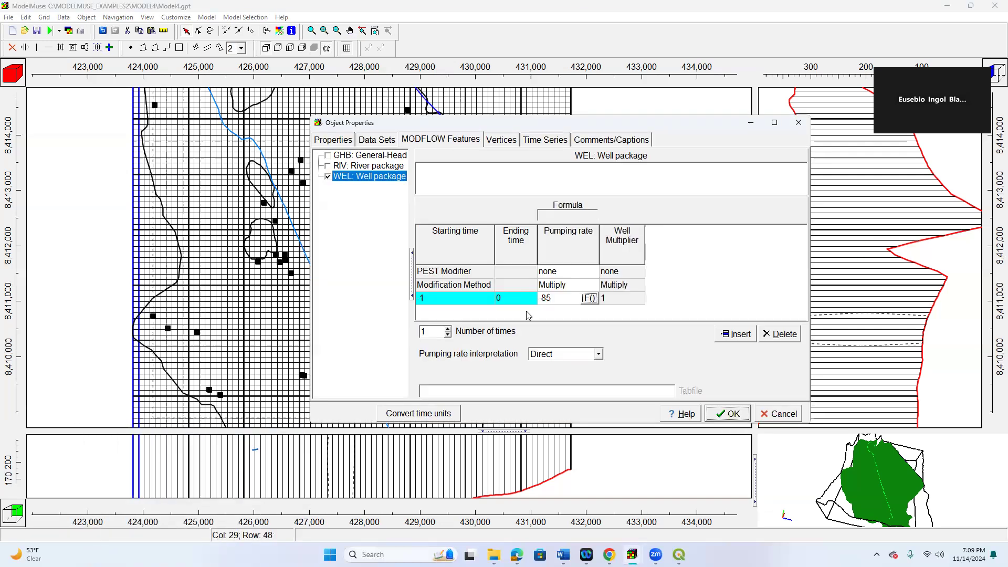
{"action": "left_click", "coordinate": [799, 123]}
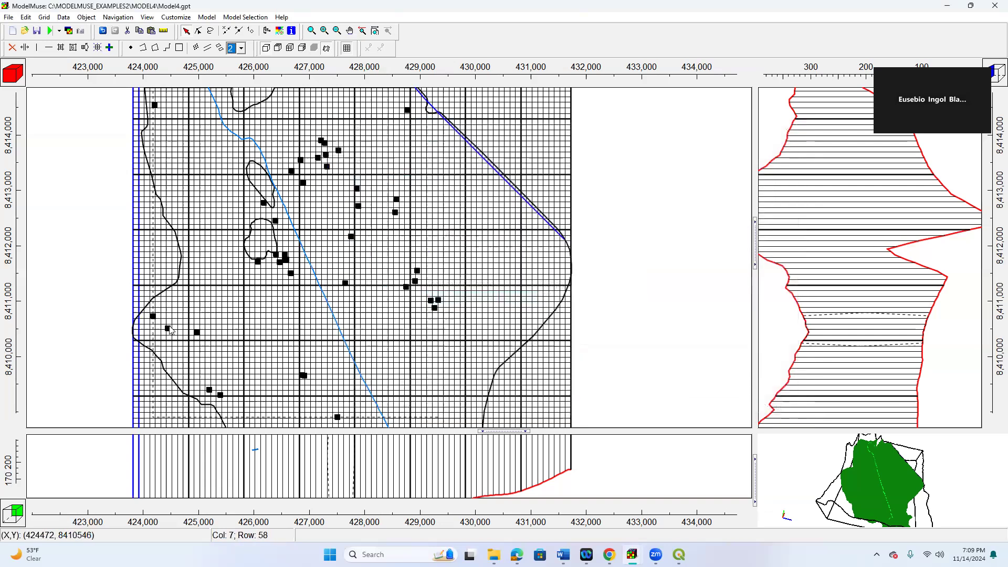
{"action": "double_click", "coordinate": [169, 329]}
{"action": "left_click", "coordinate": [508, 358]}
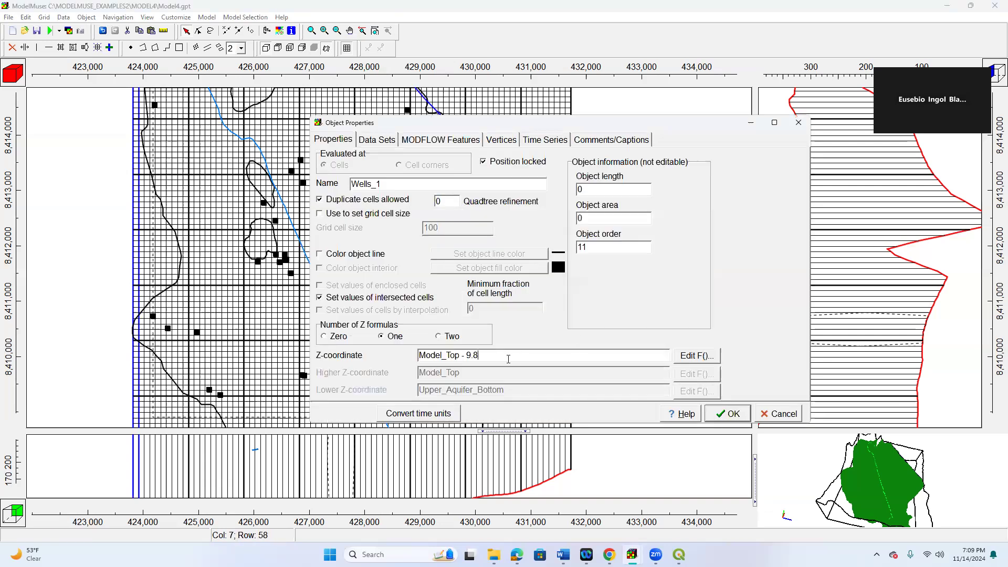
{"action": "left_click", "coordinate": [778, 418]}
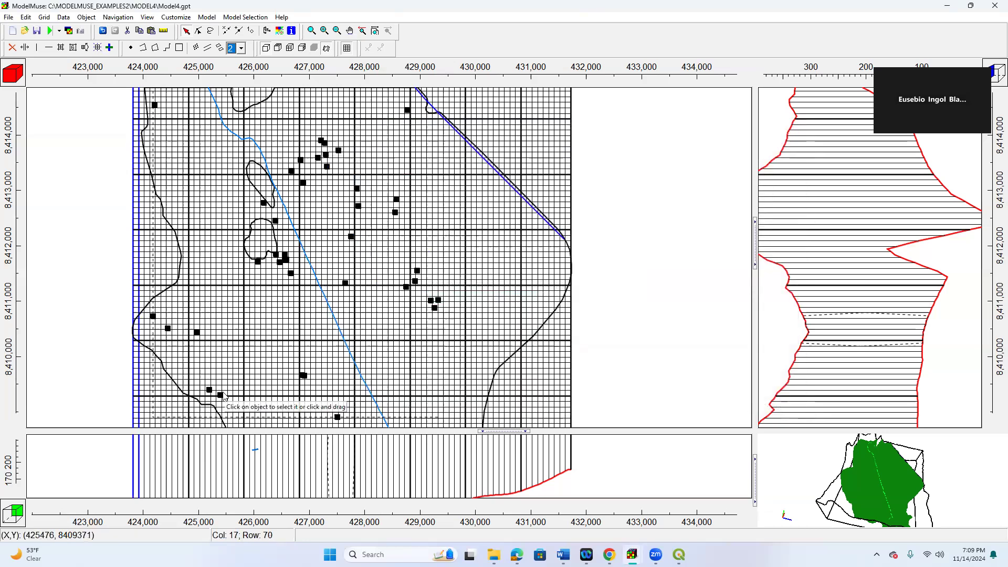
{"action": "double_click", "coordinate": [221, 395]}
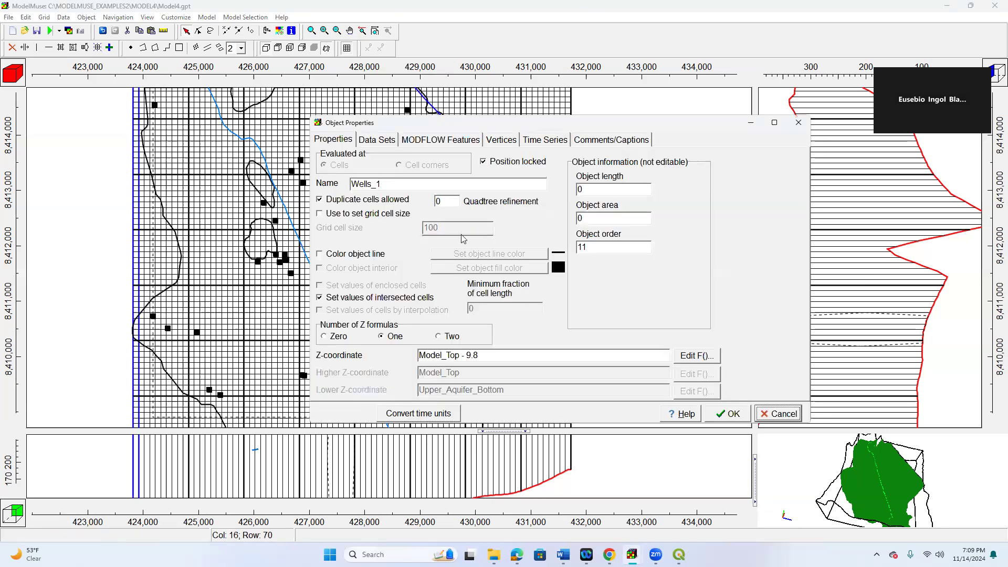
{"action": "left_click", "coordinate": [488, 354]}
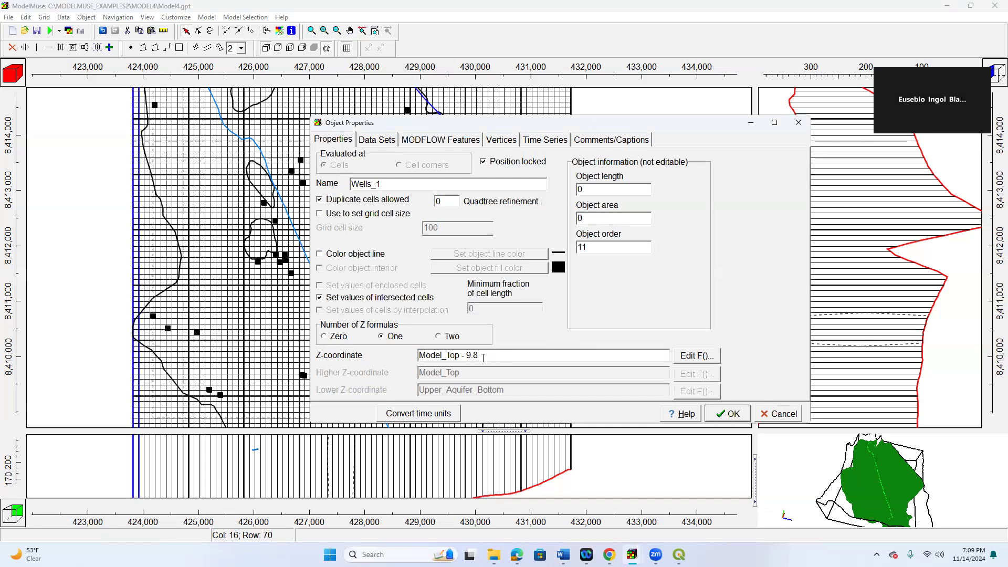
{"action": "left_click_drag", "start_coordinate": [483, 357], "coordinate": [420, 357]}
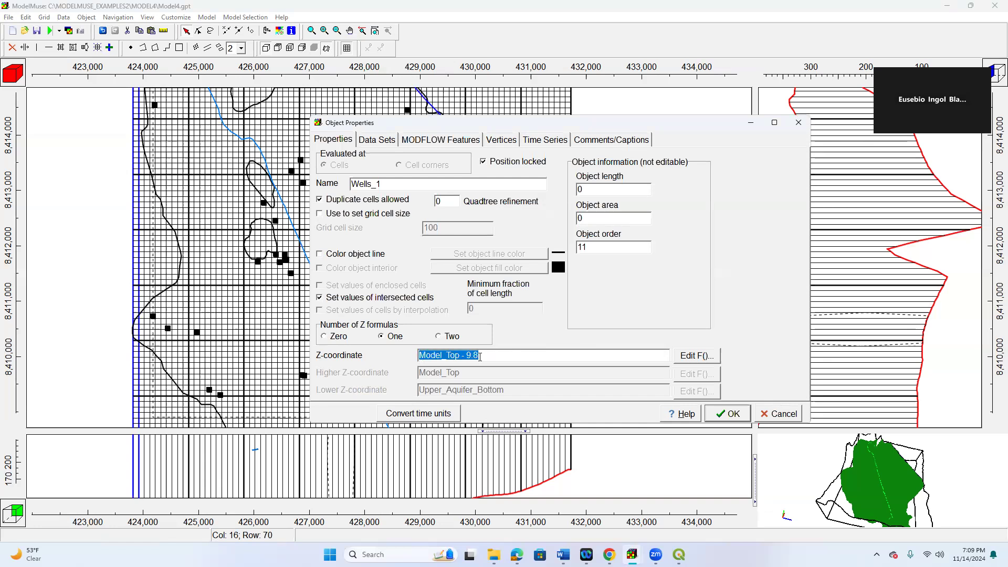
{"action": "left_click", "coordinate": [777, 417]}
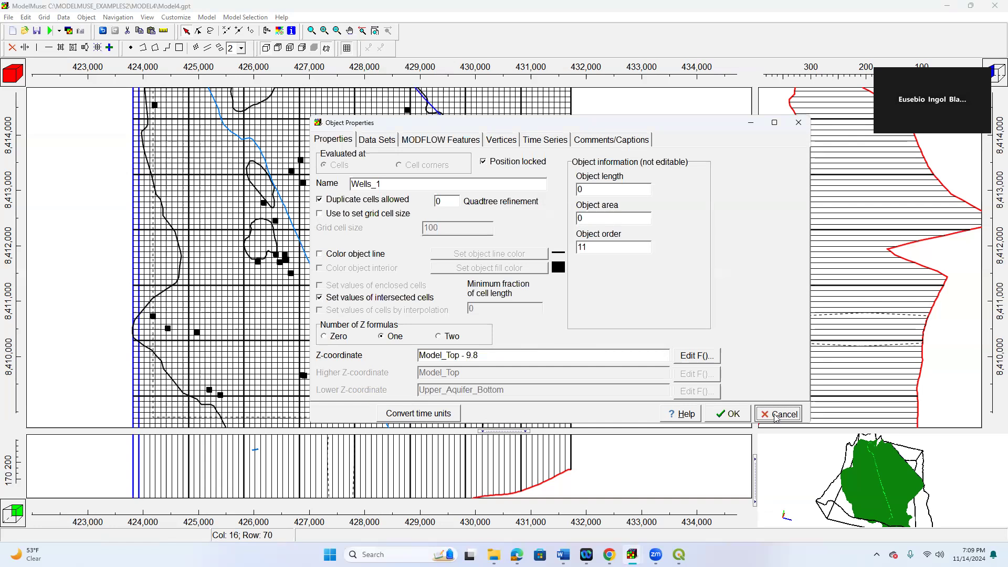
Step: Check the WEL pumping settings of the Wells_1 object, apply its properties, and dismiss the errors and warnings window
{"action": "left_click", "coordinate": [776, 415]}
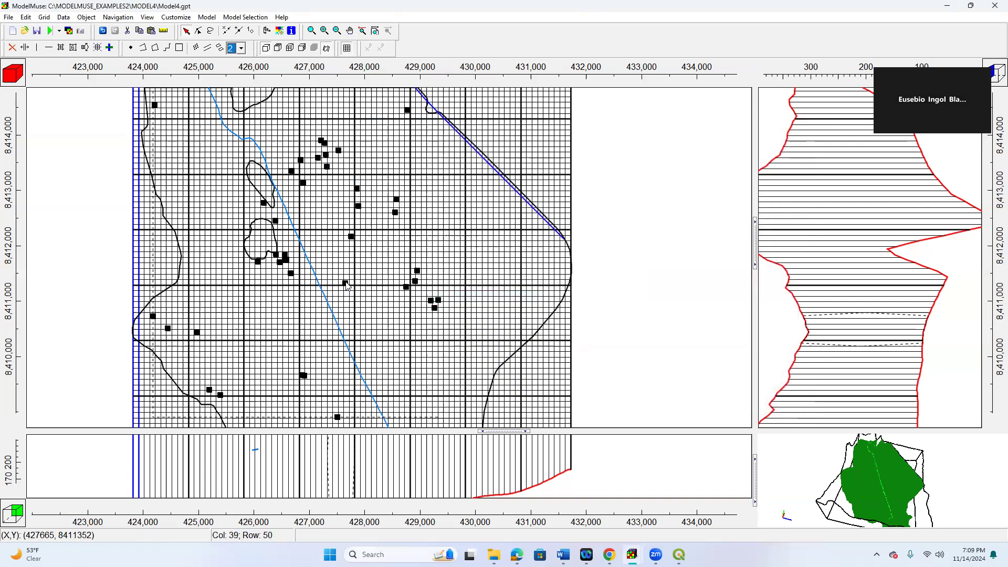
{"action": "double_click", "coordinate": [346, 284]}
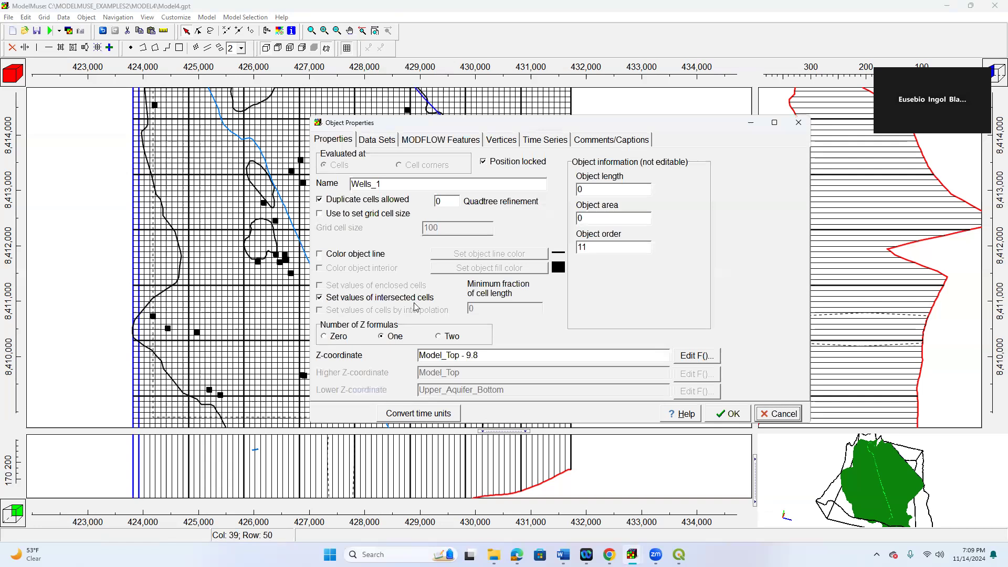
{"action": "left_click", "coordinate": [436, 141]}
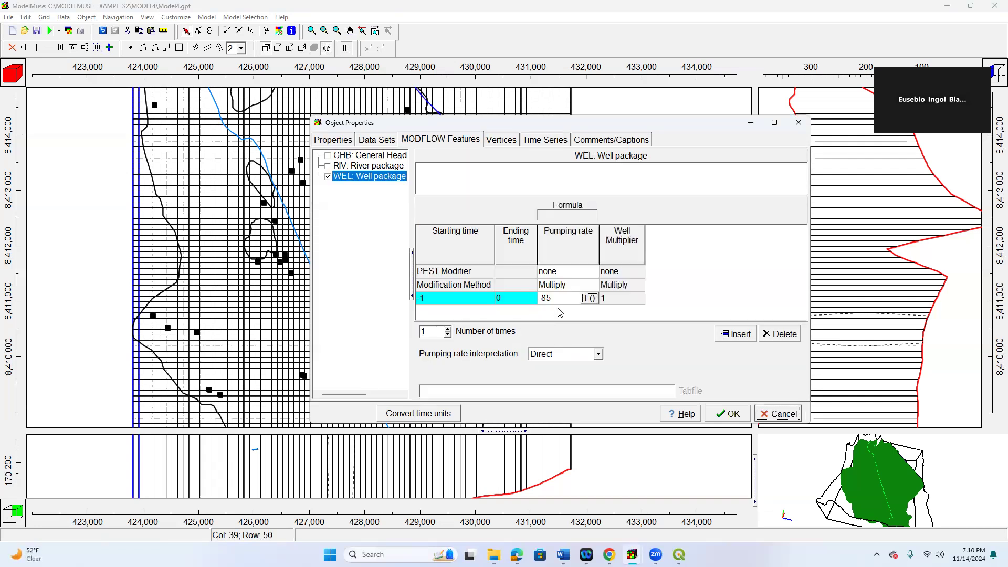
{"action": "left_click", "coordinate": [727, 414]}
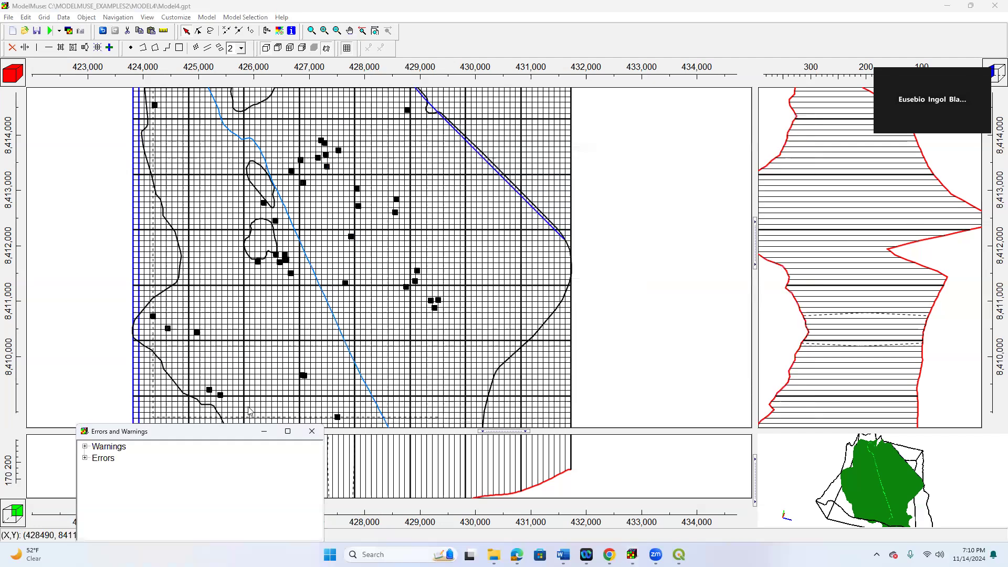
{"action": "left_click", "coordinate": [312, 431]}
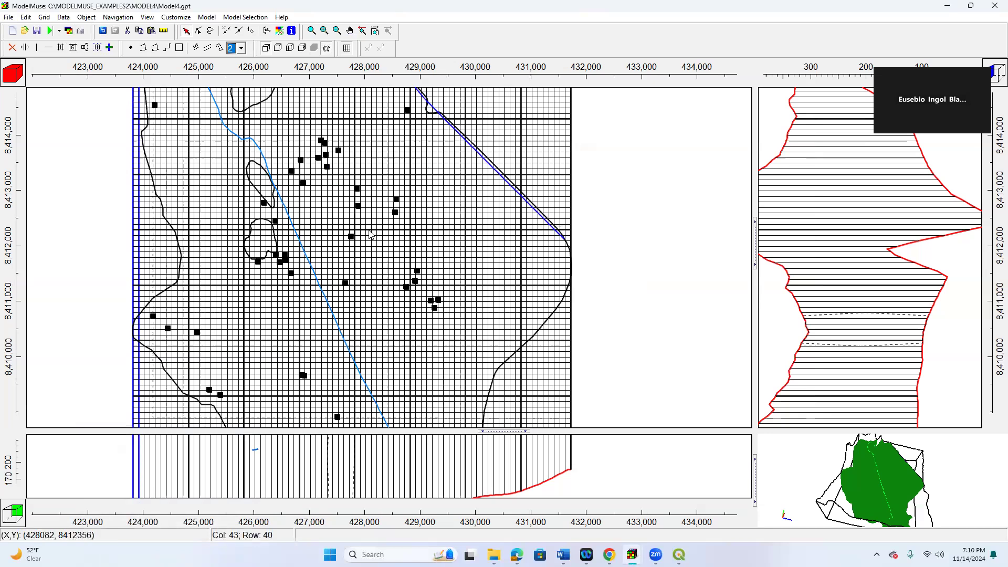
{"action": "scroll", "coordinate": [194, 150], "scroll_direction": "down", "scroll_amount": 2}
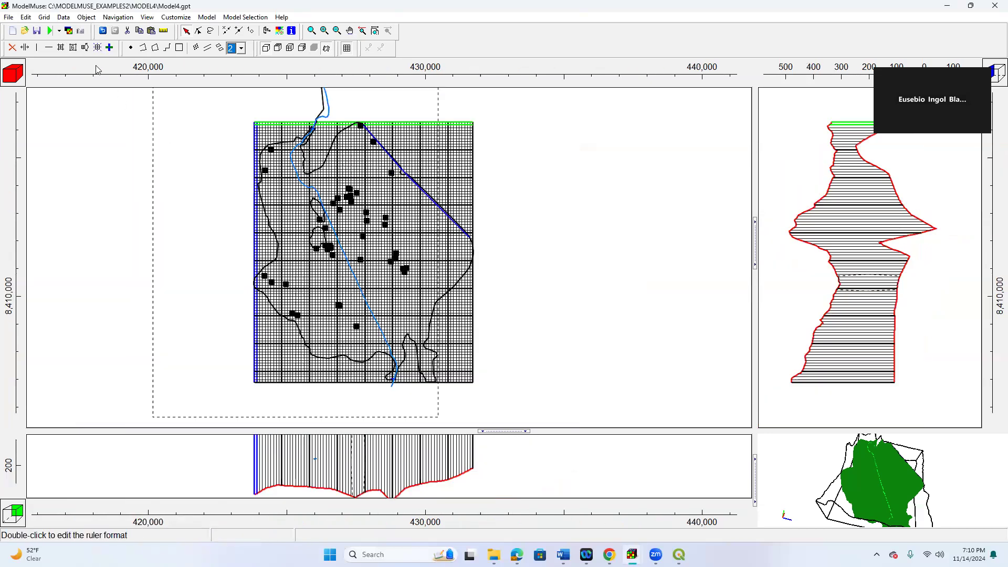
{"action": "left_click", "coordinate": [49, 31]}
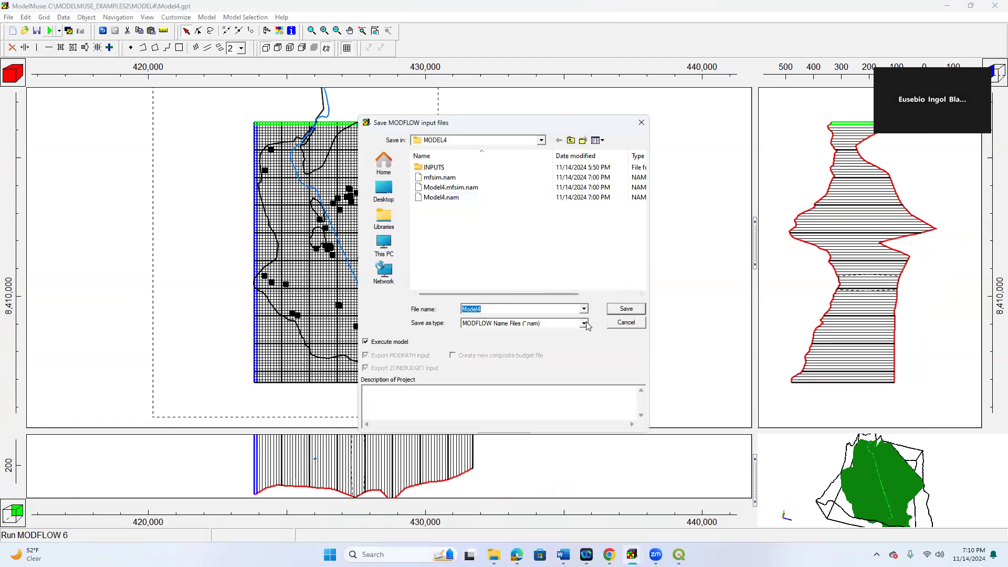
{"action": "left_click", "coordinate": [620, 311]}
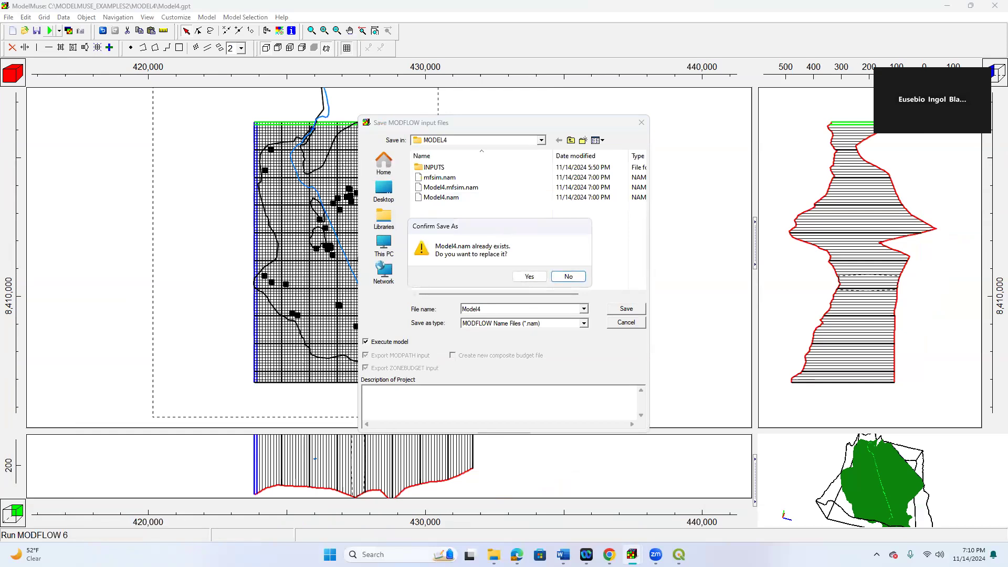
{"action": "left_click", "coordinate": [569, 276]}
{"action": "left_click", "coordinate": [626, 322]}
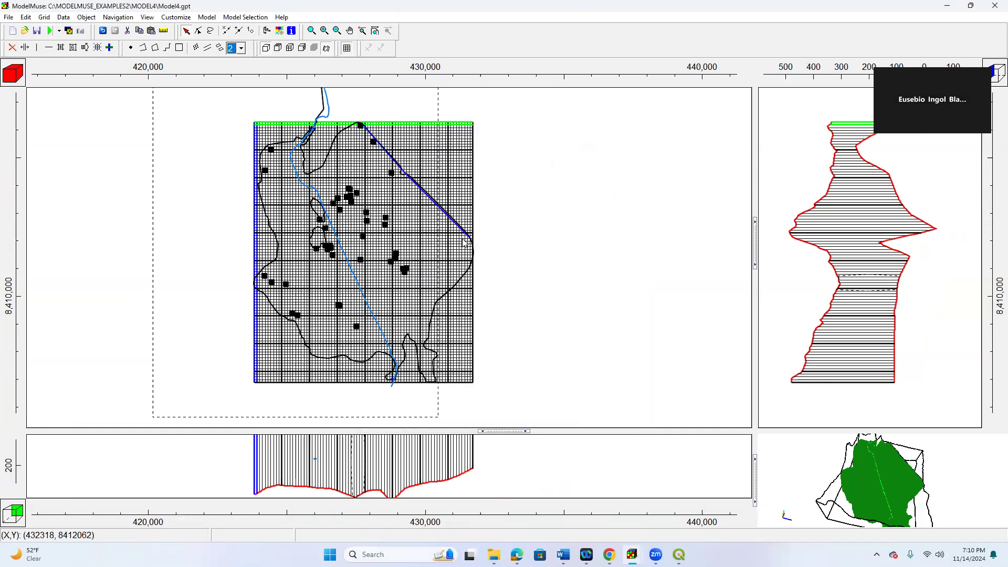
Step: Inspect the general properties of the Area_1 object, leaving its settings unchanged
{"action": "left_click", "coordinate": [418, 186]}
{"action": "double_click", "coordinate": [419, 185]}
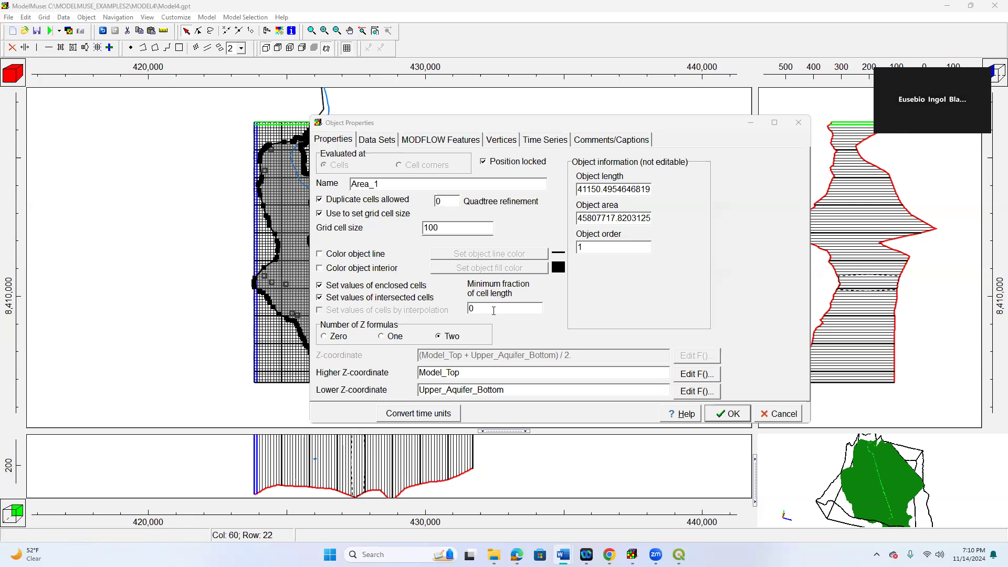
{"action": "left_click", "coordinate": [734, 416]}
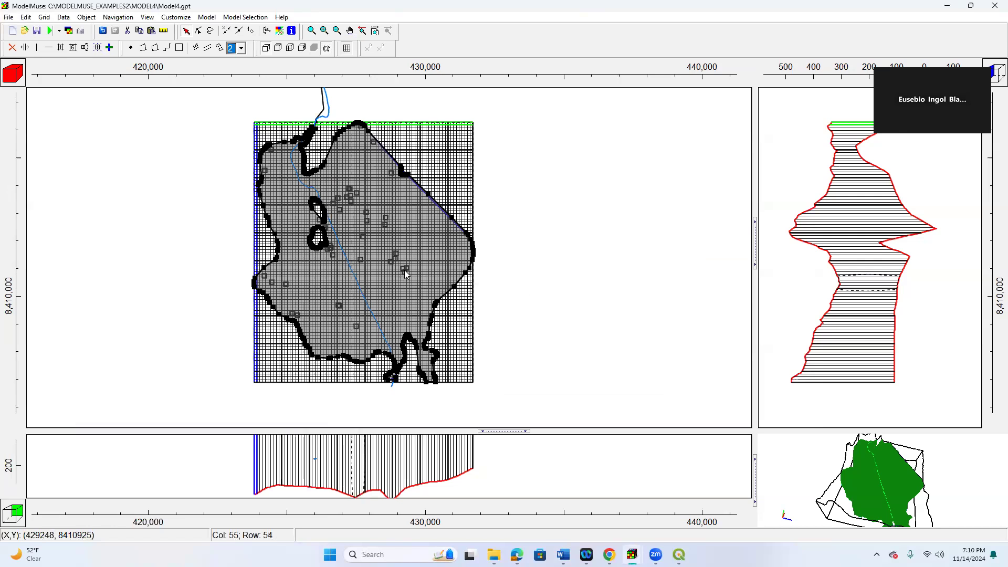
{"action": "double_click", "coordinate": [405, 270]}
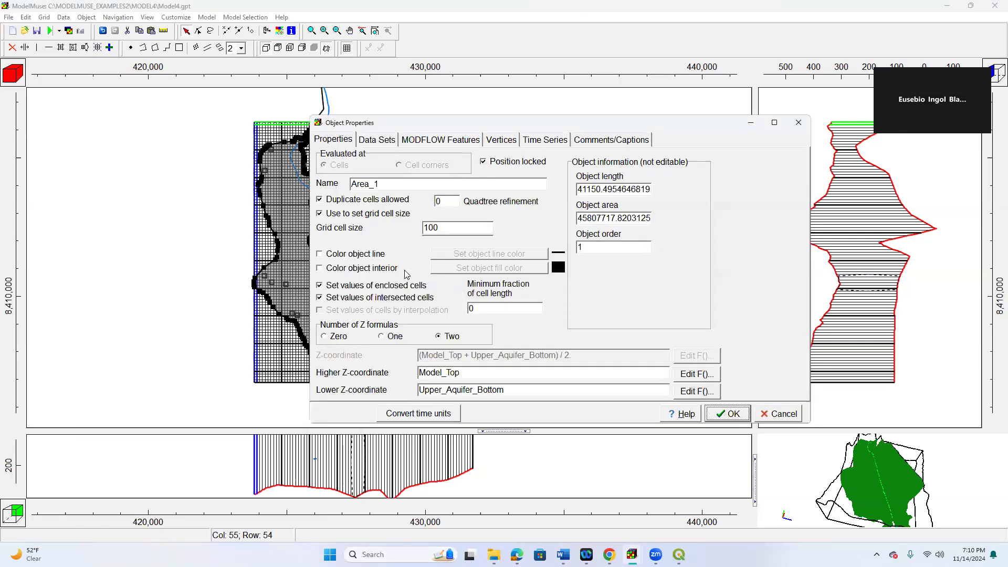
{"action": "left_click", "coordinate": [799, 122]}
{"action": "left_click", "coordinate": [401, 237]}
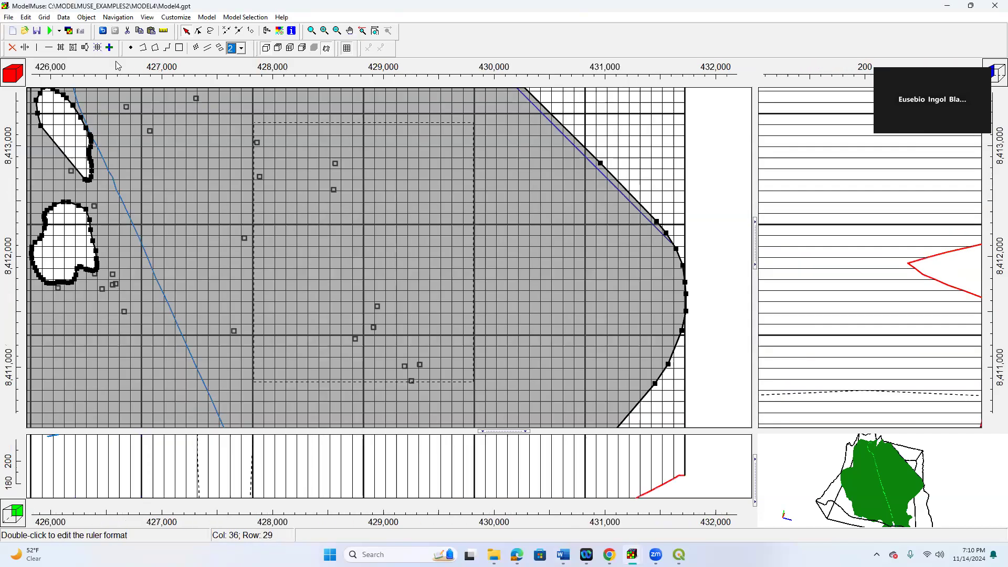
Step: Run MODFLOW 6 on the Model4 input files, replacing the existing Model4.nam, and close ModelMonitor after the run
{"action": "left_click", "coordinate": [50, 31]}
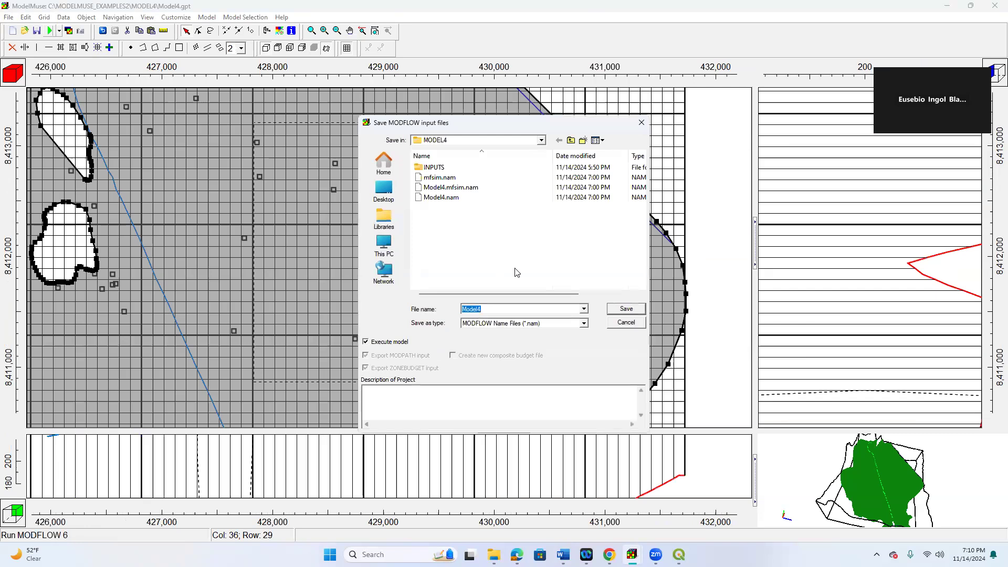
{"action": "left_click", "coordinate": [624, 313]}
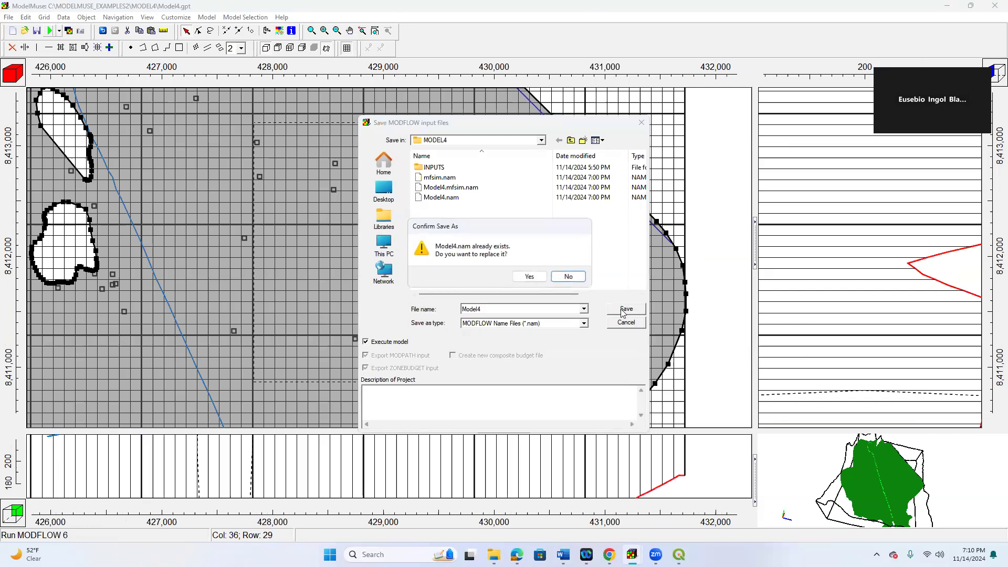
{"action": "left_click", "coordinate": [530, 277]}
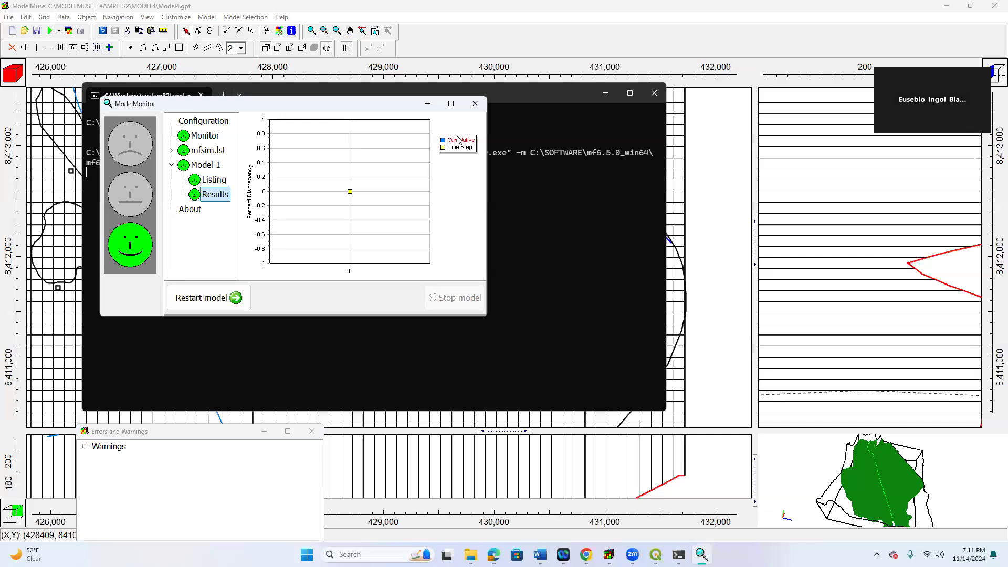
{"action": "left_click", "coordinate": [476, 104]}
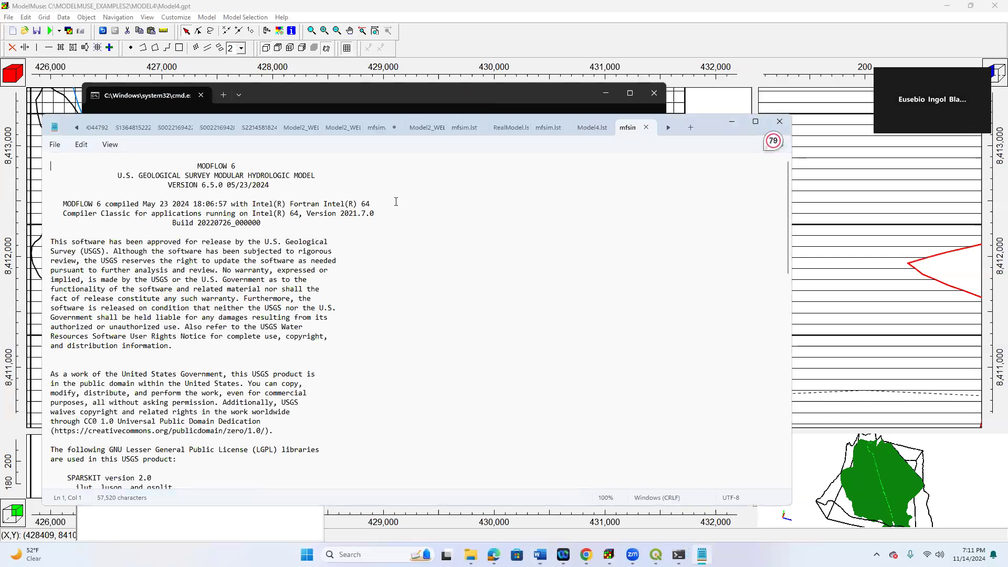
Step: Examine the inflow terms of the volume budget in the Model4.lst listing file, including the WEL entry
{"action": "left_click", "coordinate": [587, 127]}
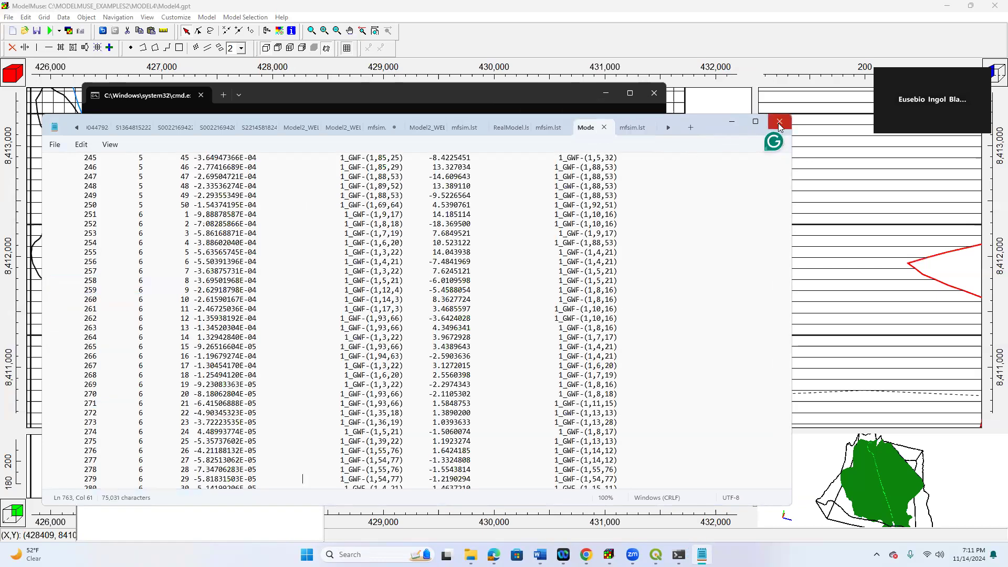
{"action": "left_click", "coordinate": [756, 122]}
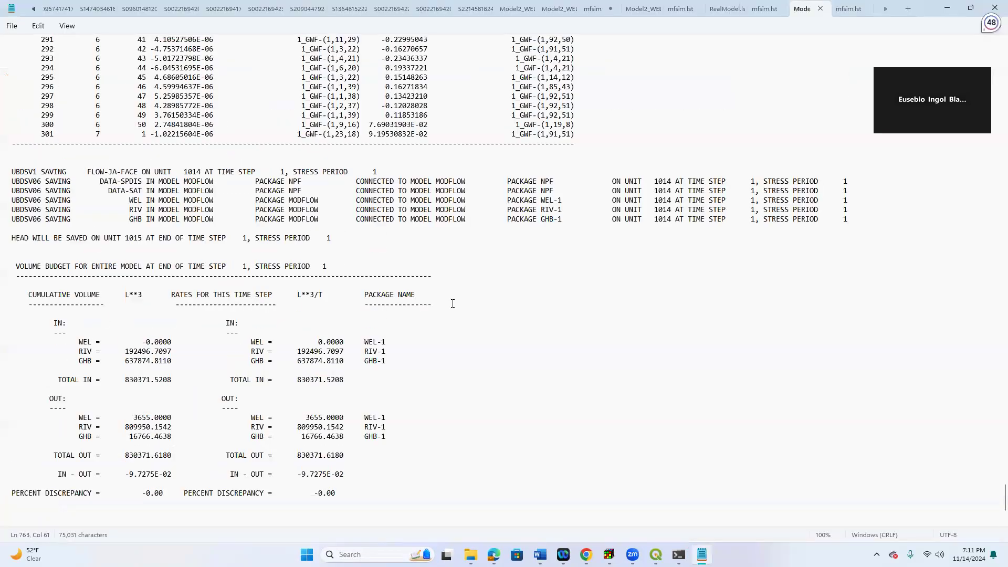
{"action": "scroll", "coordinate": [453, 304], "scroll_direction": "down", "scroll_amount": 1}
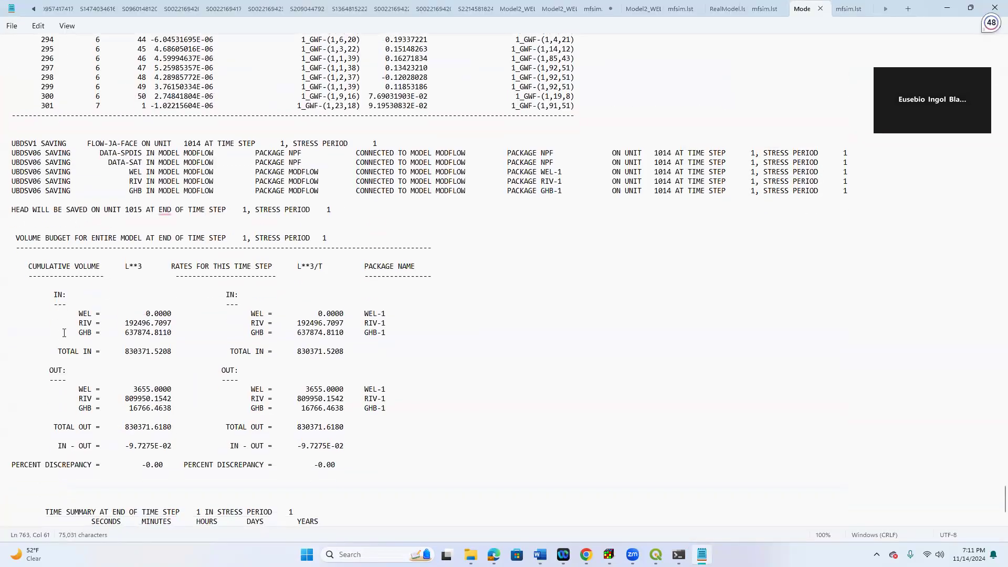
{"action": "left_click_drag", "start_coordinate": [81, 314], "coordinate": [125, 314]}
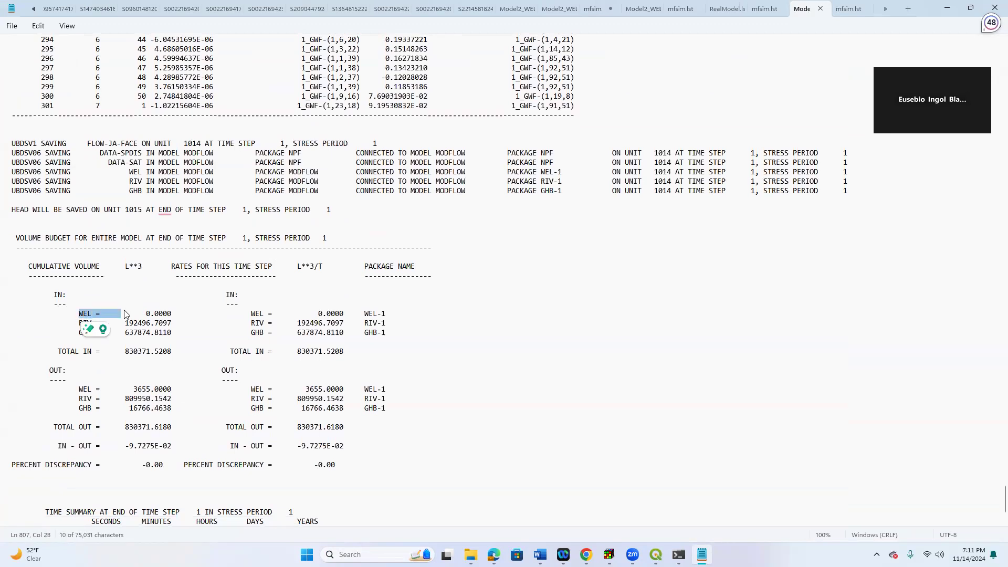
{"action": "left_click", "coordinate": [128, 358]}
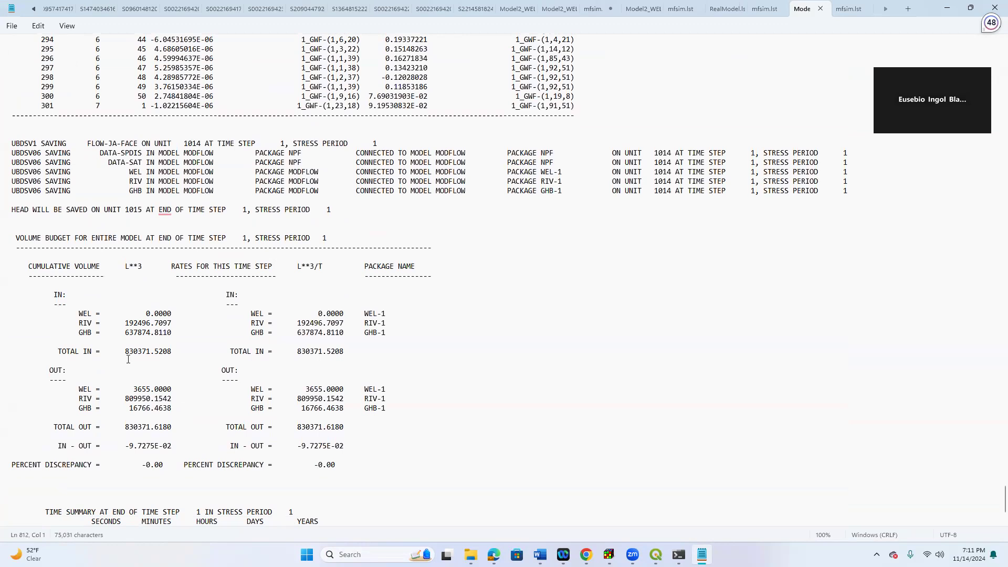
{"action": "scroll", "coordinate": [128, 359], "scroll_direction": "down", "scroll_amount": 2}
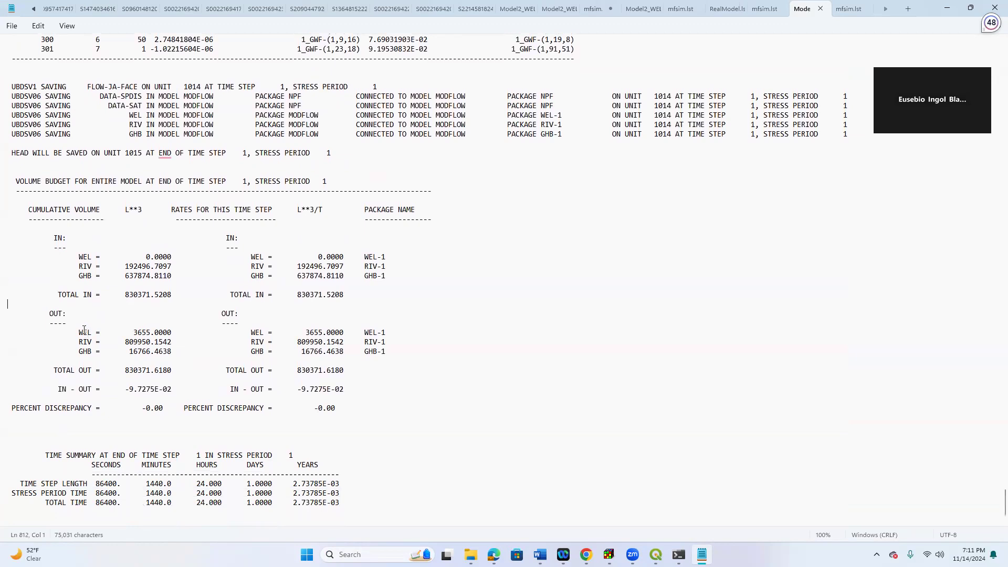
Step: Examine the WEL outflow, along with the RIV and GHB terms, in the listing's volume budget
{"action": "left_click_drag", "start_coordinate": [77, 336], "coordinate": [208, 337]}
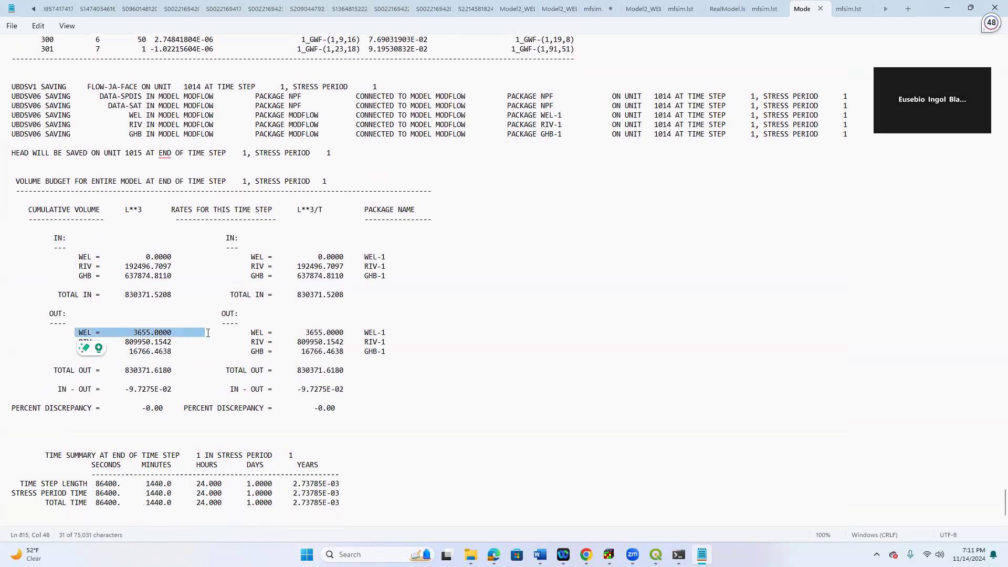
{"action": "left_click", "coordinate": [172, 333]}
{"action": "left_click_drag", "start_coordinate": [79, 337], "coordinate": [322, 334]}
{"action": "left_click", "coordinate": [72, 352]}
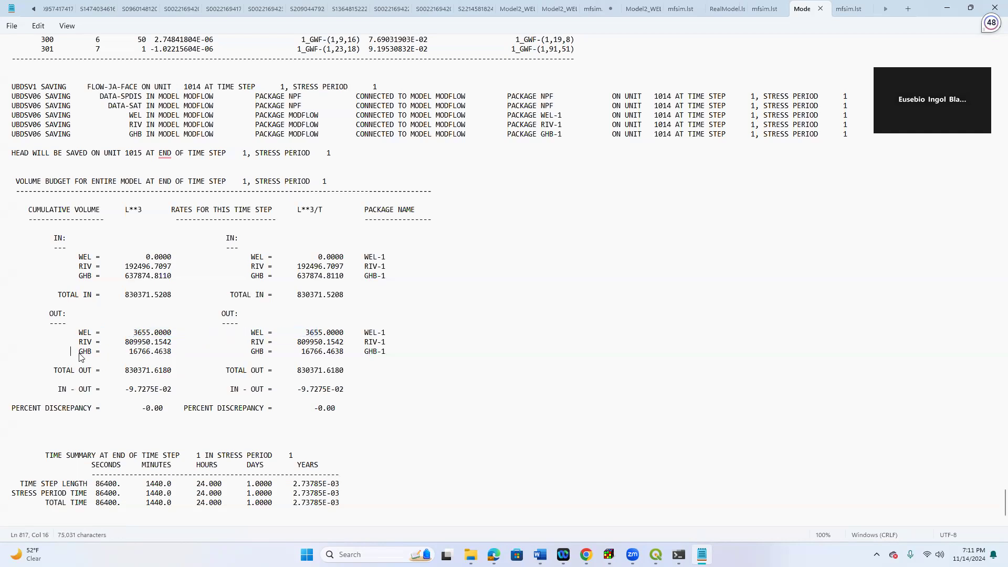
{"action": "scroll", "coordinate": [79, 353], "scroll_direction": "down", "scroll_amount": 1}
{"action": "scroll", "coordinate": [80, 353], "scroll_direction": "up", "scroll_amount": 5}
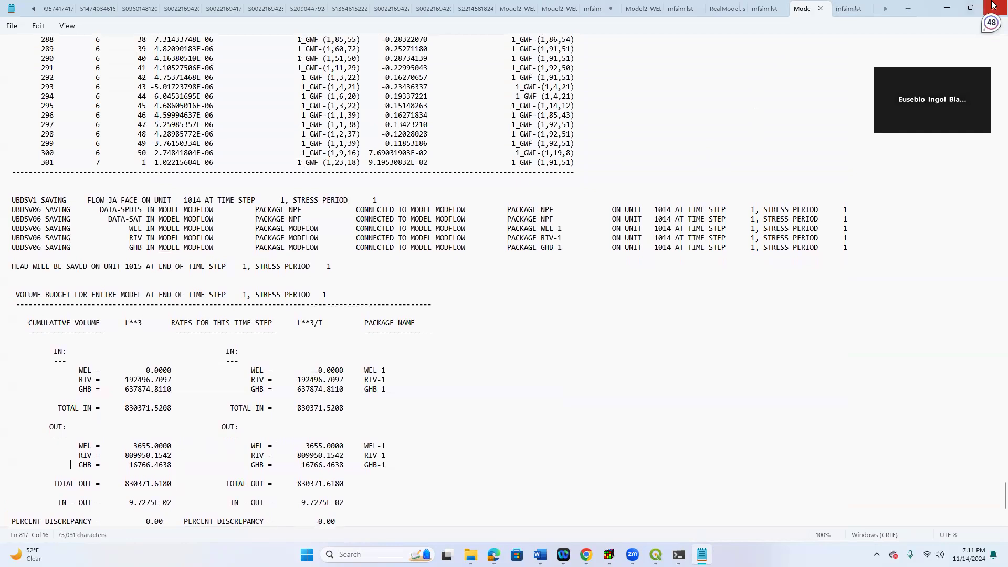
Step: Close the listing file, the finished command window, and the errors and warnings window
{"action": "left_click", "coordinate": [995, 7]}
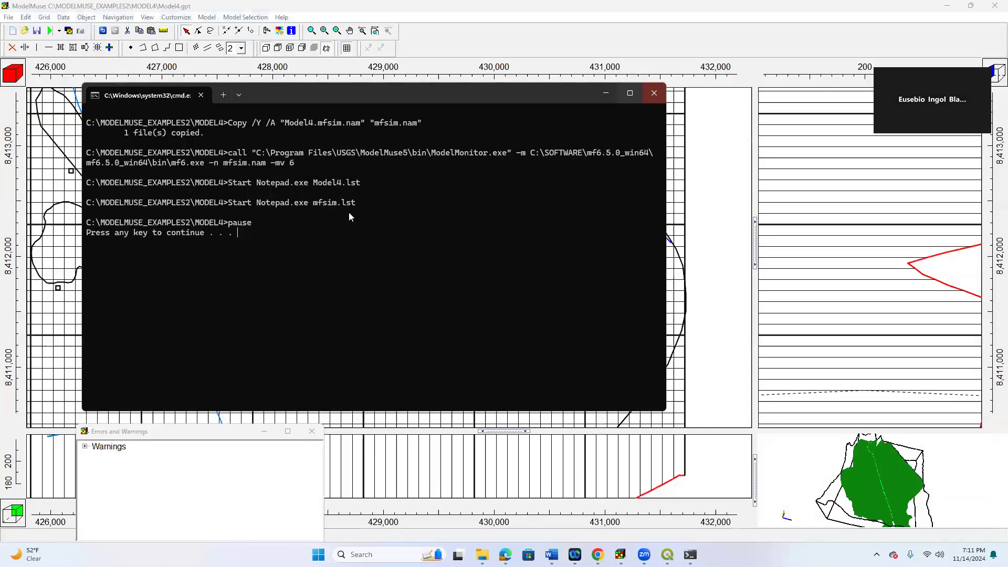
{"action": "key", "text": "Return"}
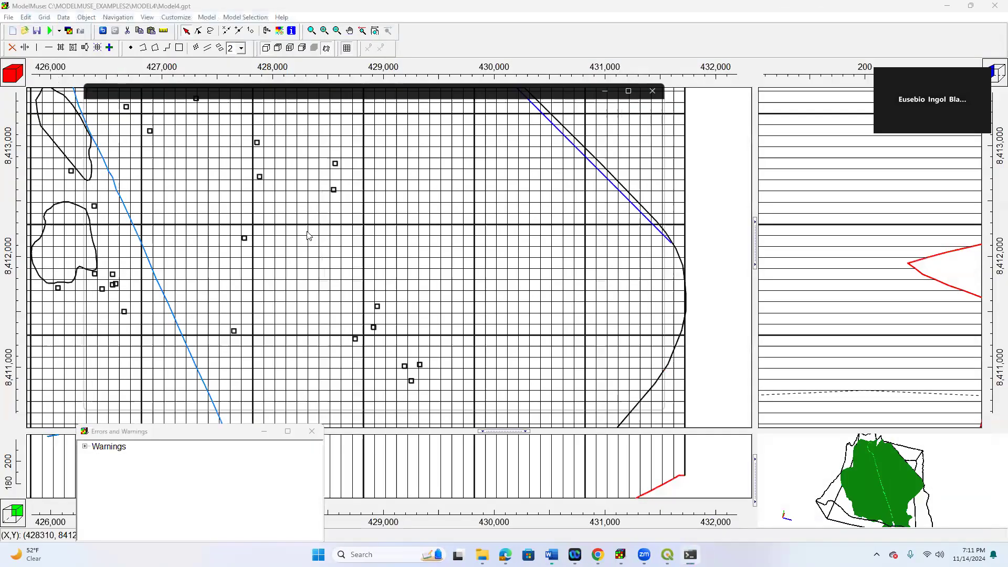
{"action": "left_click", "coordinate": [312, 432]}
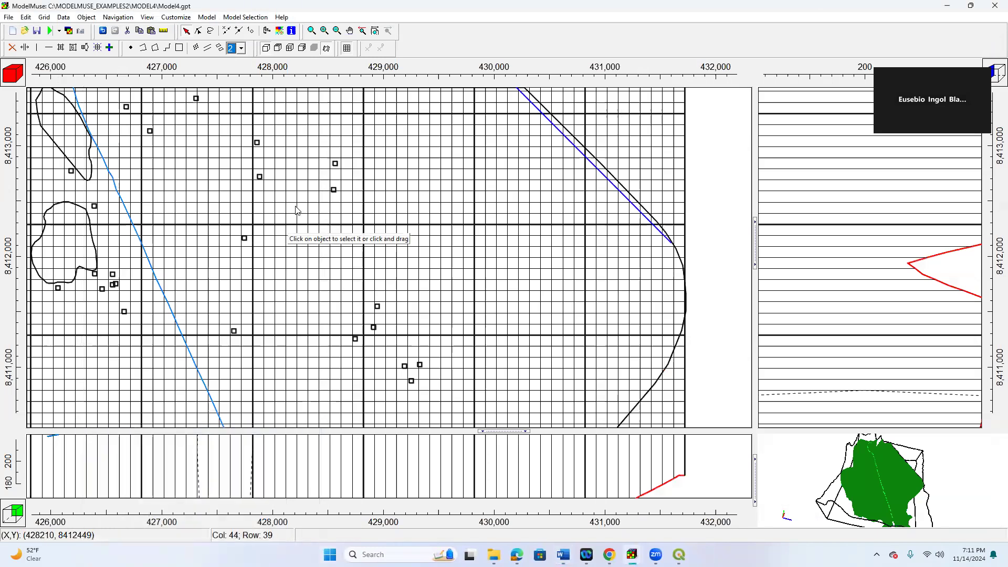
Step: Check the MODFLOW features of the Area_1 object, close its properties unchanged, and deselect it
{"action": "double_click", "coordinate": [333, 189]}
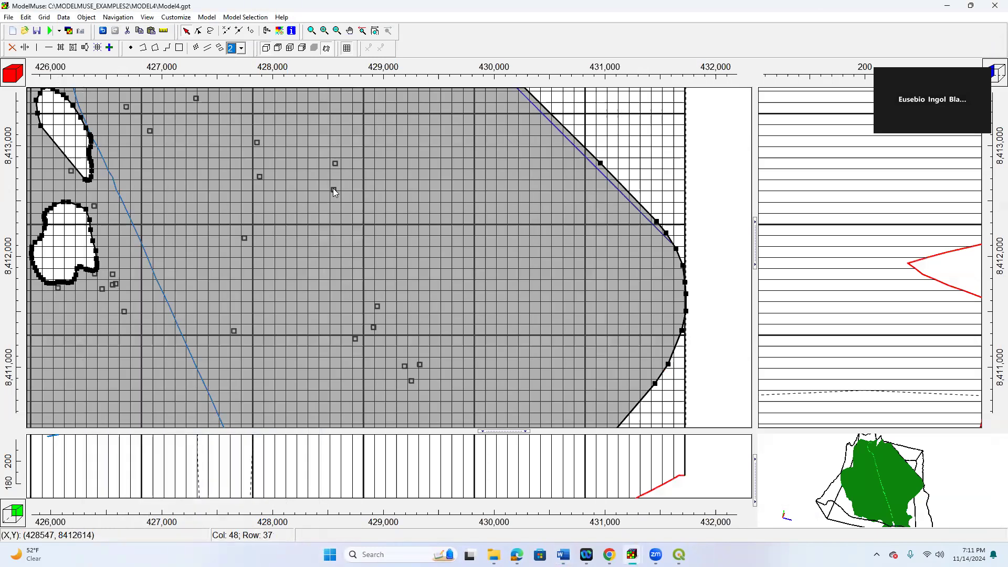
{"action": "left_click", "coordinate": [456, 142]}
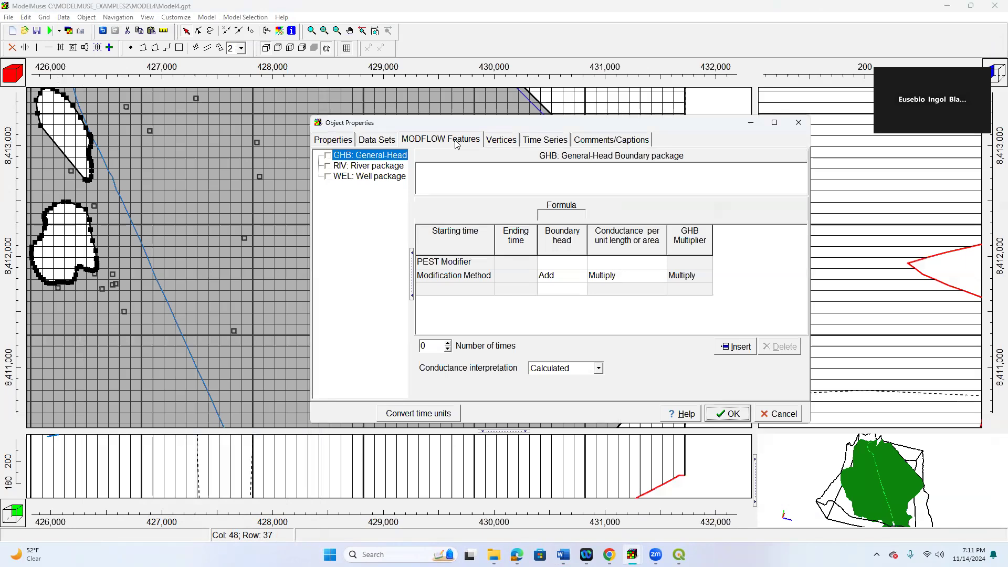
{"action": "left_click", "coordinate": [799, 123]}
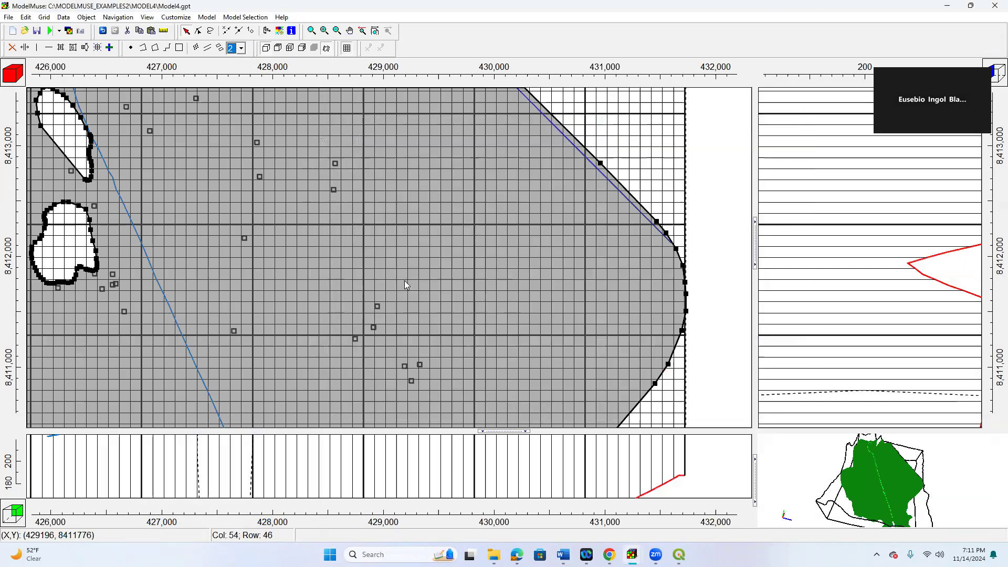
{"action": "left_click", "coordinate": [637, 161]}
Step: Open the properties of the Wells_1 object and check its WEL package pumping rate
{"action": "double_click", "coordinate": [335, 164]}
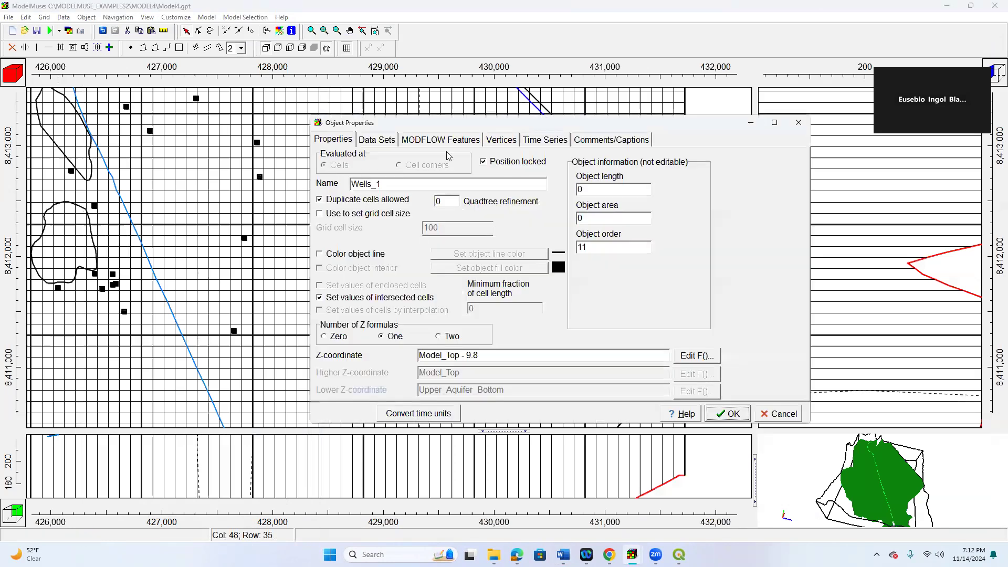
{"action": "left_click", "coordinate": [445, 140]}
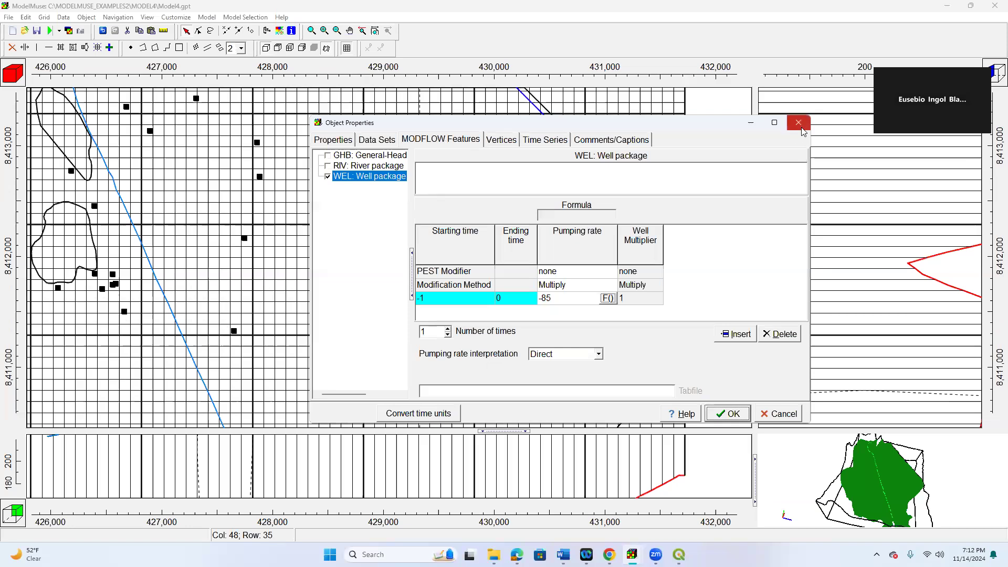
{"action": "left_click", "coordinate": [333, 141]}
{"action": "left_click", "coordinate": [377, 141]}
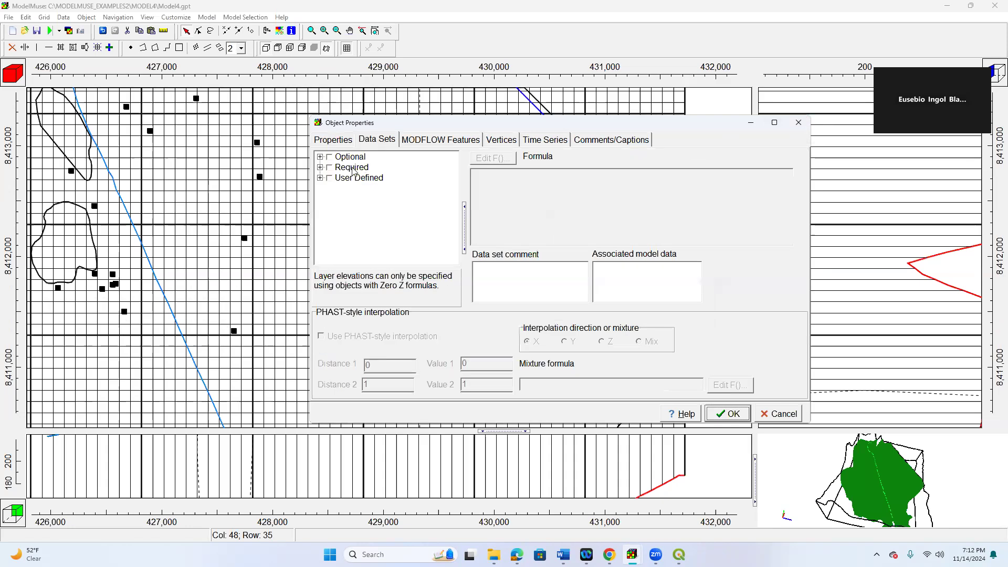
Step: Enable the required hydrology data sets Kx, Ky and Kz for the Wells_1 object
{"action": "left_click", "coordinate": [320, 167]}
{"action": "left_click", "coordinate": [332, 177]}
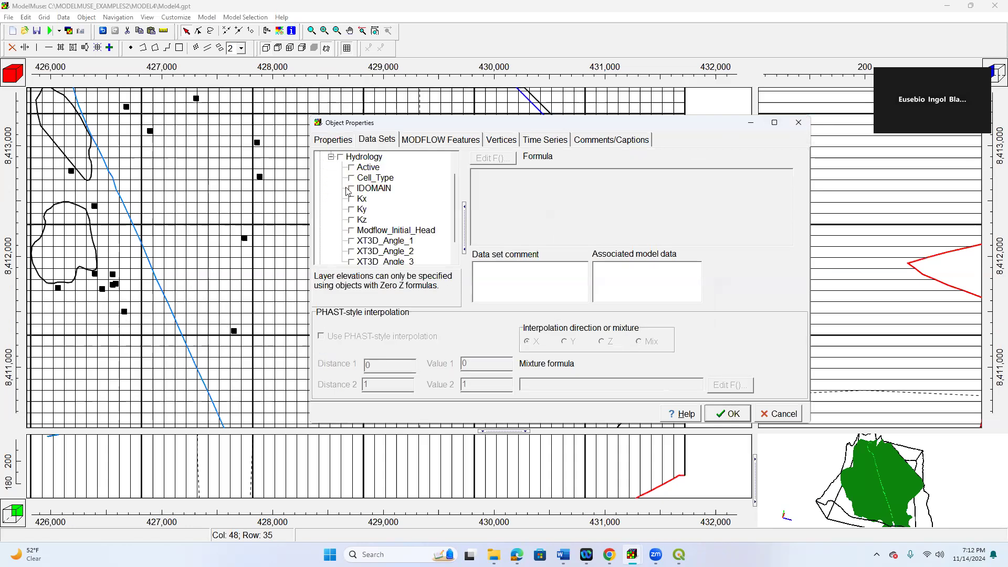
{"action": "left_click", "coordinate": [352, 200]}
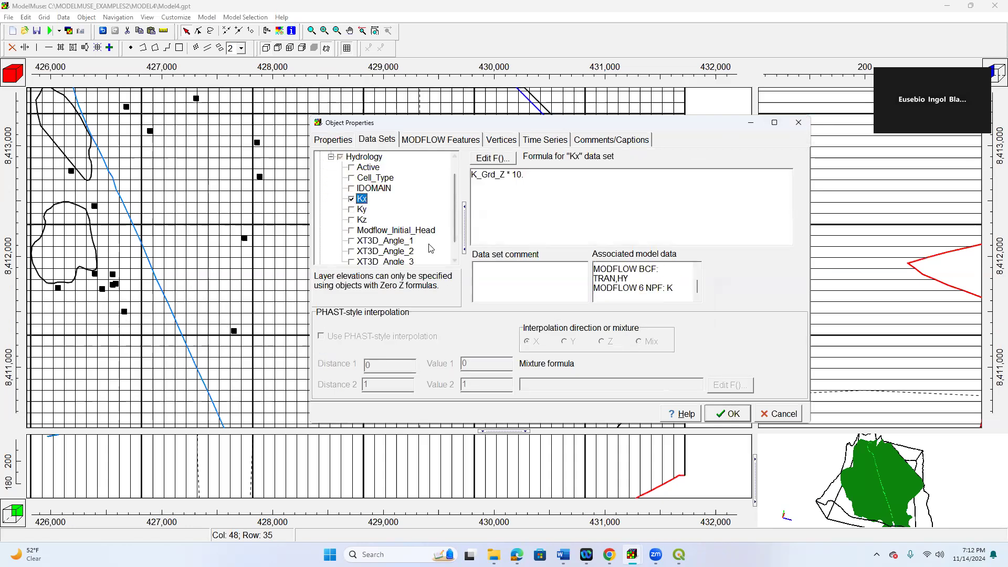
{"action": "left_click", "coordinate": [352, 211]}
{"action": "left_click", "coordinate": [351, 221]}
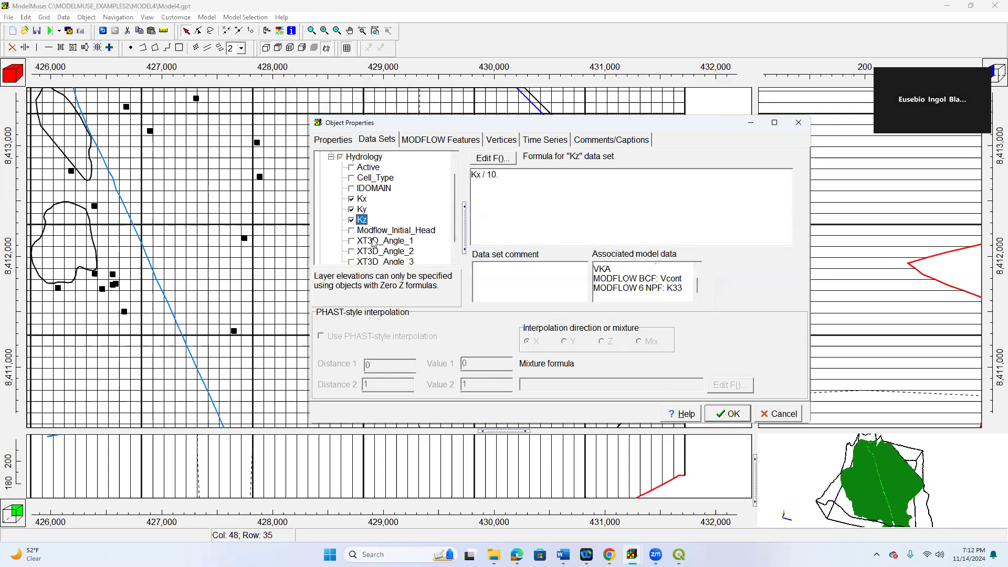
Step: Review the user-defined data sets and the Kx formula of Wells_1, then accept the object properties and dismiss the errors and warnings
{"action": "scroll", "coordinate": [375, 244], "scroll_direction": "down", "scroll_amount": 1}
{"action": "scroll", "coordinate": [318, 255], "scroll_direction": "down", "scroll_amount": 1}
{"action": "left_click", "coordinate": [331, 241]}
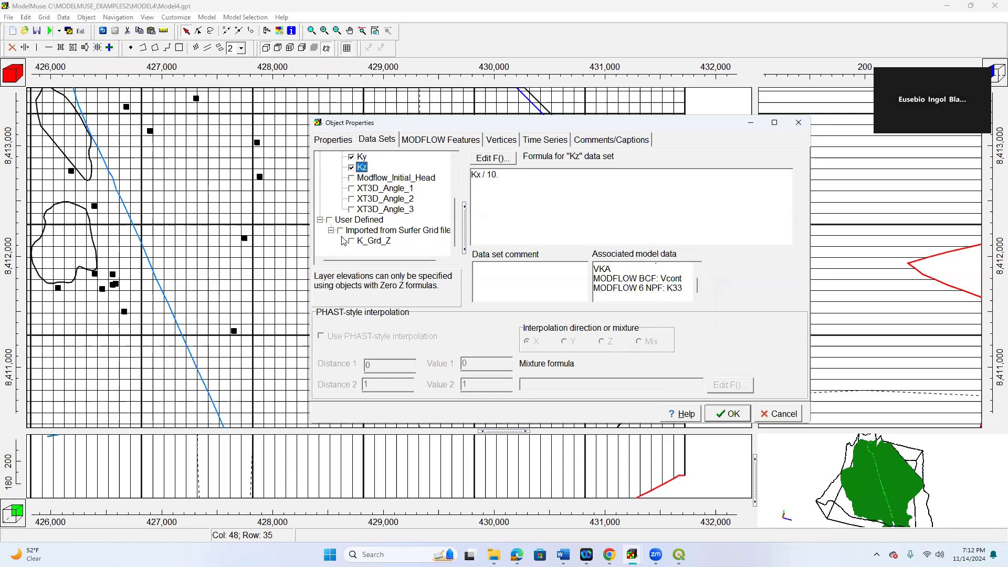
{"action": "scroll", "coordinate": [391, 237], "scroll_direction": "up", "scroll_amount": 2}
{"action": "left_click", "coordinate": [364, 211]}
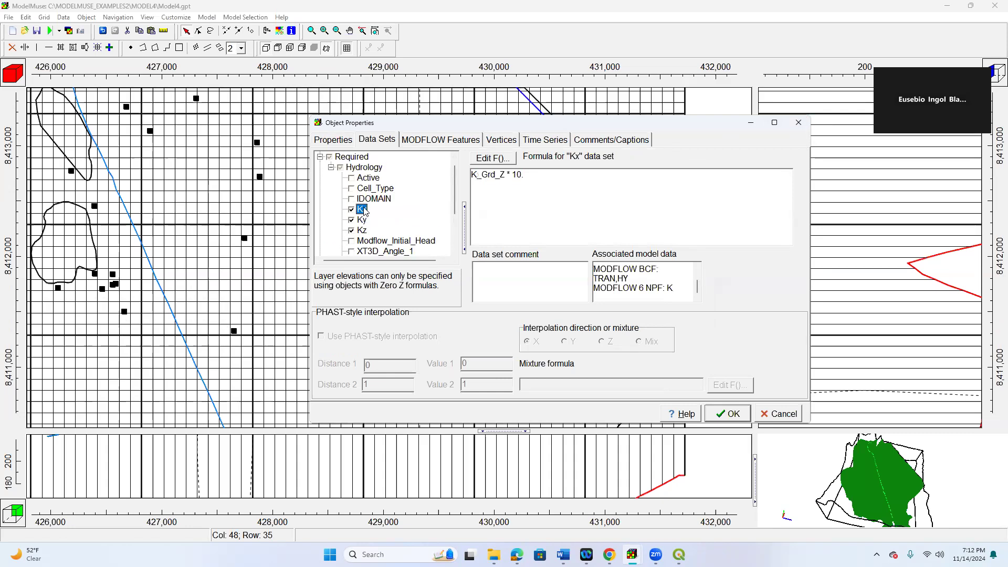
{"action": "scroll", "coordinate": [396, 230], "scroll_direction": "down", "scroll_amount": 3}
{"action": "scroll", "coordinate": [389, 215], "scroll_direction": "up", "scroll_amount": 3}
{"action": "left_click", "coordinate": [721, 416]}
{"action": "left_click", "coordinate": [313, 428]}
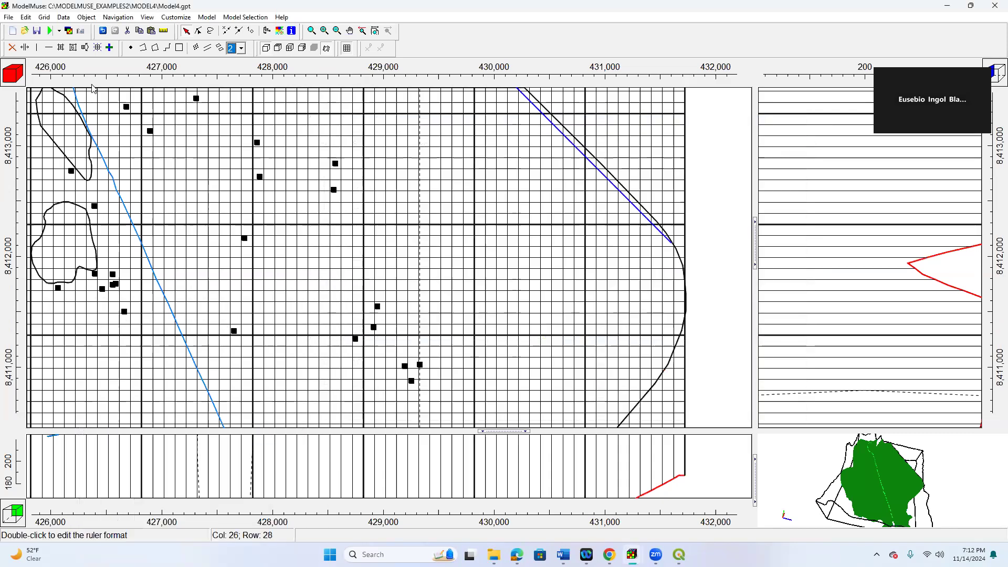
Step: Save the Model4 MODFLOW input files over the existing ones, run MODFLOW 6, and close the model monitor when the run finishes
{"action": "left_click", "coordinate": [50, 30]}
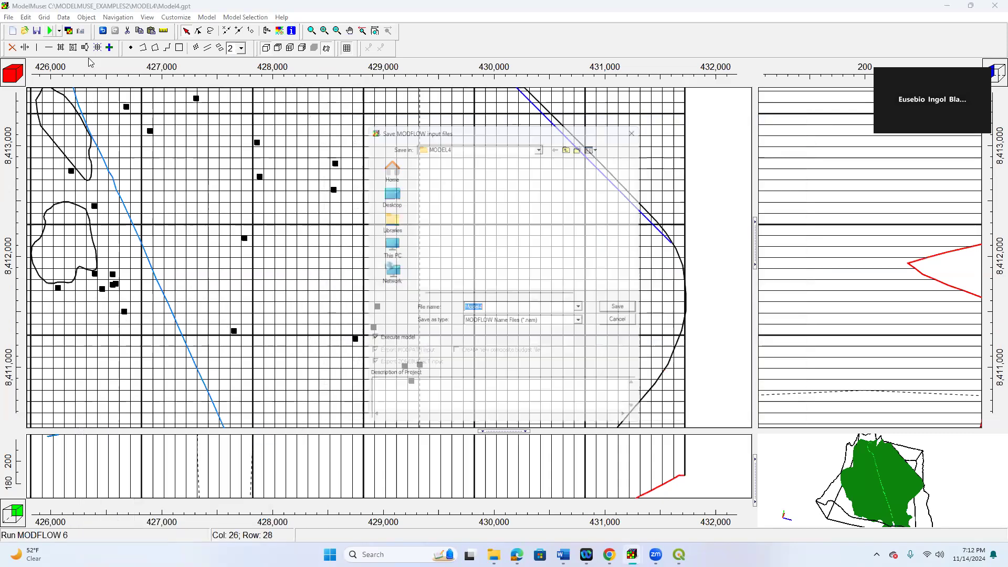
{"action": "left_click", "coordinate": [626, 310]}
{"action": "left_click", "coordinate": [535, 279]}
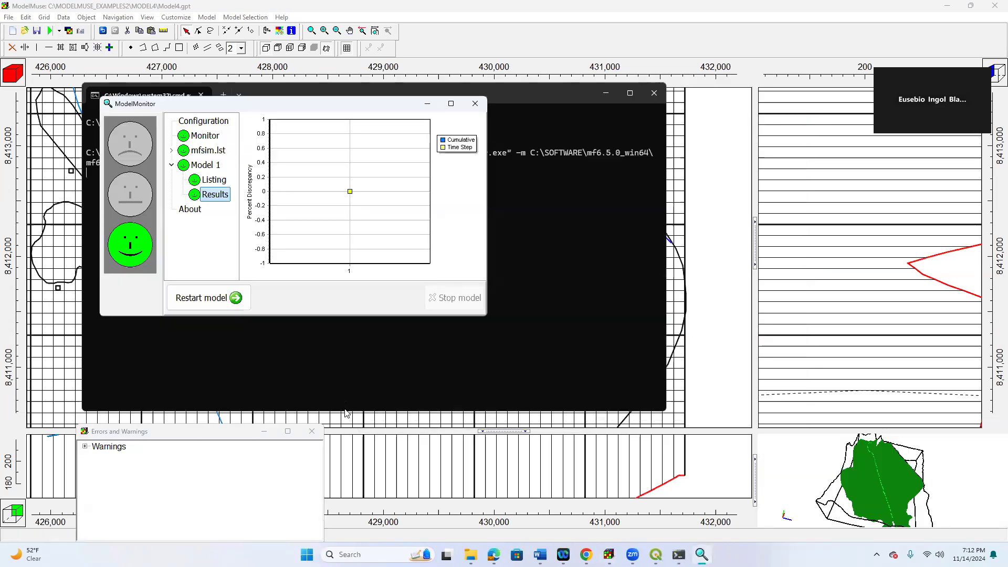
{"action": "left_click", "coordinate": [483, 105]}
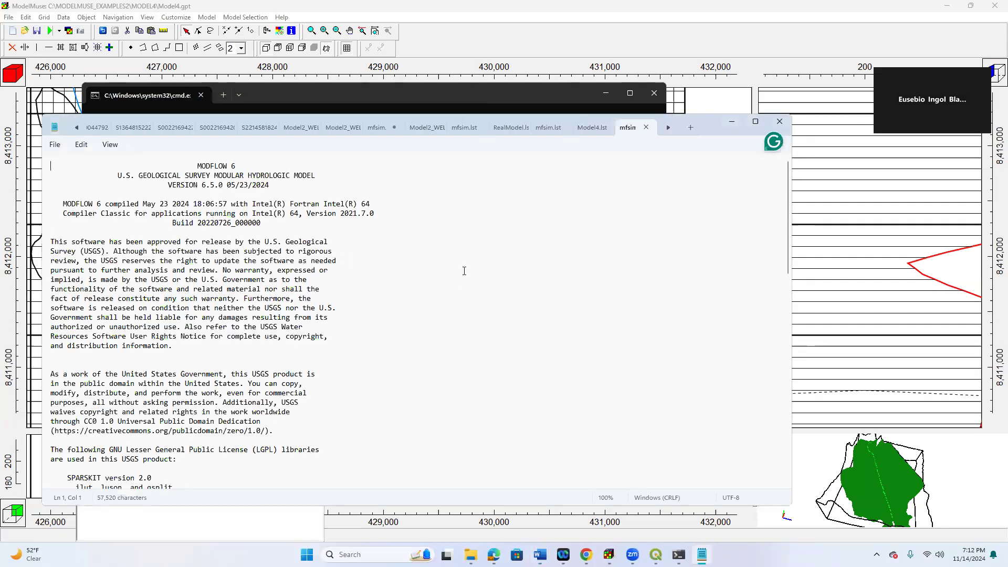
Step: Go from the mfsim.lst listing to Model4.lst and examine the inflow terms of its volume budget
{"action": "scroll", "coordinate": [712, 204], "scroll_direction": "down", "scroll_amount": 7}
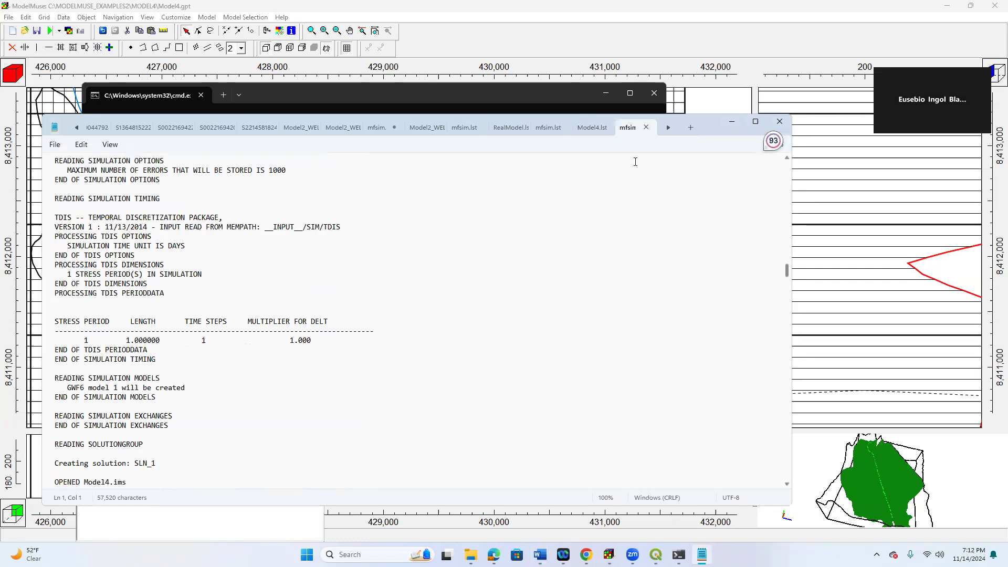
{"action": "scroll", "coordinate": [479, 308], "scroll_direction": "down", "scroll_amount": 7}
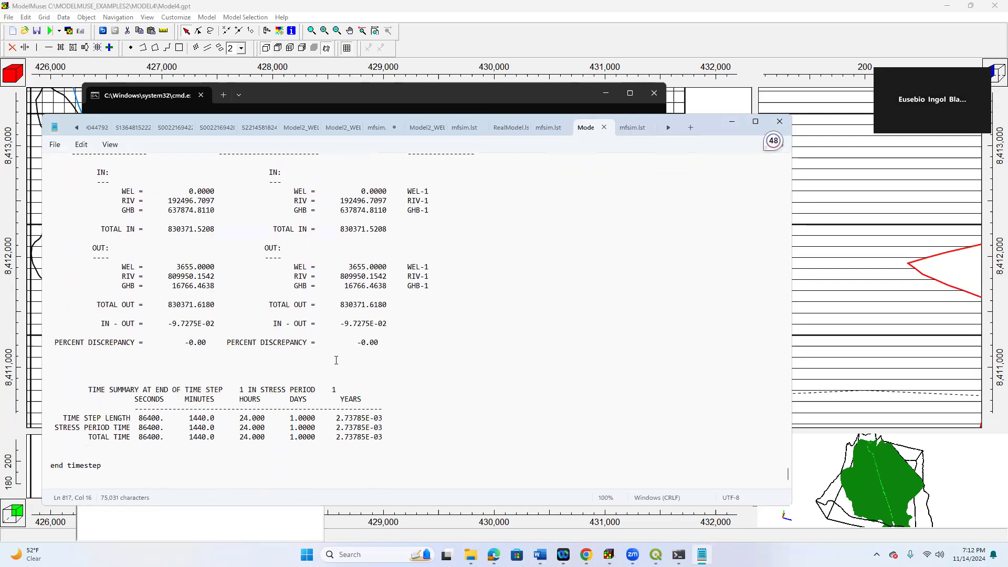
{"action": "scroll", "coordinate": [334, 359], "scroll_direction": "up", "scroll_amount": 1}
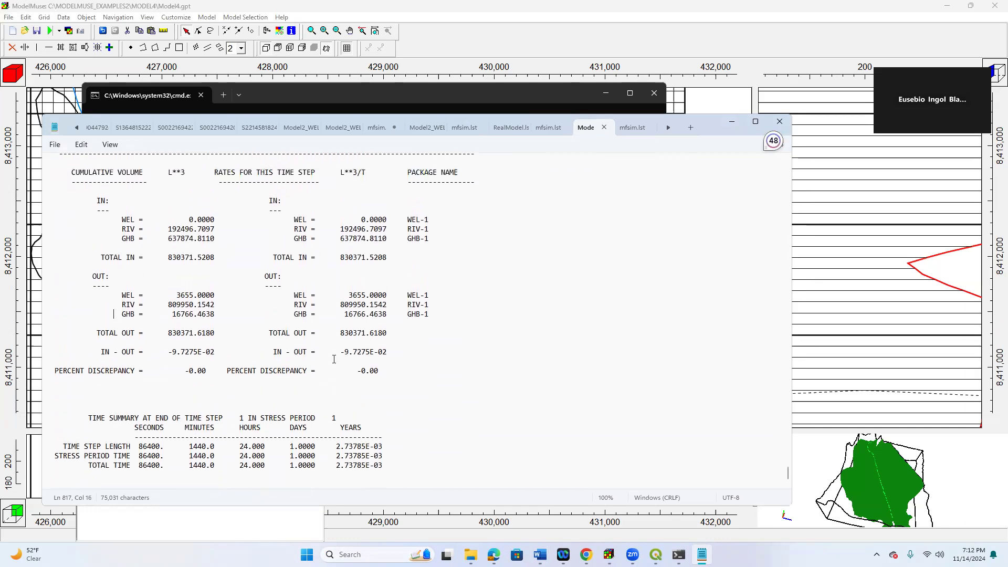
{"action": "scroll", "coordinate": [334, 359], "scroll_direction": "up", "scroll_amount": 1}
{"action": "scroll", "coordinate": [334, 359], "scroll_direction": "up", "scroll_amount": 1}
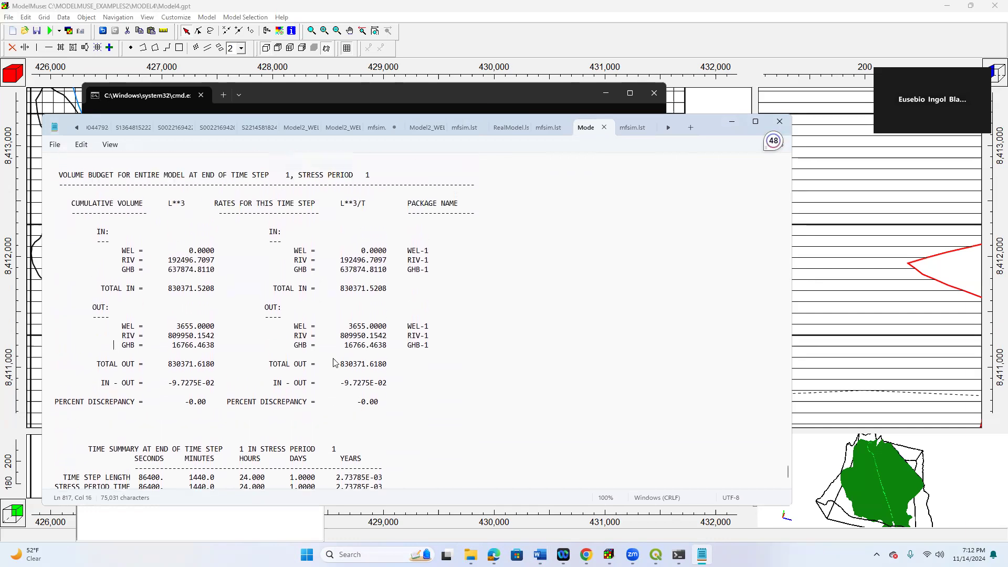
{"action": "scroll", "coordinate": [334, 362], "scroll_direction": "up", "scroll_amount": 2}
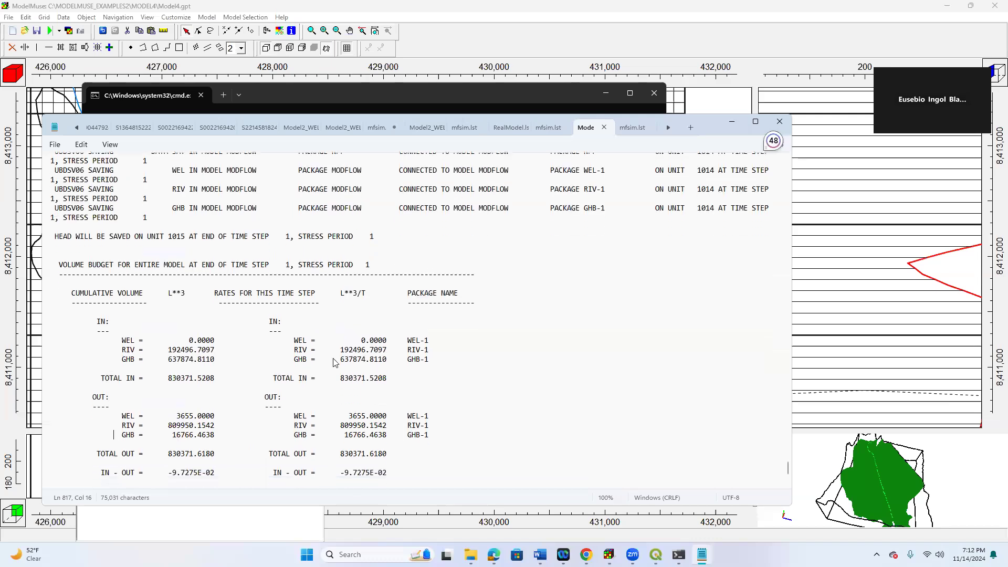
{"action": "scroll", "coordinate": [125, 315], "scroll_direction": "down", "scroll_amount": 1}
{"action": "left_click_drag", "start_coordinate": [120, 306], "coordinate": [418, 309]}
{"action": "left_click", "coordinate": [179, 313]}
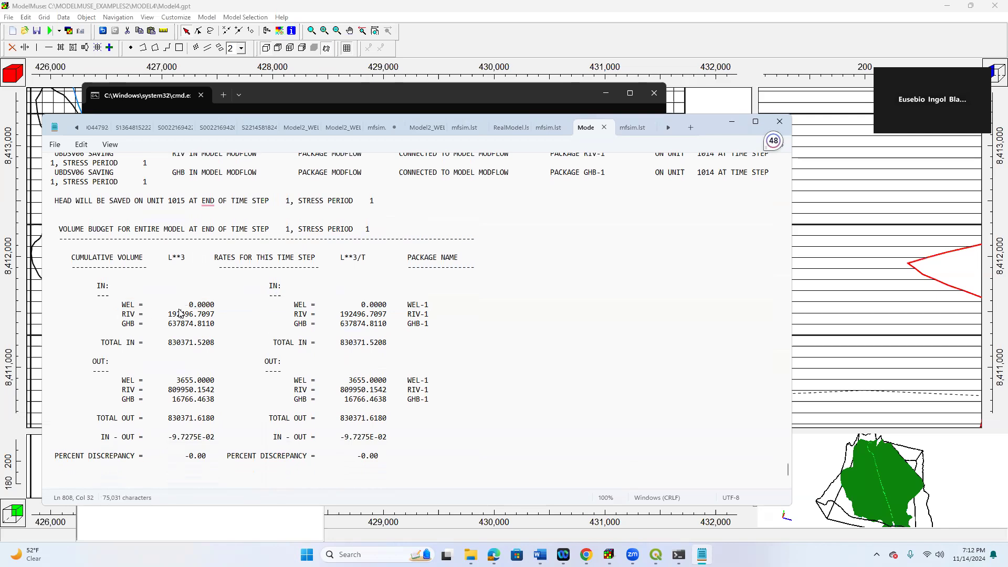
Step: Compare the total inflow with the WEL, RIV and GHB outflows in the updated volume budget
{"action": "left_click", "coordinate": [177, 315]}
{"action": "left_click", "coordinate": [126, 343]}
{"action": "left_click", "coordinate": [123, 382]}
{"action": "double_click", "coordinate": [129, 380]}
{"action": "left_click_drag", "start_coordinate": [176, 380], "coordinate": [271, 380]}
{"action": "left_click", "coordinate": [135, 391]}
{"action": "left_click", "coordinate": [208, 401]}
{"action": "triple_click", "coordinate": [166, 408]}
Step: Close the Model4.lst listing, the finished command window, and the errors and warnings window
{"action": "left_click", "coordinate": [779, 122]}
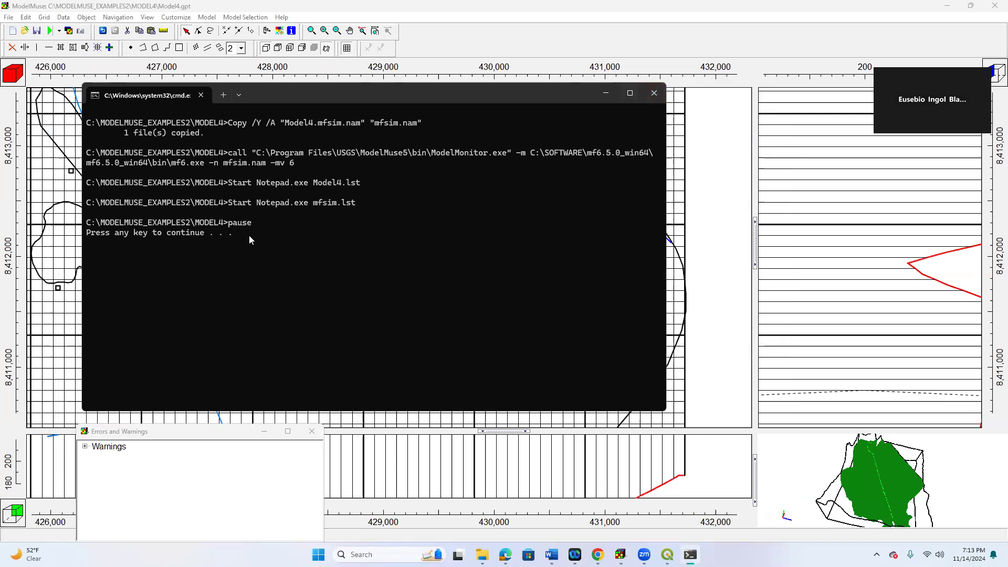
{"action": "key", "text": "Return"}
{"action": "left_click", "coordinate": [309, 432]}
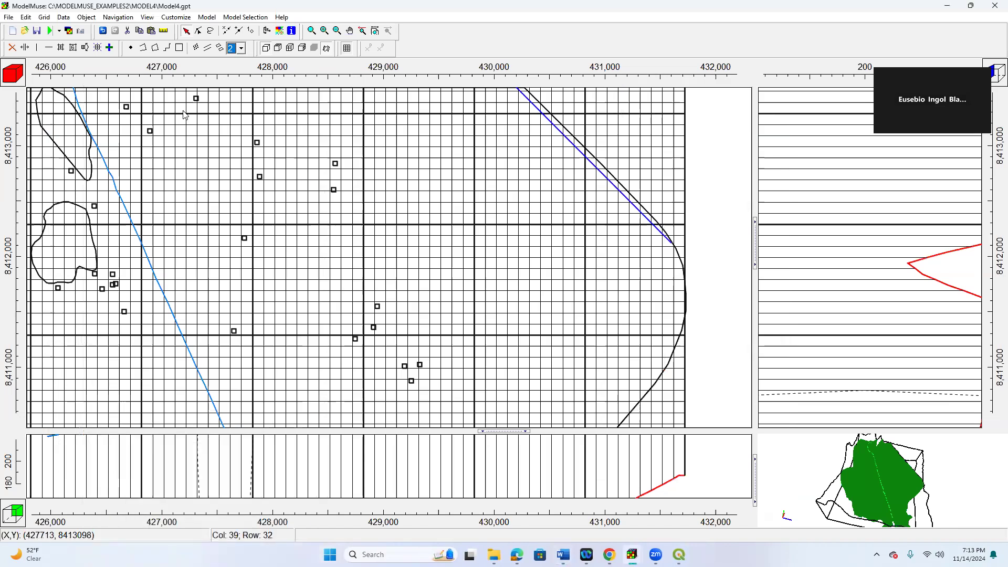
Step: Import the period 1, step 1 heads from Model4.bhd, color the grid with them, and dismiss the errors and warnings
{"action": "left_click", "coordinate": [69, 30]}
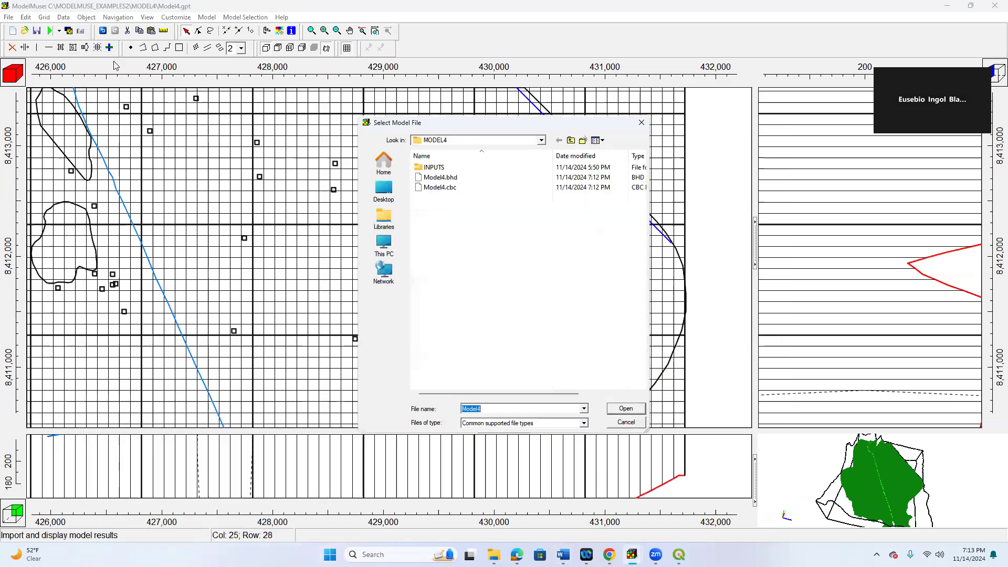
{"action": "left_click", "coordinate": [440, 177]}
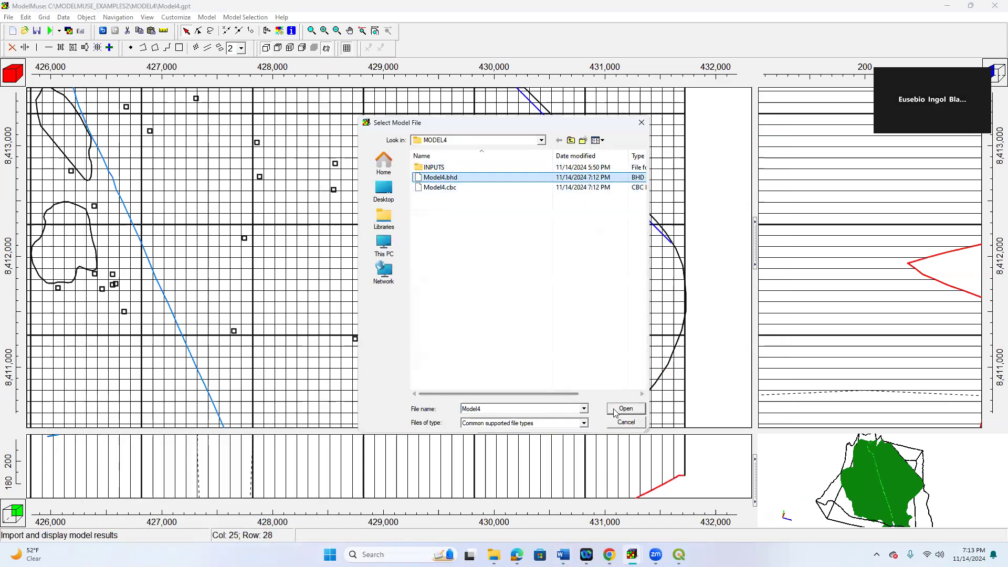
{"action": "left_click", "coordinate": [626, 409]}
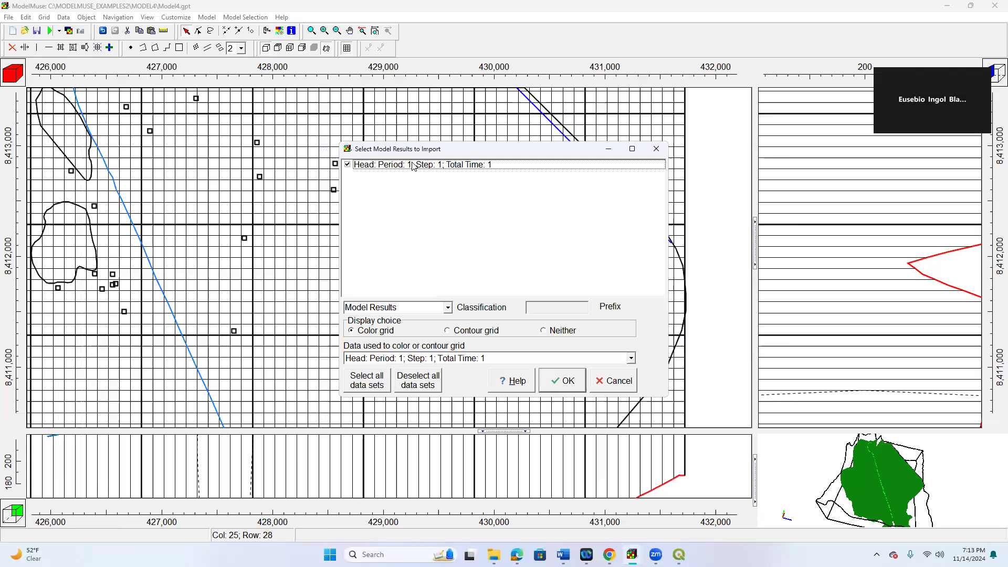
{"action": "left_click", "coordinate": [561, 381]}
{"action": "left_click", "coordinate": [452, 290]}
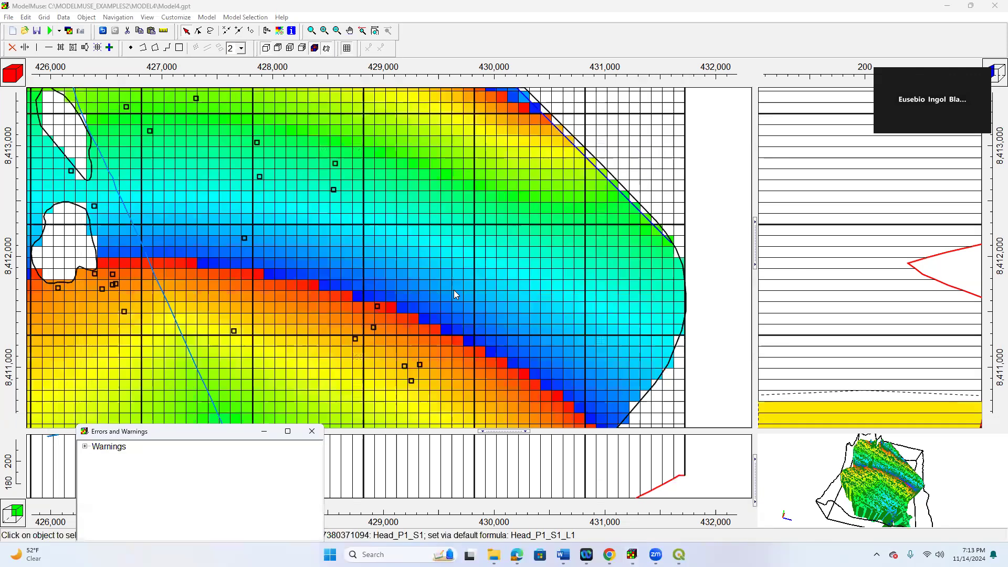
{"action": "left_click", "coordinate": [313, 431]}
Step: Enlarge the front cross-section pane and view the head colors over the whole model area
{"action": "left_click", "coordinate": [364, 292]}
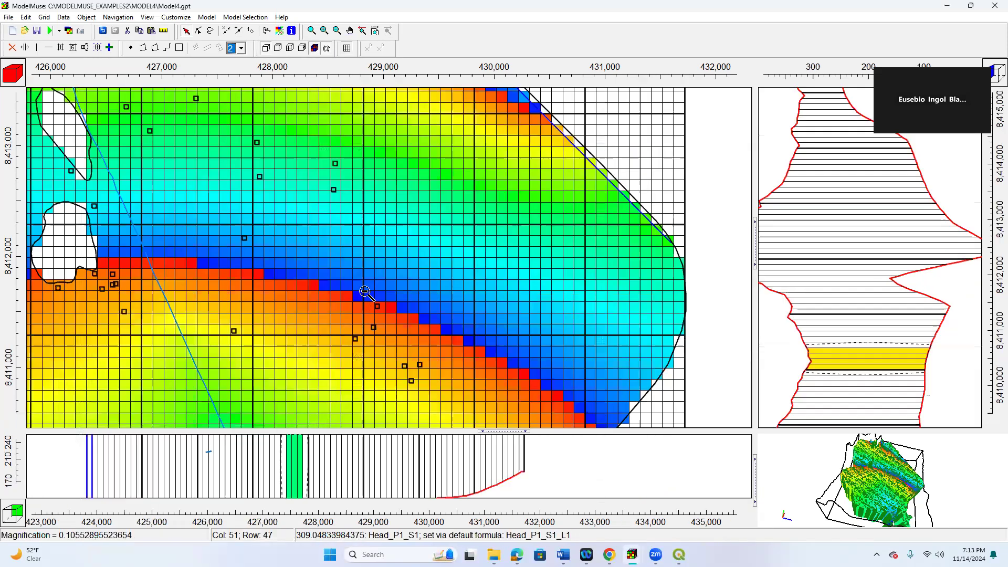
{"action": "left_click", "coordinate": [364, 292]}
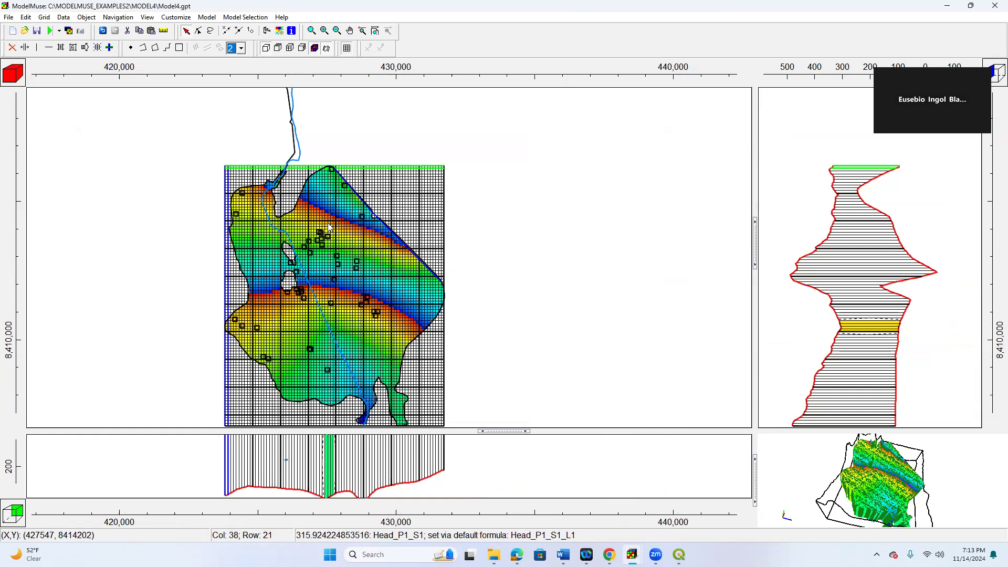
{"action": "left_click_drag", "start_coordinate": [199, 431], "coordinate": [202, 371]}
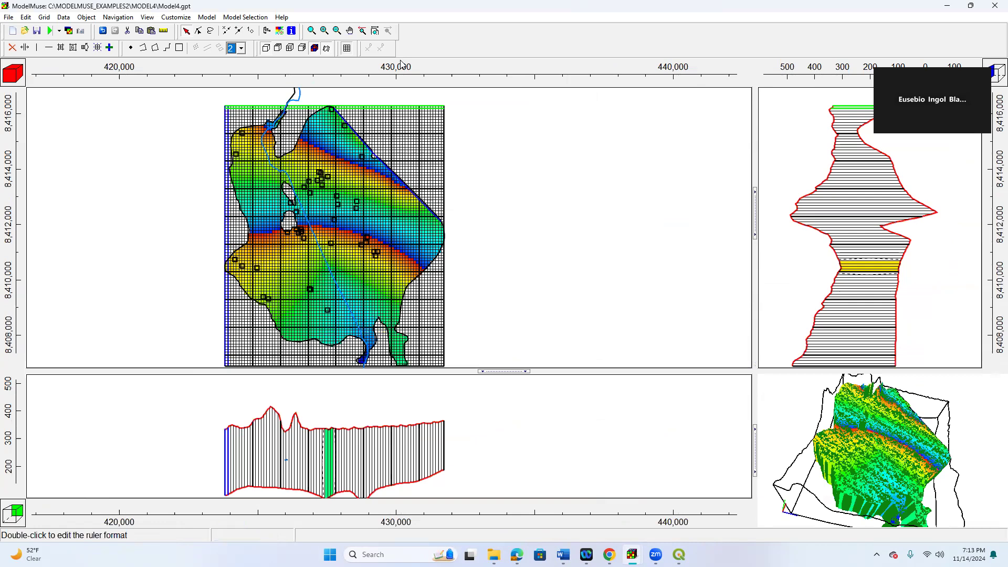
{"action": "scroll", "coordinate": [352, 225], "scroll_direction": "up", "scroll_amount": 2}
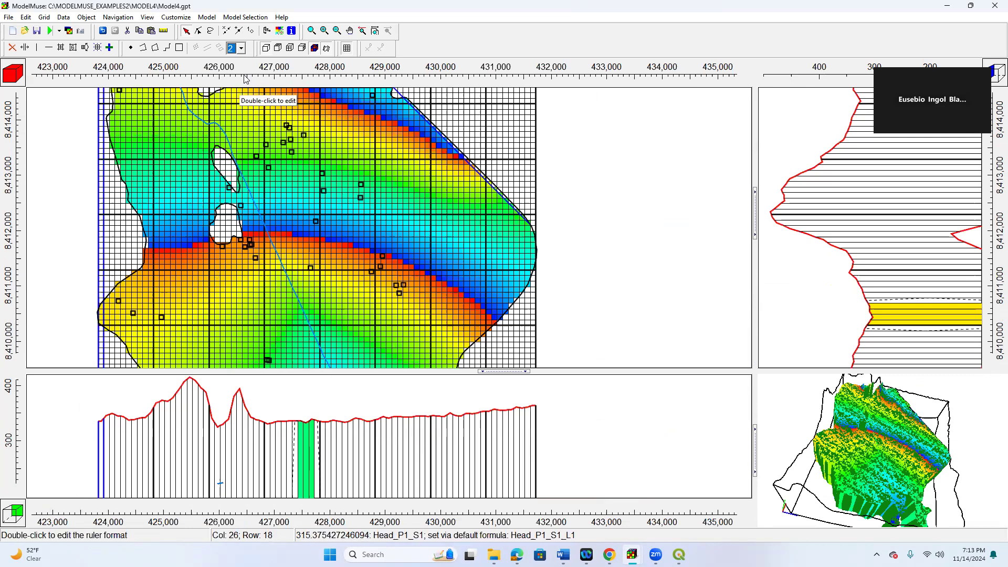
Step: Contour the grid with the 3D model result Head_P1_S1, keeping the contour labels on
{"action": "left_click", "coordinate": [279, 30]}
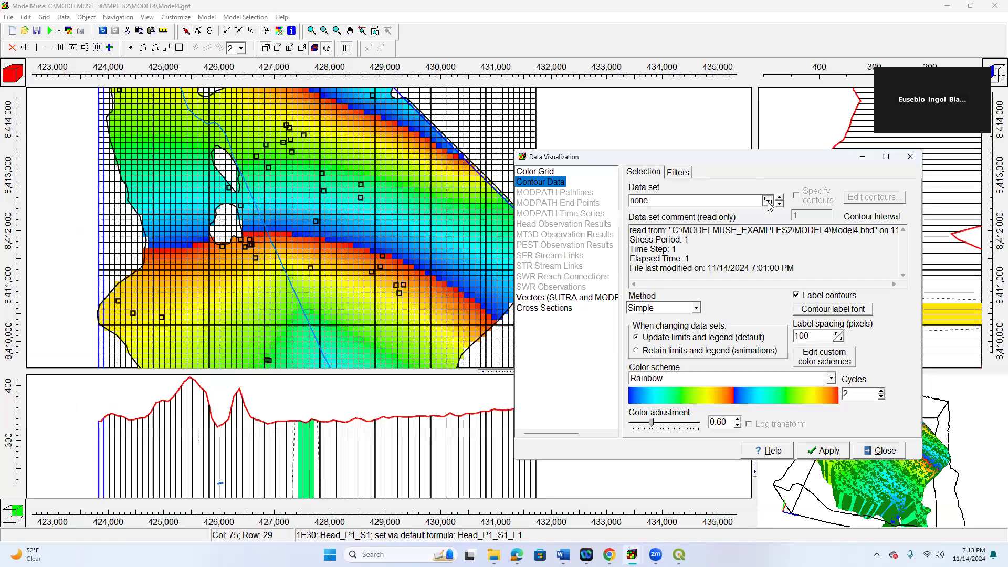
{"action": "left_click", "coordinate": [656, 246]}
{"action": "left_click", "coordinate": [666, 256]}
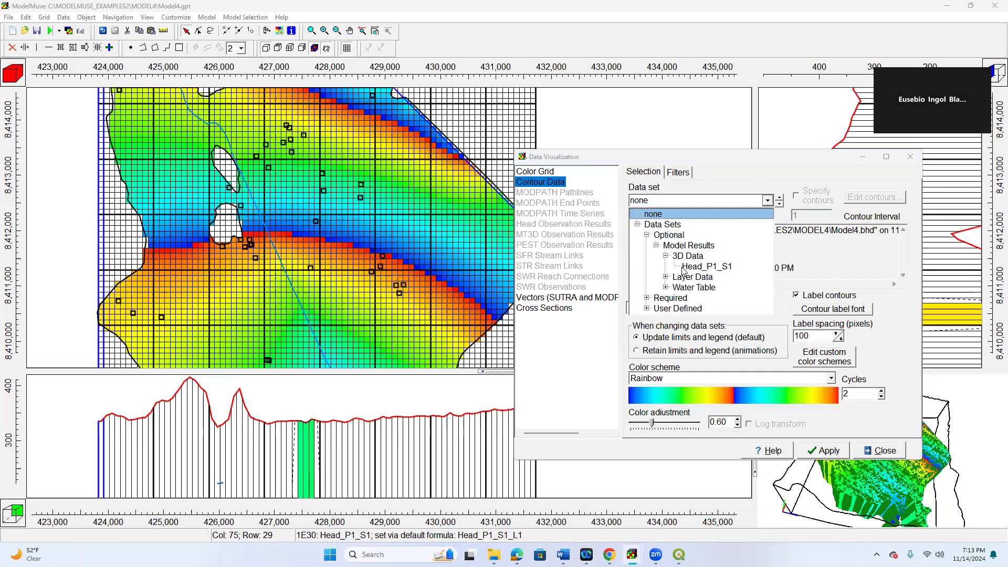
{"action": "left_click", "coordinate": [688, 268]}
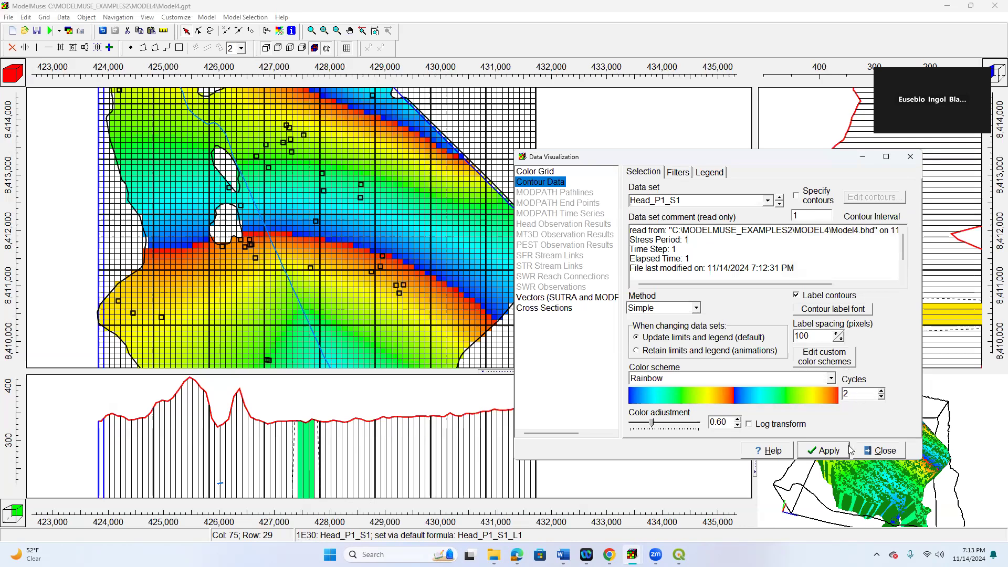
{"action": "left_click", "coordinate": [812, 450]}
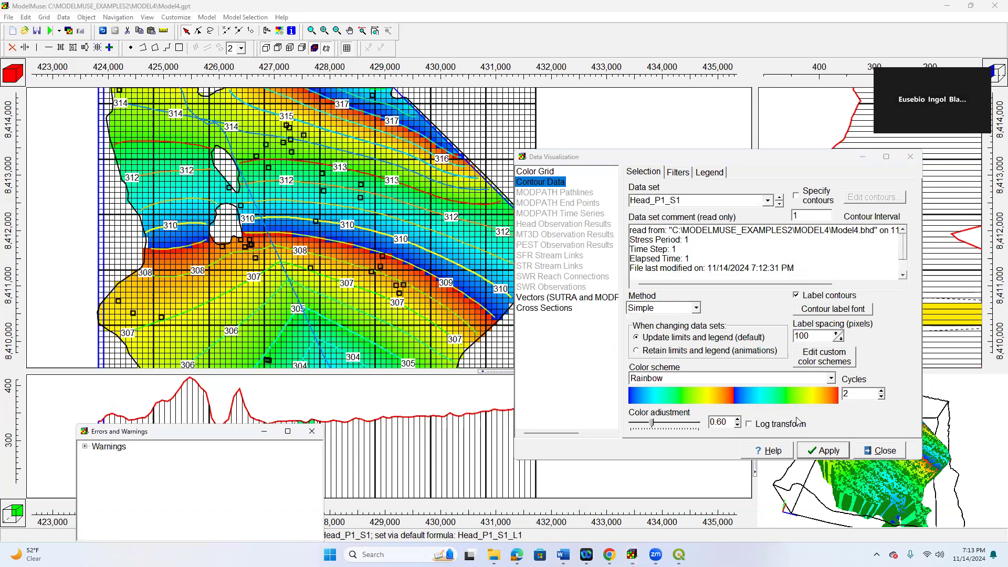
Step: Remove the grid coloring by setting its data set to none, and close the data visualization settings
{"action": "left_click", "coordinate": [540, 174]}
{"action": "left_click", "coordinate": [818, 201]}
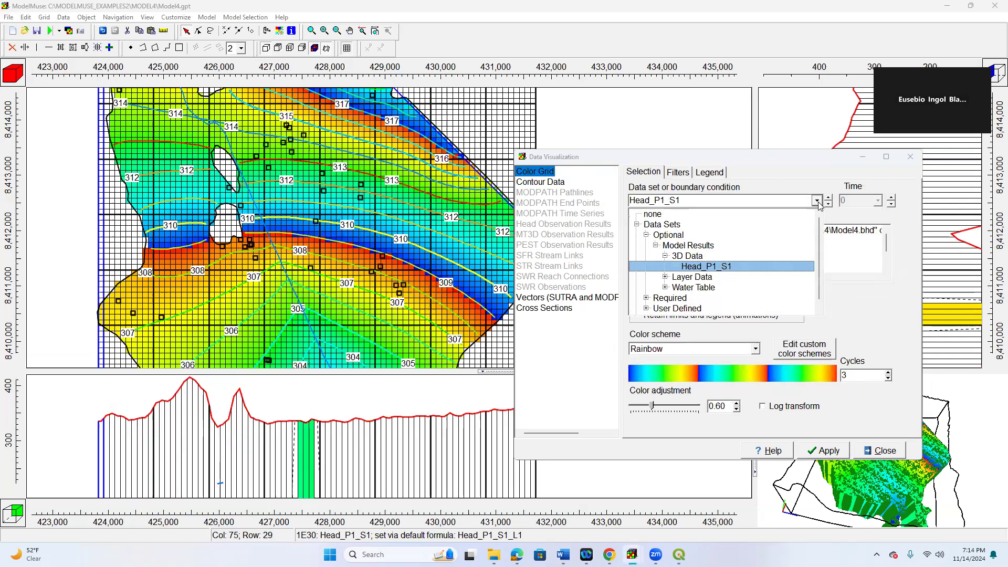
{"action": "left_click", "coordinate": [651, 217]}
{"action": "left_click", "coordinate": [830, 450]}
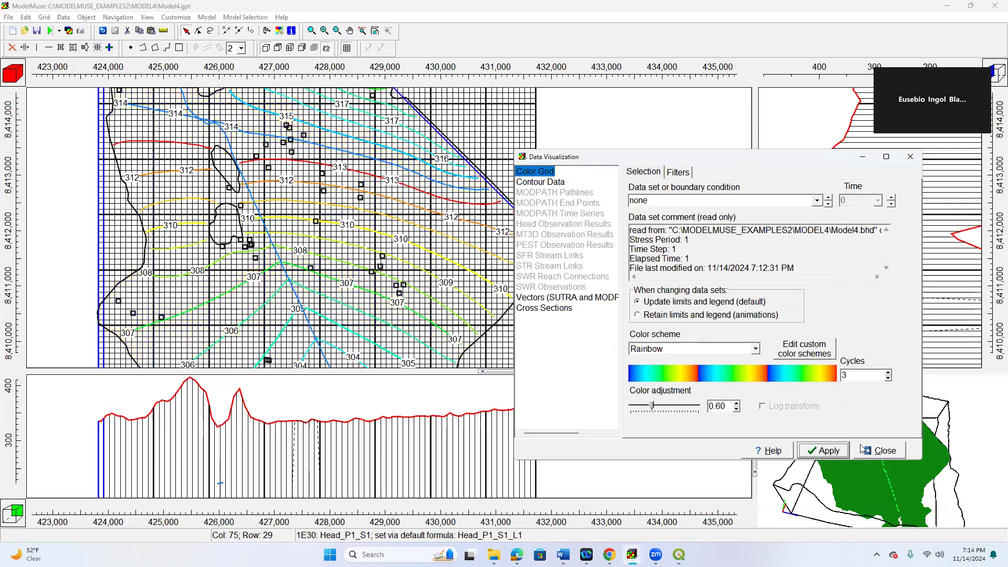
{"action": "left_click", "coordinate": [880, 451]}
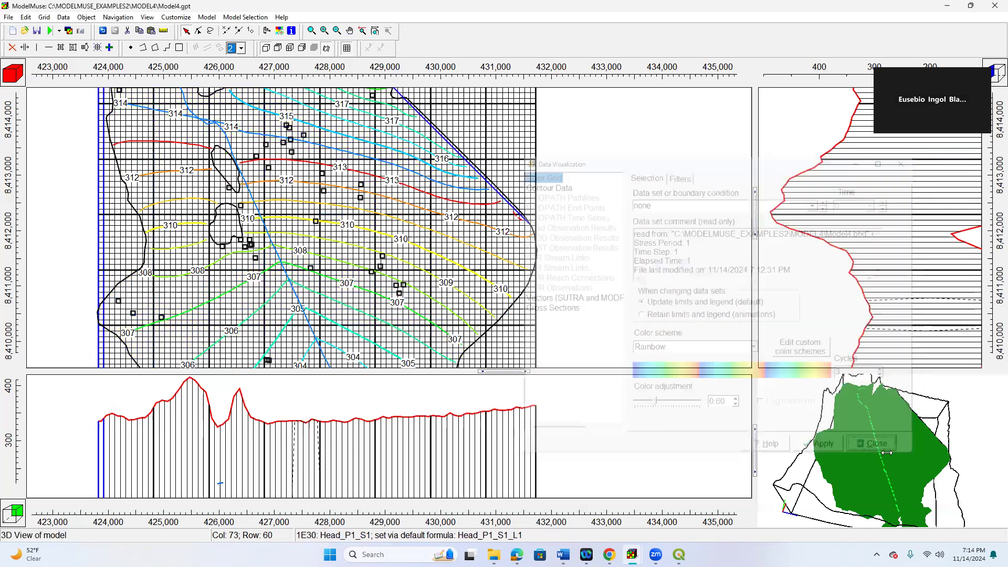
Step: Examine the head contours over the whole model area and close up around the river and pumping wells
{"action": "scroll", "coordinate": [462, 282], "scroll_direction": "down", "scroll_amount": 2}
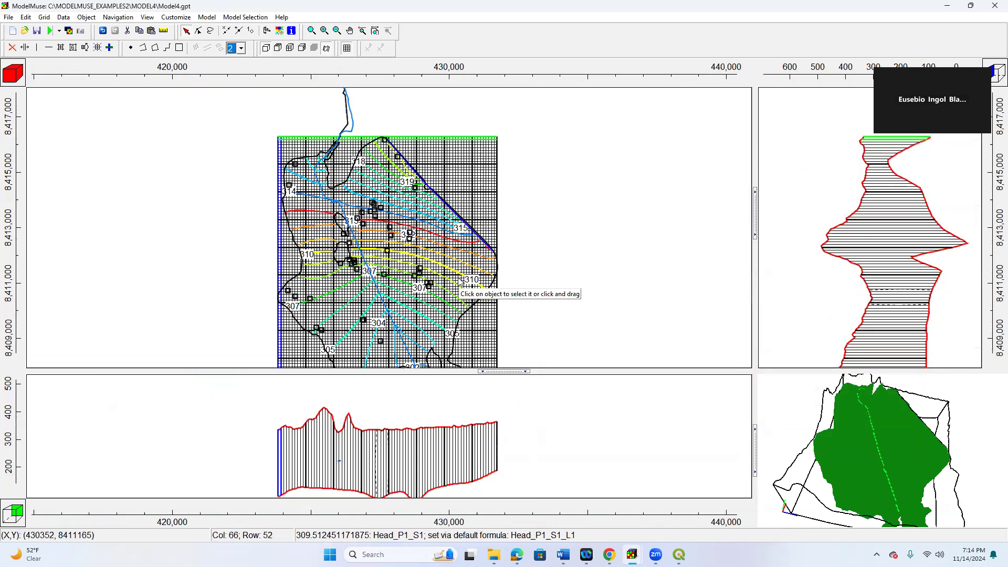
{"action": "scroll", "coordinate": [460, 284], "scroll_direction": "down", "scroll_amount": 2}
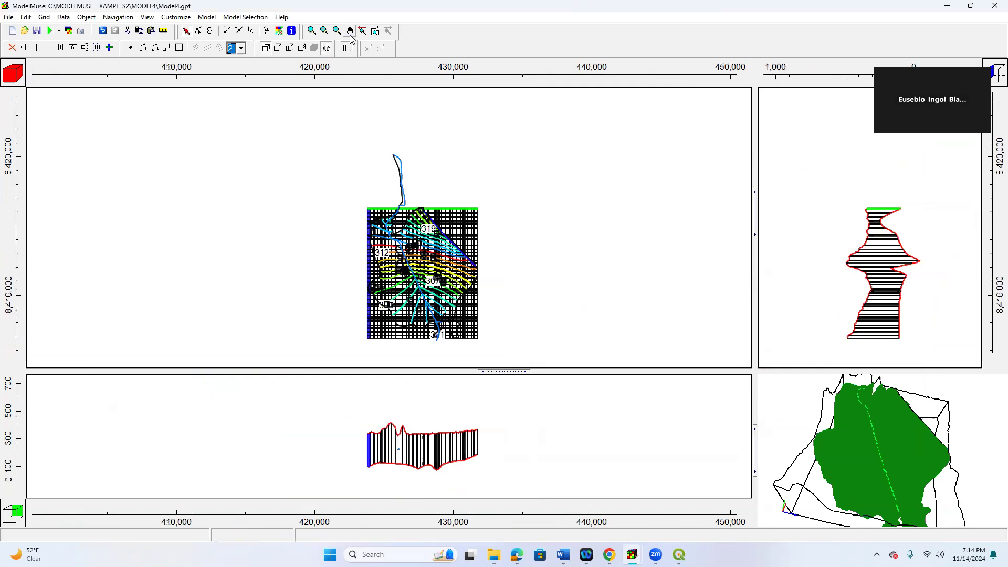
{"action": "scroll", "coordinate": [365, 201], "scroll_direction": "up", "scroll_amount": 3}
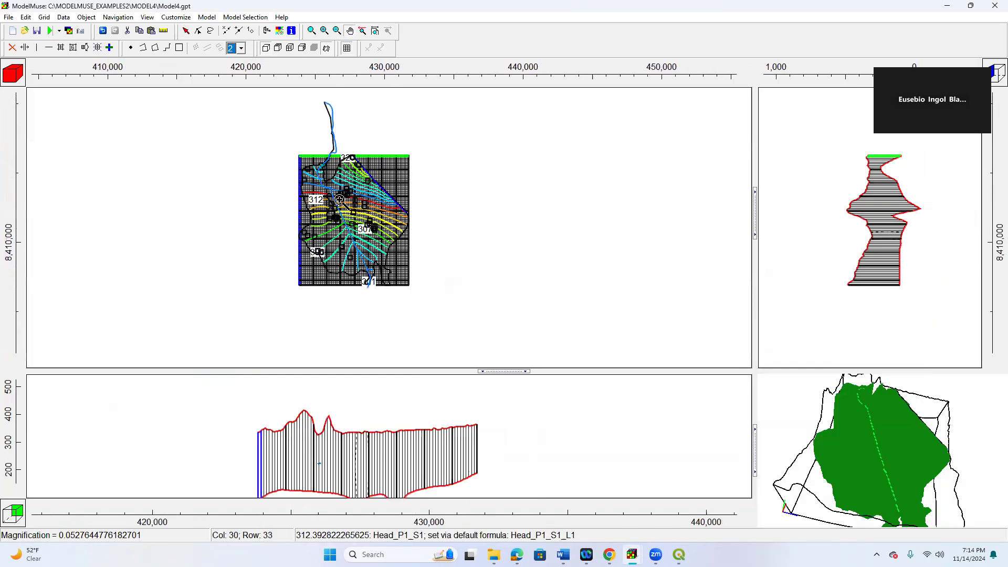
{"action": "scroll", "coordinate": [395, 242], "scroll_direction": "up", "scroll_amount": 2}
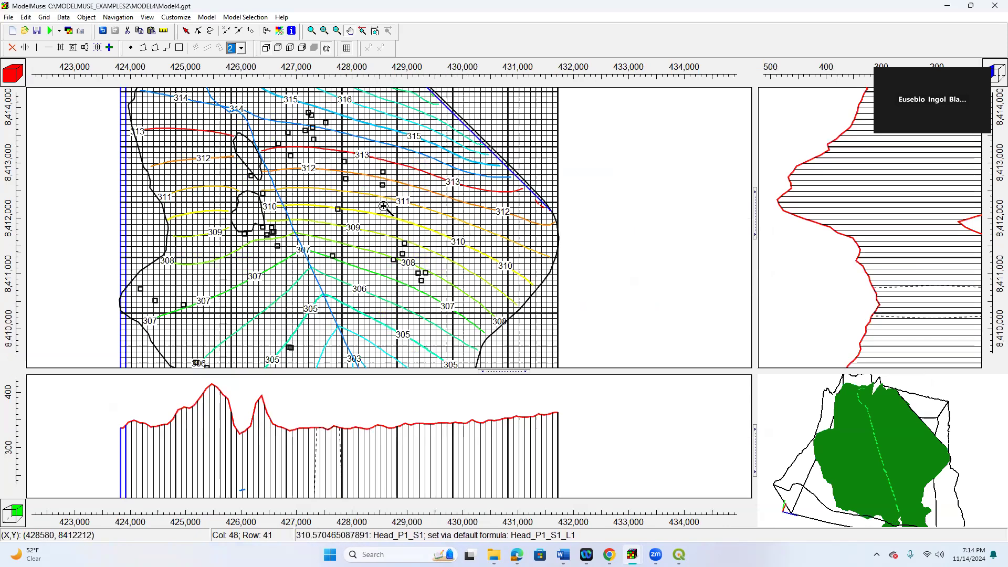
{"action": "left_click", "coordinate": [384, 206]}
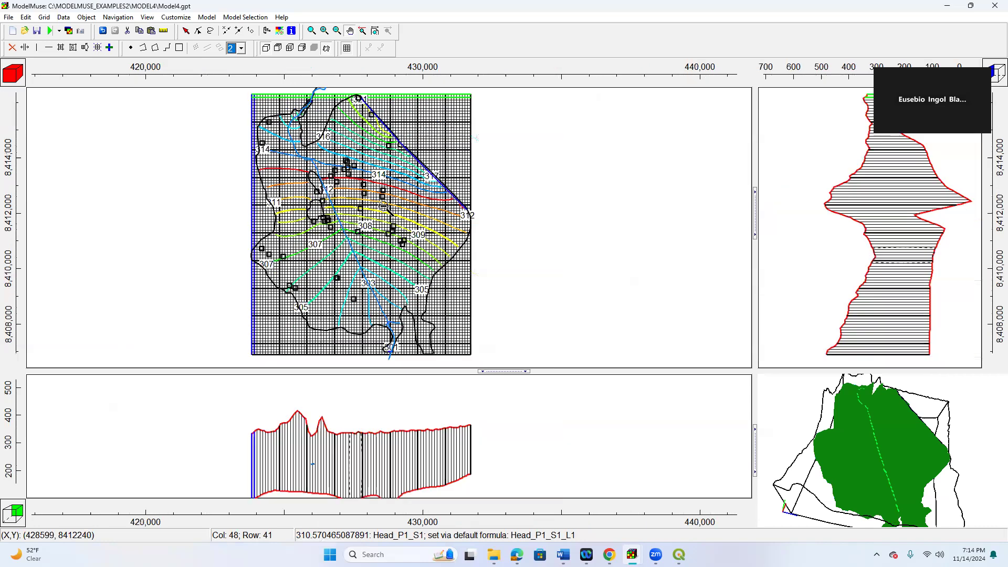
{"action": "left_click", "coordinate": [384, 206]}
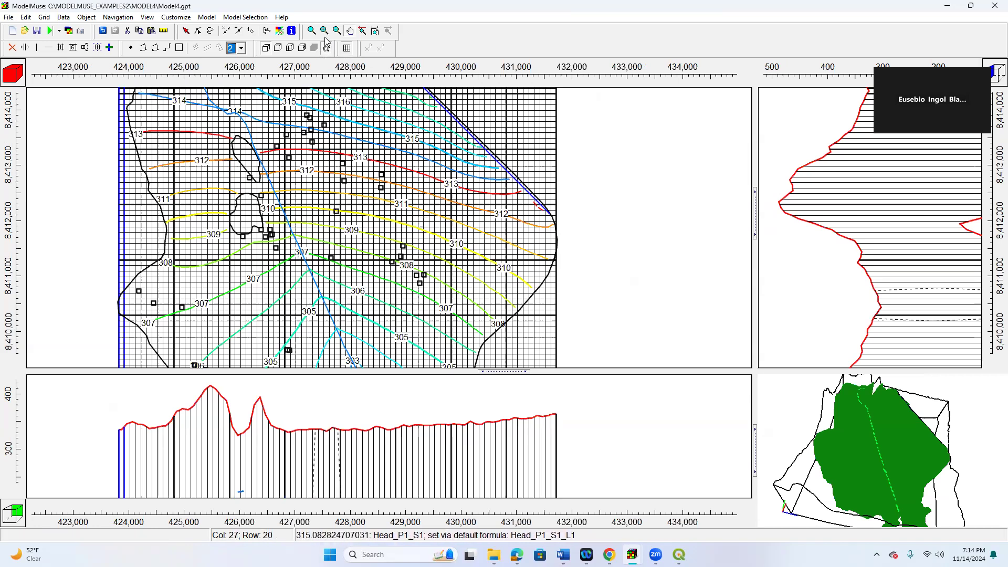
Step: View the object properties of the river line crossing the contoured area, close them without changes, and deselect the river
{"action": "left_click", "coordinate": [186, 30]}
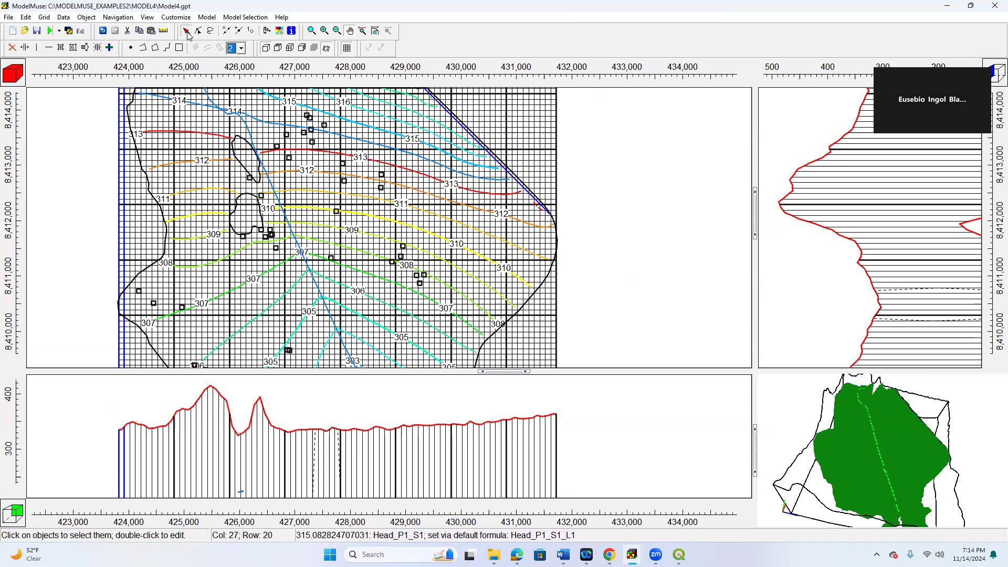
{"action": "left_click", "coordinate": [251, 141]}
{"action": "double_click", "coordinate": [251, 142]}
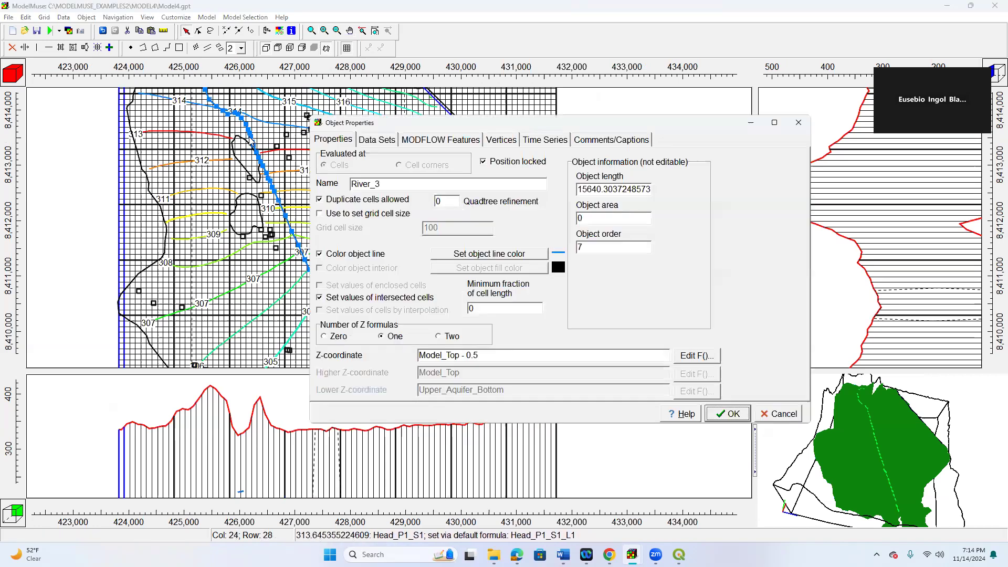
{"action": "left_click", "coordinate": [799, 122]}
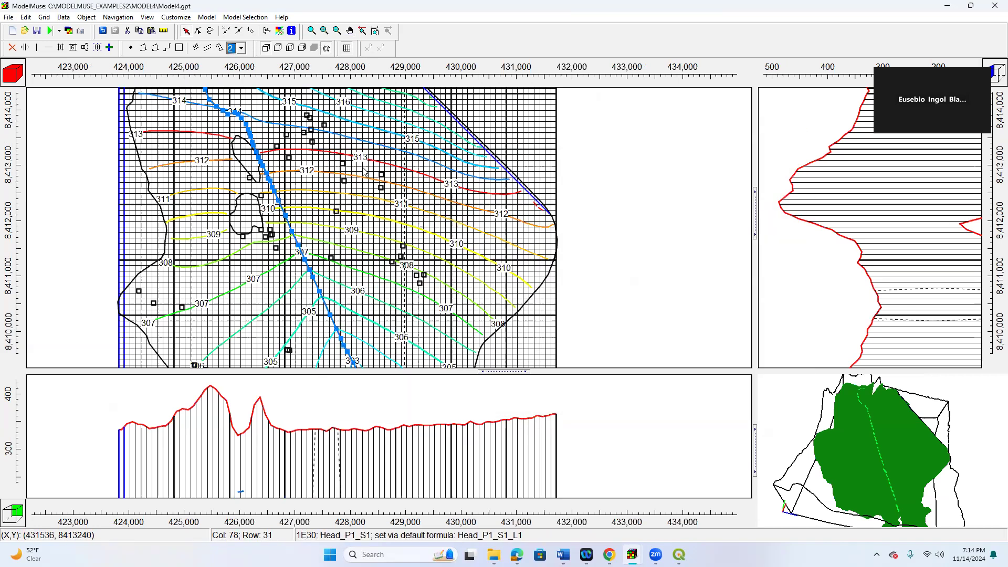
{"action": "left_click", "coordinate": [605, 155]}
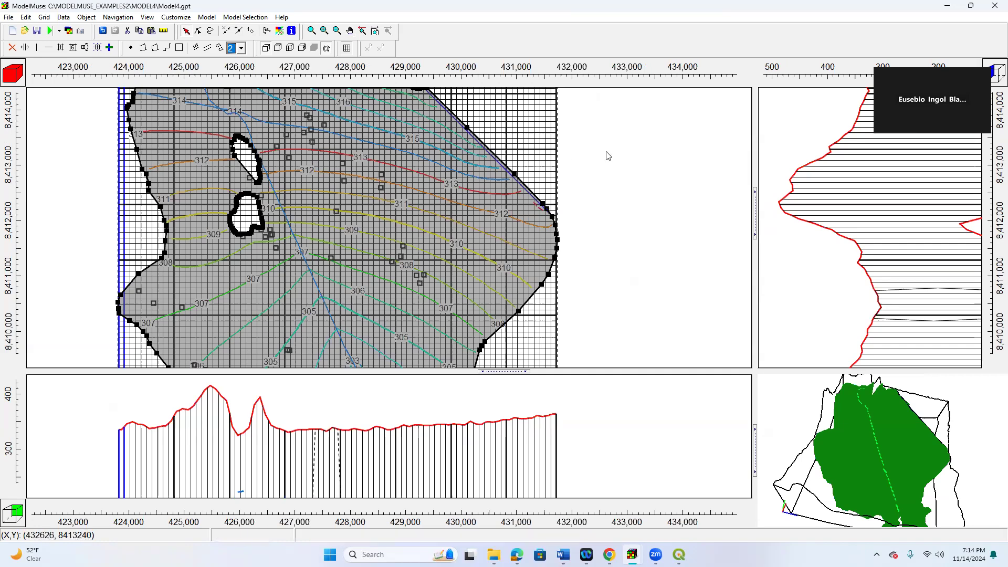